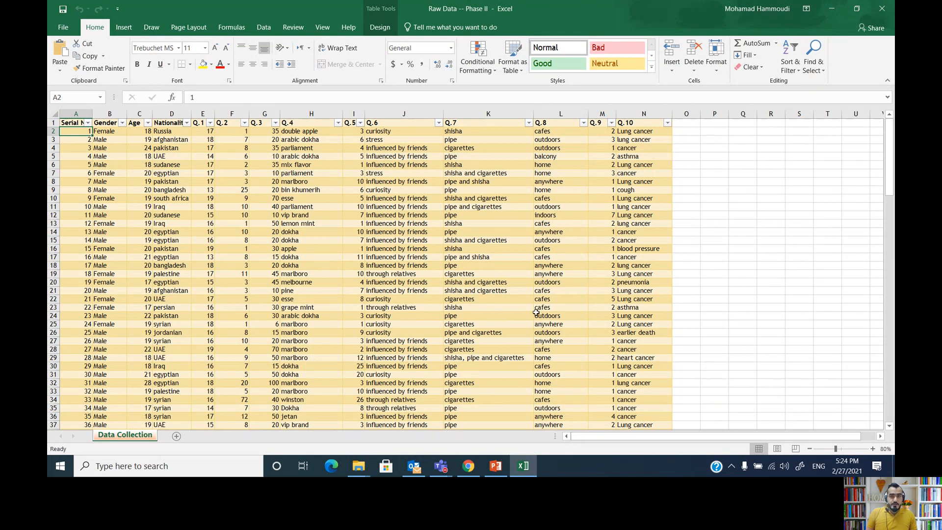
# Examine the survey records in the Data Collection table from first to last row, including the serial number, Gender and Q.10 columns.
pyautogui.scroll(-1, 550, 296)
pyautogui.scroll(1, 550, 296)
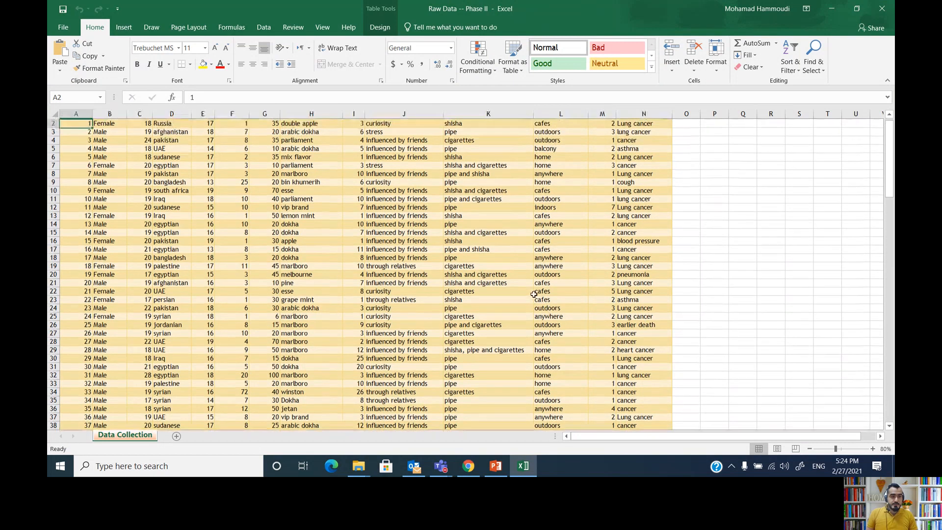
pyautogui.scroll(-10, 533, 294)
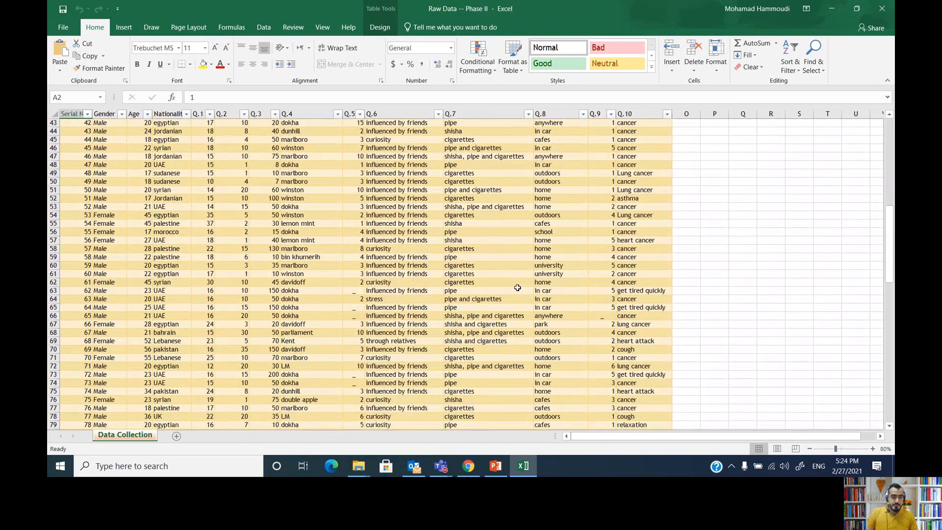
pyautogui.scroll(-1, 505, 287)
pyautogui.scroll(9, 501, 287)
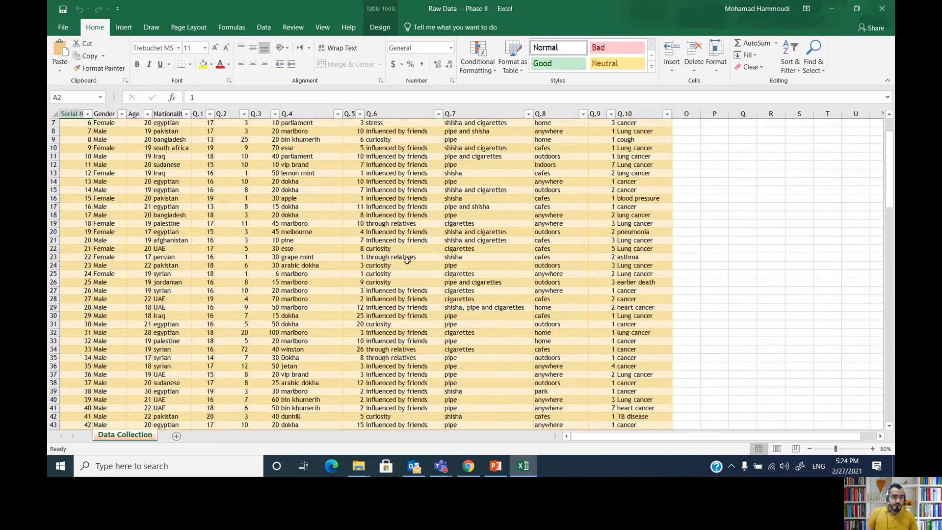
pyautogui.click(67, 112)
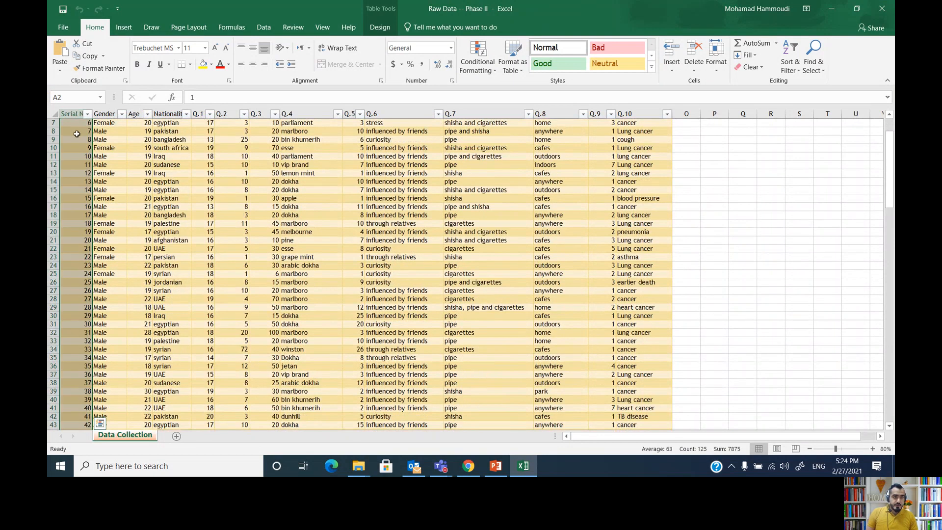
pyautogui.scroll(2, 79, 137)
pyautogui.scroll(-20, 79, 137)
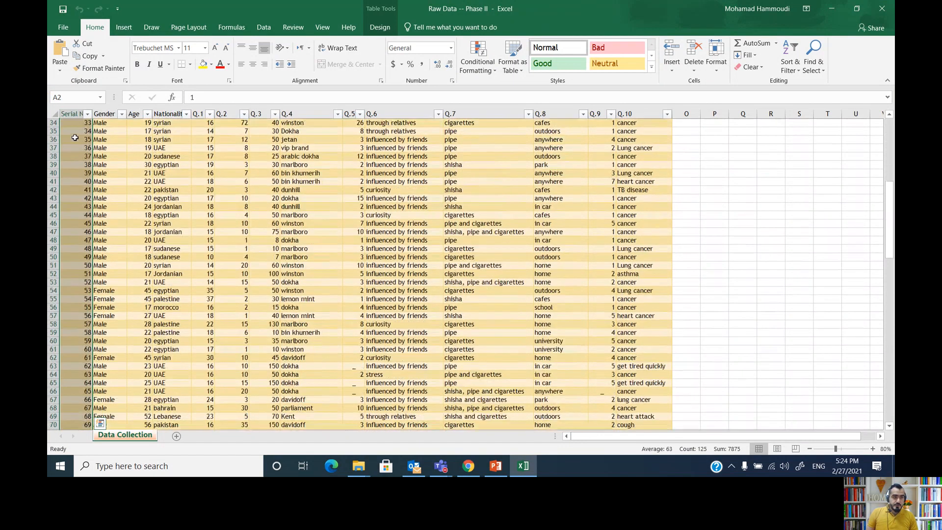
pyautogui.scroll(-11, 72, 138)
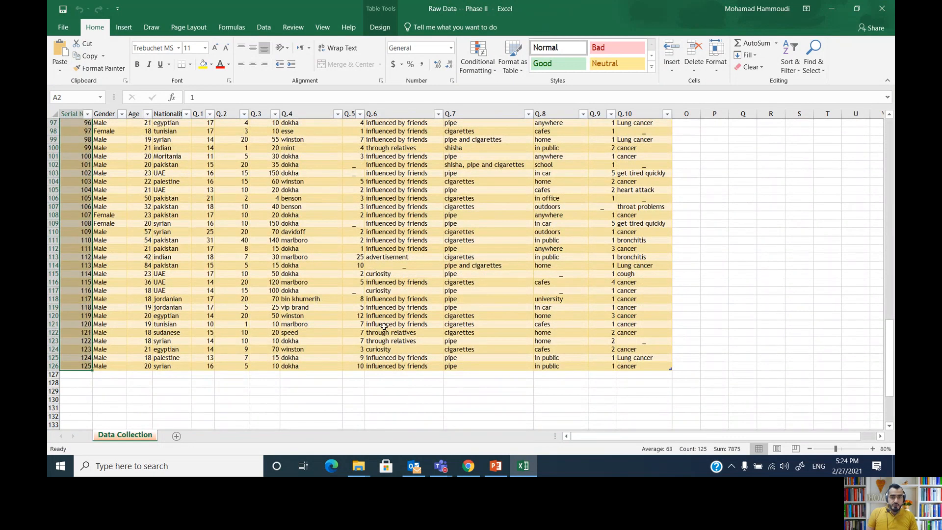
pyautogui.scroll(12, 380, 318)
pyautogui.scroll(20, 380, 318)
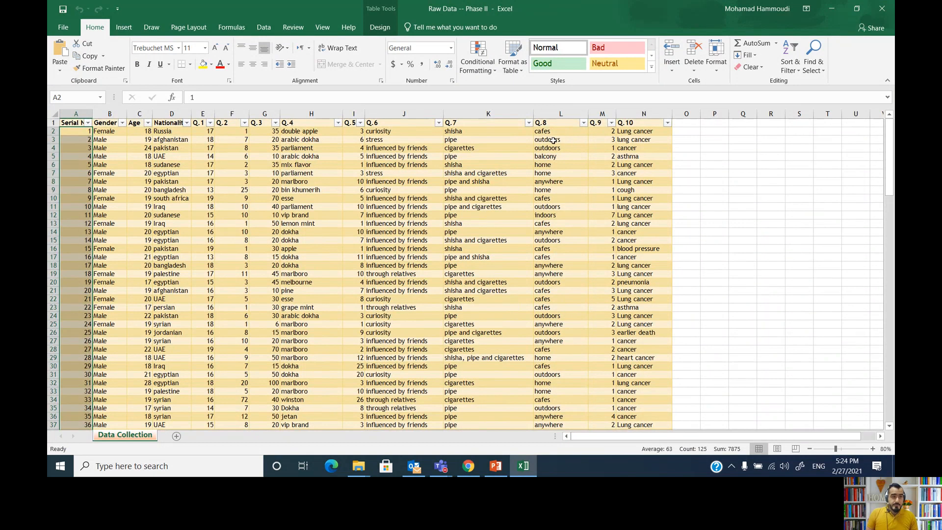
pyautogui.click(646, 132)
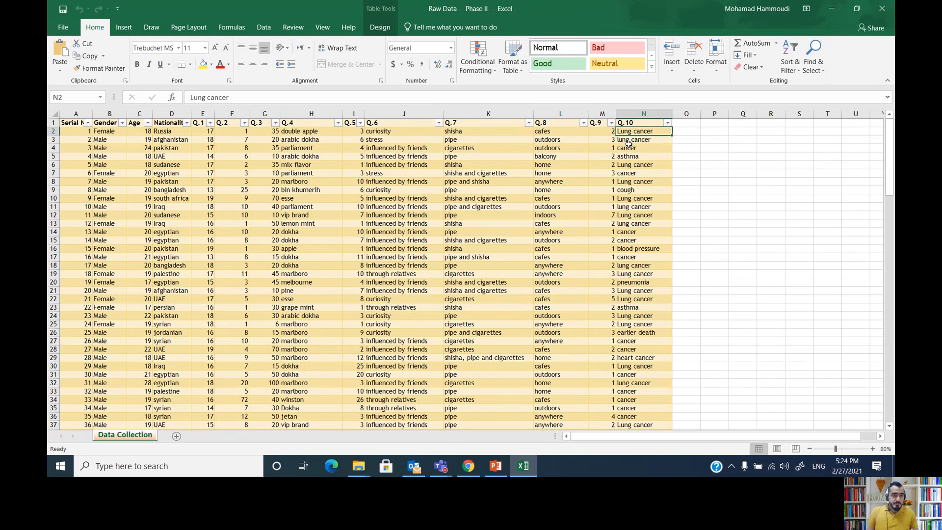
pyautogui.click(107, 113)
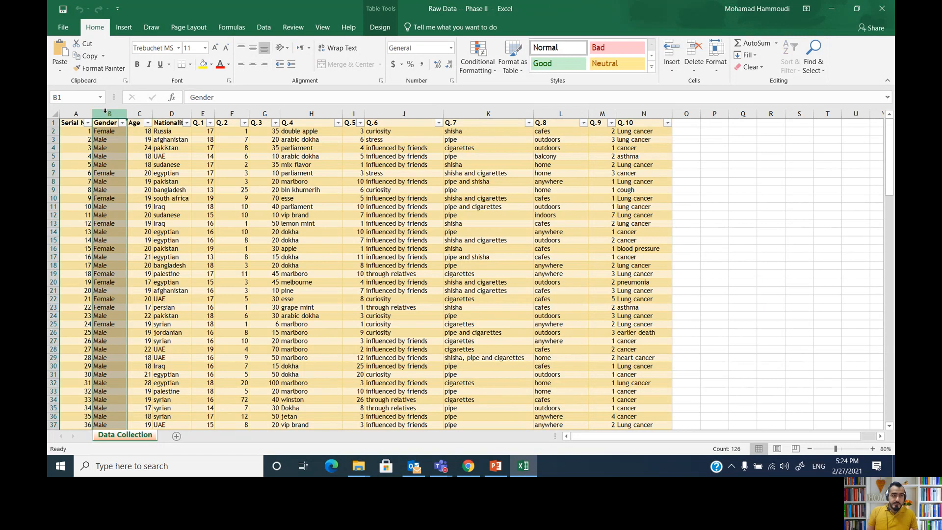
# Copy the Nationality column from the Data Collection sheet into column C of a new worksheet.
pyautogui.click(169, 114)
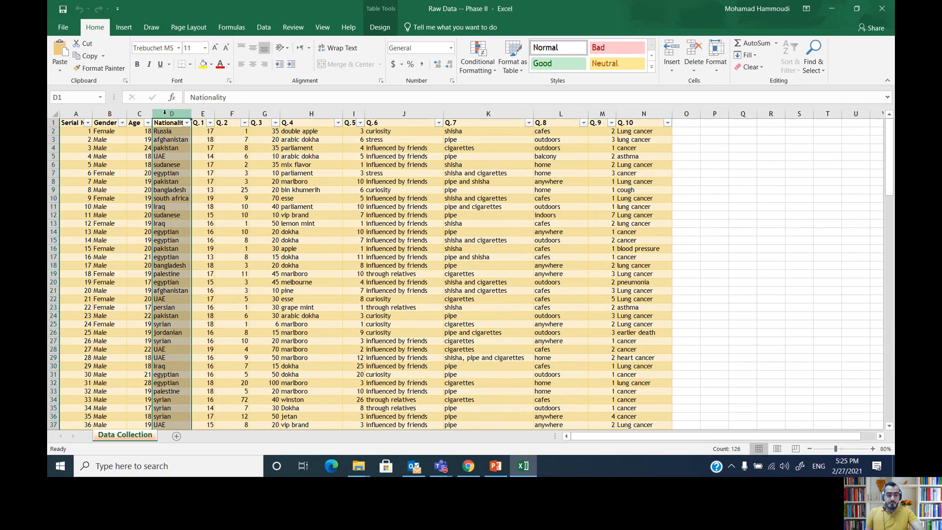
pyautogui.hotkey('ctrl', 'c')
pyautogui.rightClick(161, 117)
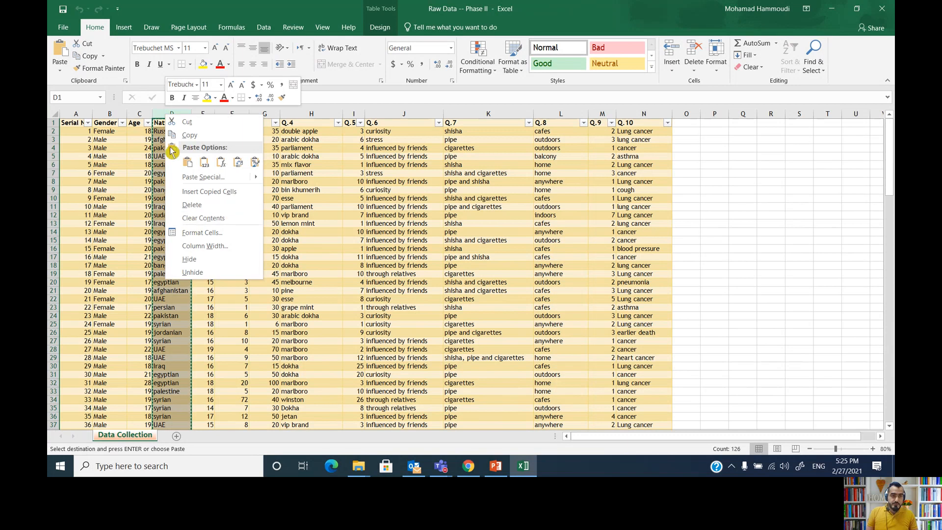
pyautogui.click(204, 162)
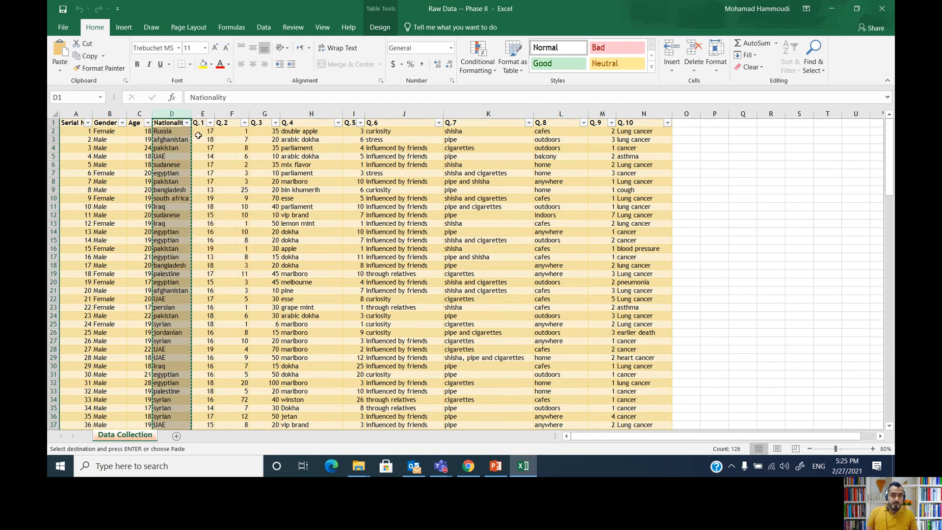
pyautogui.click(177, 435)
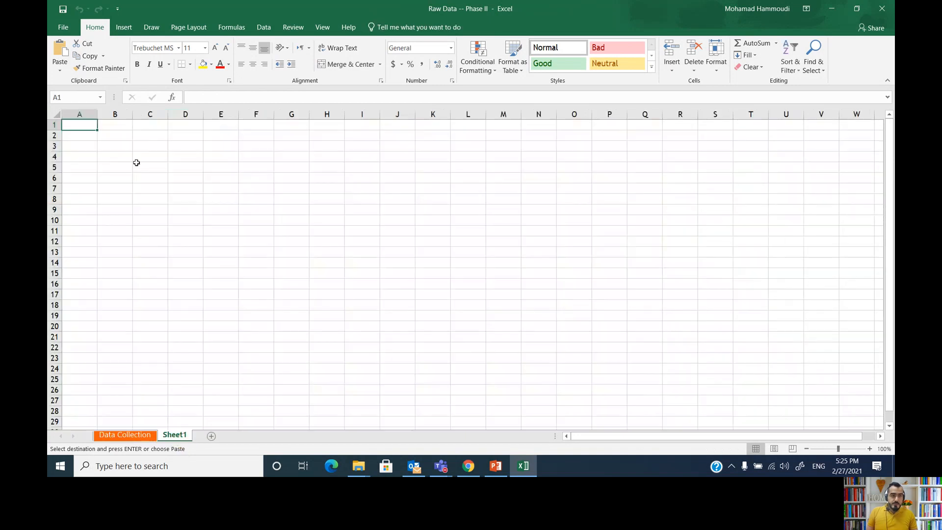
pyautogui.click(144, 112)
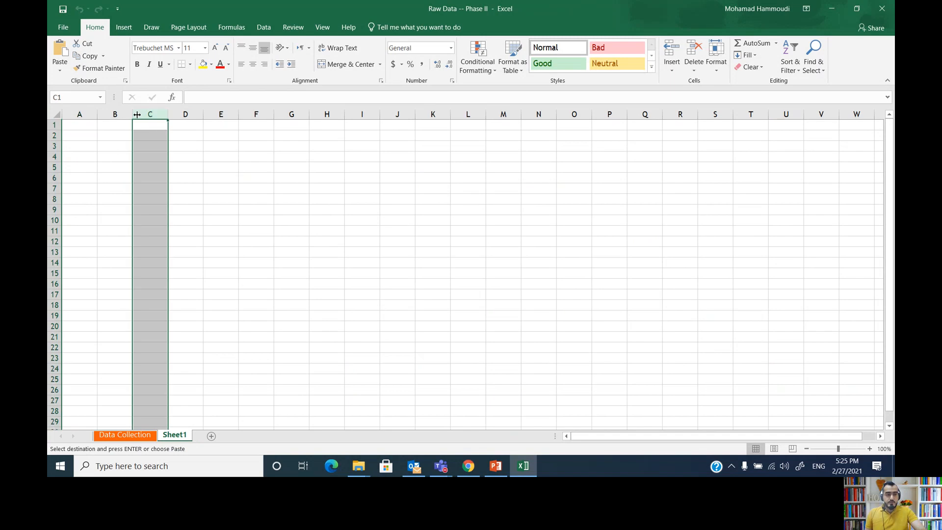
pyautogui.hotkey('ctrl', 'v')
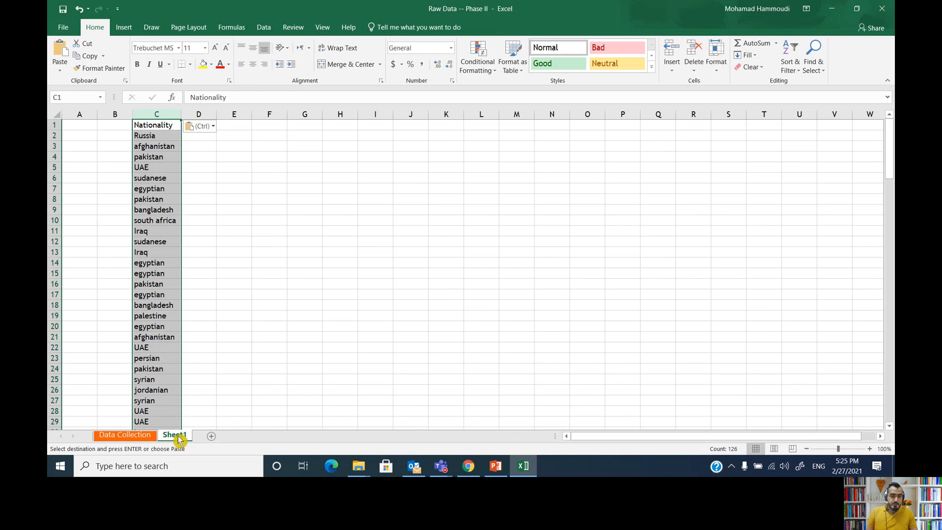
# Rename the new worksheet holding the copied column as Nationality.
pyautogui.moveTo(177, 439); pyautogui.dragTo(183, 434)
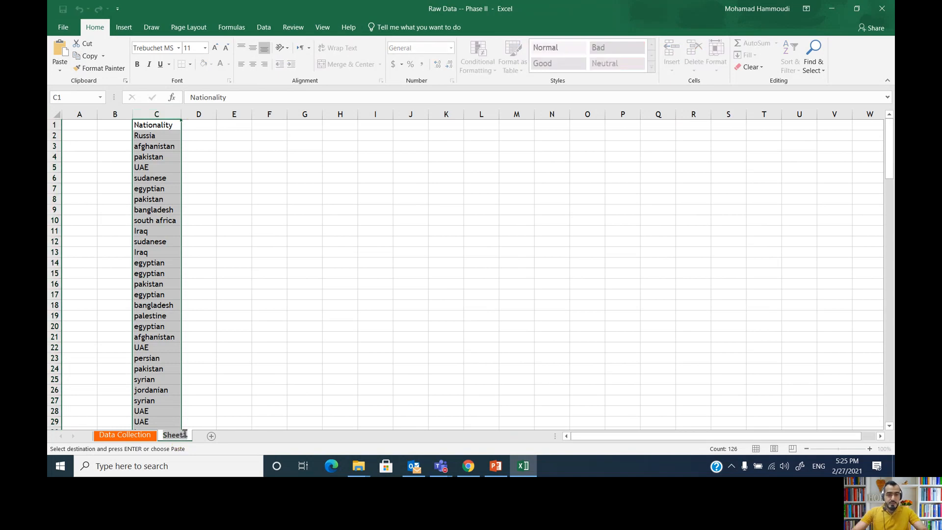
pyautogui.doubleClick(185, 435)
pyautogui.write('Nationa')
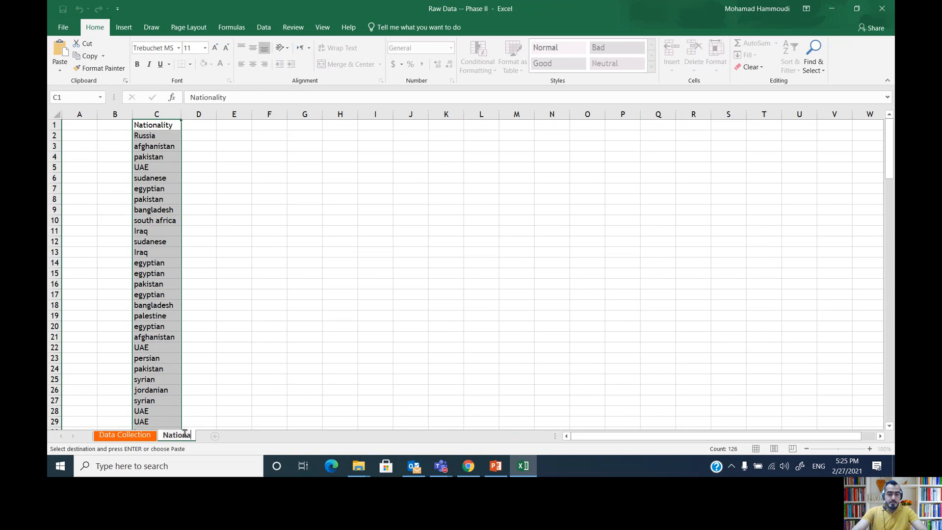
pyautogui.write('lity')
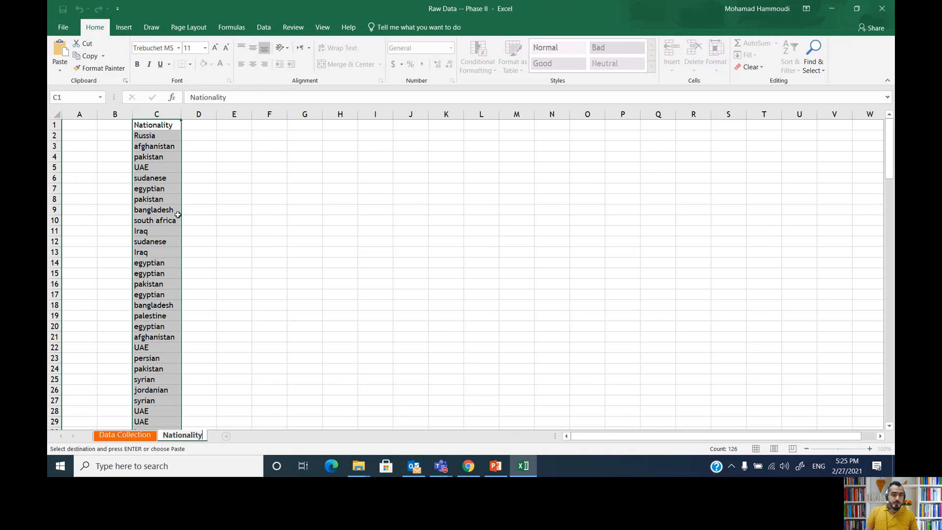
pyautogui.click(178, 213)
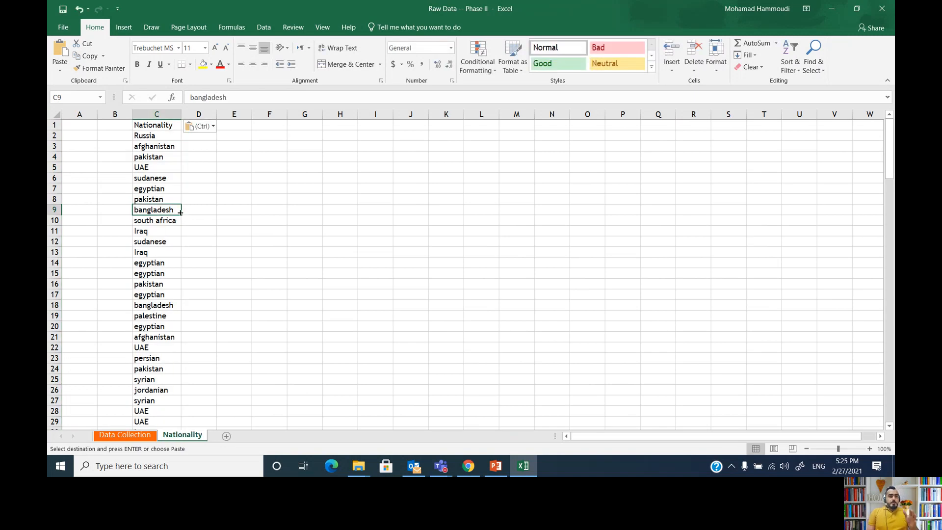
# Create a PivotTable on a new worksheet from the range C1:C126 of the Nationality sheet.
pyautogui.click(159, 124)
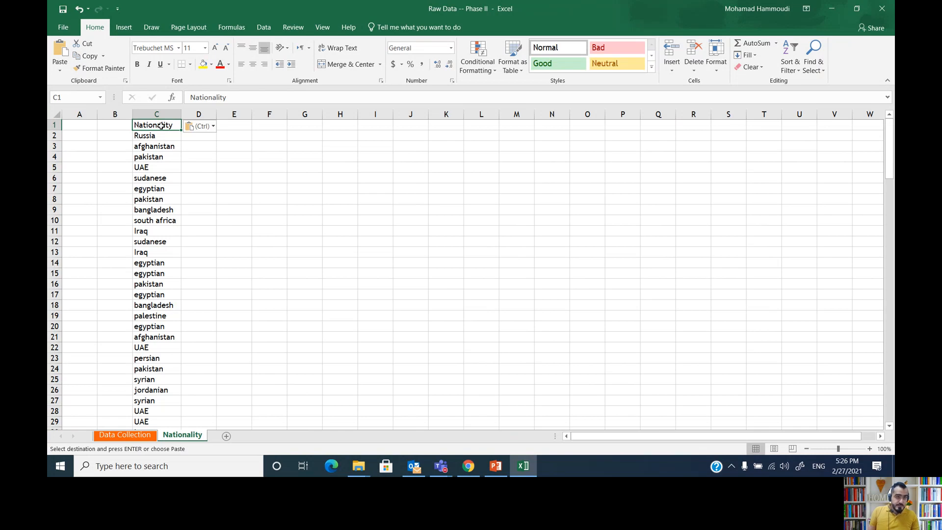
pyautogui.moveTo(162, 127); pyautogui.dragTo(158, 277)
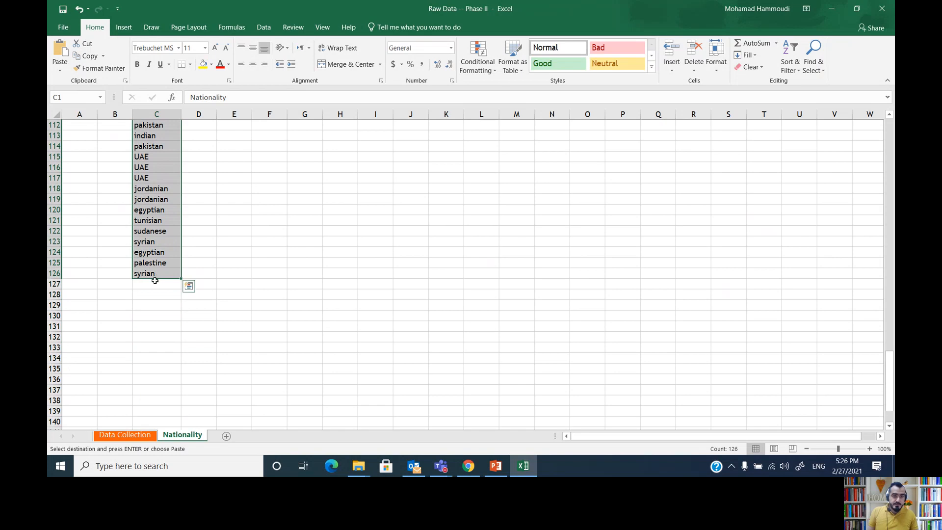
pyautogui.scroll(12, 160, 275)
pyautogui.scroll(20, 160, 273)
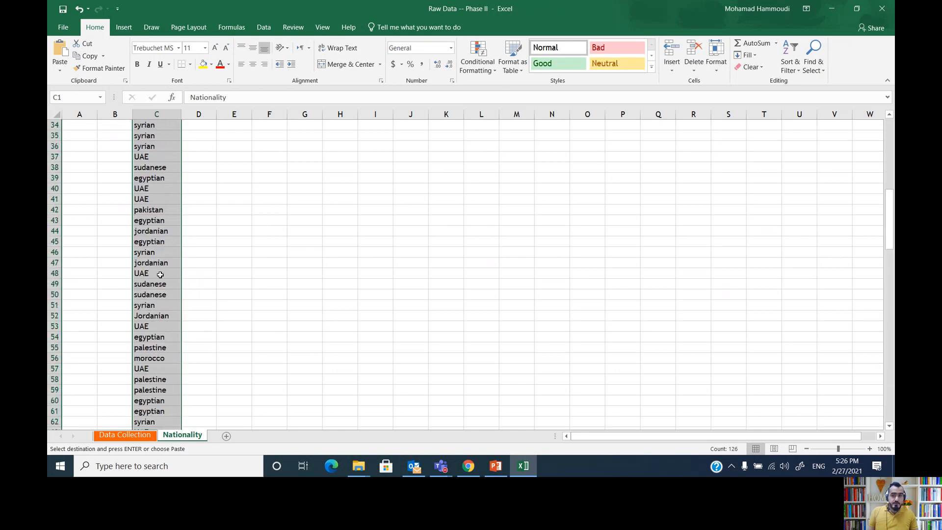
pyautogui.hotkey('ctrl', 'v')
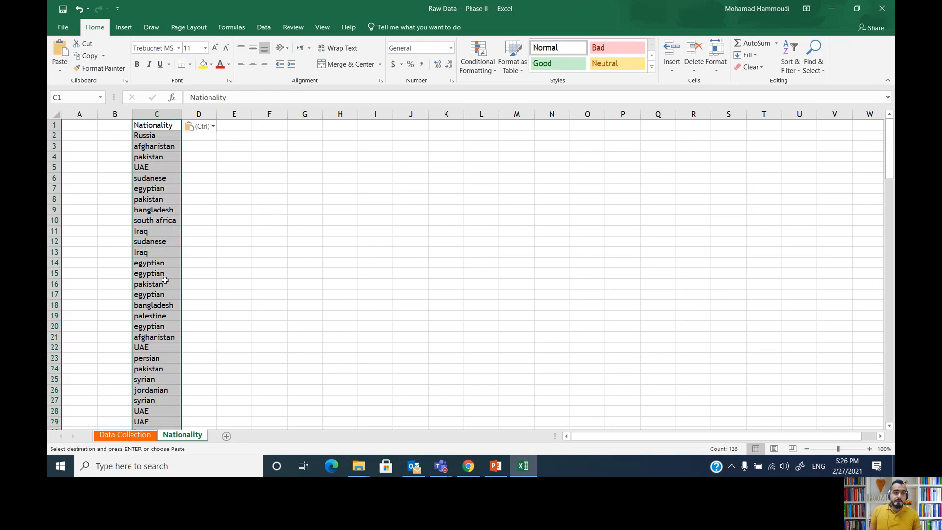
pyautogui.click(124, 28)
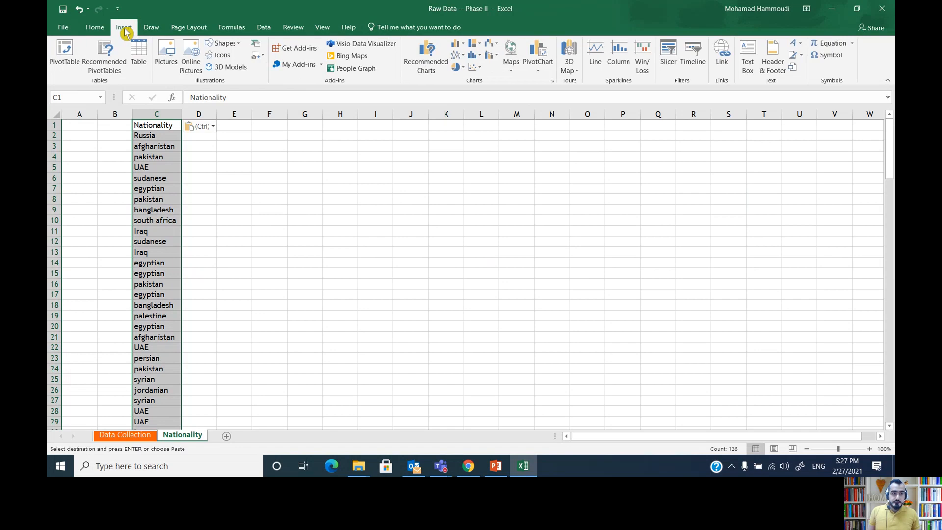
pyautogui.click(72, 72)
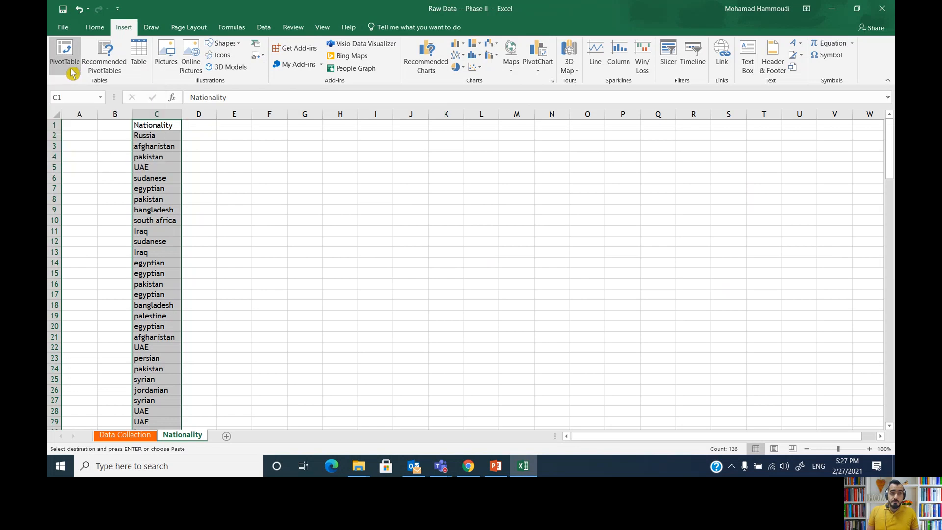
pyautogui.moveTo(493, 89); pyautogui.dragTo(428, 133)
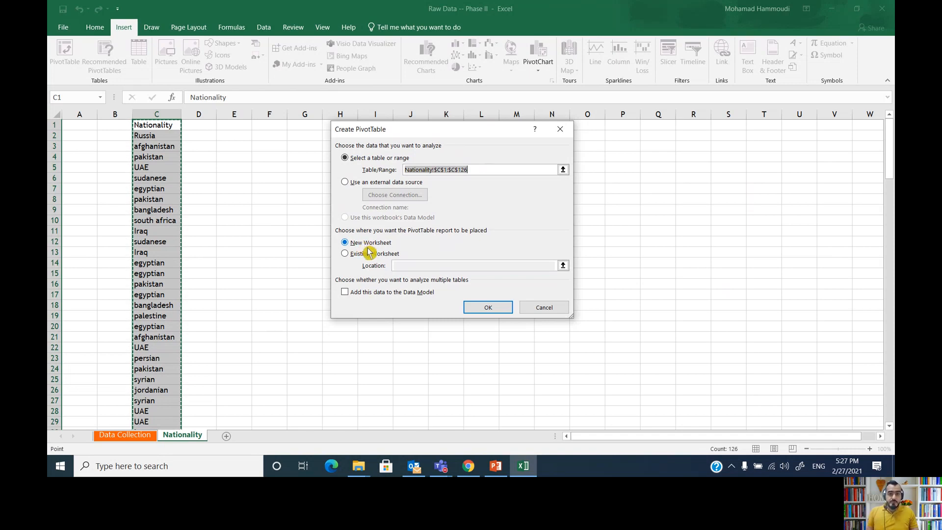
pyautogui.click(487, 306)
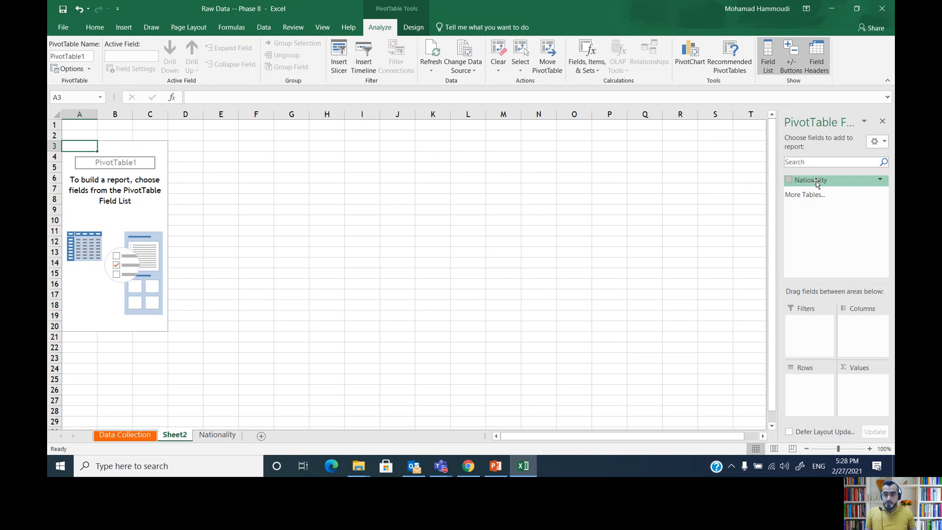
# Add the Nationality field to both the rows and the values of the PivotTable to count respondents per nationality.
pyautogui.moveTo(817, 181); pyautogui.dragTo(811, 391)
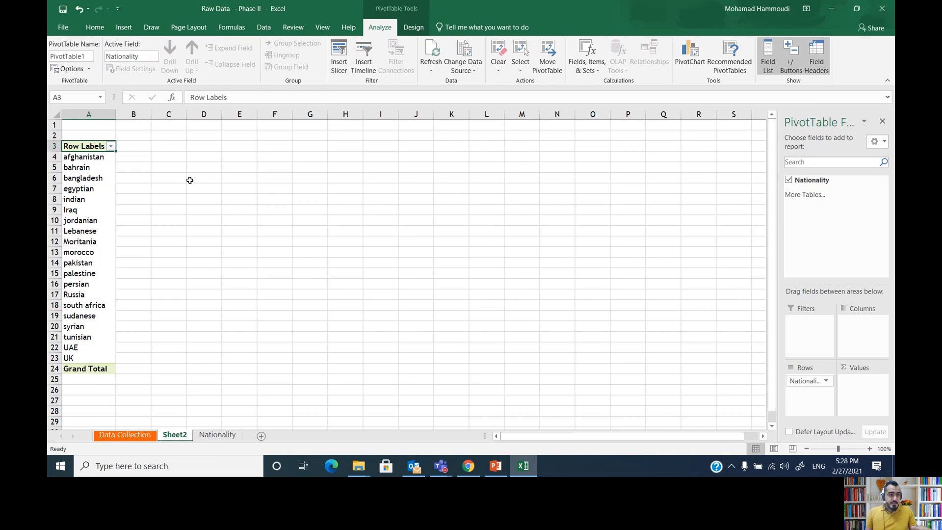
pyautogui.click(212, 436)
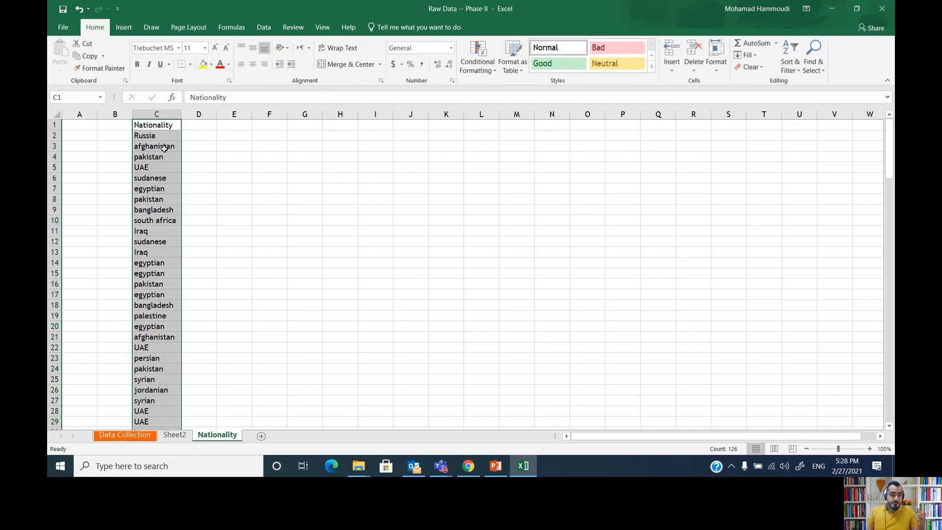
pyautogui.click(170, 436)
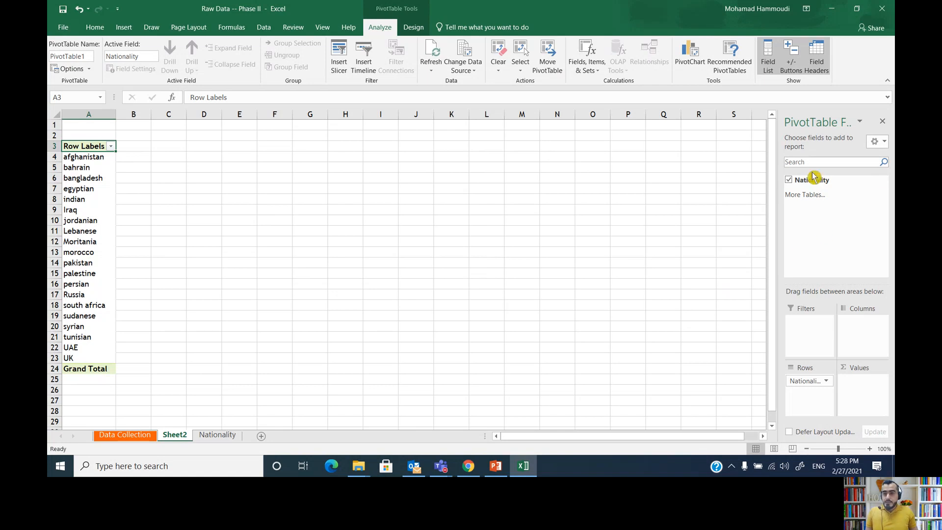
pyautogui.moveTo(813, 178); pyautogui.dragTo(815, 184)
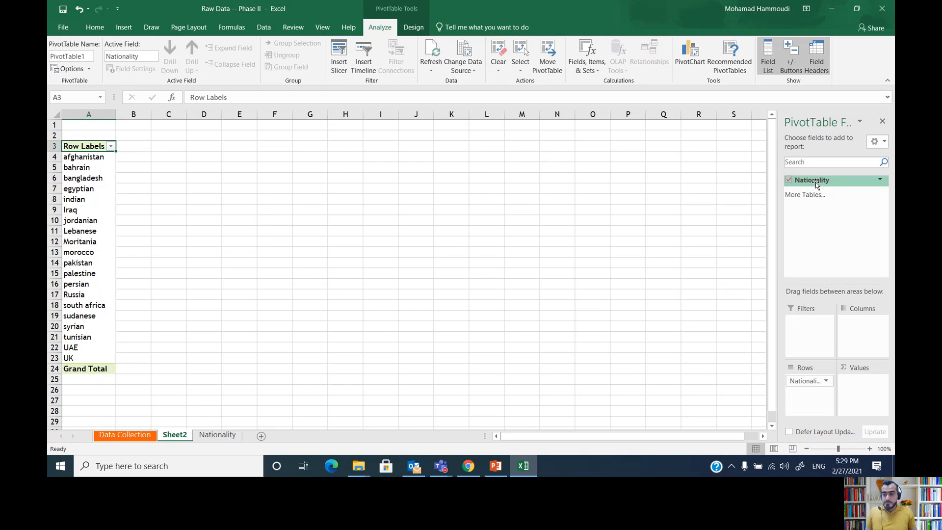
pyautogui.moveTo(816, 182); pyautogui.dragTo(860, 386)
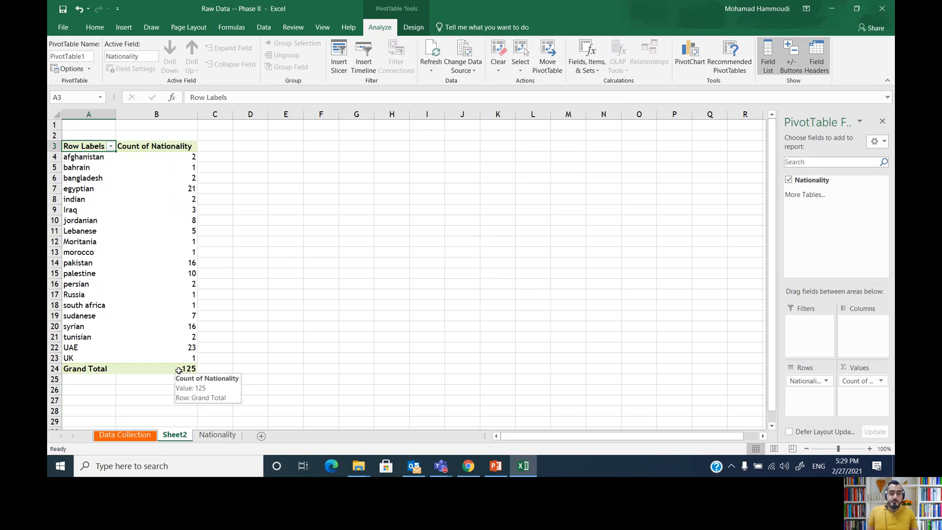
# Check the grand total of the nationality counts in the PivotTable.
pyautogui.moveTo(181, 368); pyautogui.dragTo(105, 300)
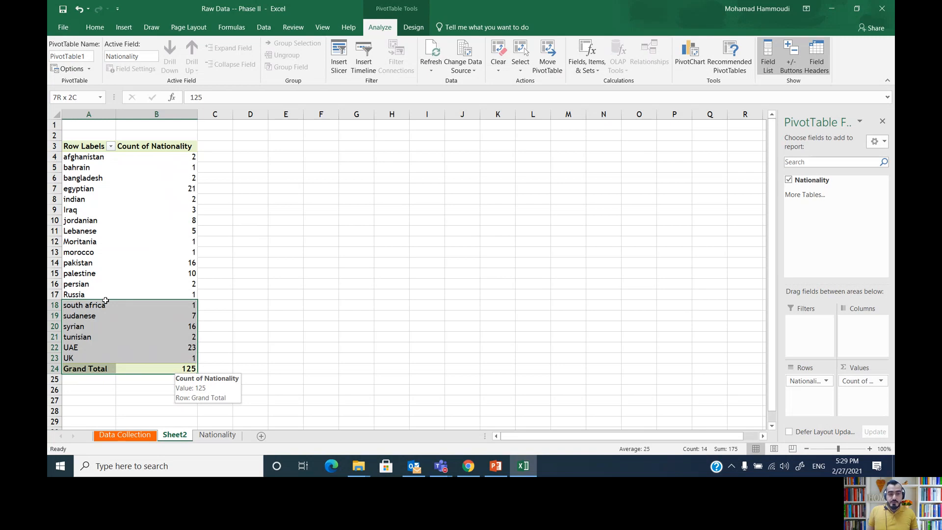
pyautogui.moveTo(106, 301); pyautogui.dragTo(106, 300)
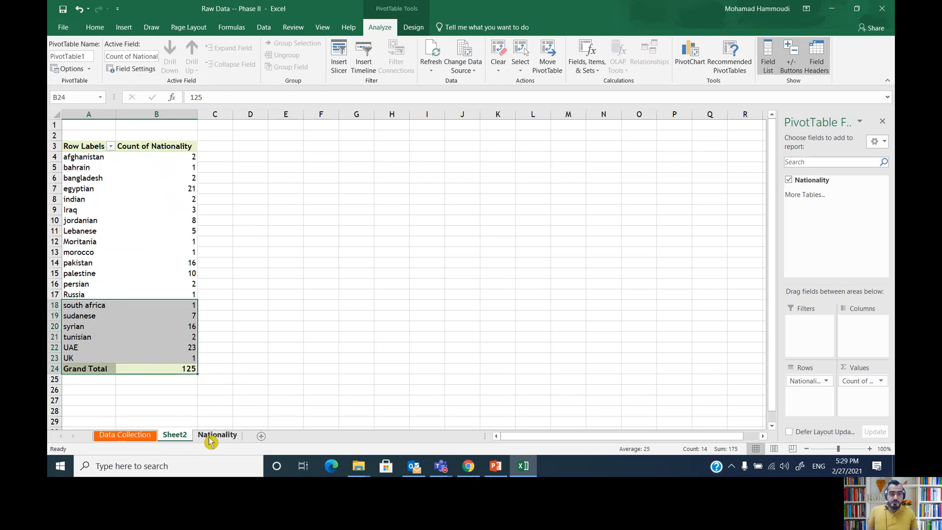
pyautogui.click(178, 368)
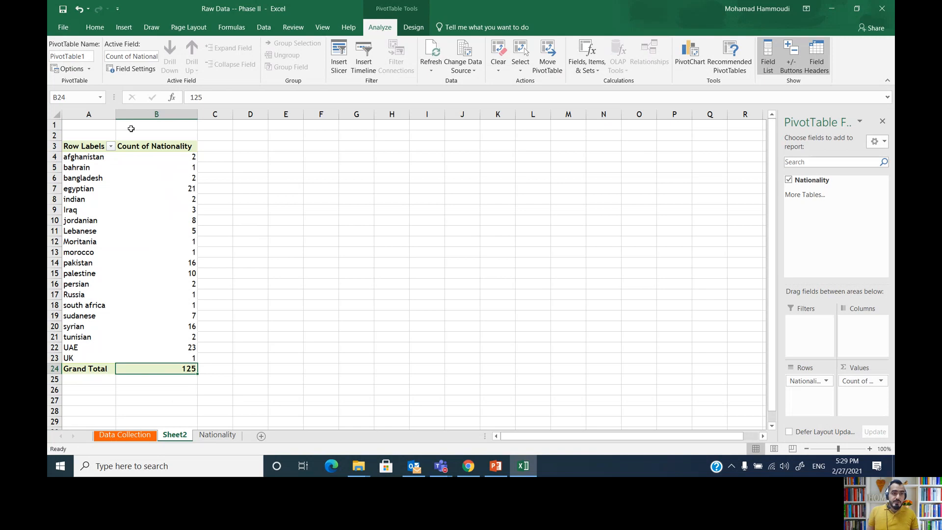
pyautogui.click(54, 146)
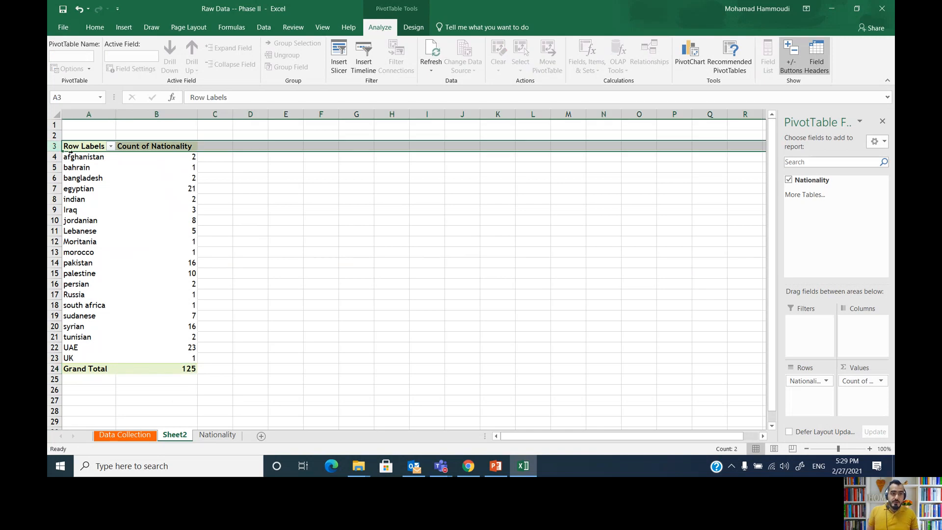
pyautogui.click(132, 187)
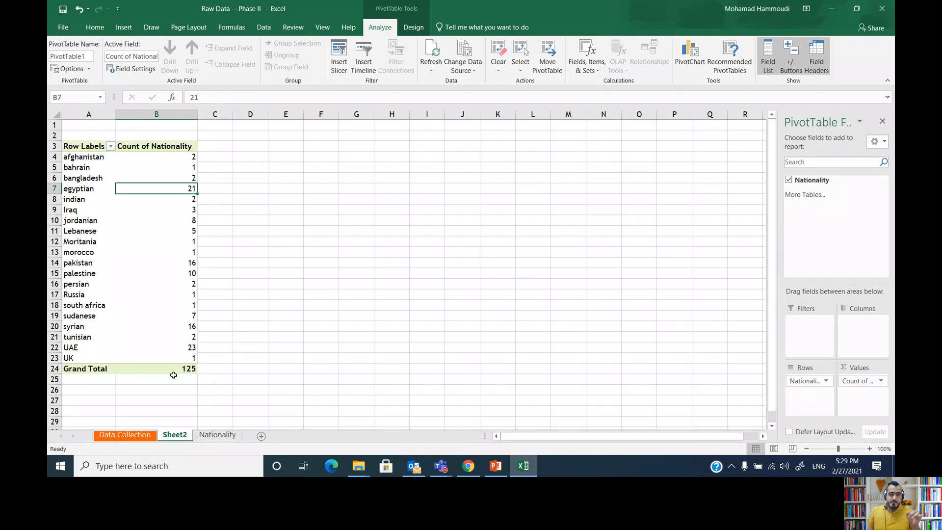
pyautogui.moveTo(173, 374)
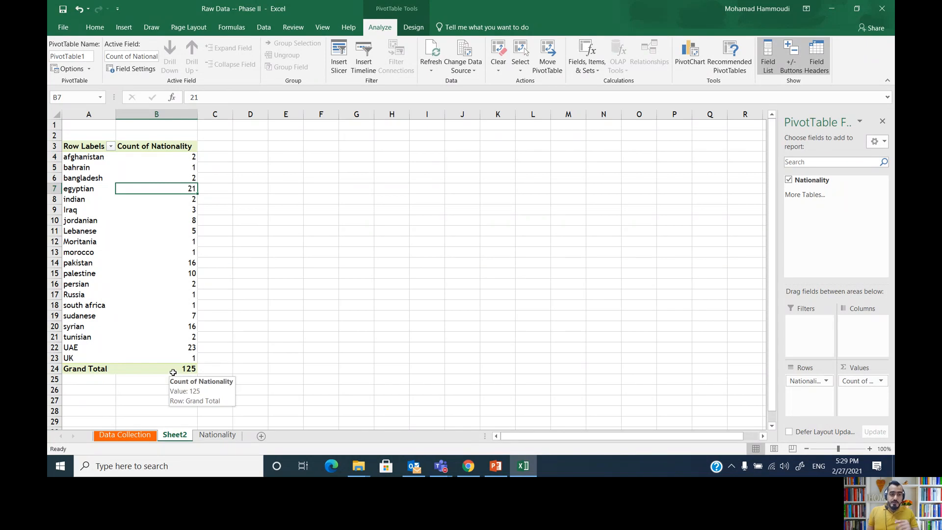
# Copy the PivotTable rows A4:B24 to the Nationality sheet starting at E3, and fit column E to its contents.
pyautogui.moveTo(176, 368); pyautogui.dragTo(77, 157)
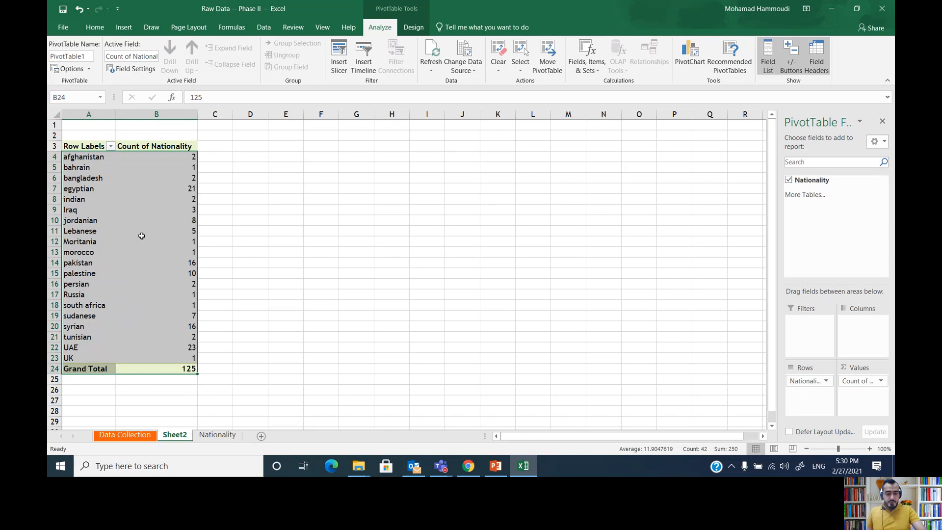
pyautogui.hotkey('ctrl', 'c')
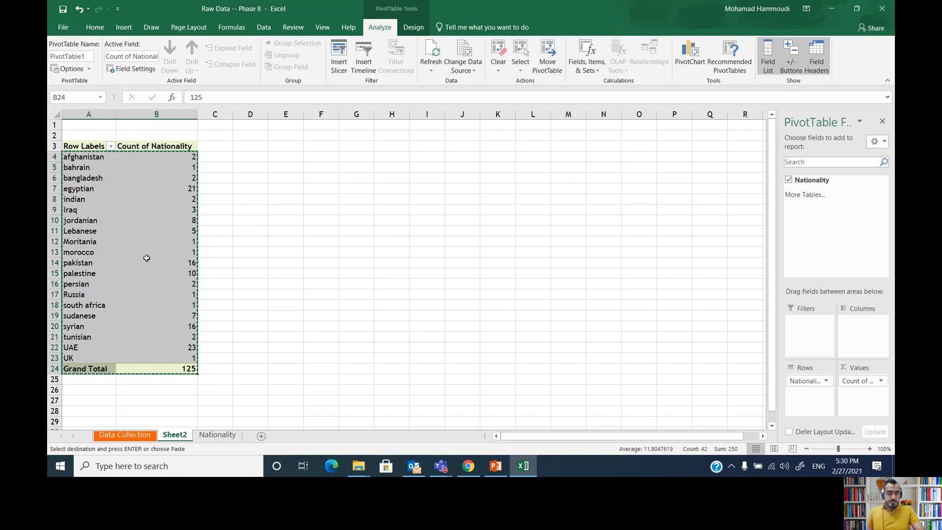
pyautogui.click(209, 435)
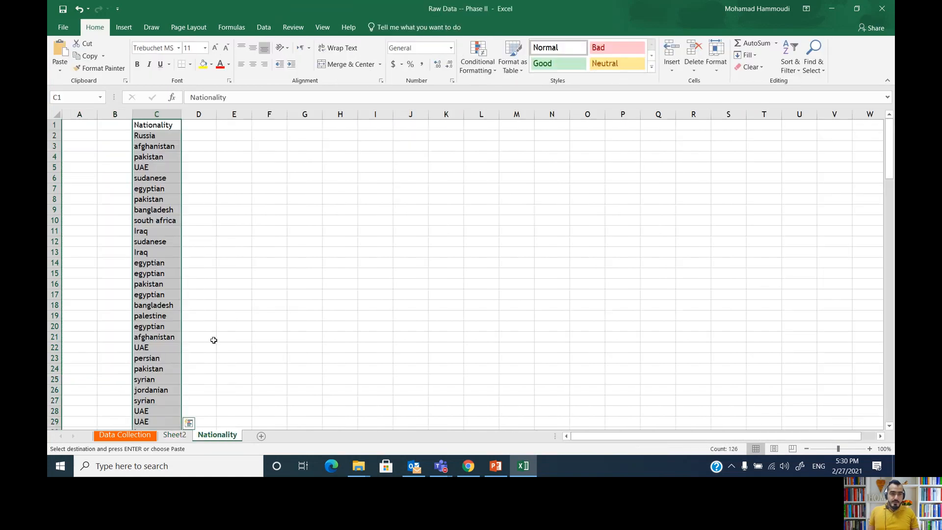
pyautogui.click(236, 148)
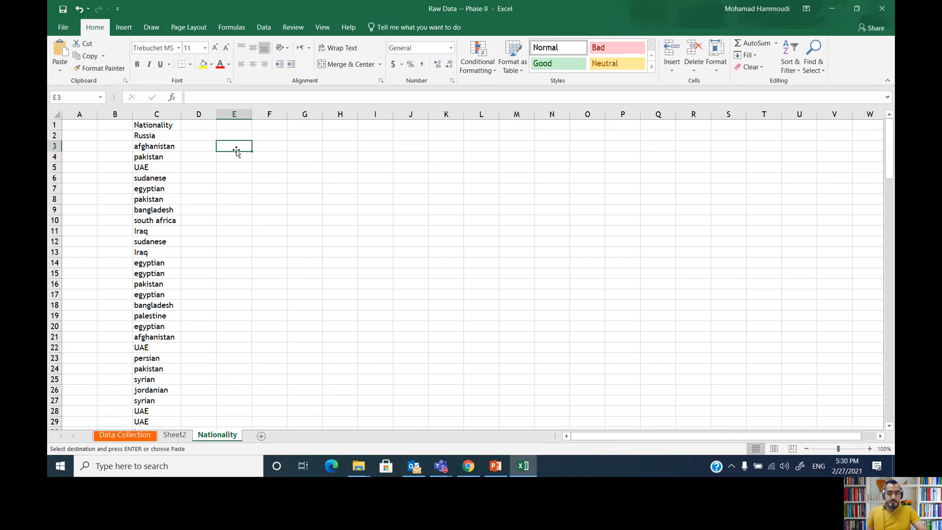
pyautogui.hotkey('ctrl', 'v')
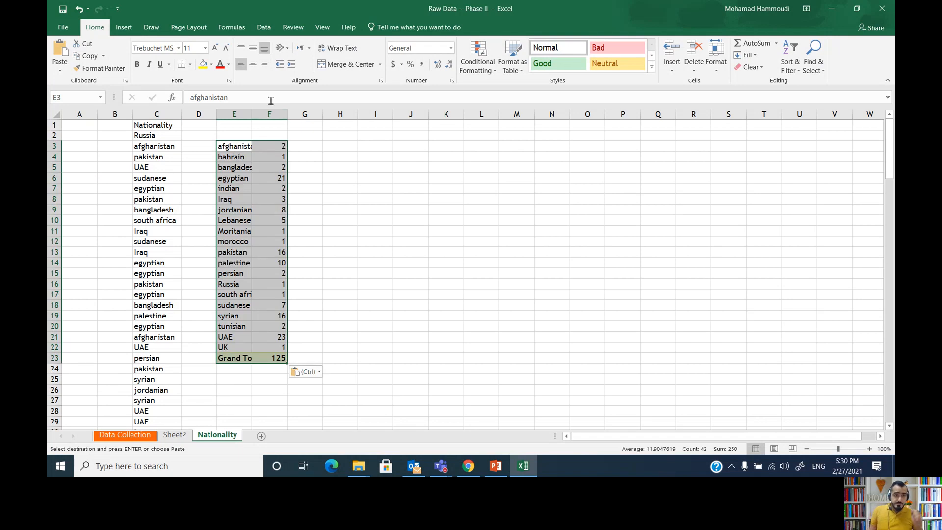
pyautogui.doubleClick(252, 114)
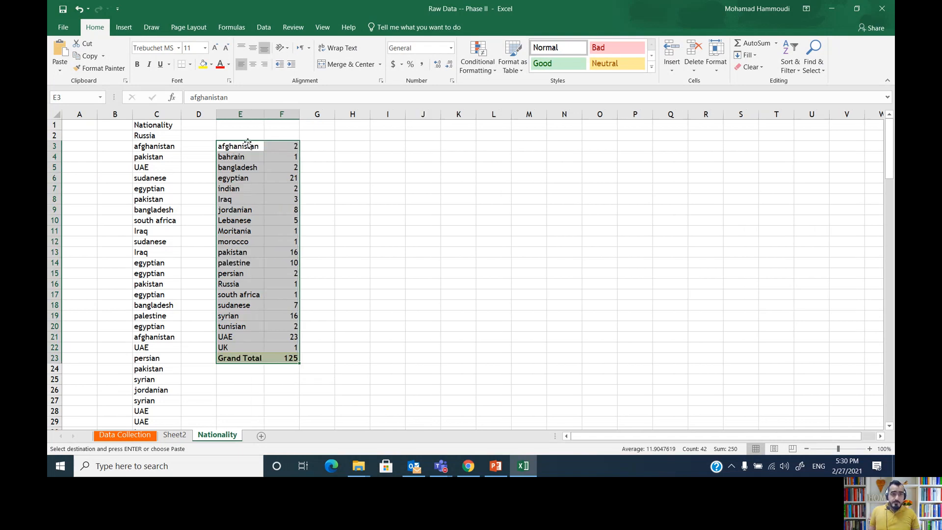
# Enter the header Nationality in E2 above the copied nationality names.
pyautogui.click(246, 135)
pyautogui.write('N')
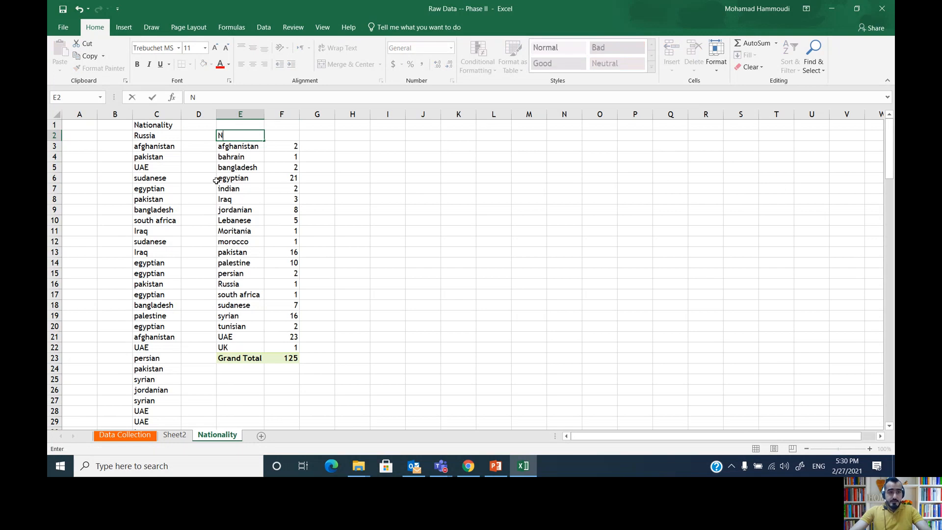
pyautogui.write('atino')
pyautogui.press('BackSpace')
pyautogui.press('BackSpace')
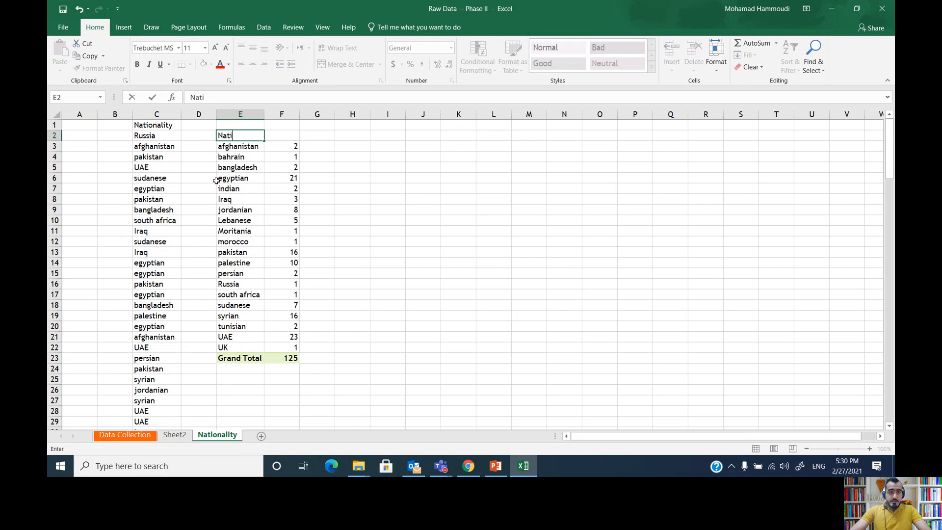
pyautogui.write('onality')
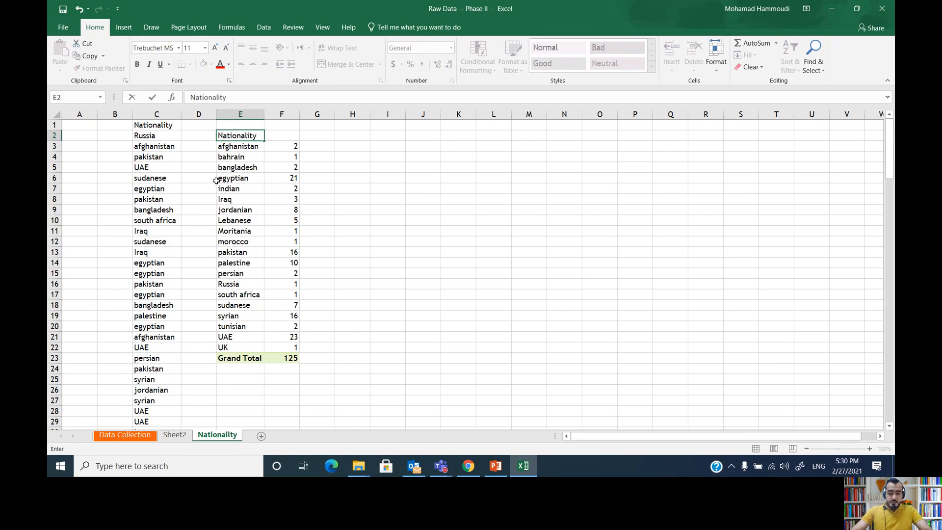
# Enter the header Frequency in F2 above the counts and fit column F to its contents.
pyautogui.press('Tab')
pyautogui.write('Fre')
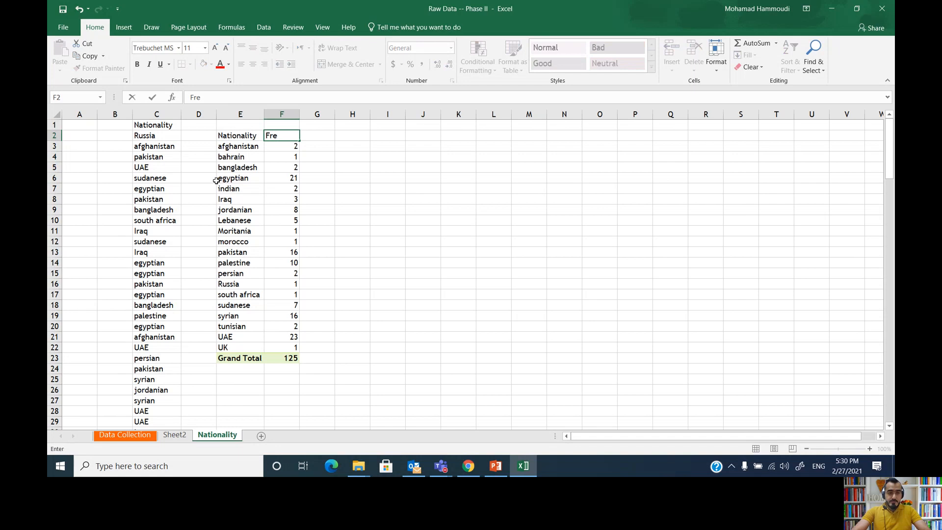
pyautogui.write('quency')
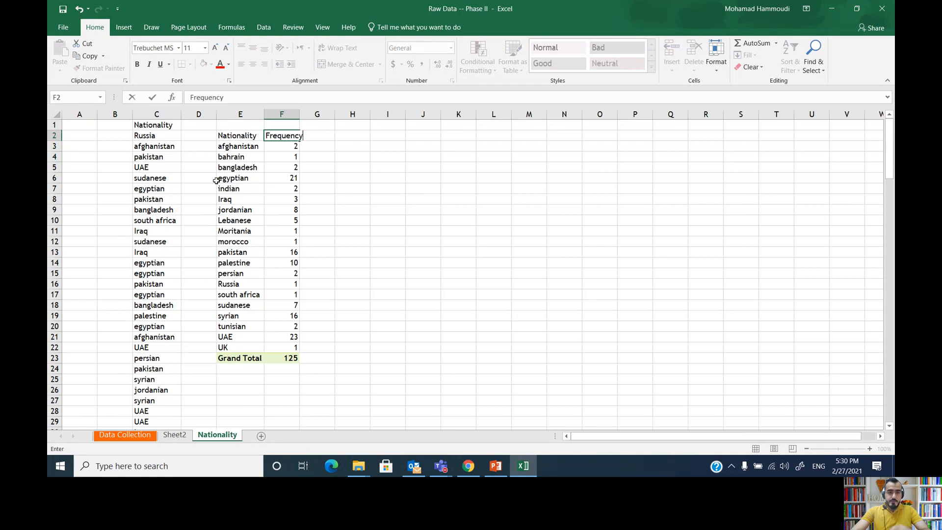
pyautogui.press('Return')
pyautogui.moveTo(265, 116); pyautogui.dragTo(266, 118)
pyautogui.click(302, 118)
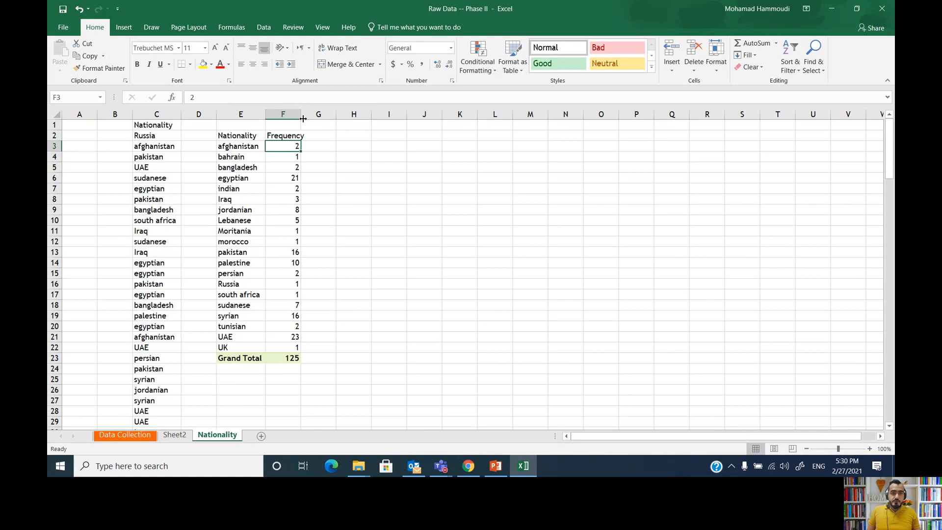
pyautogui.doubleClick(303, 118)
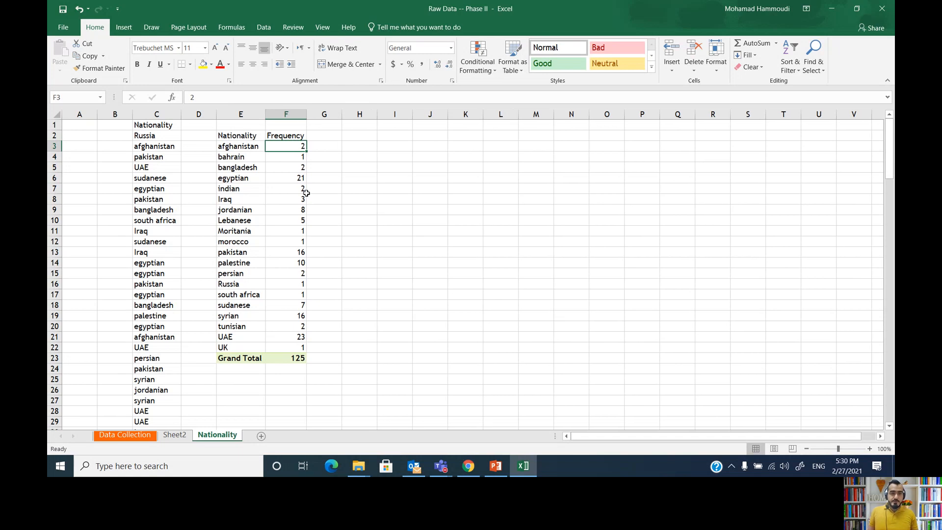
# Add the header Relative Frequency in G2 and fit column G to its contents.
pyautogui.click(325, 139)
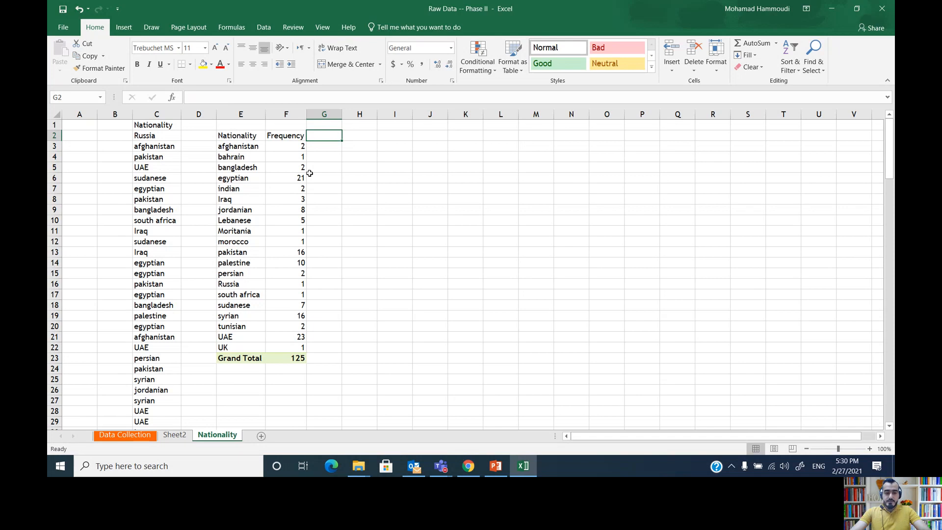
pyautogui.write('RF')
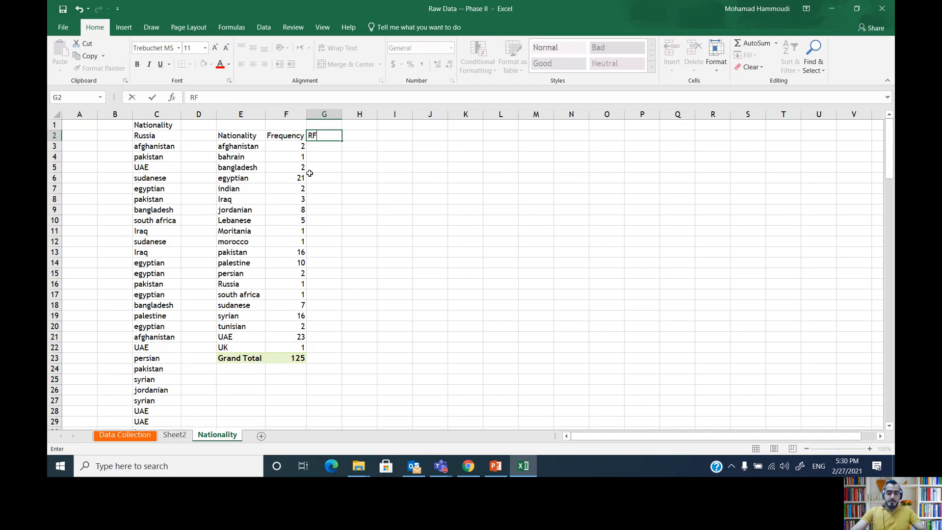
pyautogui.press('BackSpace')
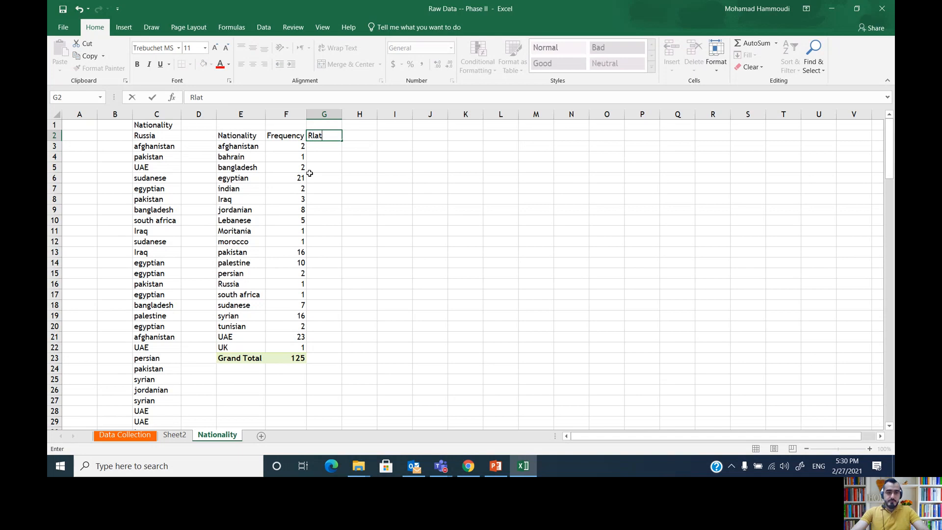
pyautogui.press('BackSpace')
pyautogui.press('BackSpace')
pyautogui.write('Frequency')
pyautogui.press('Return')
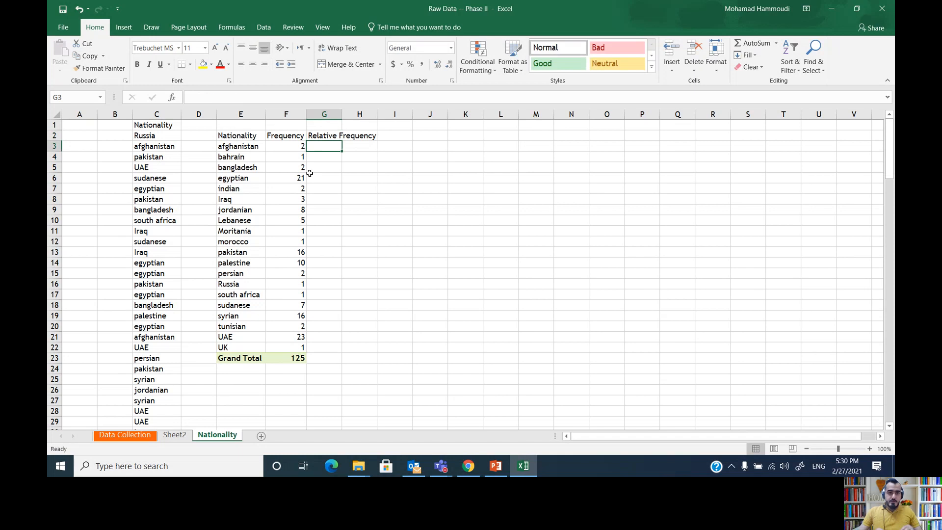
pyautogui.doubleClick(342, 114)
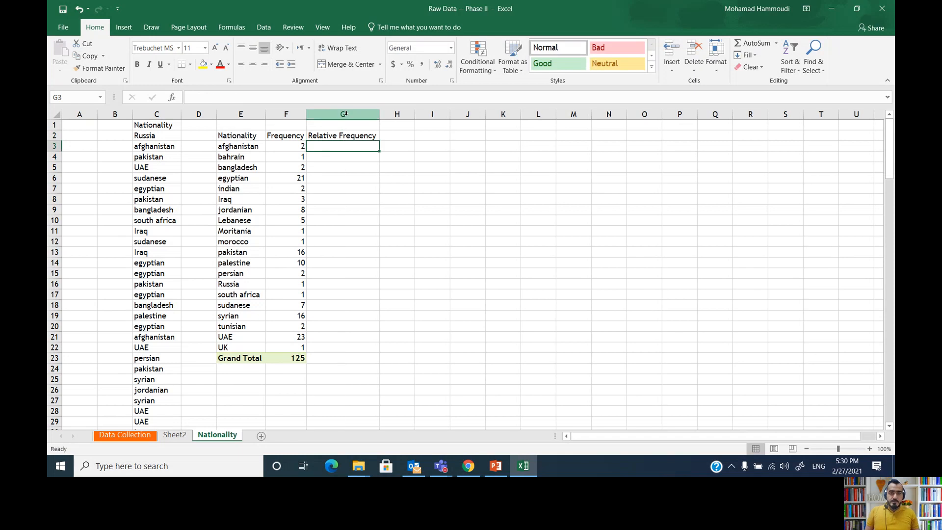
# Add the header Percentage in H2 and fit column H to its contents.
pyautogui.click(407, 136)
pyautogui.write('Per')
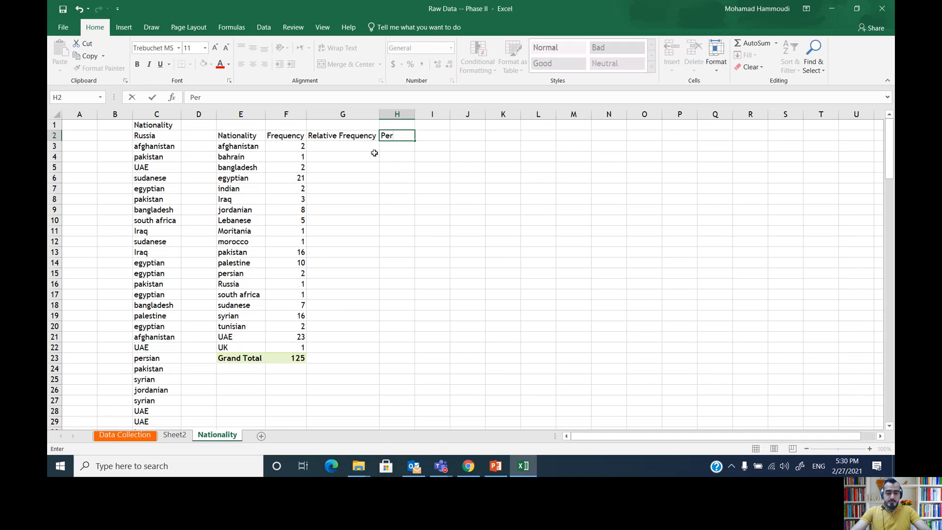
pyautogui.write('centage')
pyautogui.press('Return')
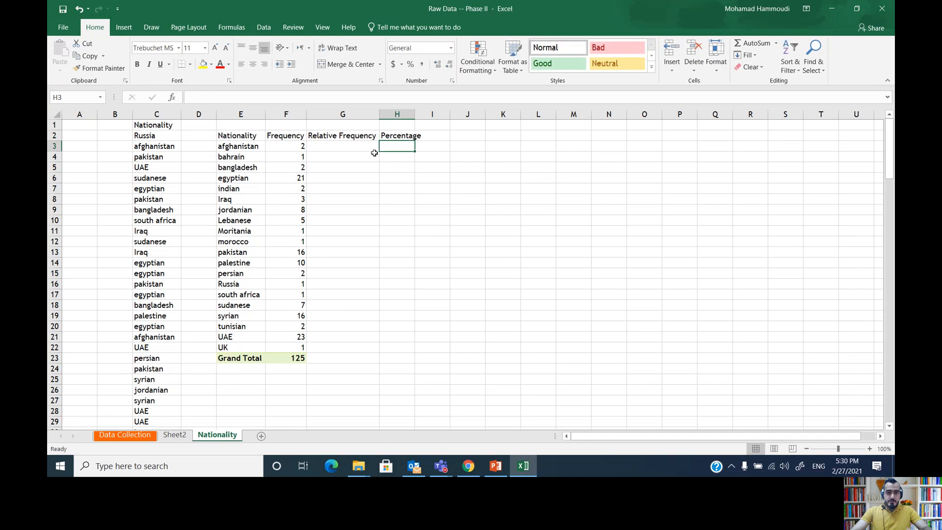
pyautogui.doubleClick(415, 115)
# Calculate the relative frequency for afghanistan in G3 with the formula =F3/F23.
pyautogui.click(345, 146)
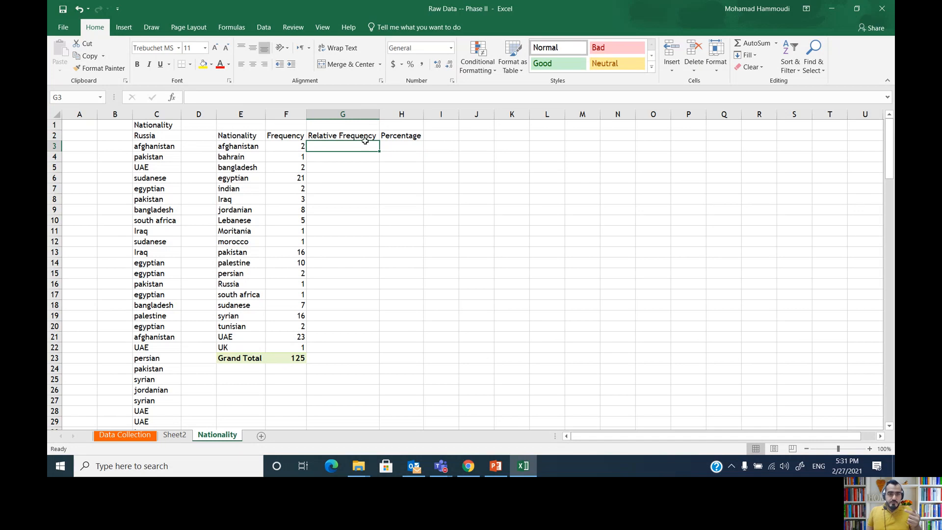
pyautogui.click(297, 146)
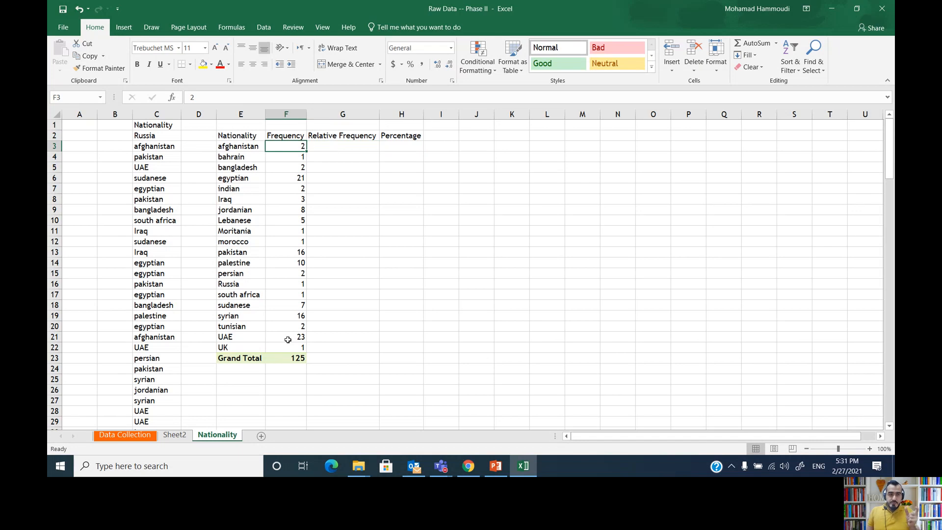
pyautogui.click(342, 146)
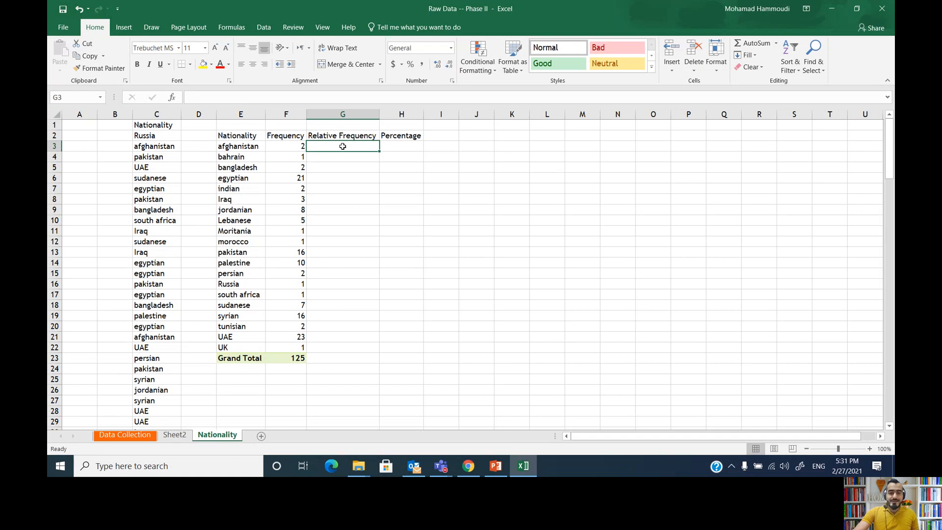
pyautogui.write('=')
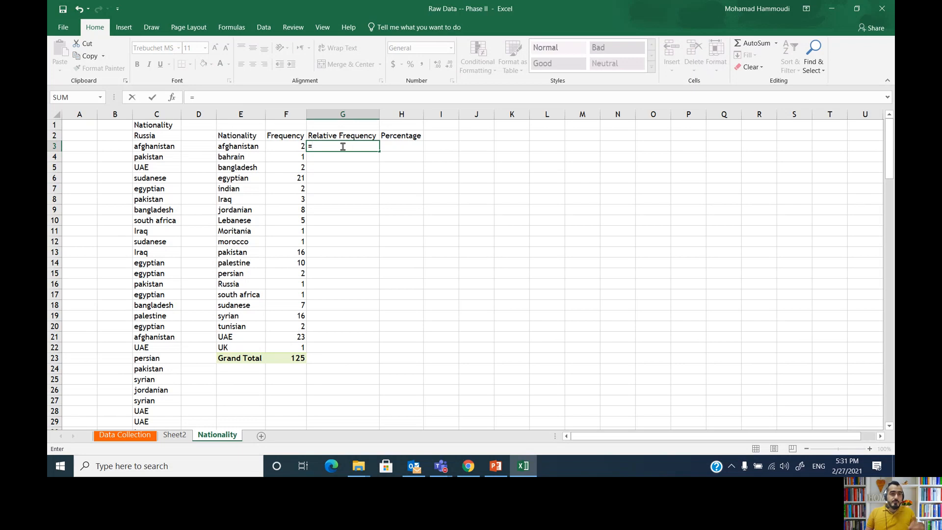
pyautogui.click(290, 144)
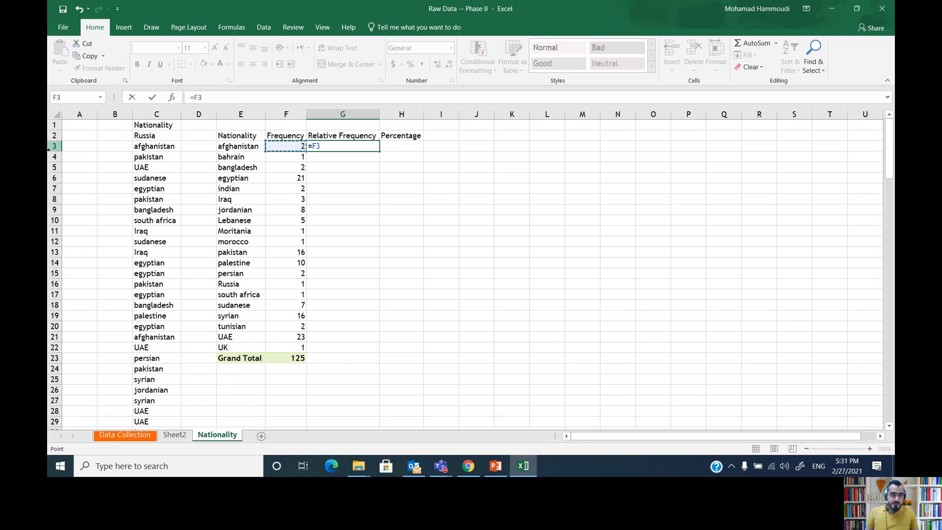
pyautogui.write('/')
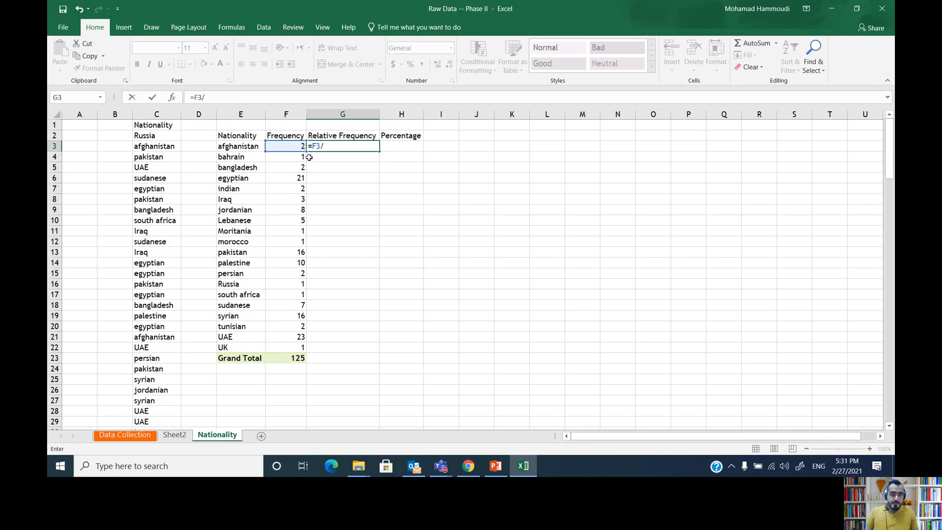
pyautogui.click(292, 360)
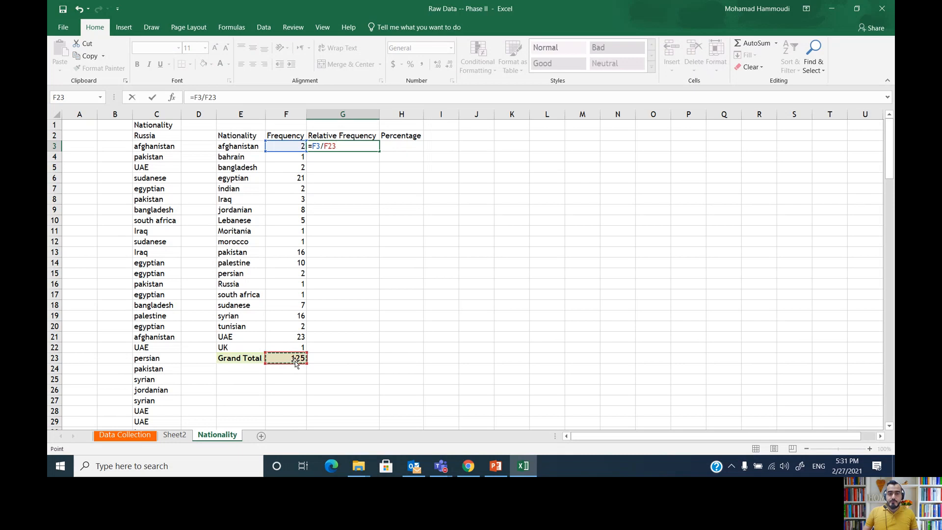
pyautogui.press('Return')
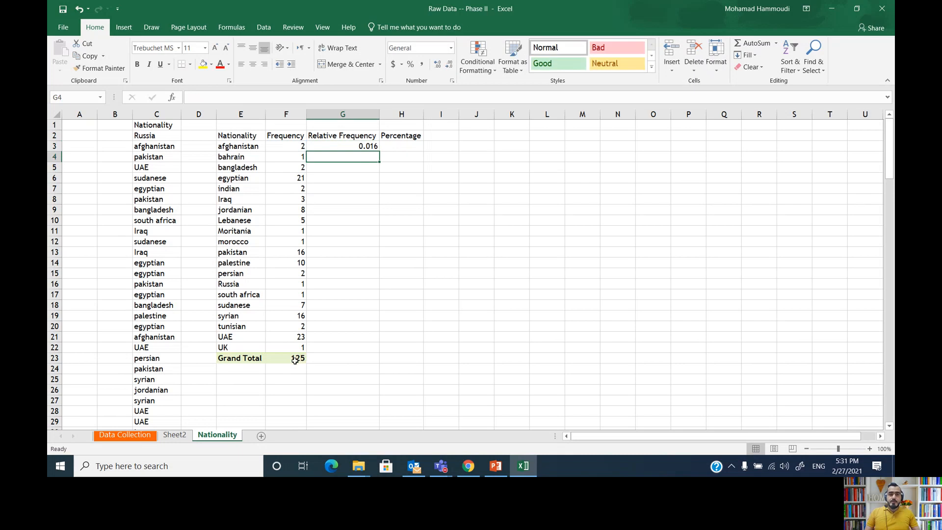
# Try to fill the relative frequency formula from G3 down to G19, and clear the copied results in G4:G19.
pyautogui.click(367, 146)
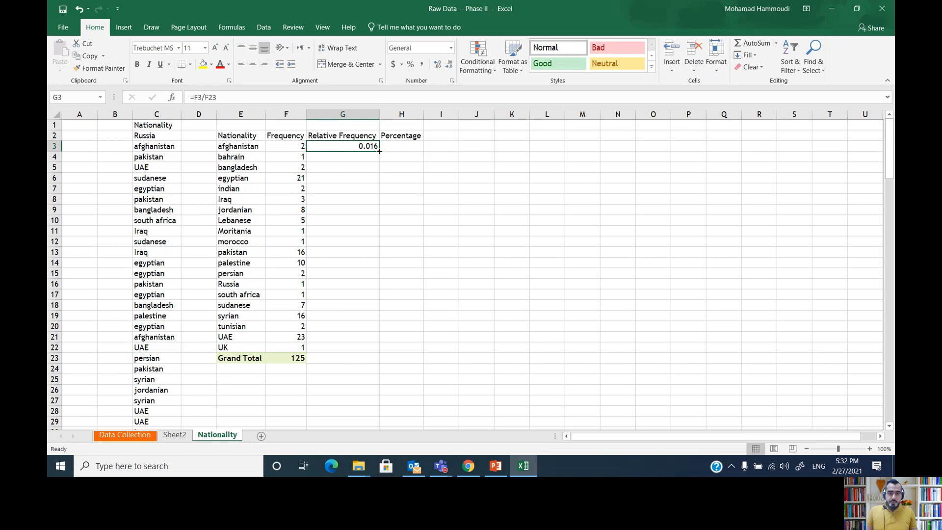
pyautogui.moveTo(379, 152); pyautogui.dragTo(373, 324)
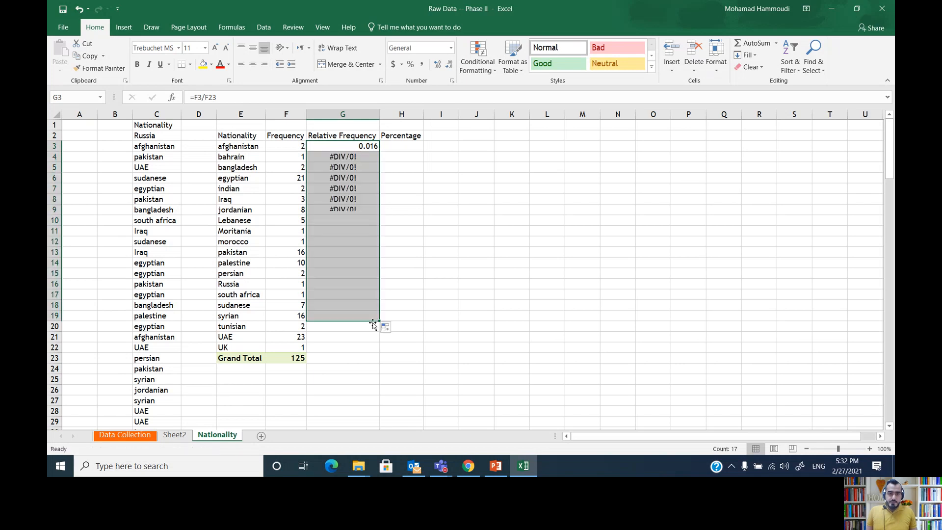
pyautogui.click(364, 157)
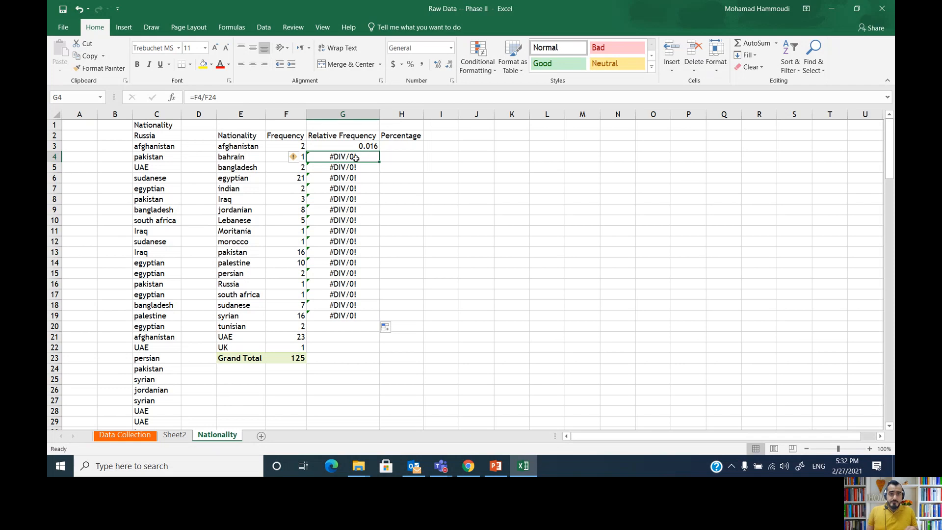
pyautogui.doubleClick(356, 157)
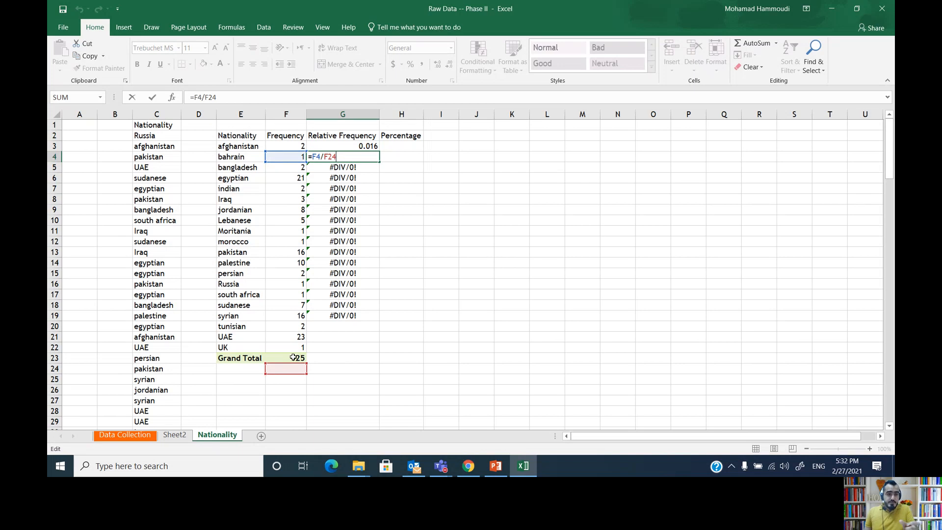
pyautogui.press('Return')
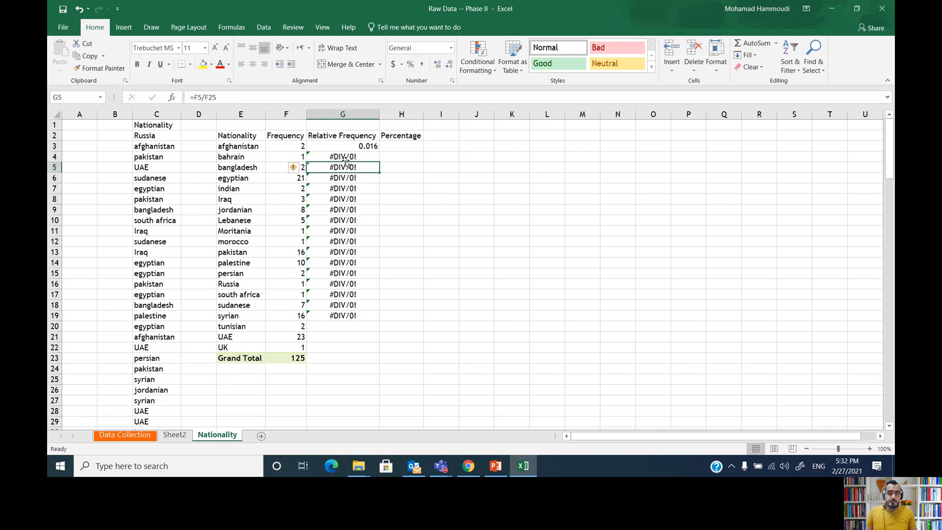
pyautogui.moveTo(346, 161); pyautogui.dragTo(340, 314)
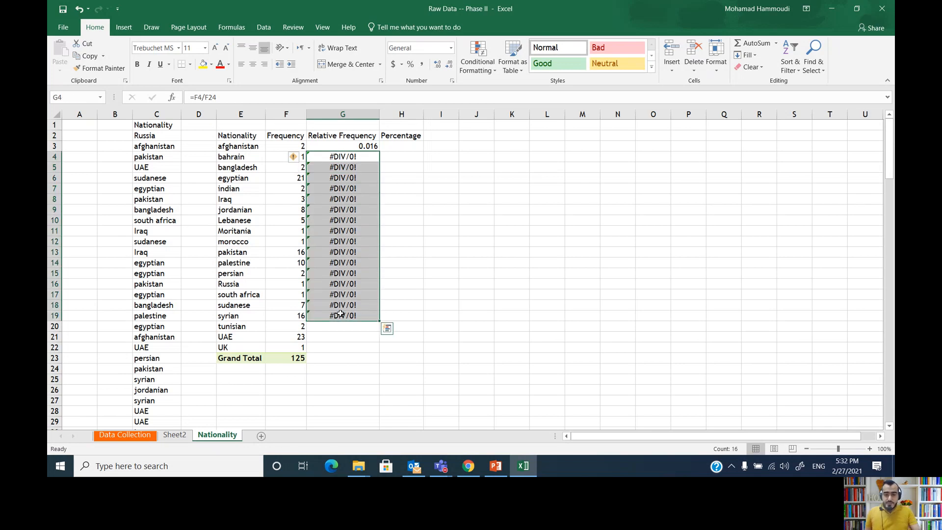
pyautogui.press('Delete')
# Make the grand total reference absolute in G3 by changing the relative frequency formula to =F3/$F$23.
pyautogui.click(365, 145)
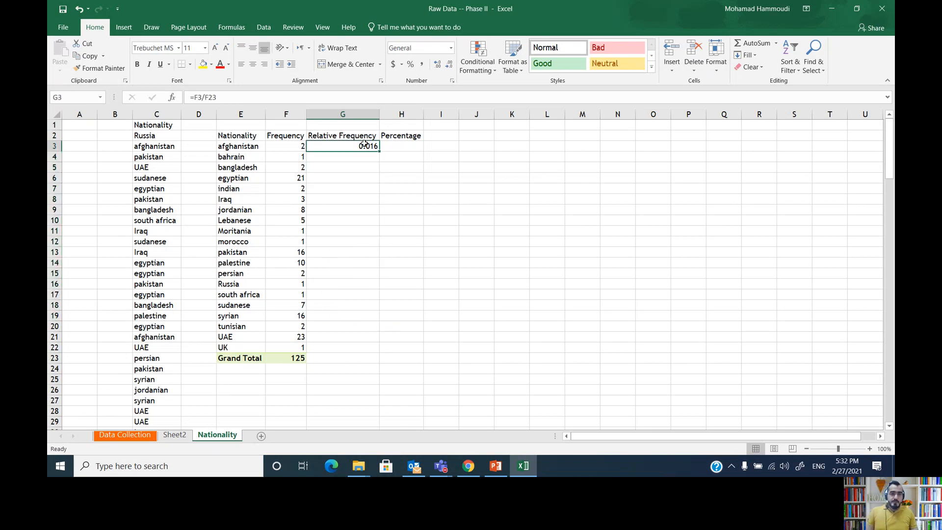
pyautogui.doubleClick(364, 145)
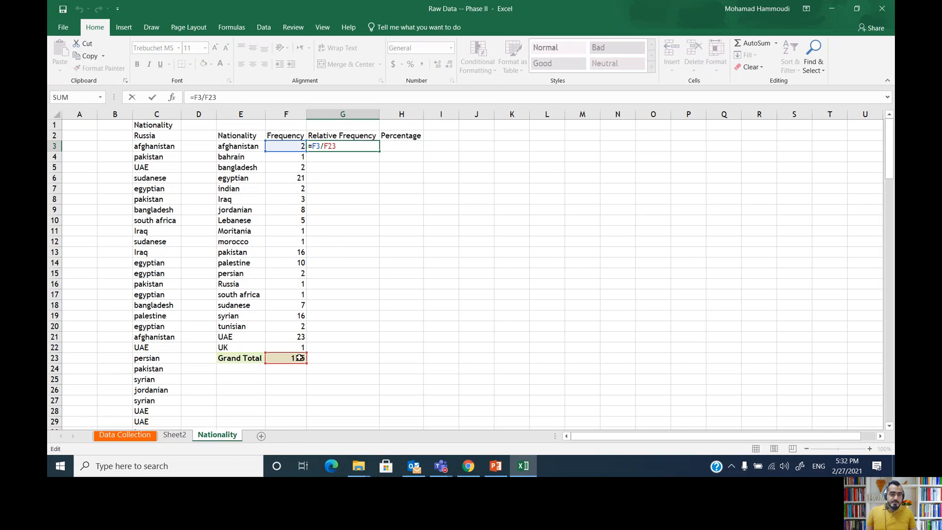
pyautogui.click(327, 147)
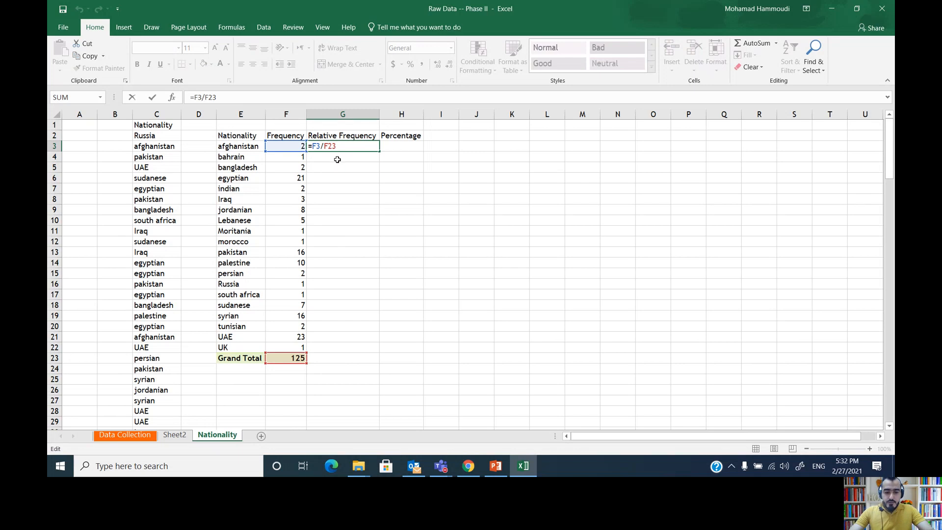
pyautogui.write('$F$')
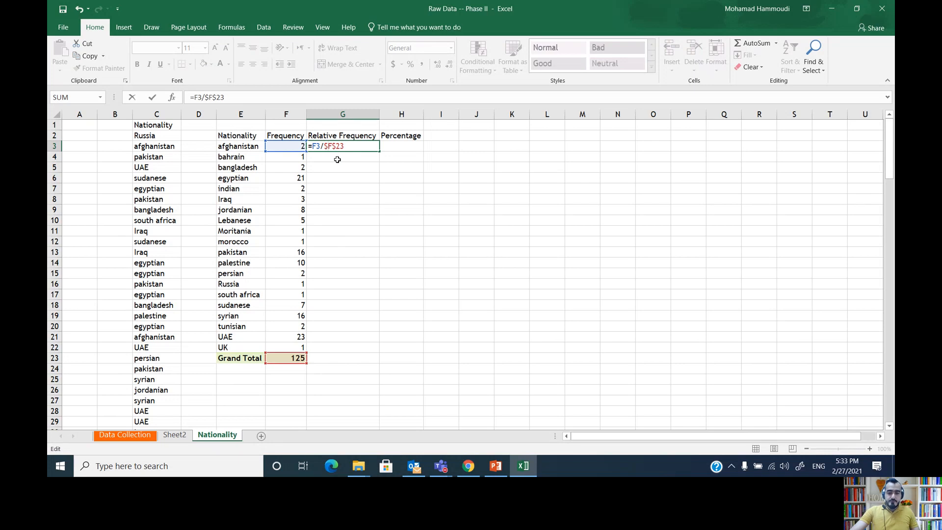
pyautogui.press('Return')
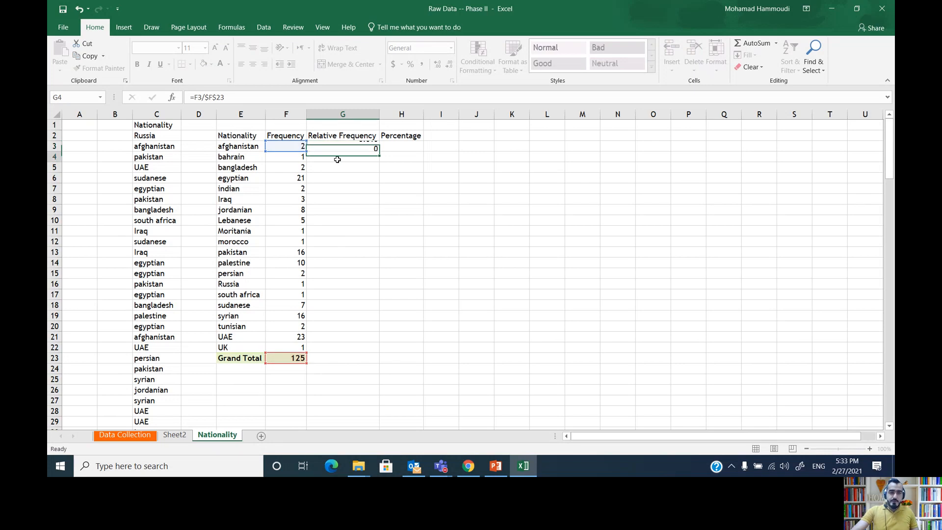
# Fill the relative frequency formula from G3 down through the Grand Total row at G23.
pyautogui.click(357, 147)
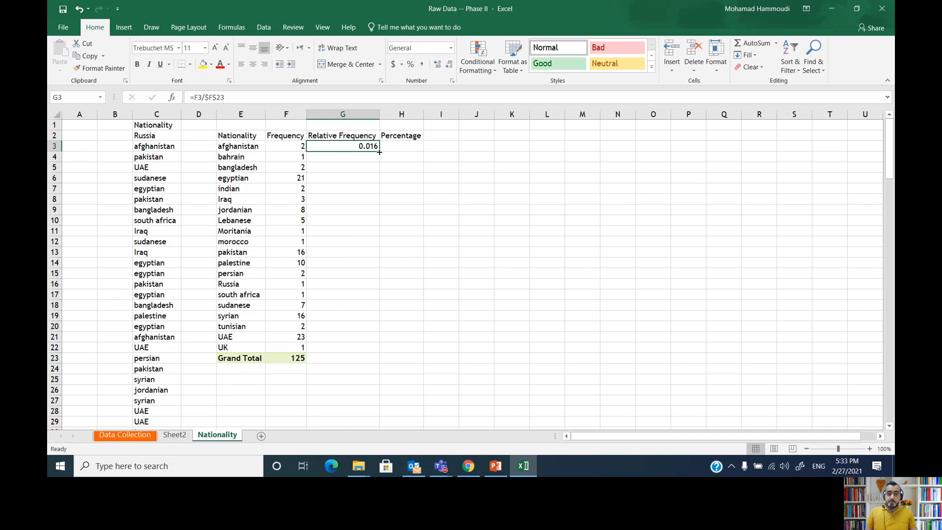
pyautogui.moveTo(379, 153); pyautogui.dragTo(369, 362)
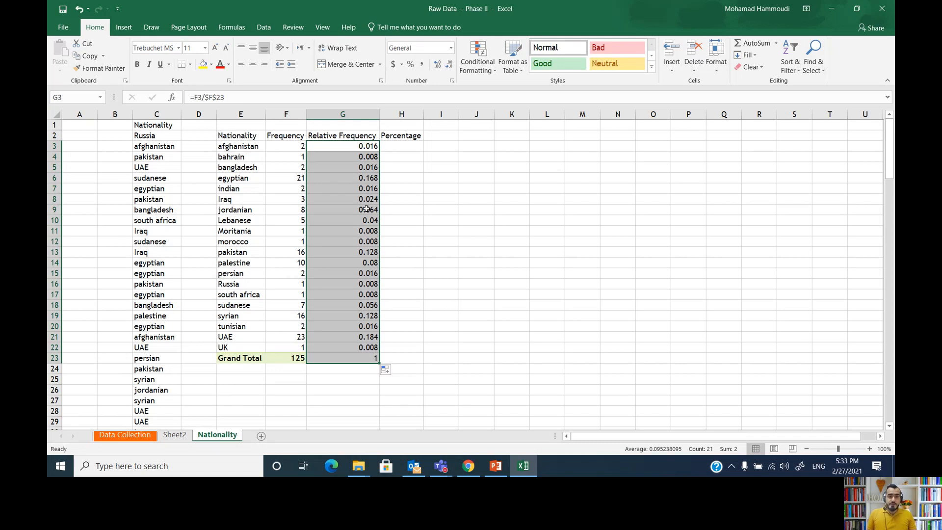
pyautogui.click(372, 358)
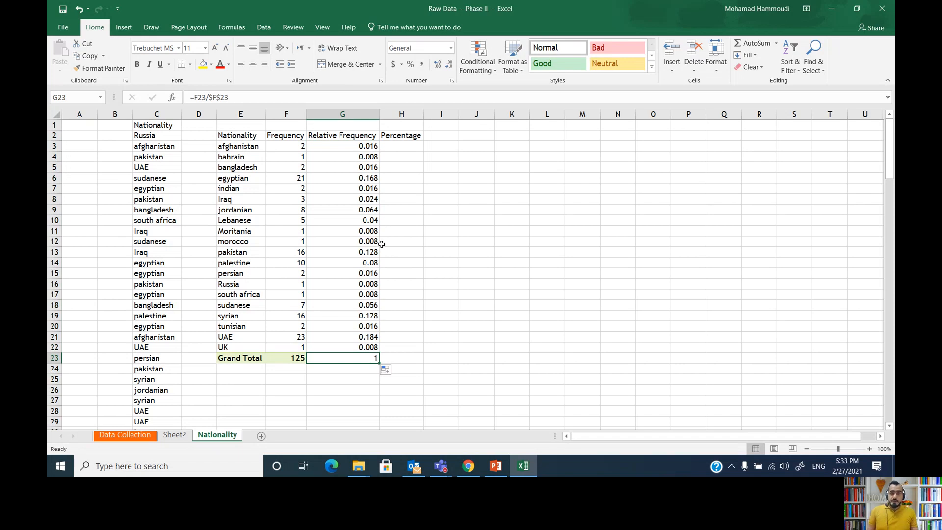
# Enter =G3 in H3 under Percentage and fill the formula down through the Grand Total row at H23.
pyautogui.click(397, 146)
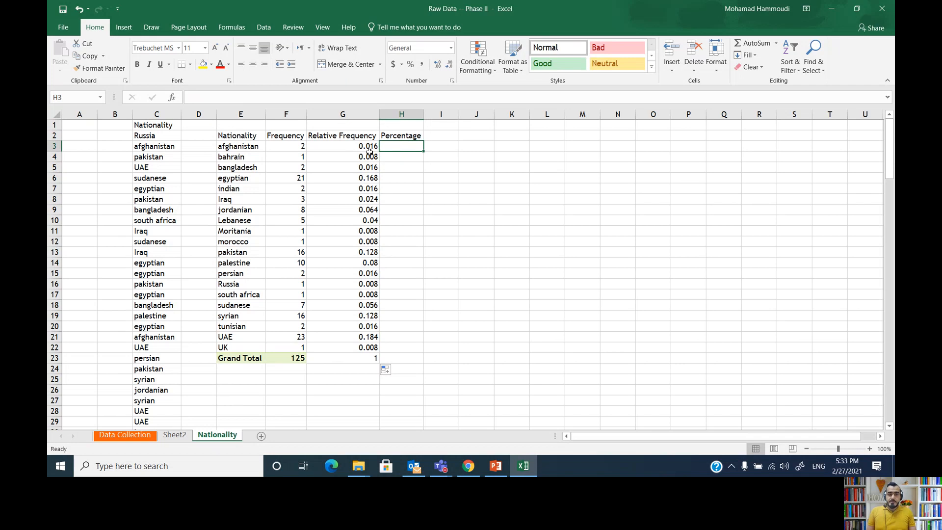
pyautogui.write('=')
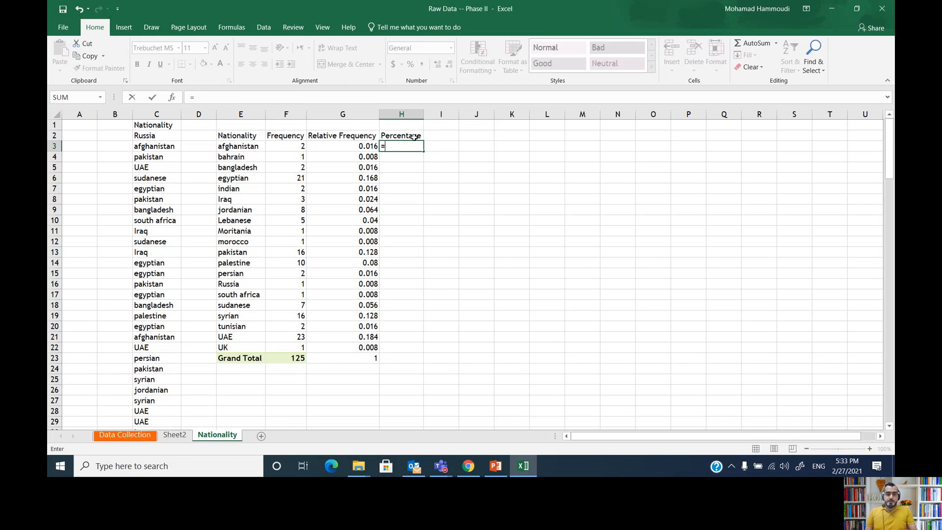
pyautogui.click(359, 144)
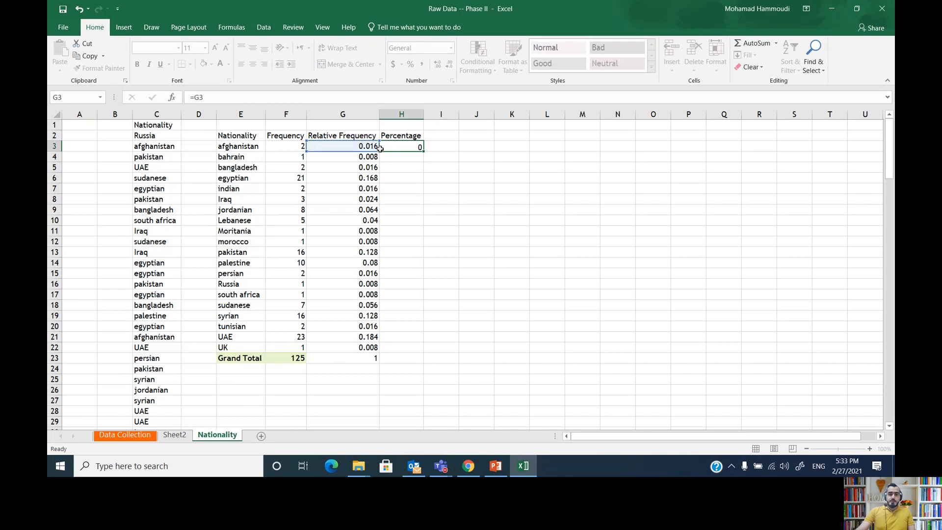
pyautogui.press('Return')
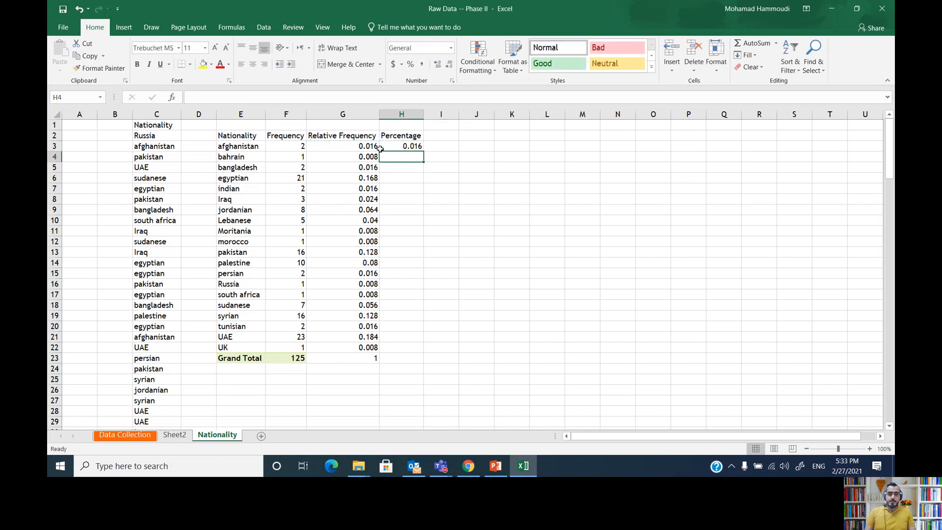
pyautogui.click(418, 146)
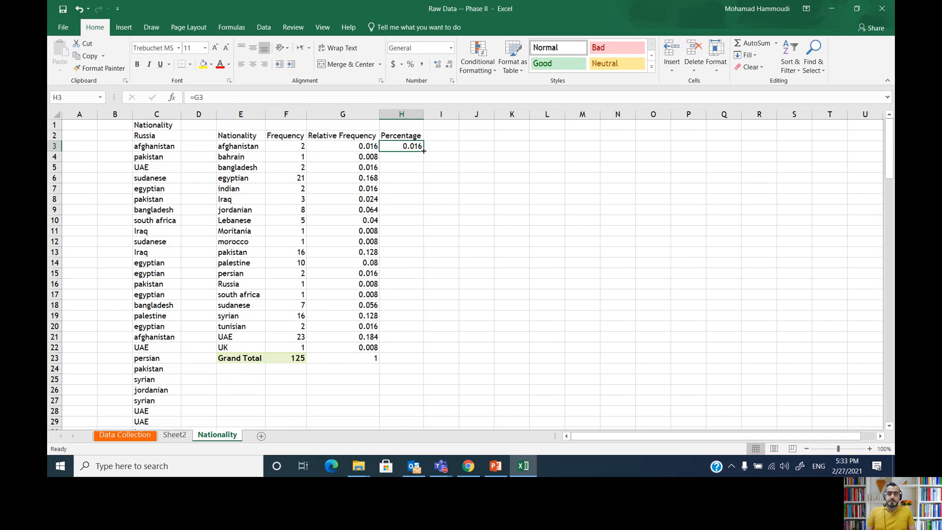
pyautogui.moveTo(424, 151); pyautogui.dragTo(402, 361)
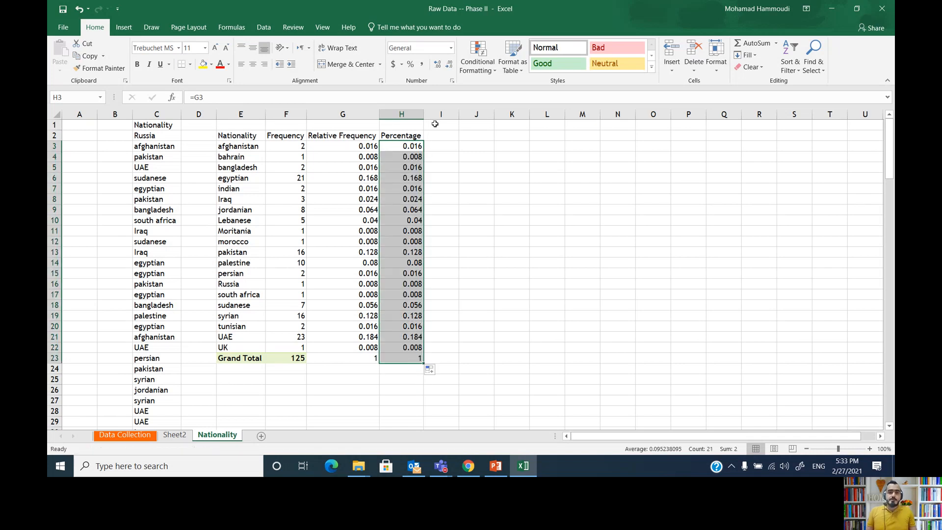
# Format the Percentage values in H3:H23 as percentages with one decimal place.
pyautogui.click(410, 68)
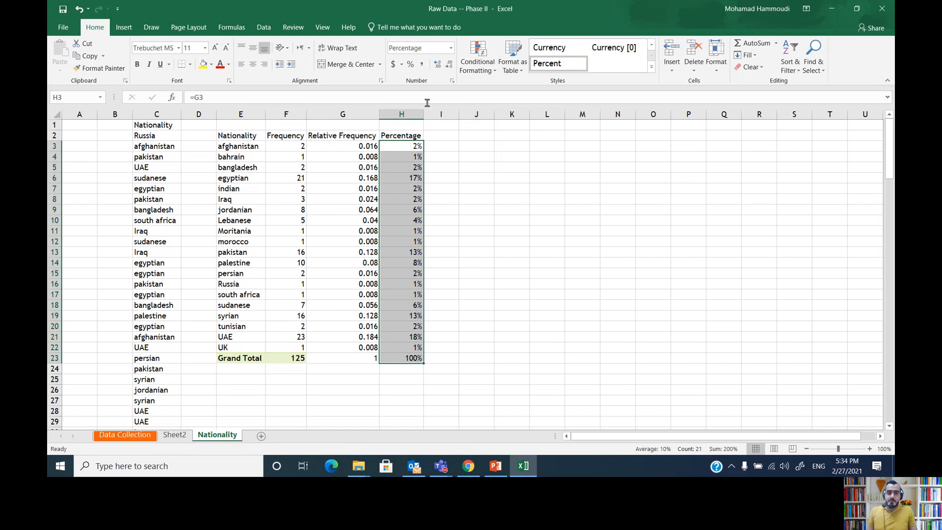
pyautogui.click(437, 65)
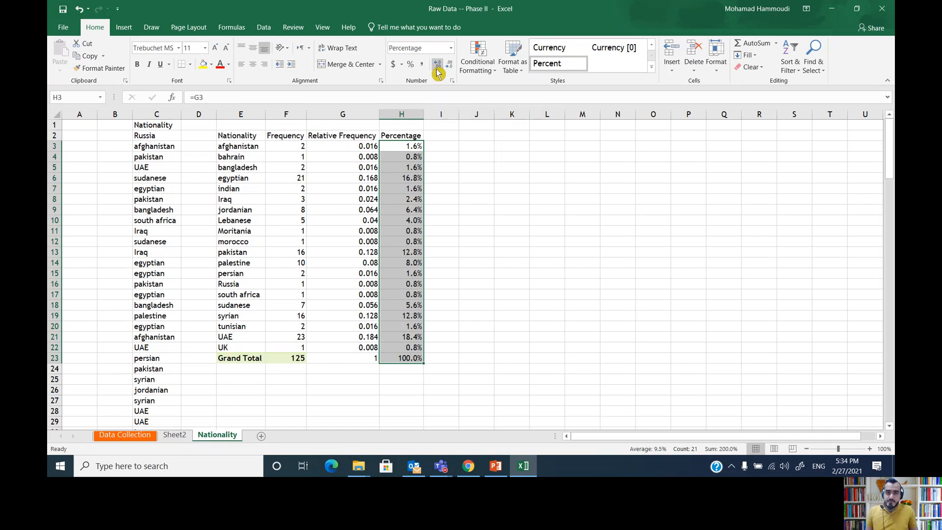
pyautogui.click(437, 69)
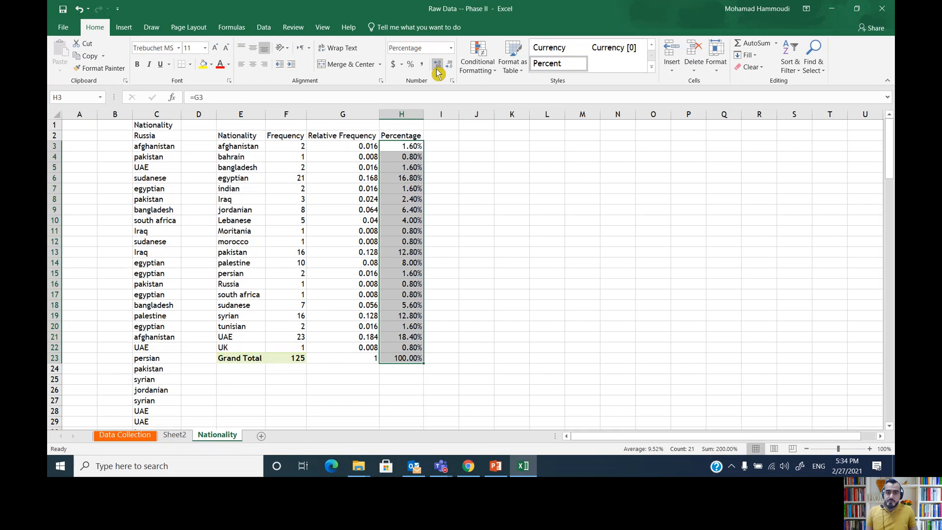
pyautogui.click(437, 69)
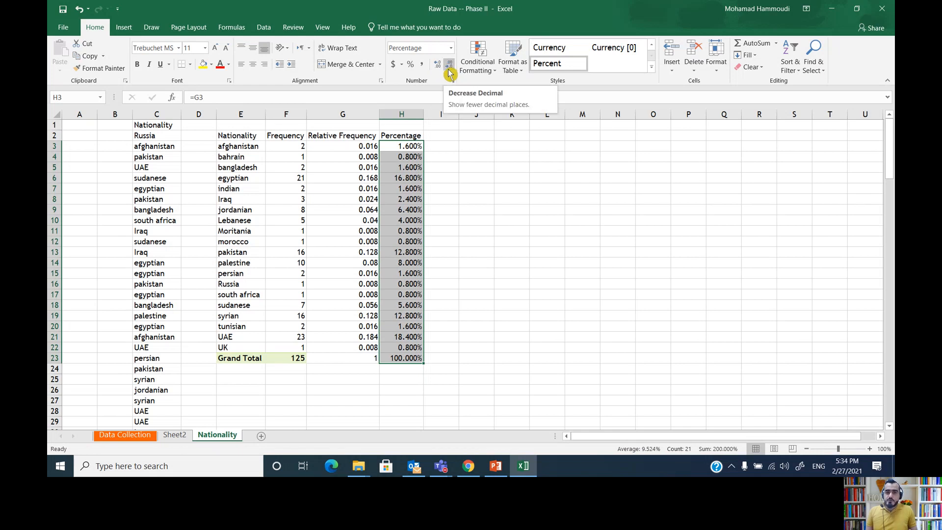
pyautogui.click(448, 70)
pyautogui.click(449, 71)
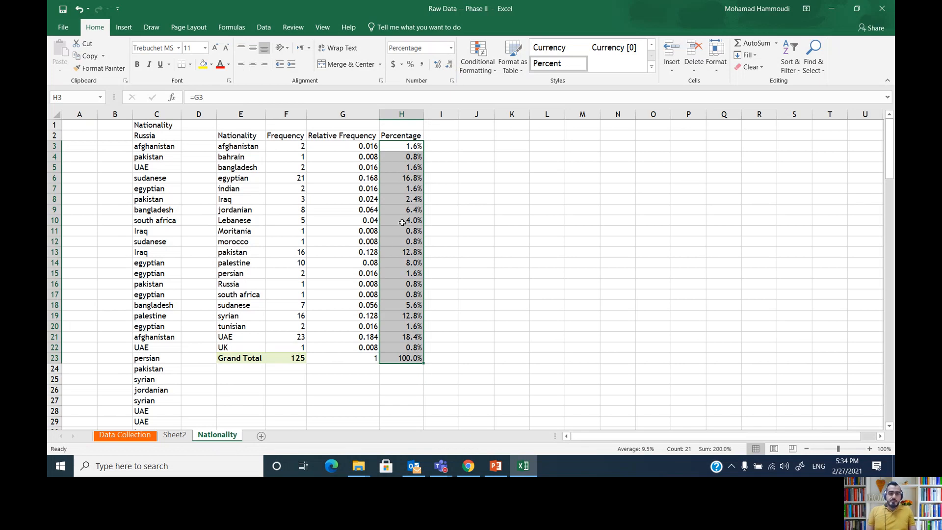
# Center the contents of the whole frequency table, E2:H23, and apply All Borders to it.
pyautogui.click(401, 361)
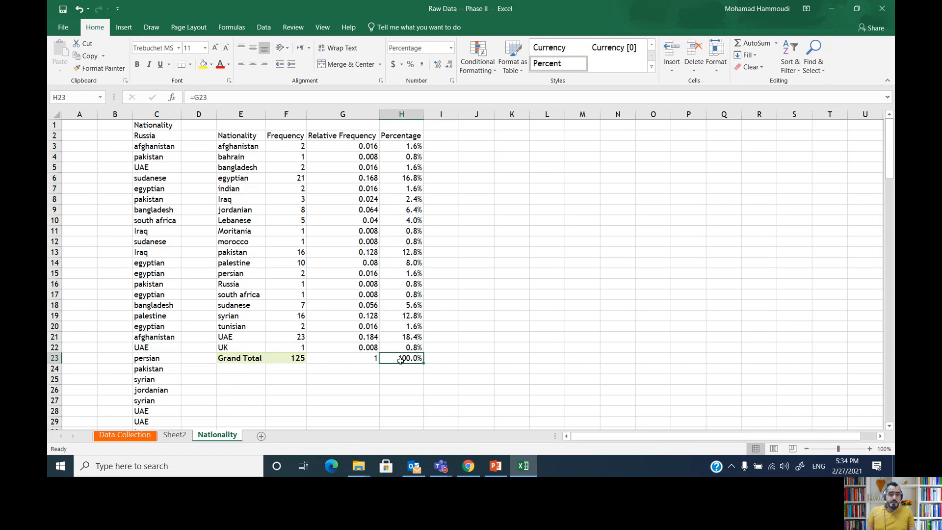
pyautogui.moveTo(400, 361); pyautogui.dragTo(247, 136)
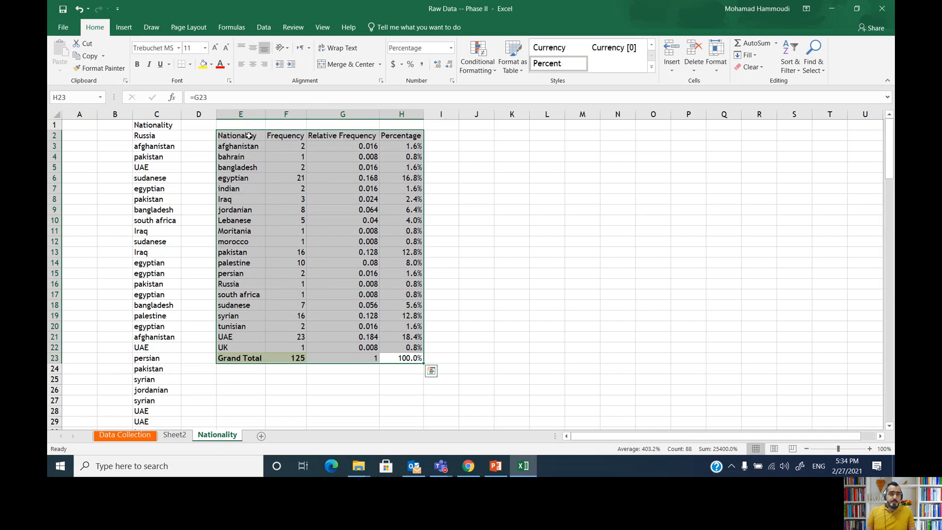
pyautogui.click(253, 65)
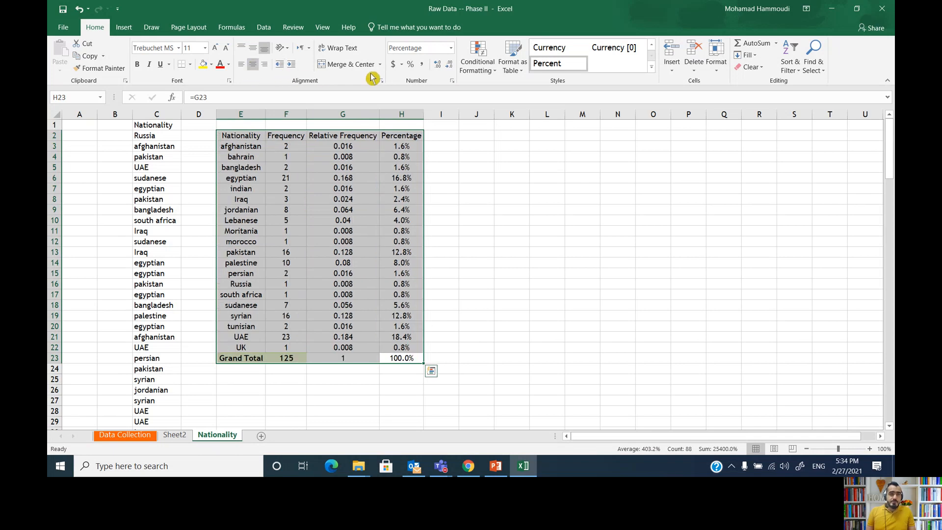
pyautogui.click(189, 64)
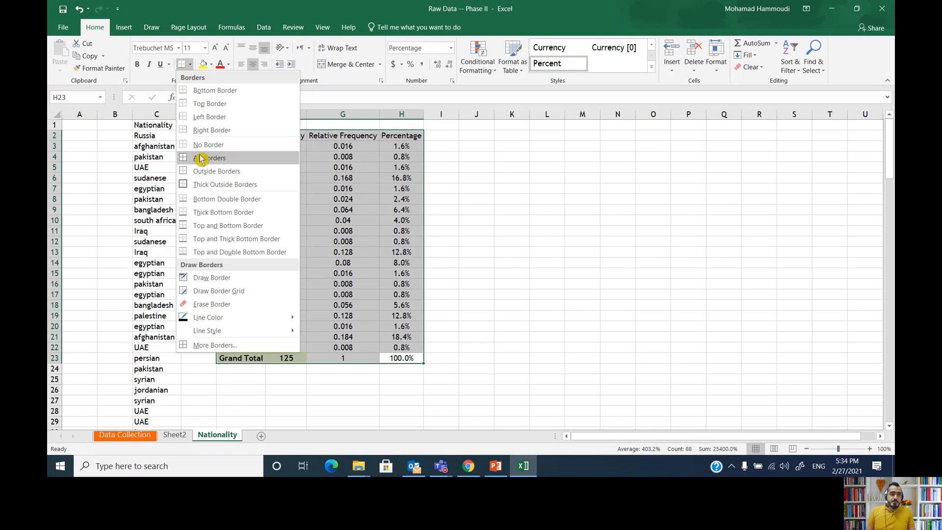
pyautogui.click(199, 157)
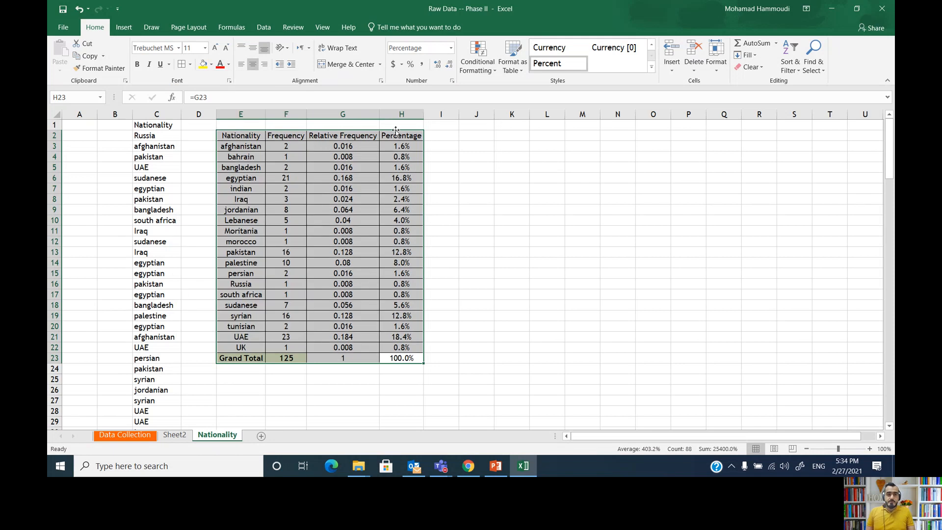
# Merge and center E1:H1 above the table and enter the title "Frequency Distribution Table -- Nationality".
pyautogui.moveTo(396, 124); pyautogui.dragTo(241, 126)
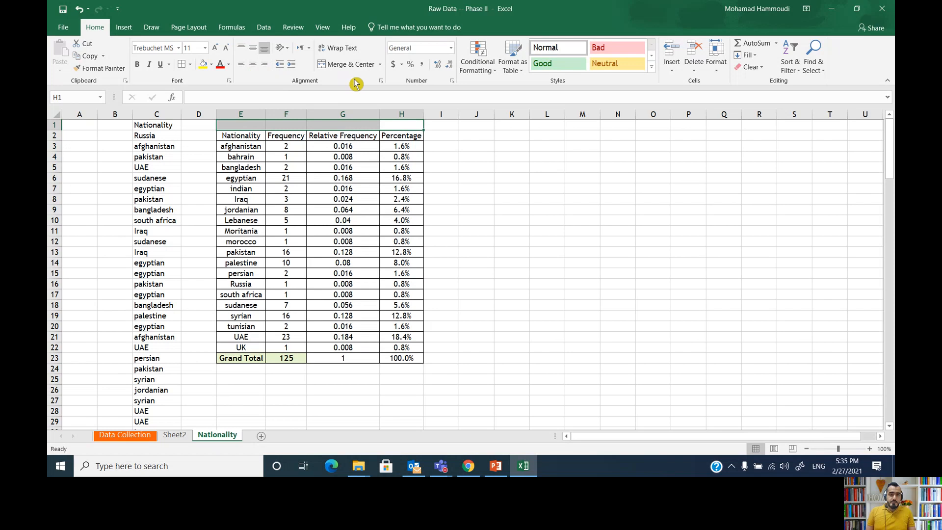
pyautogui.click(345, 64)
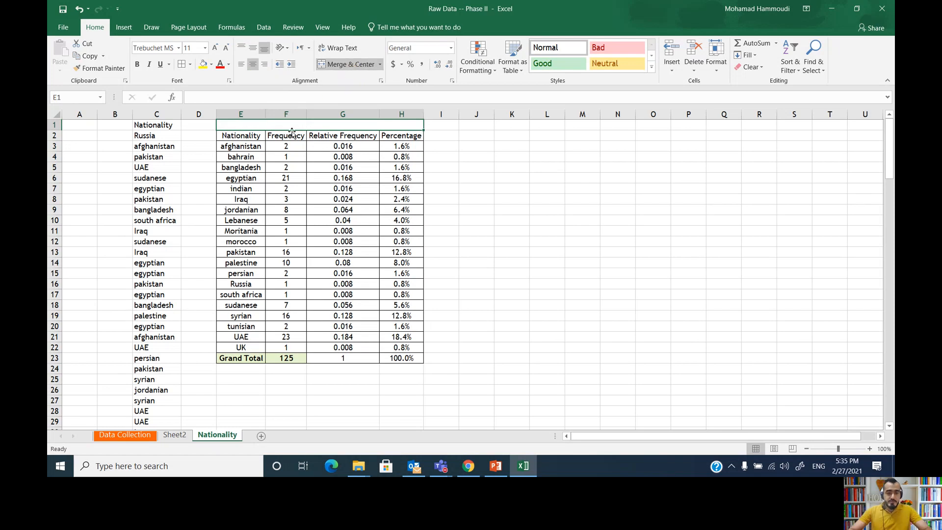
pyautogui.write('Frequ')
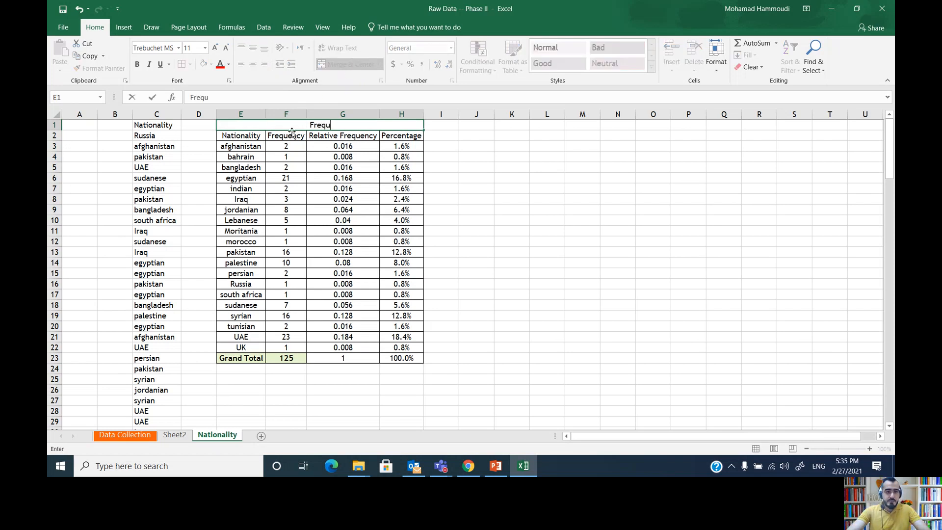
pyautogui.write('ency')
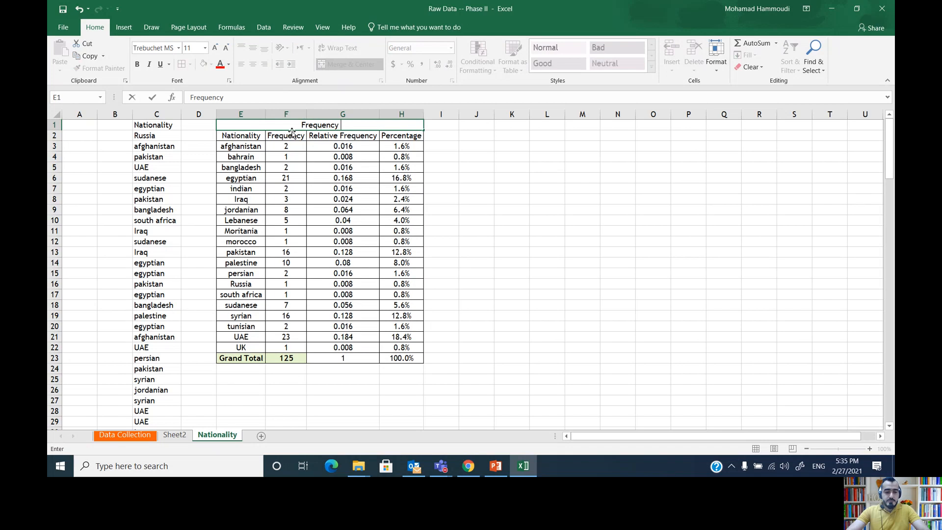
pyautogui.write(' Distributi')
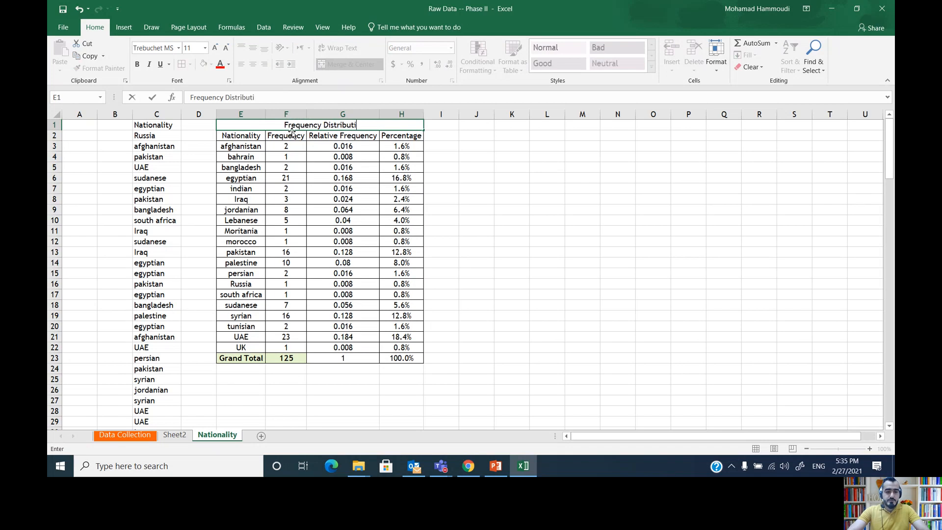
pyautogui.write('on Table -')
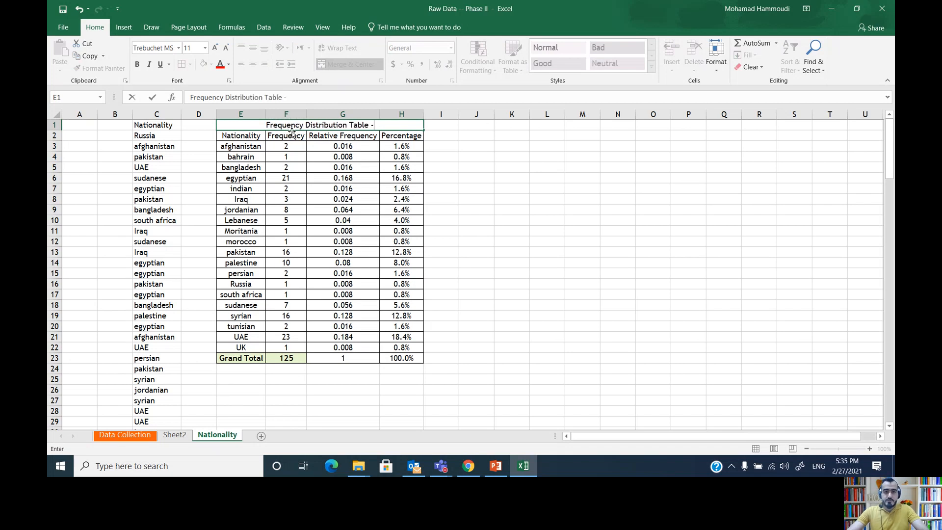
pyautogui.write('- Nationality')
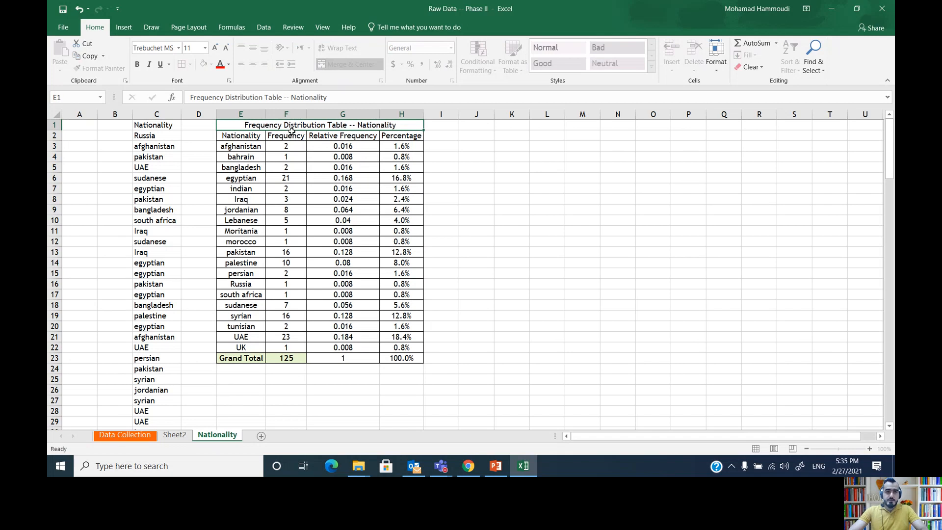
pyautogui.press('Return')
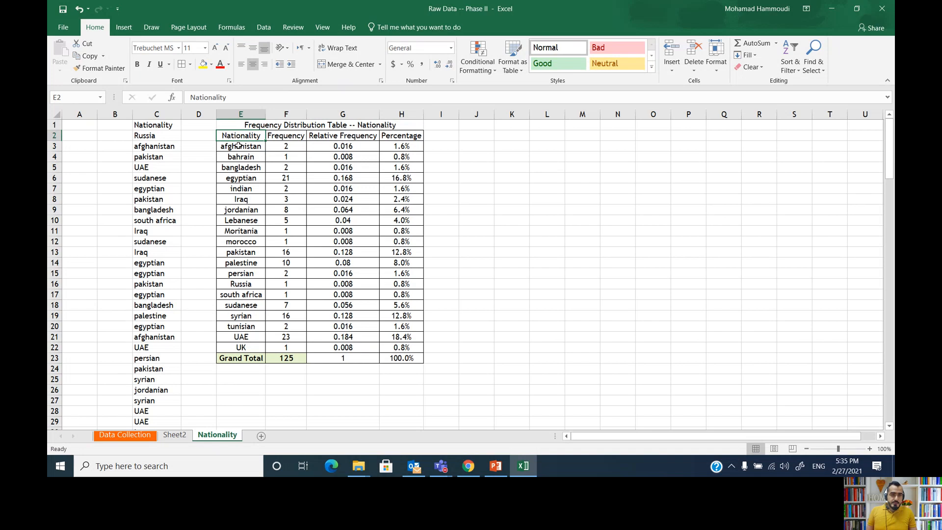
# Insert a 2-D clustered column chart of the nationality frequencies in E3:F22 and apply chart Style 2.
pyautogui.moveTo(238, 146); pyautogui.dragTo(287, 347)
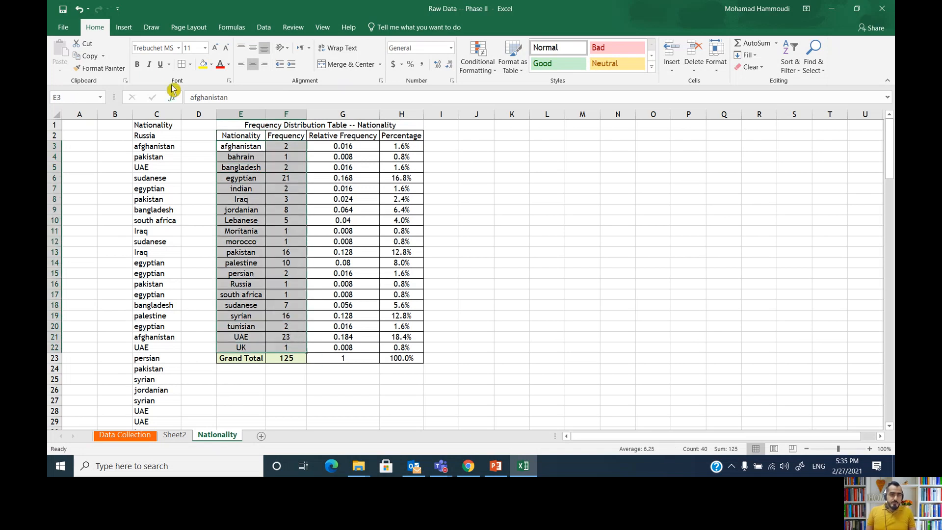
pyautogui.click(125, 28)
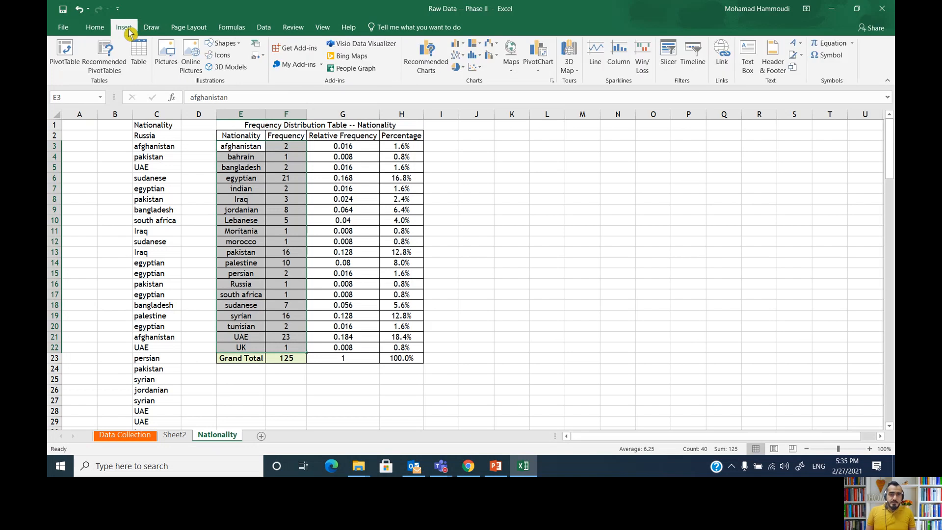
pyautogui.click(459, 45)
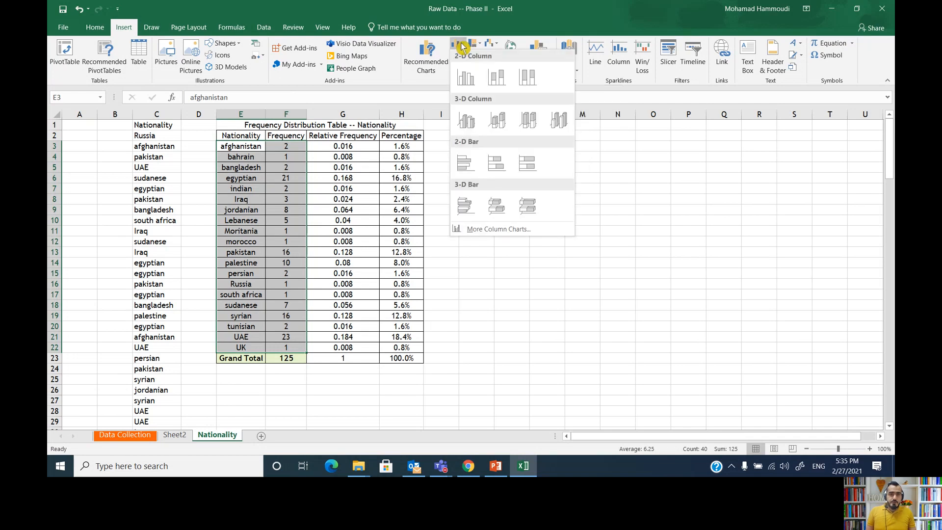
pyautogui.click(465, 76)
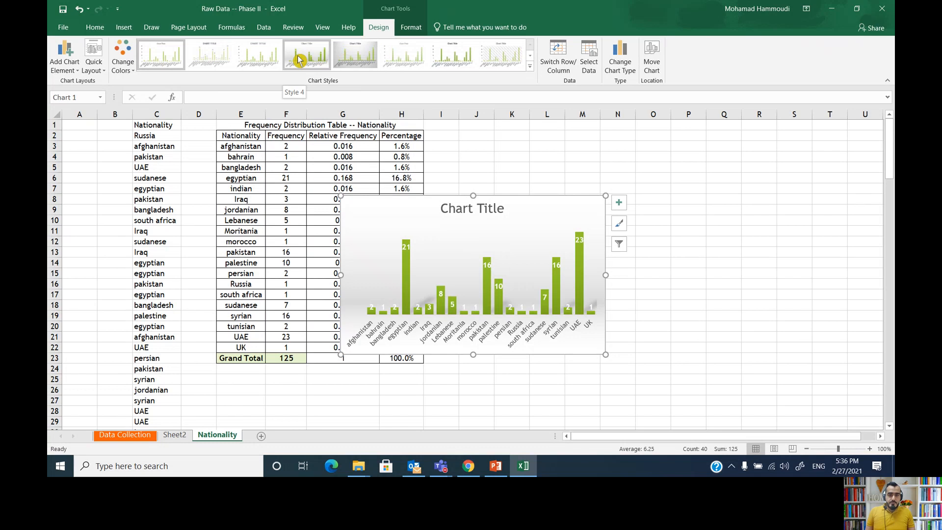
pyautogui.click(224, 62)
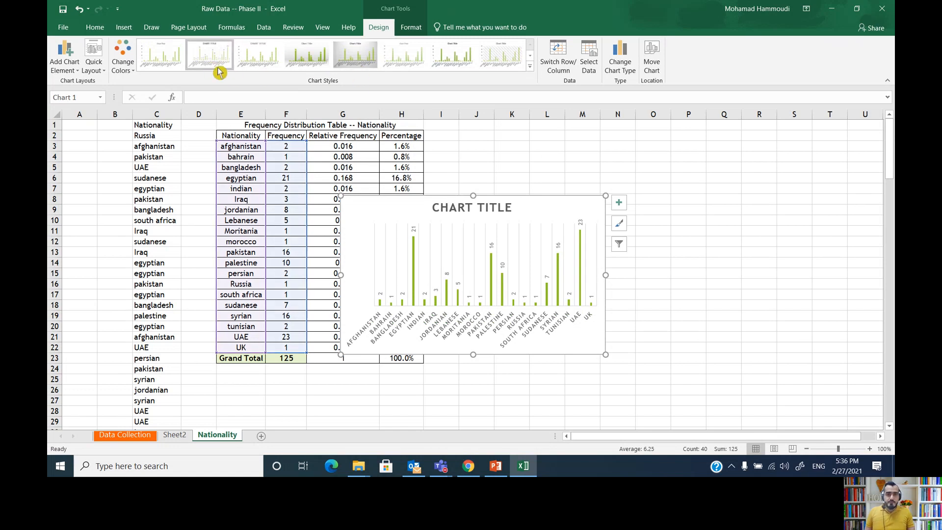
# Enlarge the column chart to about 3.2" high by 6.25" wide and change its chart style to Style 1.
pyautogui.click(400, 29)
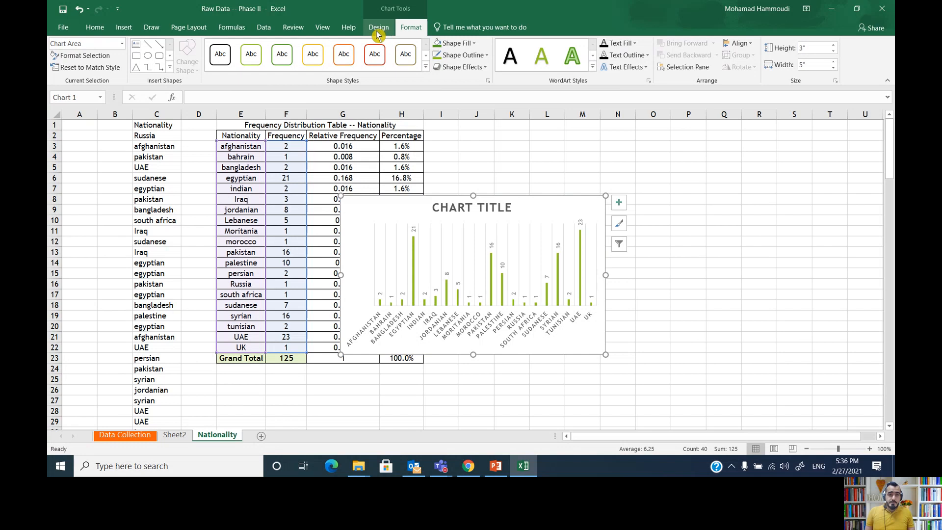
pyautogui.moveTo(605, 195); pyautogui.dragTo(672, 185)
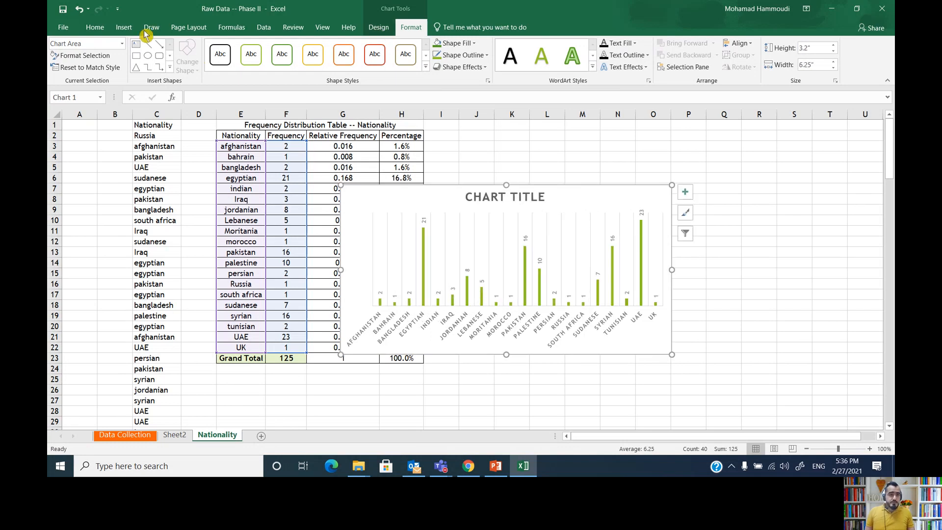
pyautogui.click(376, 31)
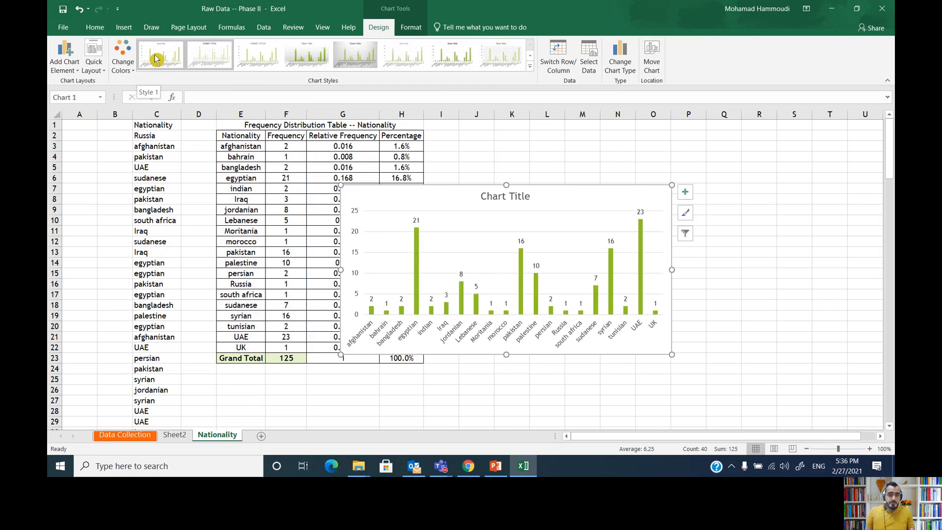
pyautogui.click(155, 59)
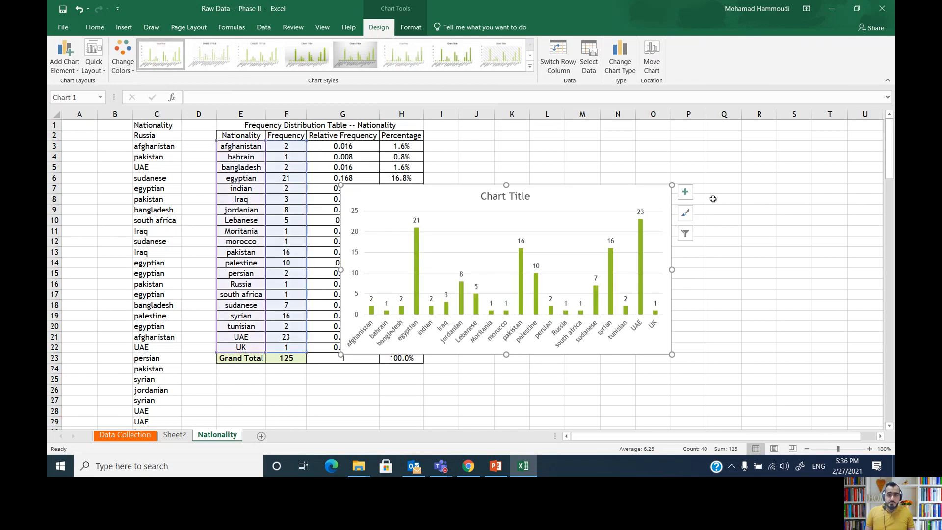
# Move the column chart into the empty cells beside the frequency table and reduce its size to span roughly K4 to R15.
pyautogui.moveTo(651, 197); pyautogui.dragTo(769, 170)
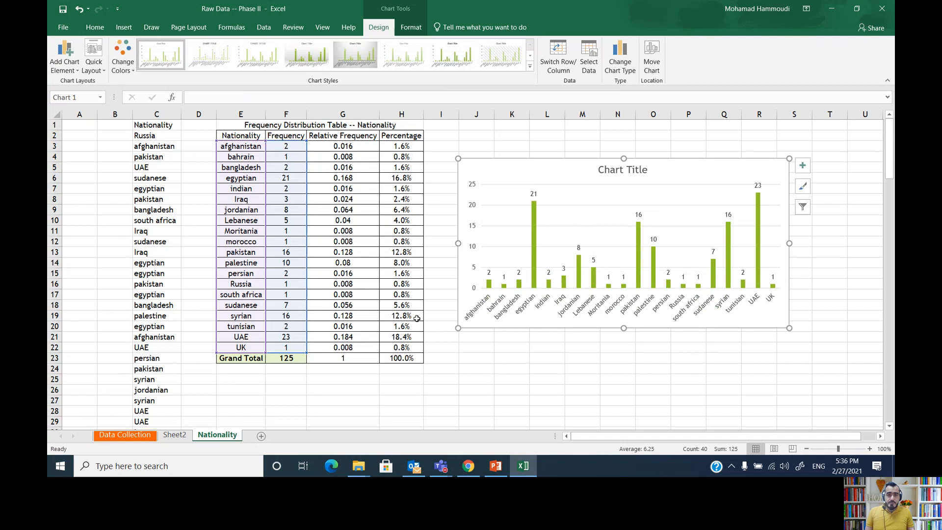
pyautogui.moveTo(457, 327); pyautogui.dragTo(512, 279)
# Replace the column chart's placeholder title with "Bar Graph -- Nationality".
pyautogui.click(668, 171)
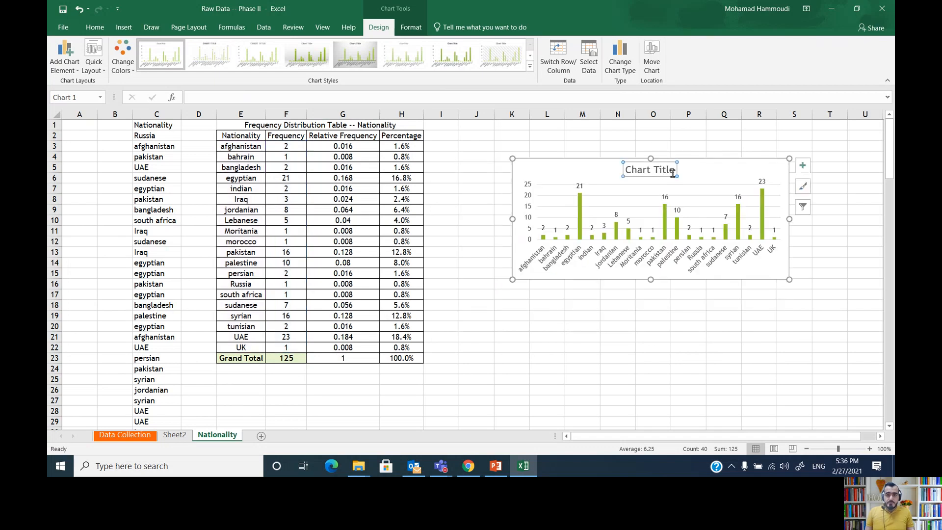
pyautogui.moveTo(673, 171); pyautogui.dragTo(625, 170)
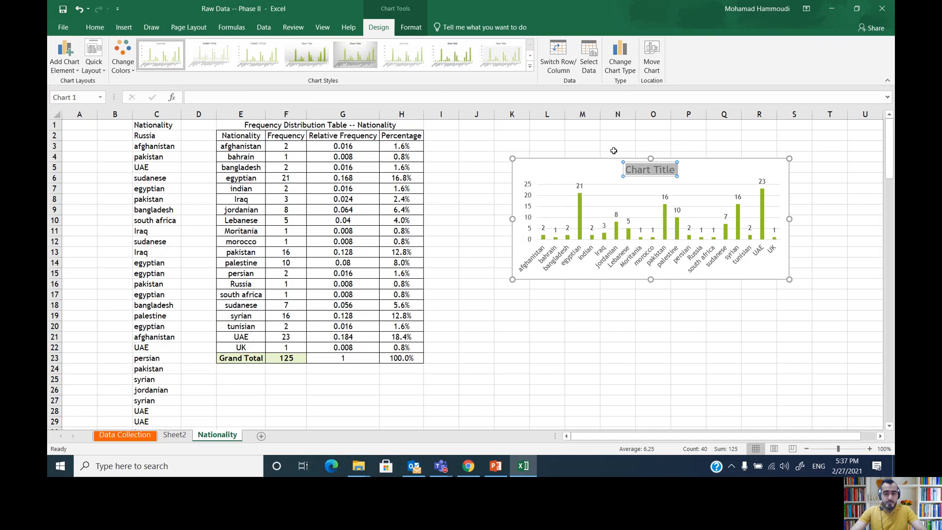
pyautogui.write('Bar Graph')
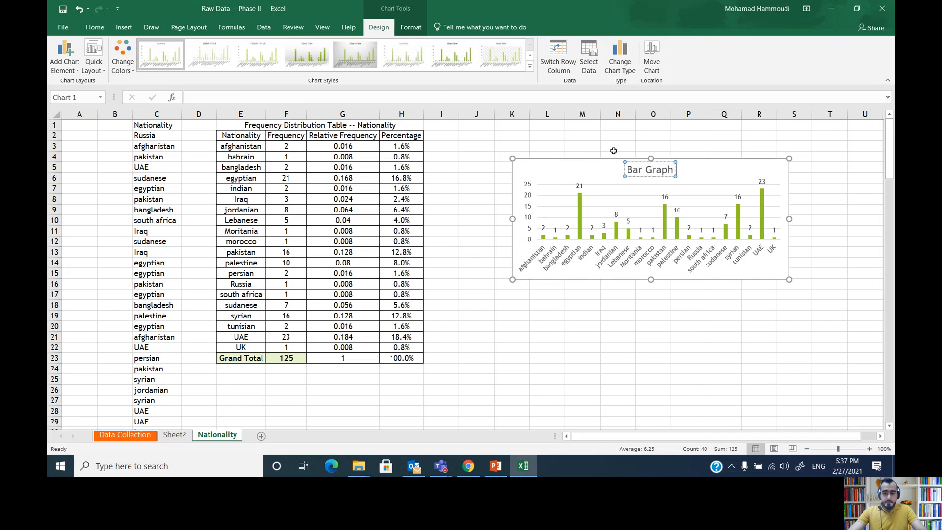
pyautogui.write(' -- Na')
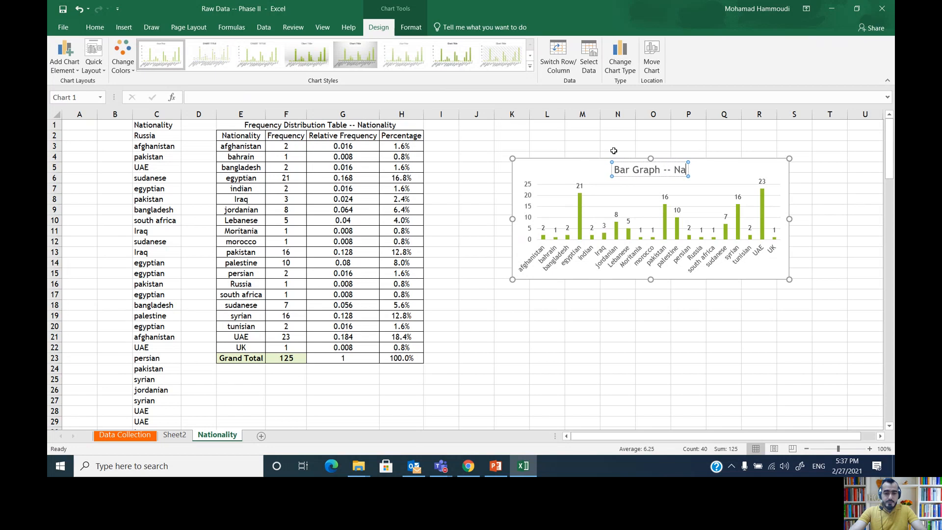
pyautogui.write('tionality')
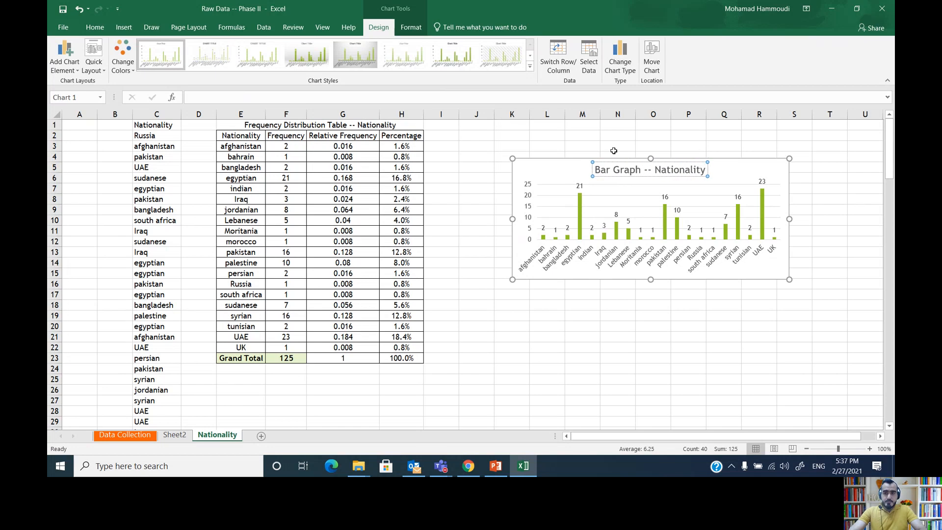
pyautogui.click(480, 258)
# Enlarge the bar graph slightly so it starts around cell J3, and deselect it.
pyautogui.click(528, 171)
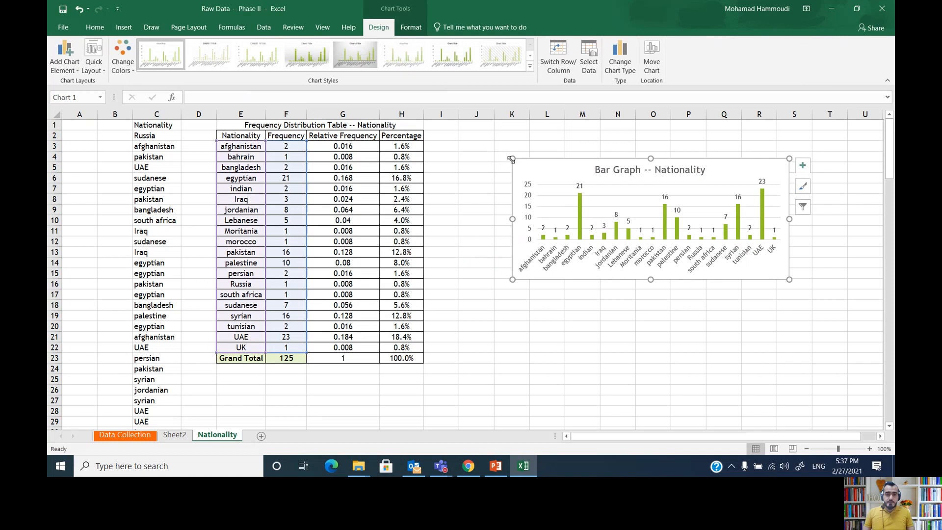
pyautogui.moveTo(511, 159); pyautogui.dragTo(479, 147)
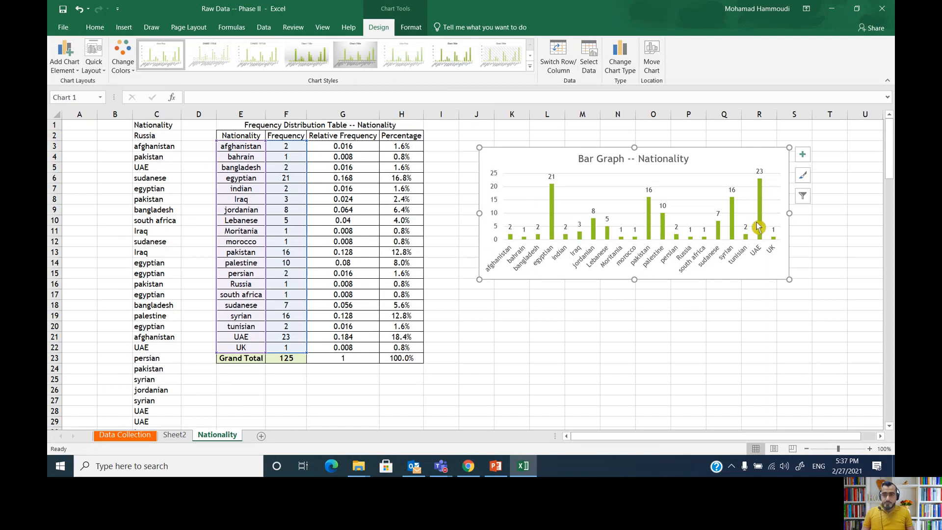
pyautogui.moveTo(766, 185)
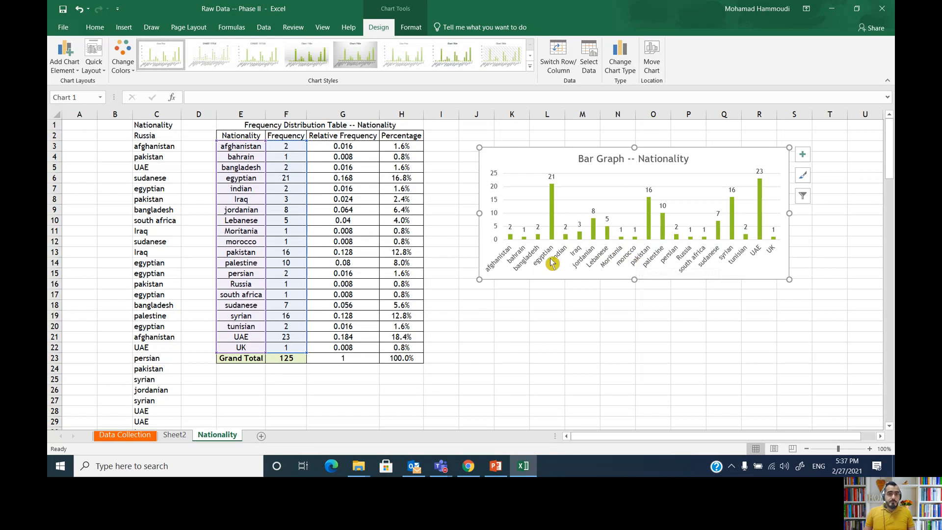
pyautogui.click(506, 358)
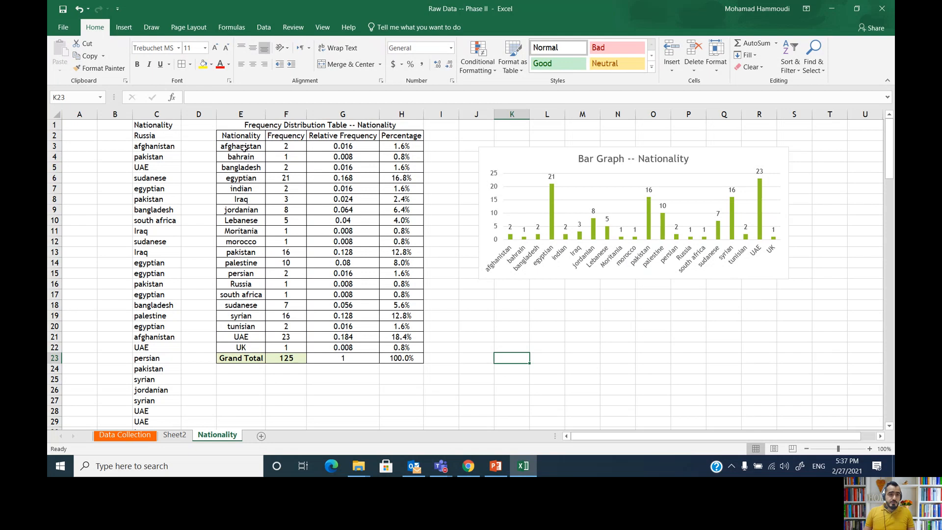
# Insert a 3-D pie chart of the nationality frequencies in E3:F22 and apply chart Style 3 with percentage labels.
pyautogui.moveTo(243, 149); pyautogui.dragTo(277, 348)
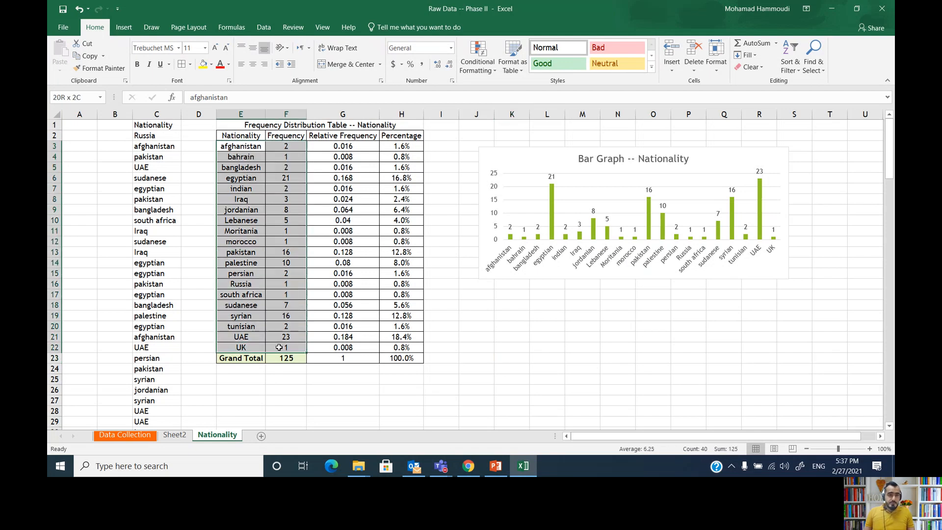
pyautogui.click(127, 28)
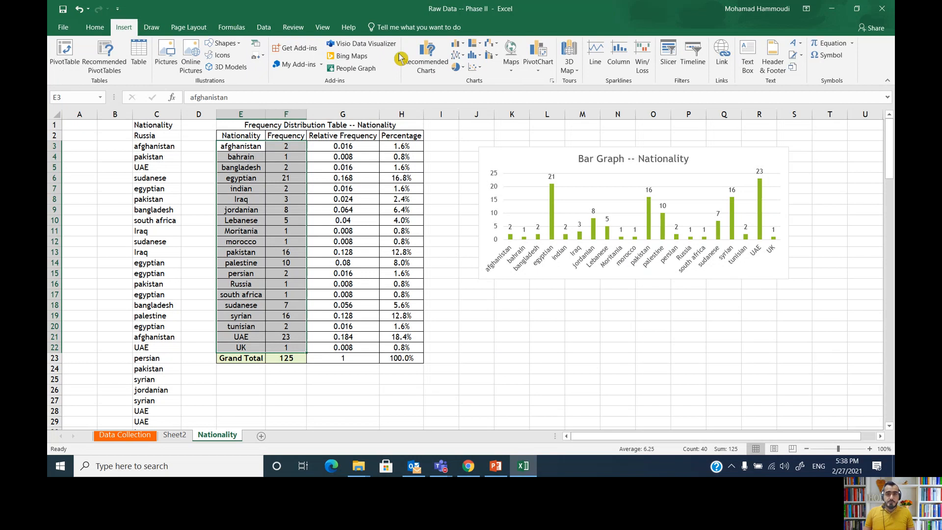
pyautogui.click(462, 72)
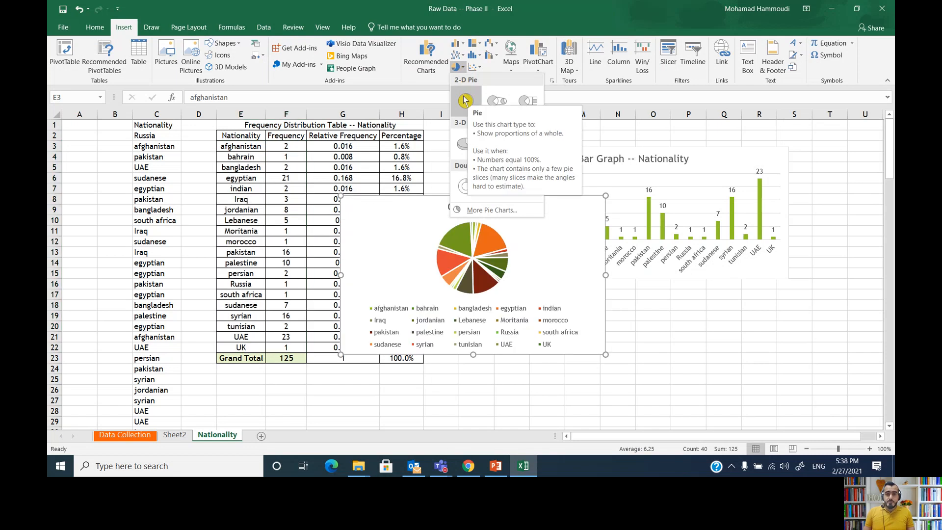
pyautogui.click(465, 143)
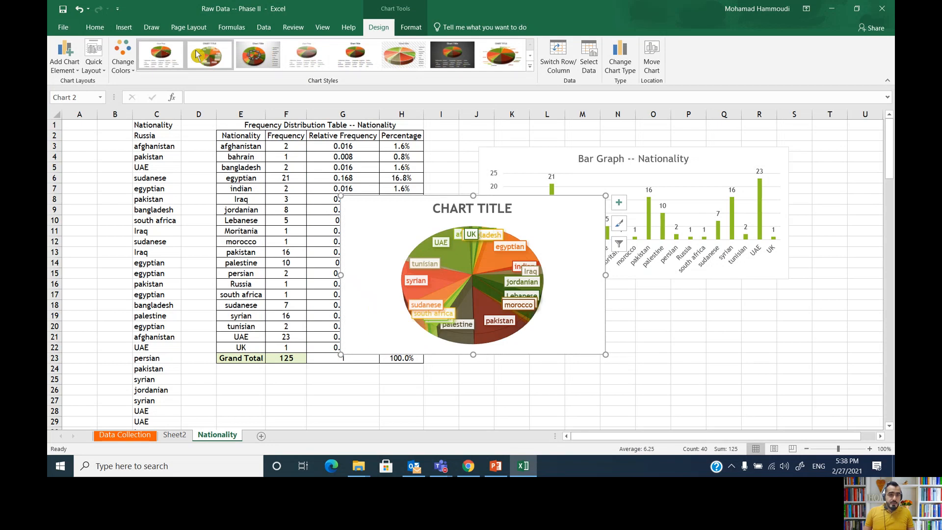
pyautogui.click(530, 68)
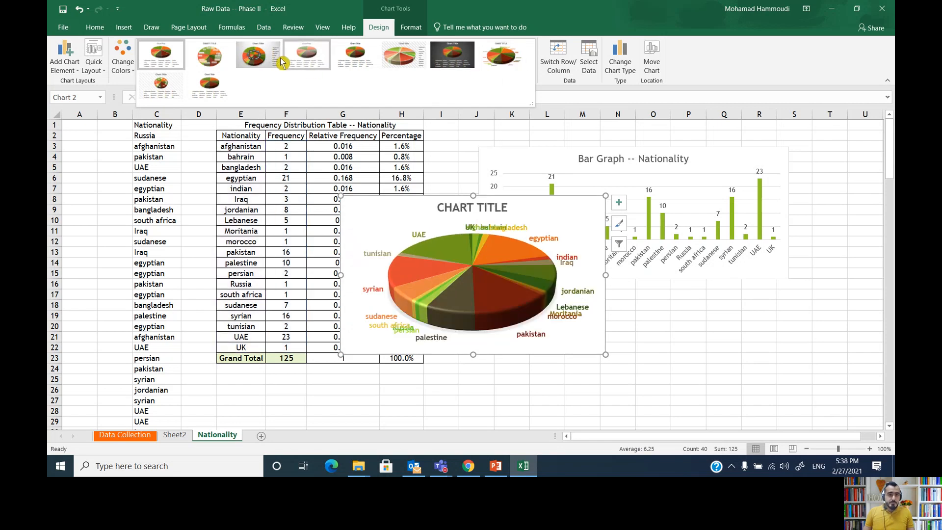
pyautogui.click(255, 62)
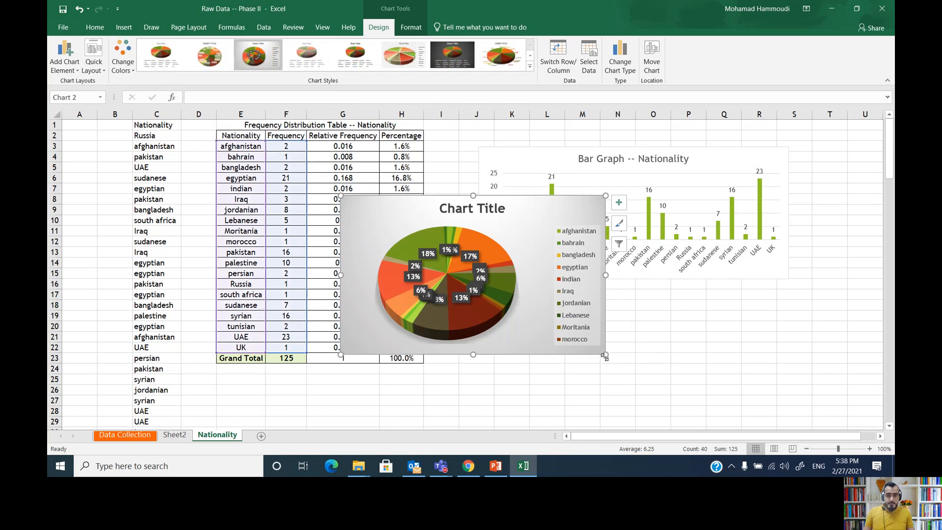
# Enlarge the pie chart and move it directly beneath the nationality bar graph.
pyautogui.moveTo(605, 358); pyautogui.dragTo(667, 369)
pyautogui.moveTo(574, 212); pyautogui.dragTo(724, 291)
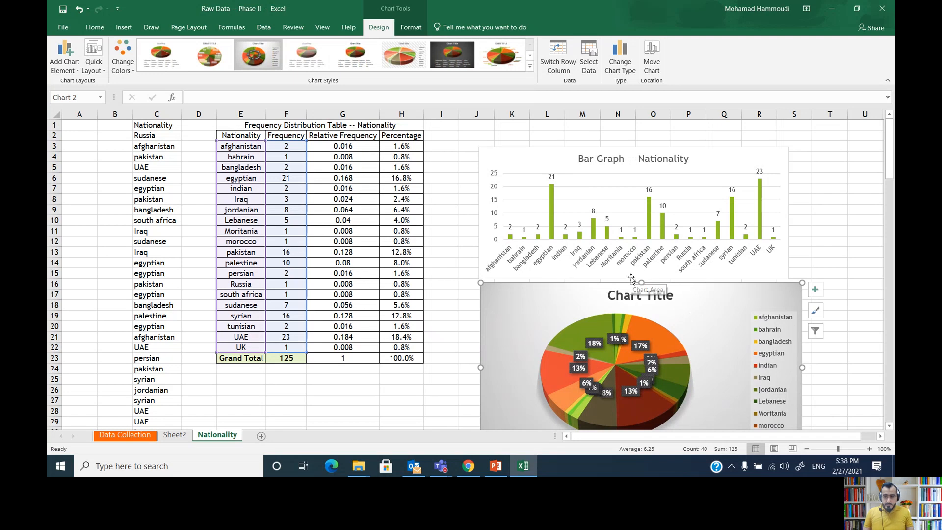
pyautogui.scroll(-1, 889, 218)
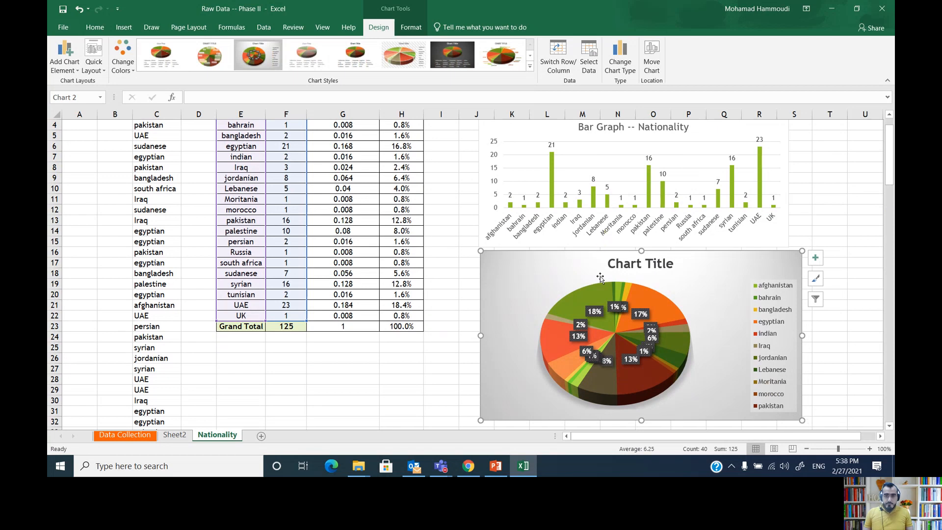
# Replace the pie chart's placeholder title with "Pie Chart -- Nationality".
pyautogui.click(665, 265)
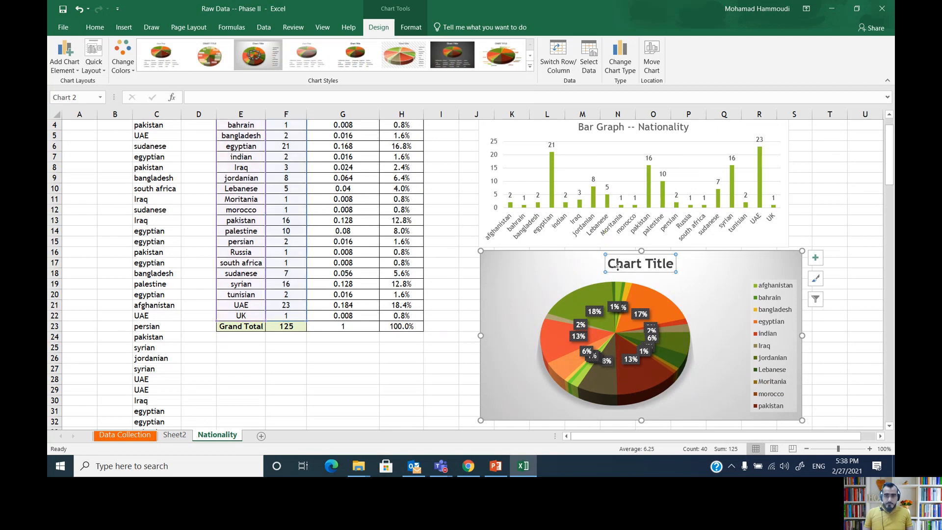
pyautogui.tripleClick(670, 265)
pyautogui.write('Pi')
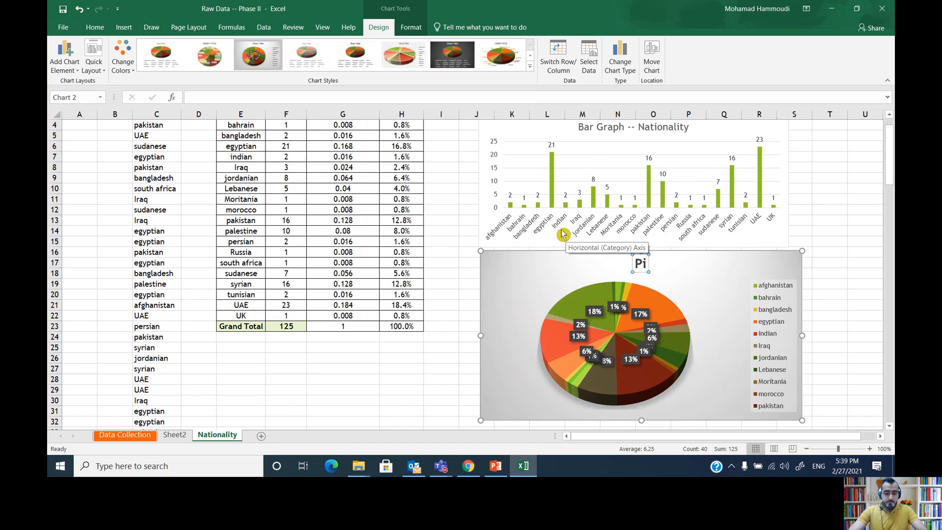
pyautogui.write('e Chart')
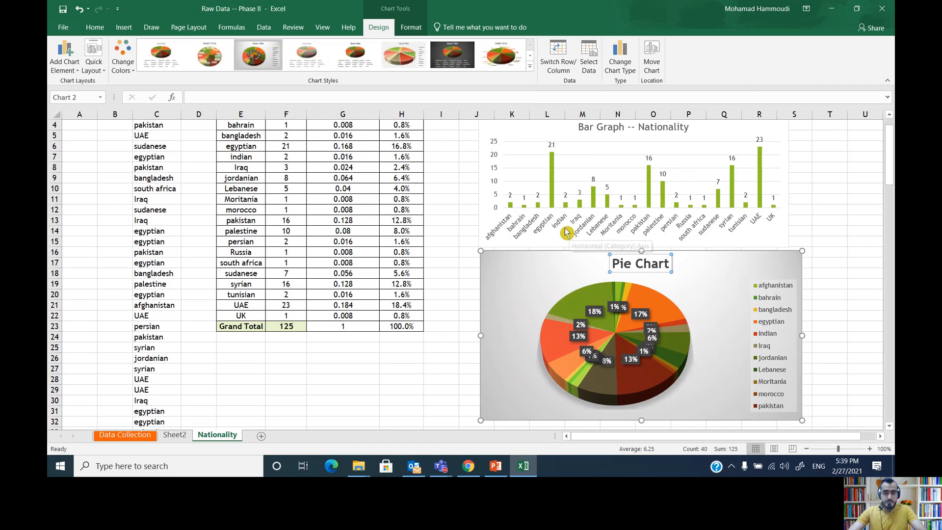
pyautogui.write(' -- Nati')
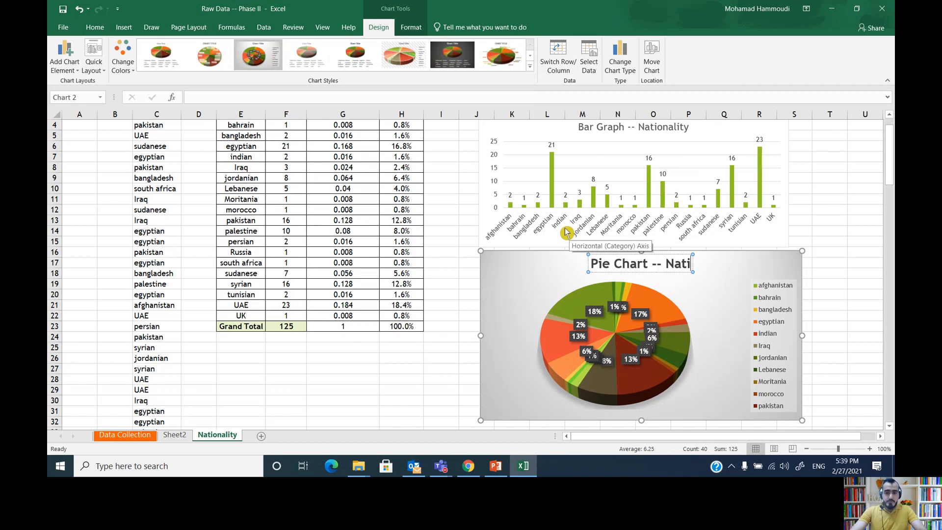
pyautogui.write('ona')
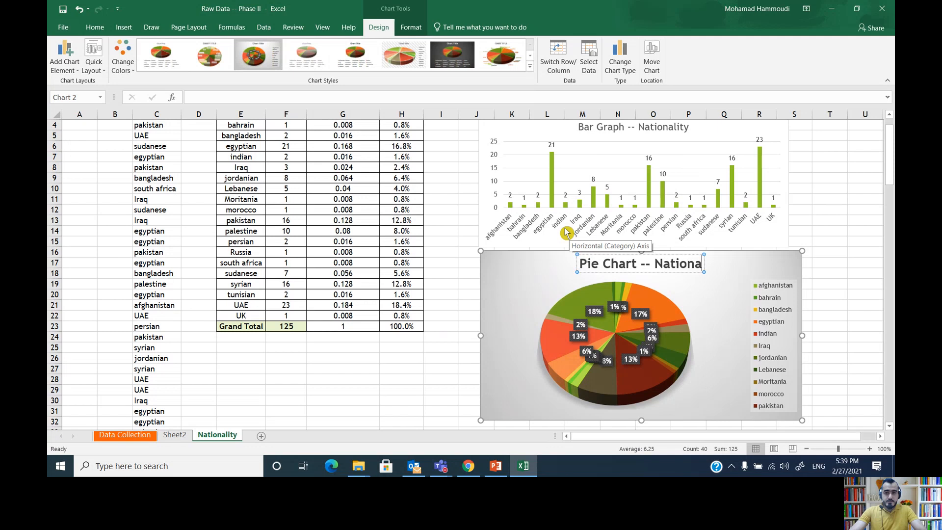
pyautogui.write('lity')
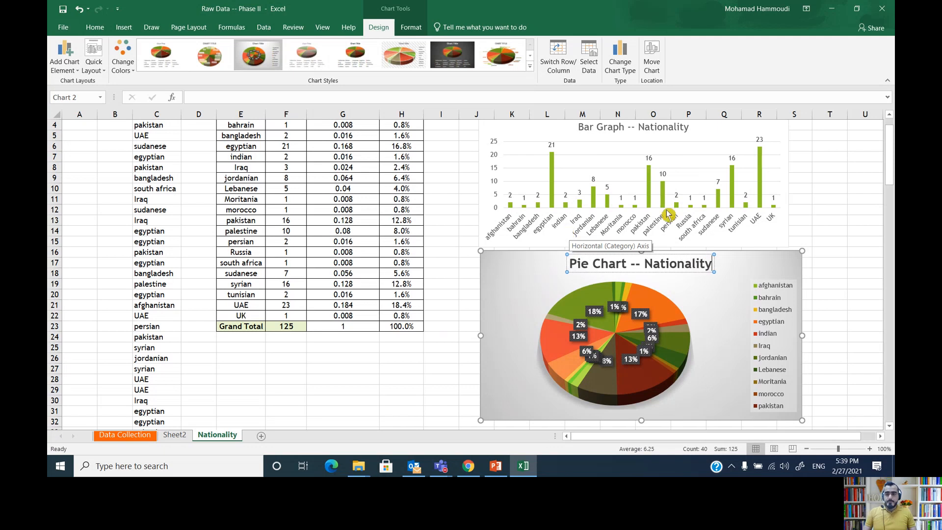
# Move the bar graph up to about row 2, then shrink the pie chart slightly and place it closely beneath the bar graph.
pyautogui.scroll(1, 804, 196)
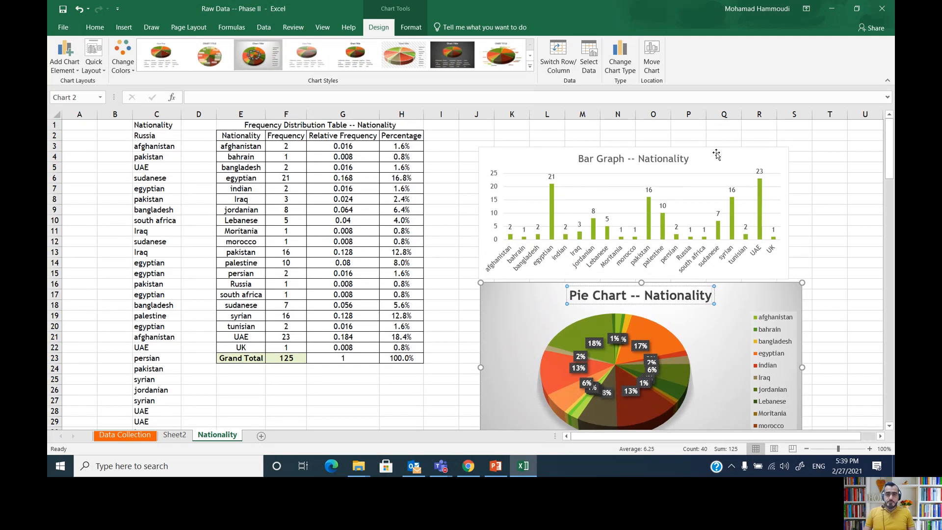
pyautogui.click(717, 149)
pyautogui.moveTo(716, 149); pyautogui.dragTo(717, 139)
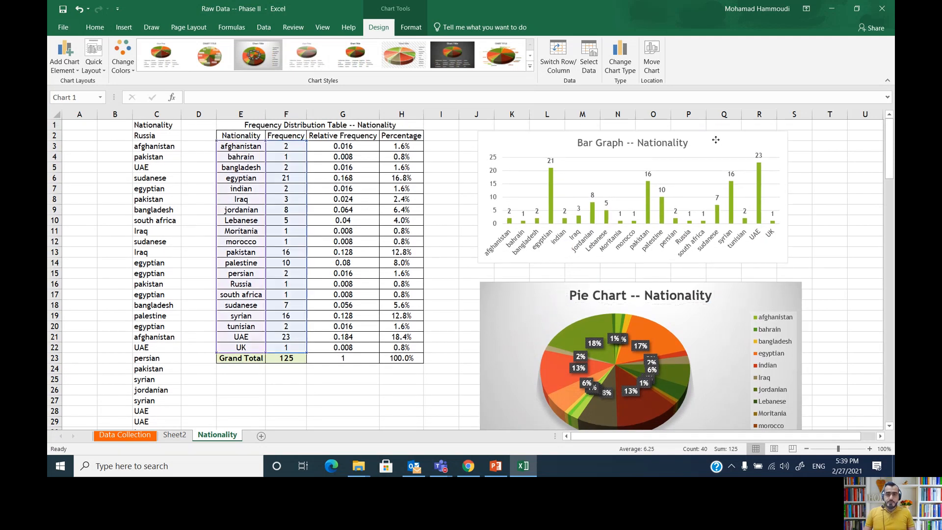
pyautogui.click(835, 220)
pyautogui.moveTo(736, 287)
pyautogui.mouseDown()
pyautogui.moveTo(725, 271)
pyautogui.moveTo(734, 274)
pyautogui.mouseUp()
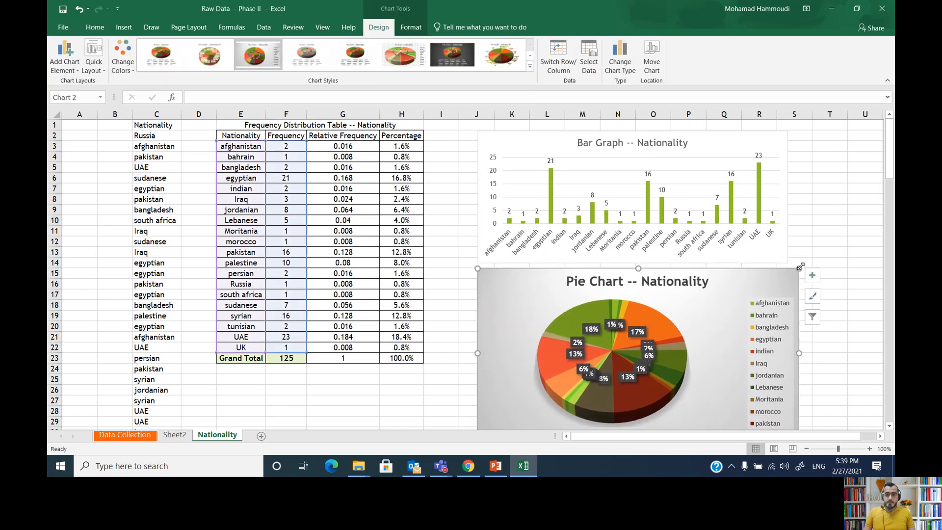
pyautogui.moveTo(799, 268); pyautogui.dragTo(761, 280)
pyautogui.moveTo(707, 299); pyautogui.dragTo(717, 289)
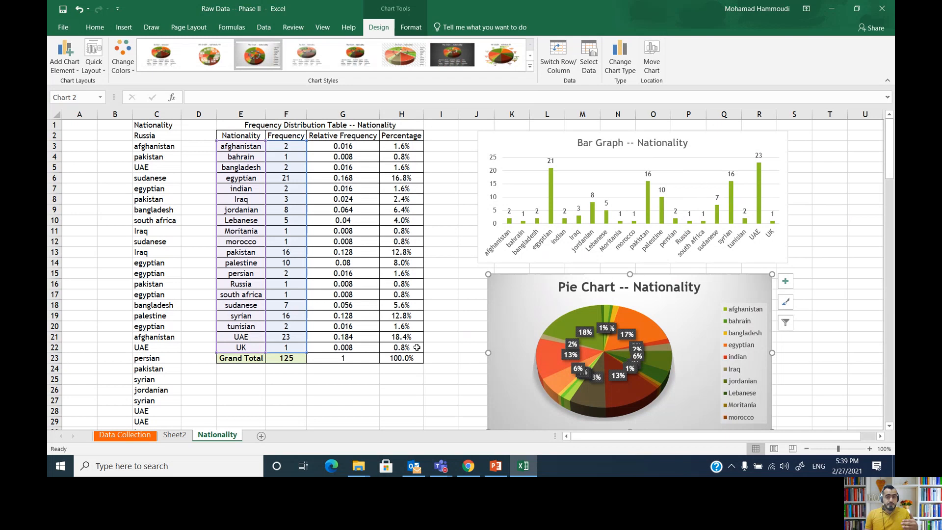
# Review the other qualitative columns on the Data Collection sheet (Gender, Q.4, Q.6 and Q.7), and return to the Nationality sheet.
pyautogui.click(124, 436)
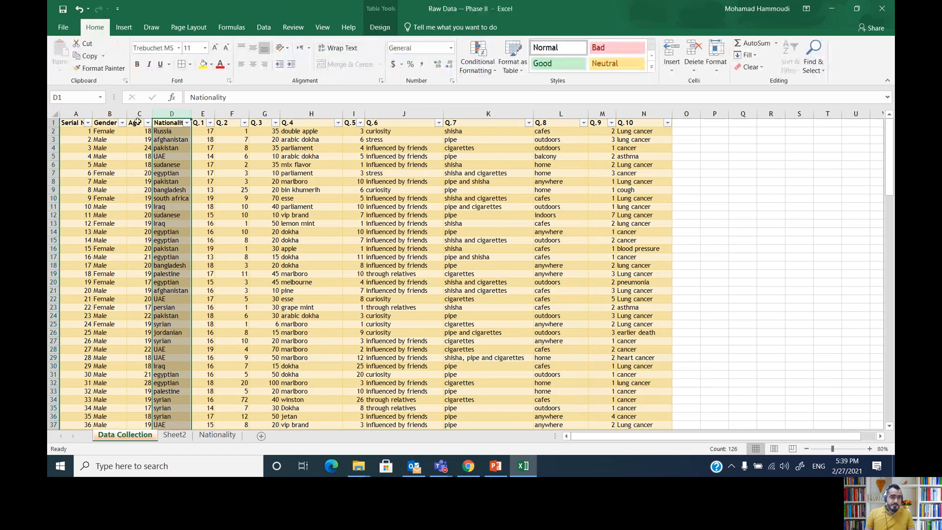
pyautogui.click(109, 113)
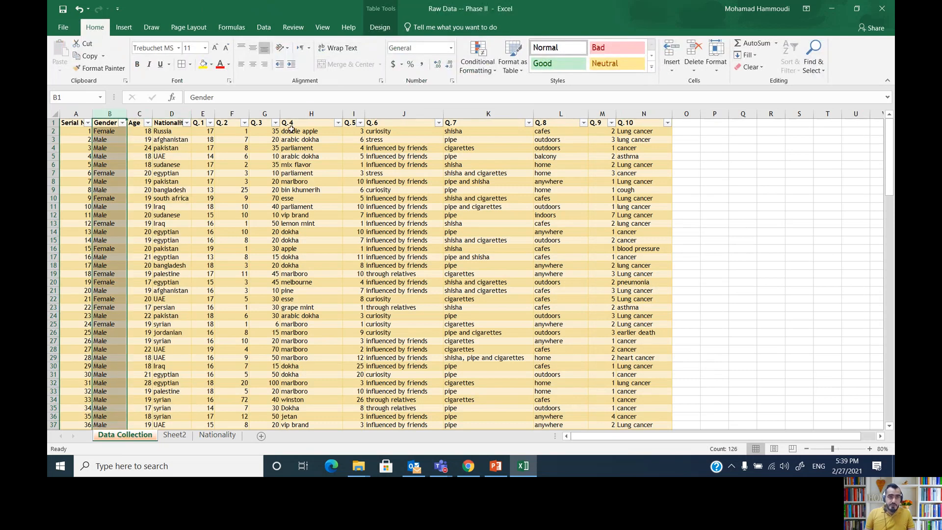
pyautogui.click(304, 113)
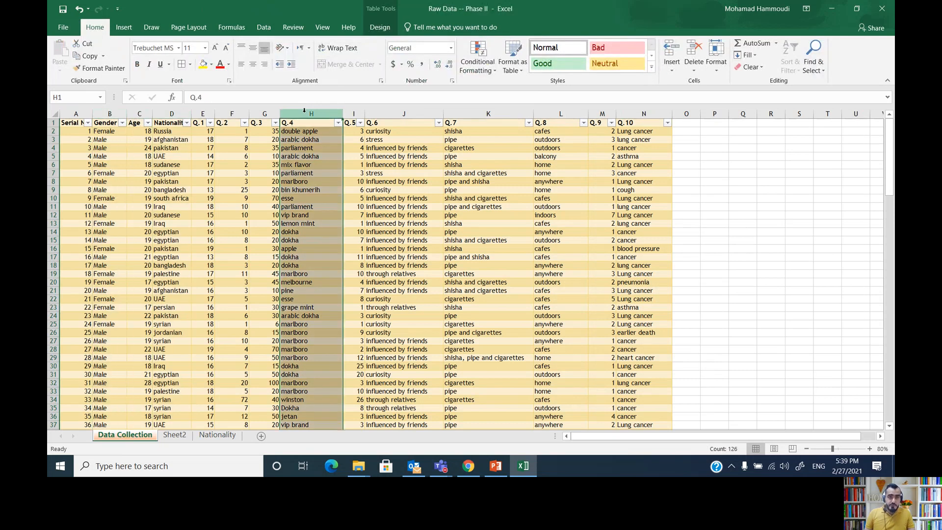
pyautogui.click(405, 114)
pyautogui.click(478, 113)
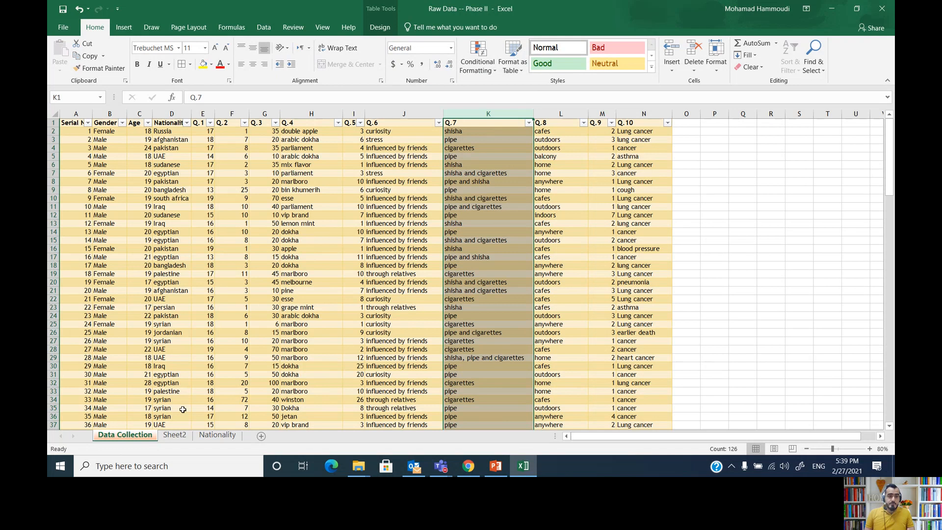
pyautogui.click(208, 441)
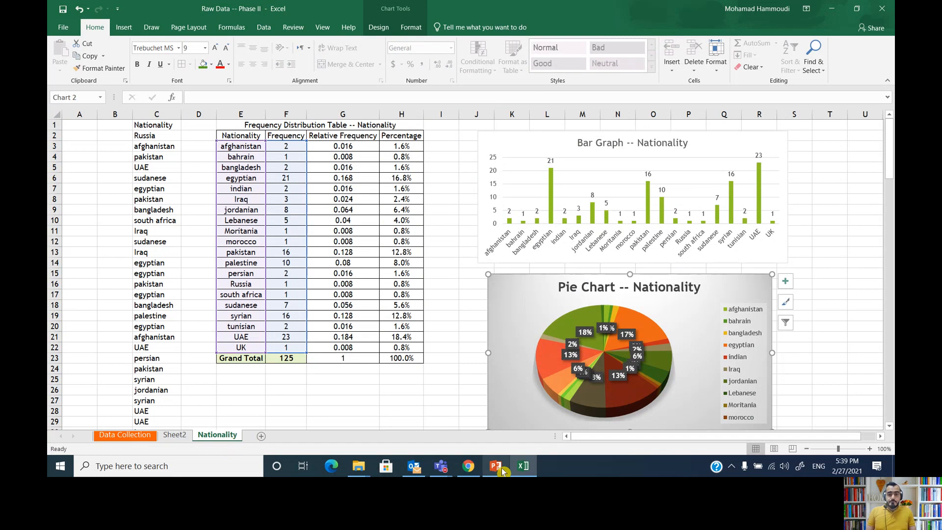
# Switch to the Phase II presentation in PowerPoint to read the requirements slide, and return to the Excel workbook.
pyautogui.moveTo(496, 471)
pyautogui.click(507, 418)
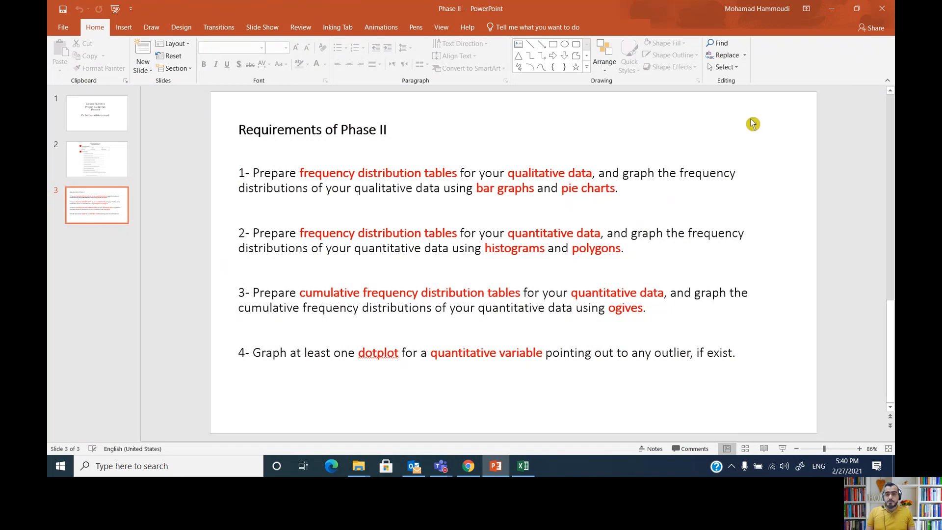
pyautogui.click(832, 7)
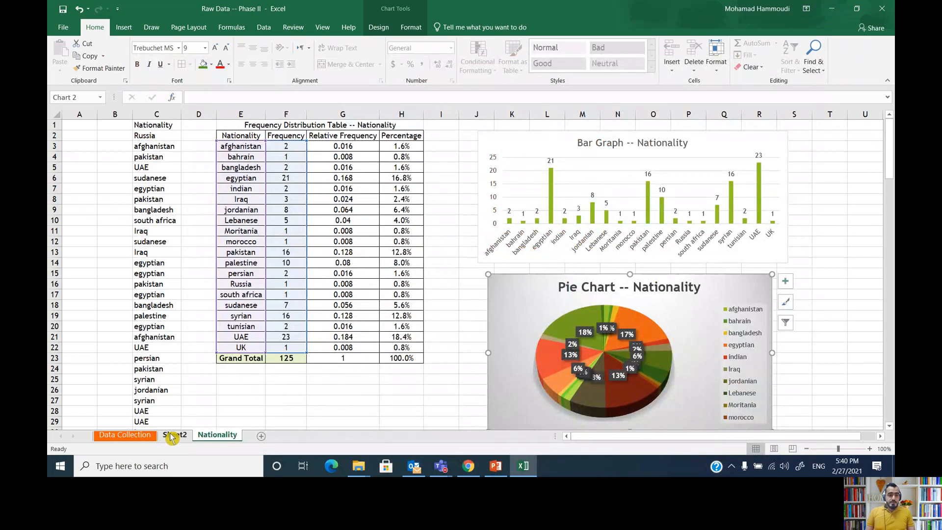
# Copy the Age column from the Data Collection sheet into column B of a new worksheet.
pyautogui.click(125, 435)
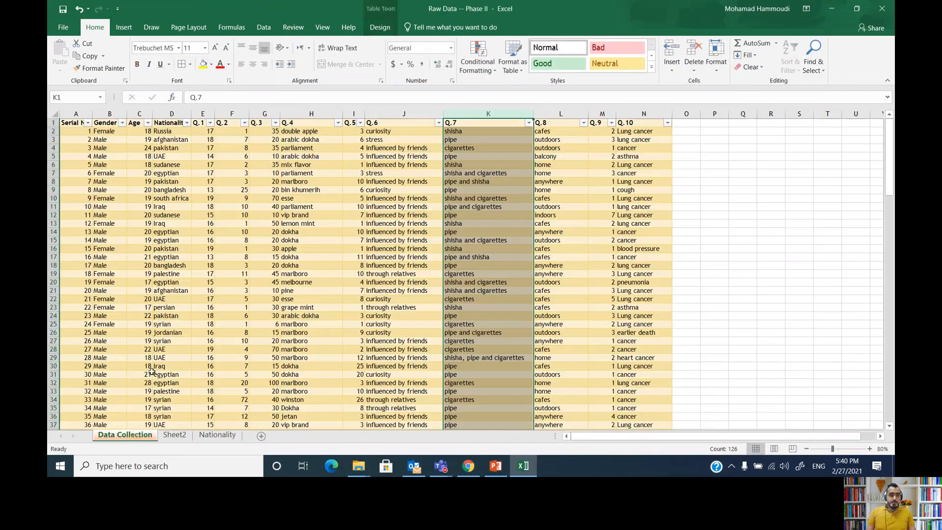
pyautogui.click(142, 113)
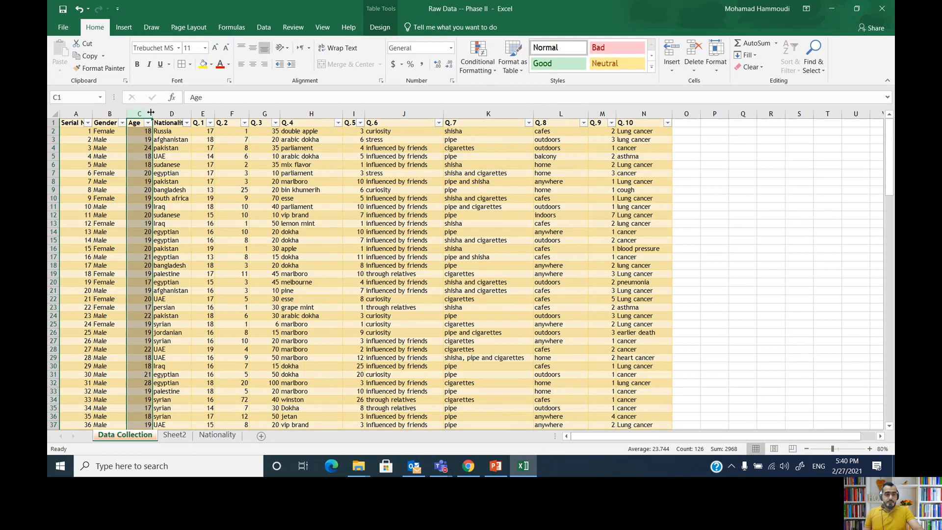
pyautogui.hotkey('ctrl', 'c')
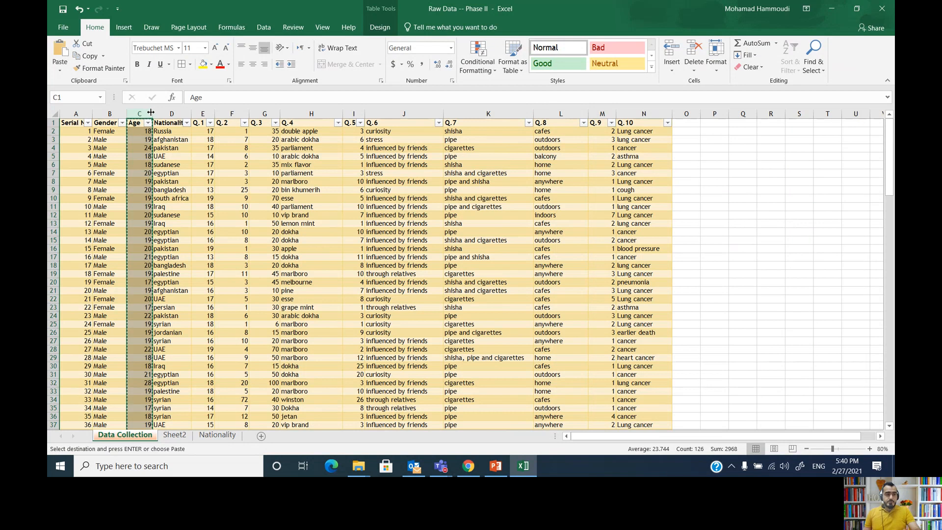
pyautogui.click(260, 437)
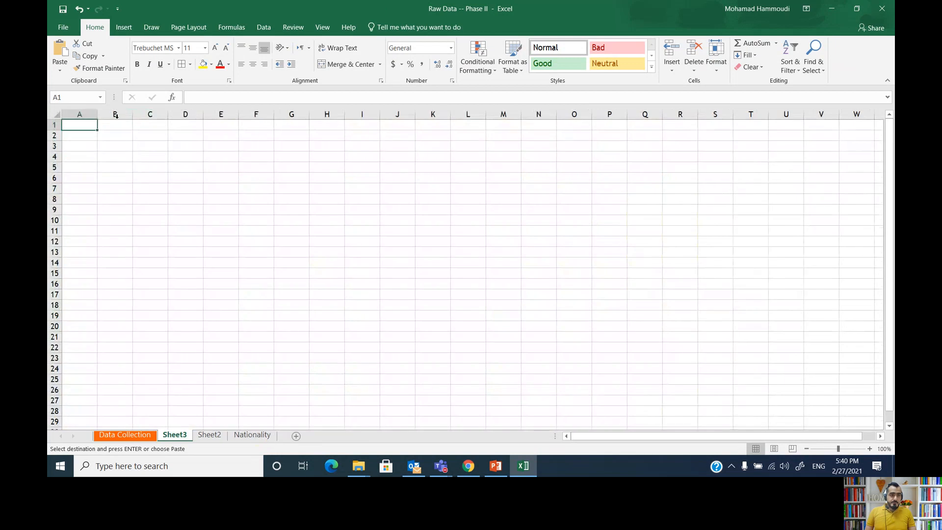
pyautogui.click(122, 114)
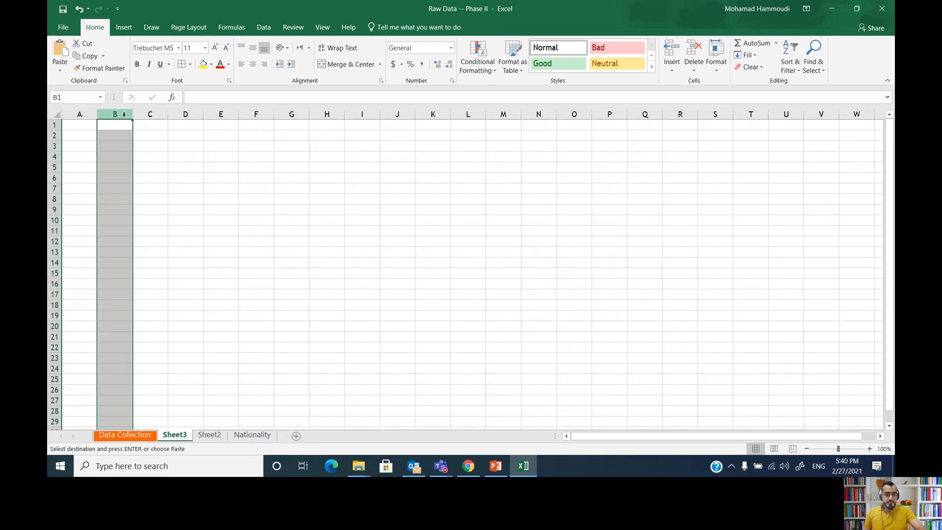
pyautogui.hotkey('ctrl', 'v')
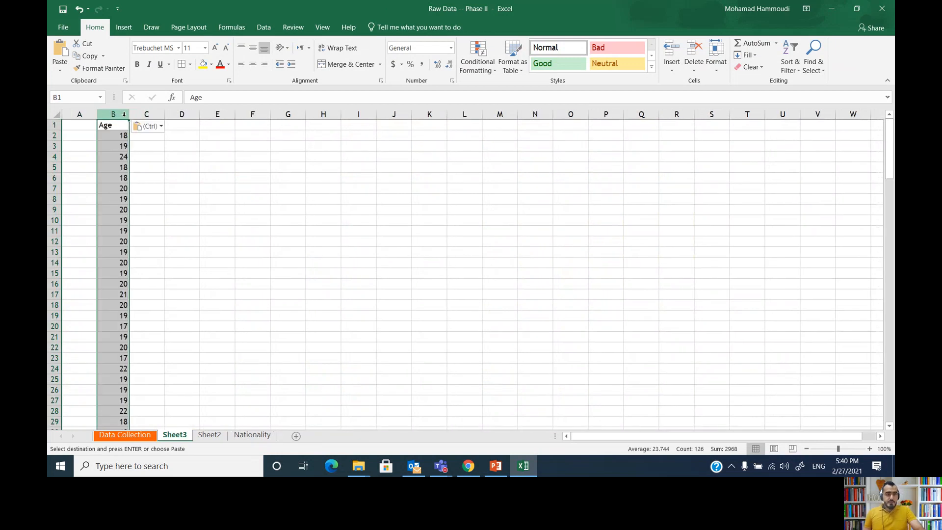
# Rename the new worksheet as Age and deselect the pasted column.
pyautogui.rightClick(179, 437)
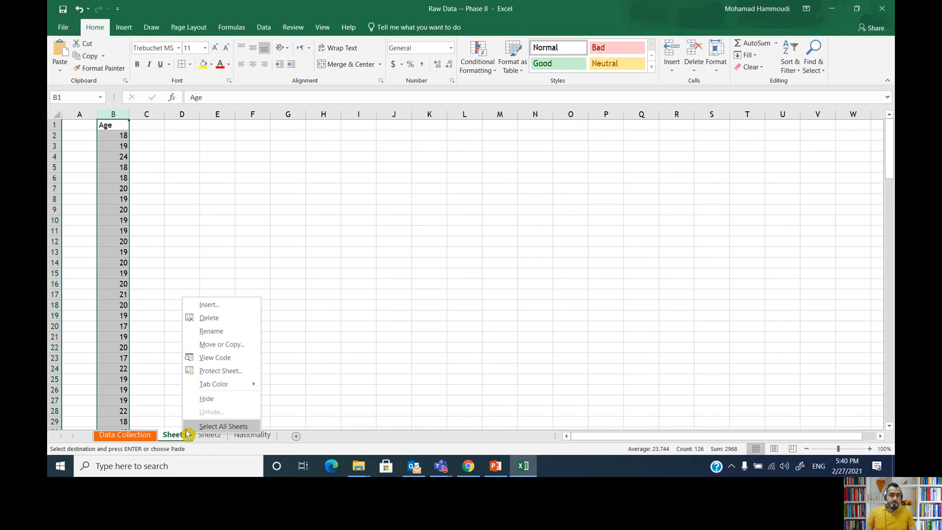
pyautogui.click(218, 335)
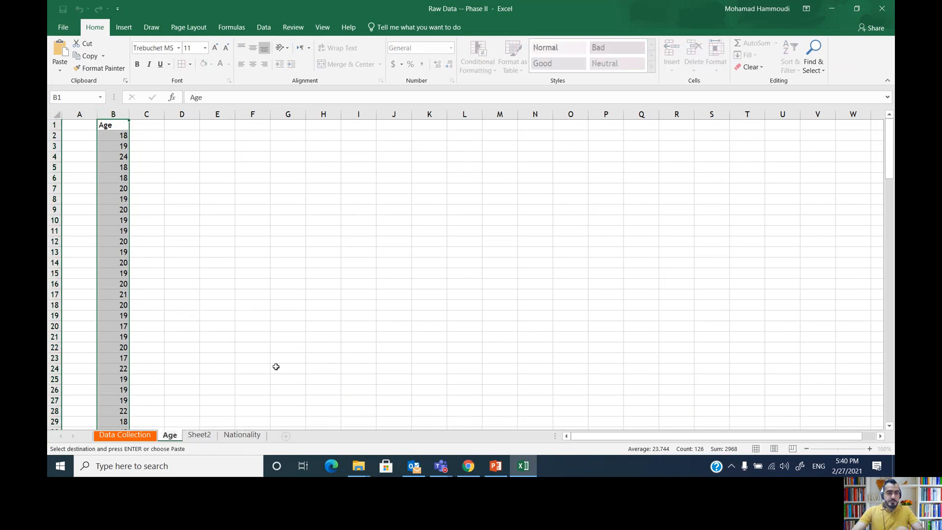
pyautogui.click(157, 148)
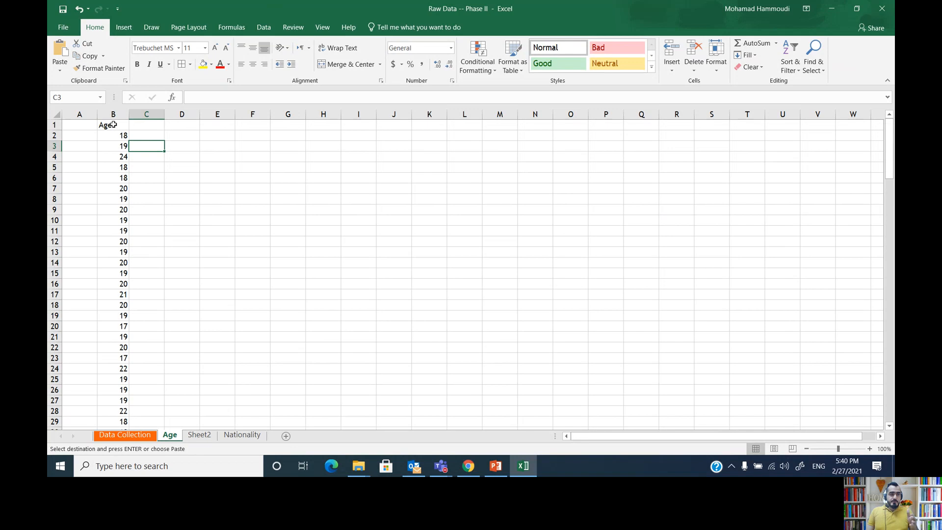
# Create a pivot table on a new worksheet from the age data in B1:B126, including its header.
pyautogui.moveTo(113, 125); pyautogui.dragTo(116, 393)
pyautogui.scroll(12, 122, 338)
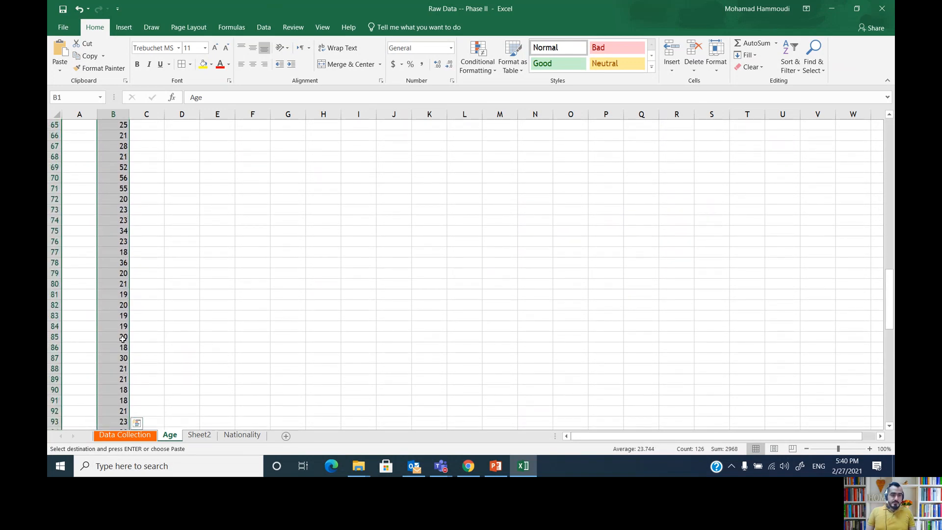
pyautogui.scroll(20, 123, 338)
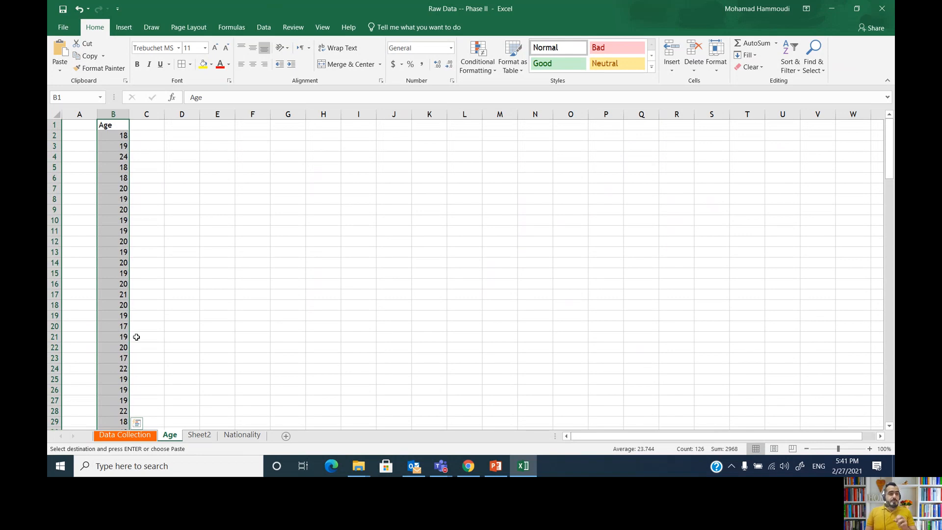
pyautogui.click(124, 28)
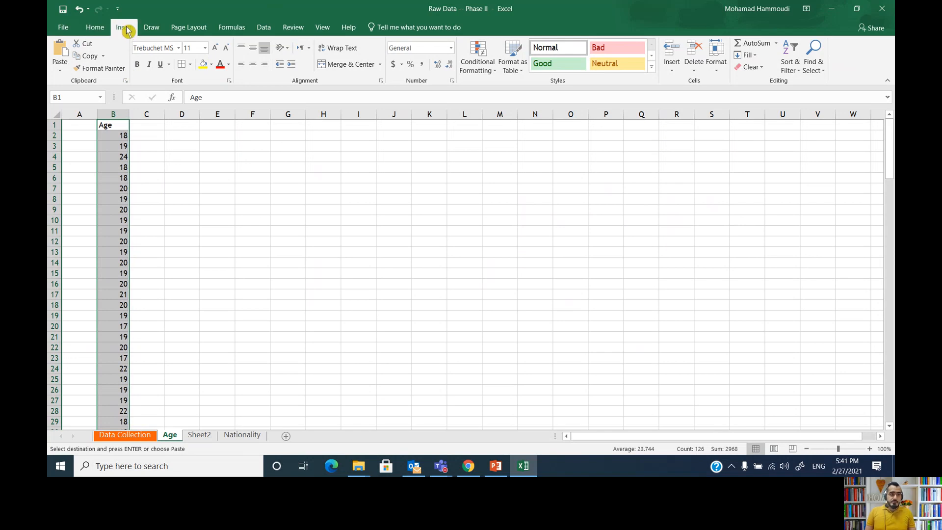
pyautogui.click(64, 49)
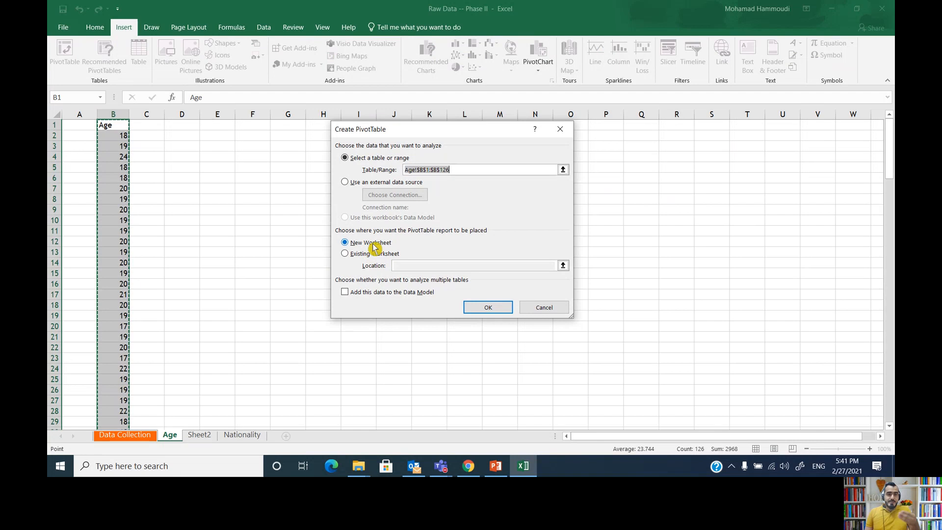
pyautogui.click(493, 308)
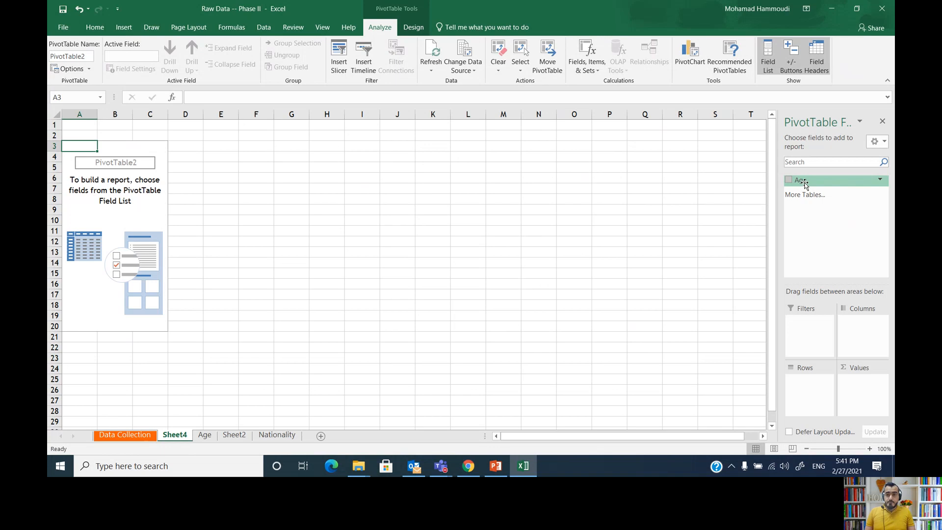
# Add the Age field to both the rows and the values of the pivot table, checking the Age sheet in between.
pyautogui.moveTo(804, 183); pyautogui.dragTo(796, 395)
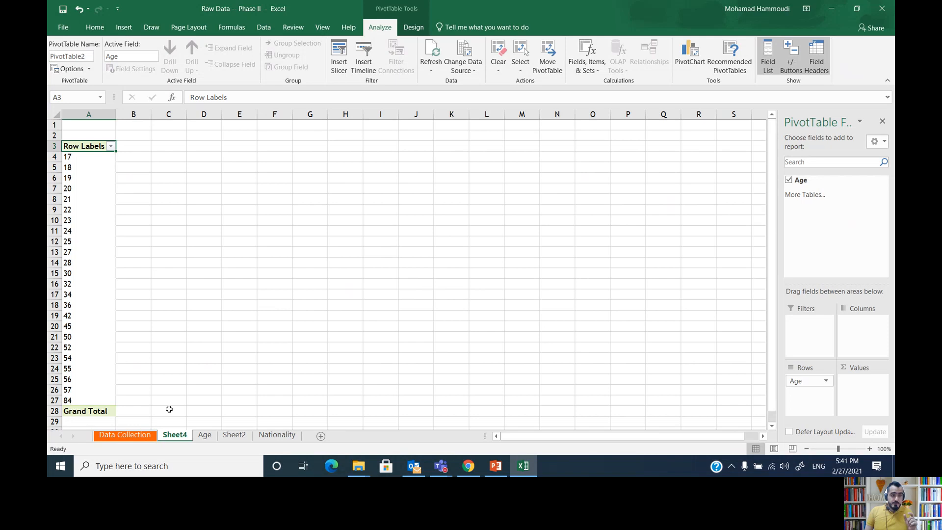
pyautogui.click(204, 435)
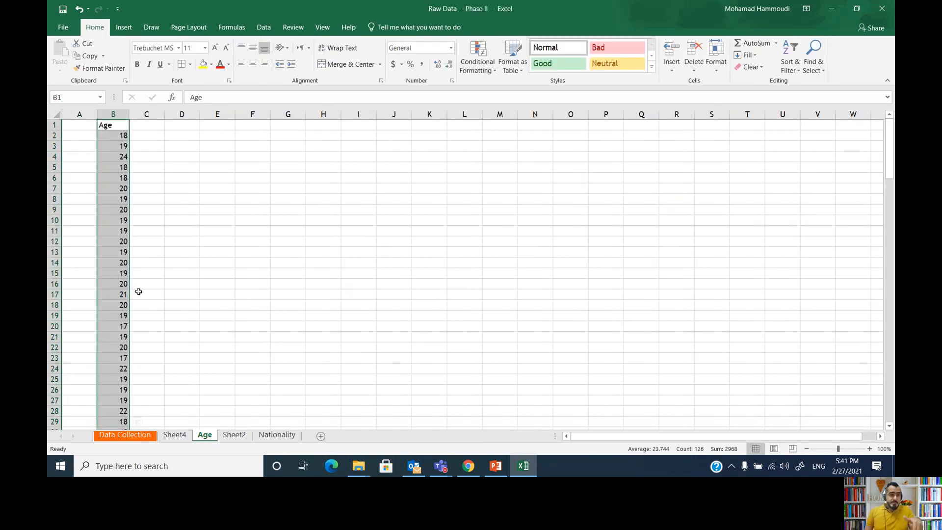
pyautogui.click(175, 436)
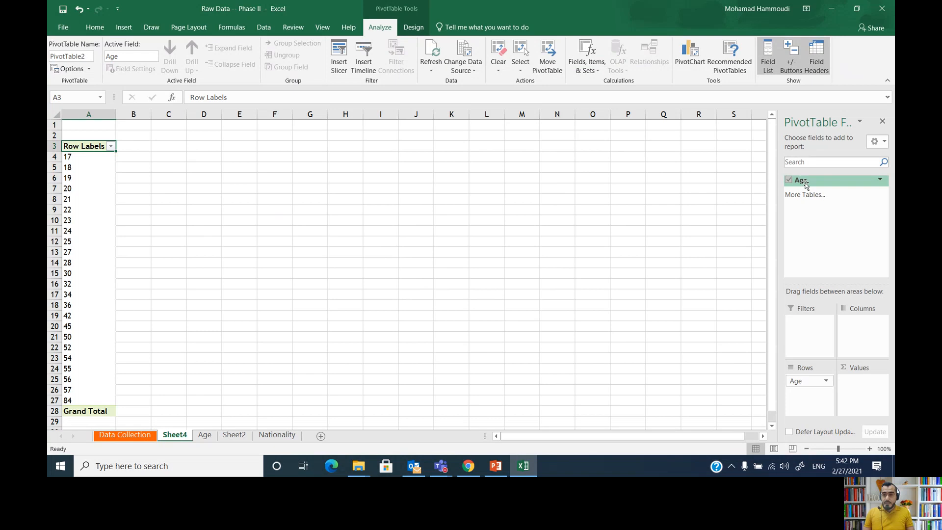
pyautogui.moveTo(805, 185); pyautogui.dragTo(862, 369)
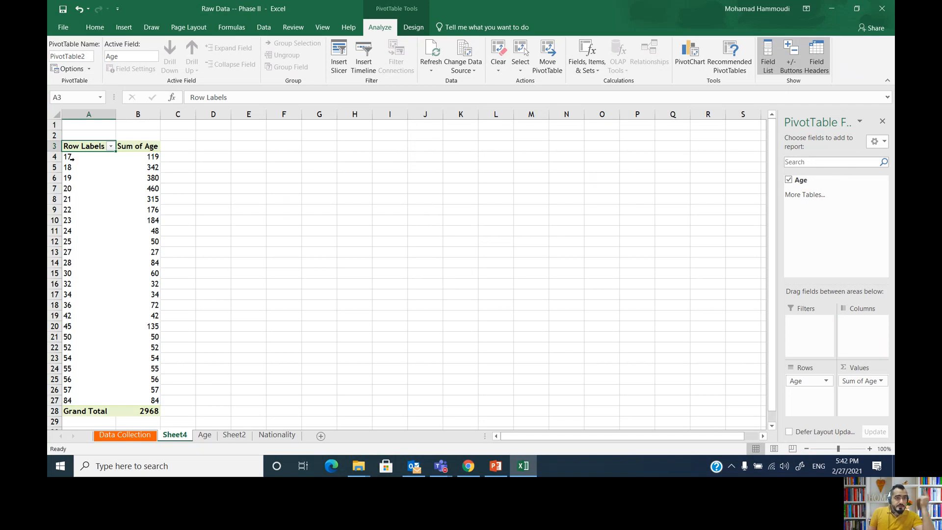
# Summarize the pivot table's Age values by Count, then look at the Age sheet and return to the pivot table.
pyautogui.moveTo(149, 161)
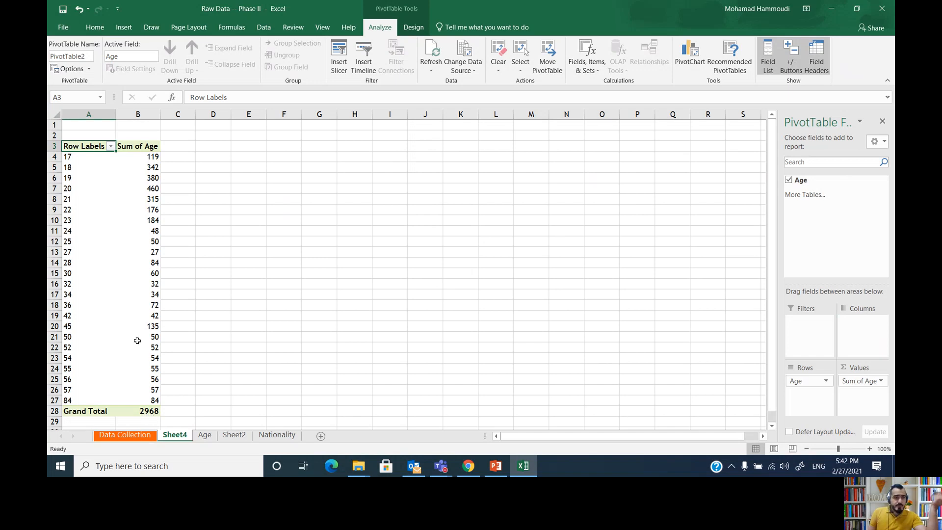
pyautogui.moveTo(128, 222)
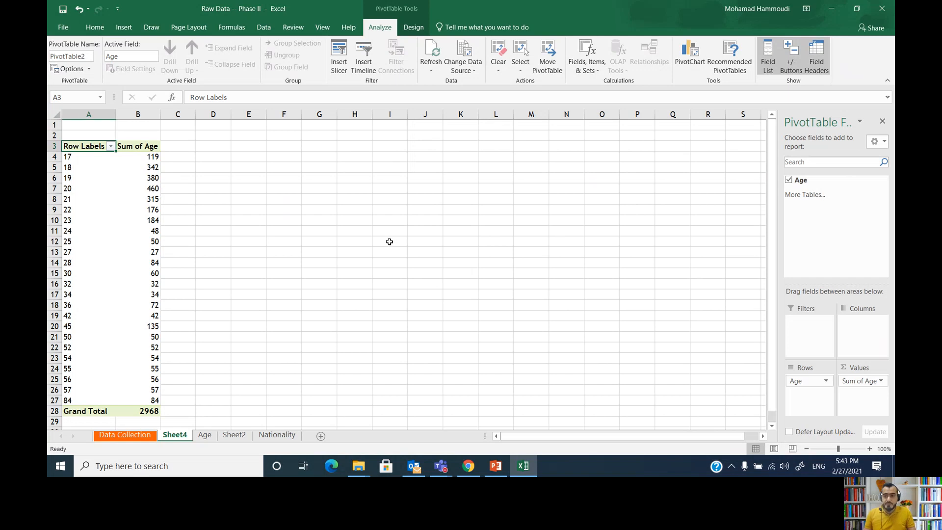
pyautogui.click(880, 386)
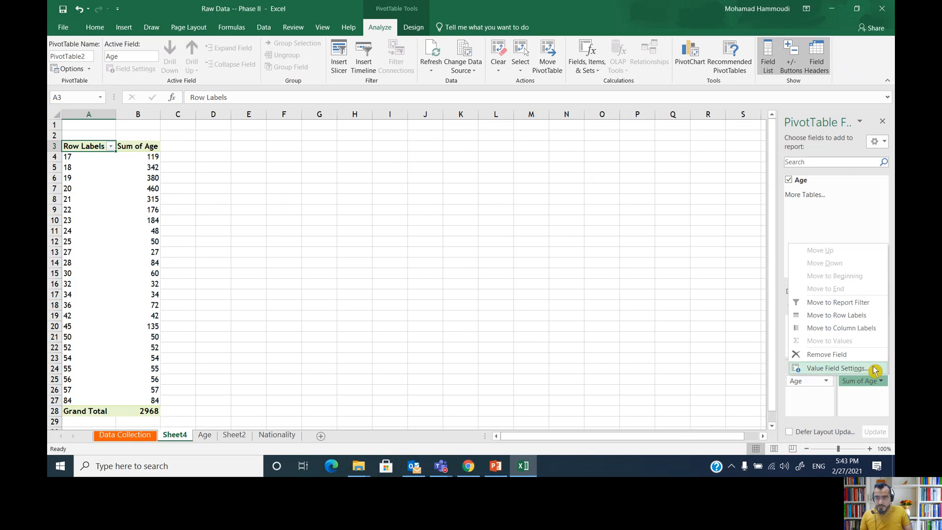
pyautogui.click(876, 371)
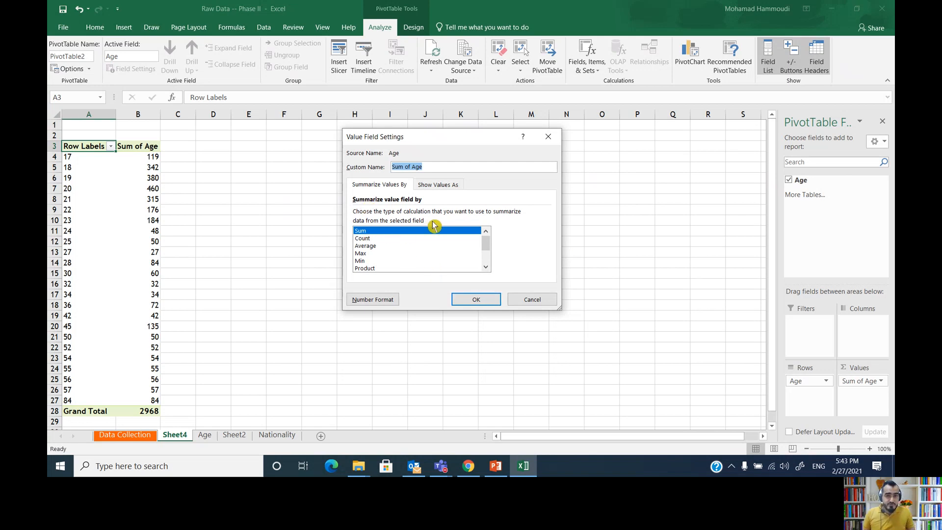
pyautogui.click(371, 239)
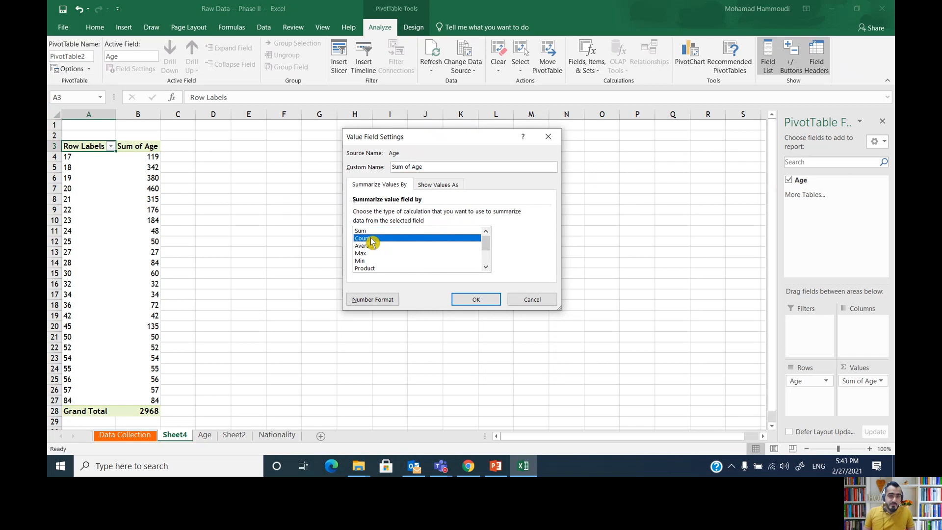
pyautogui.click(472, 300)
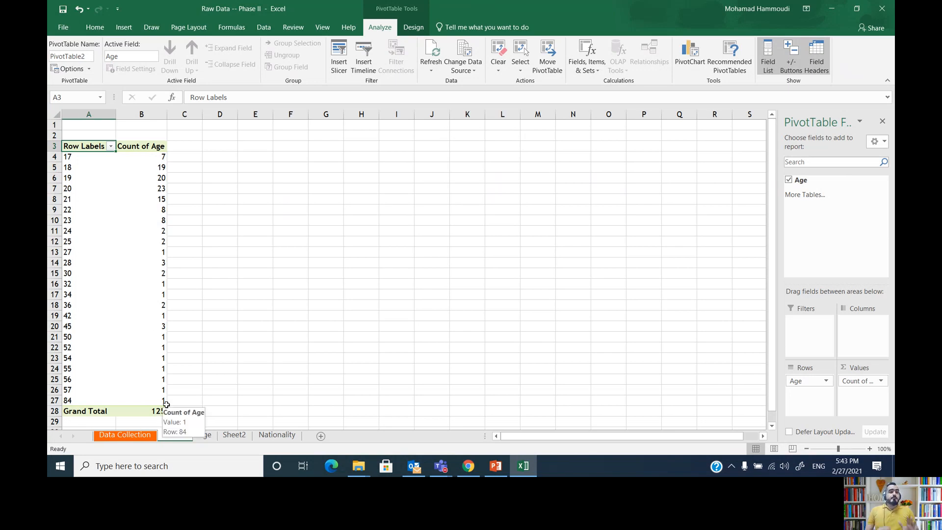
pyautogui.click(204, 435)
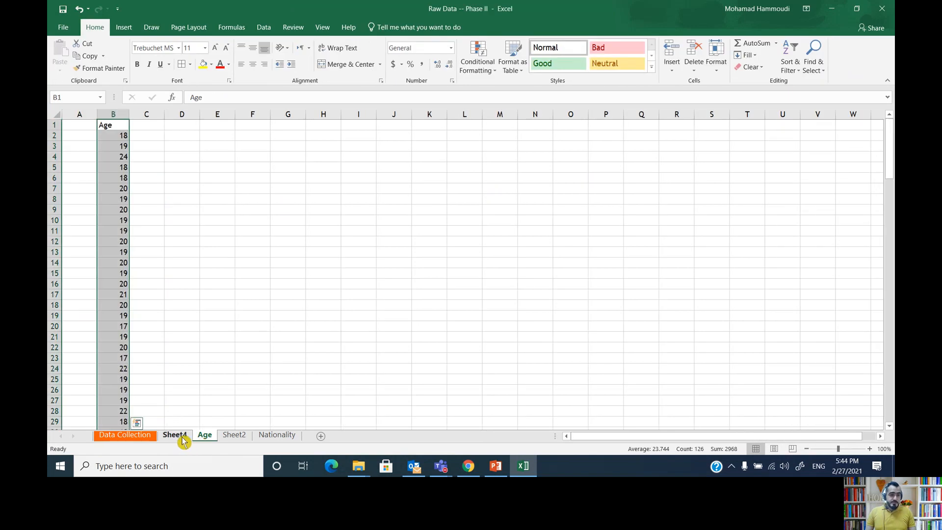
pyautogui.click(184, 437)
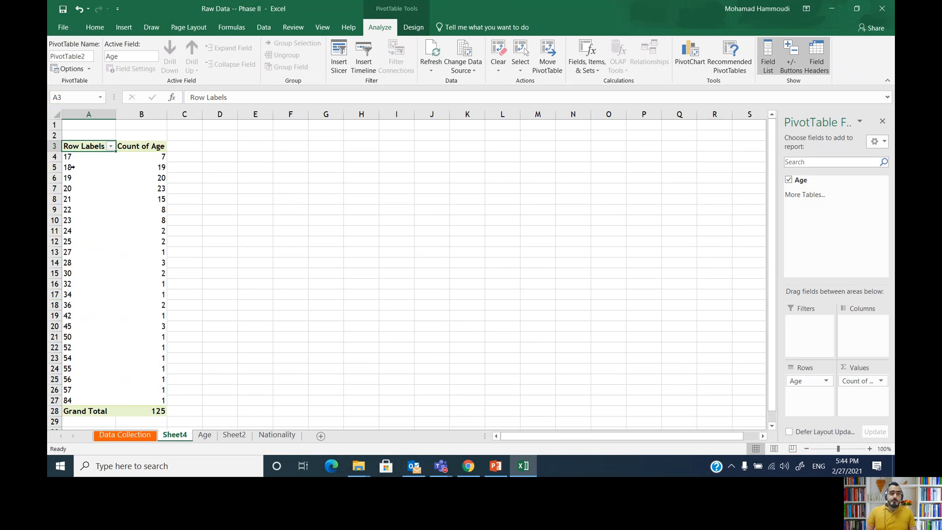
# Group the pivot table's ages into intervals of 5 and check the counts of the first two groups.
pyautogui.click(72, 167)
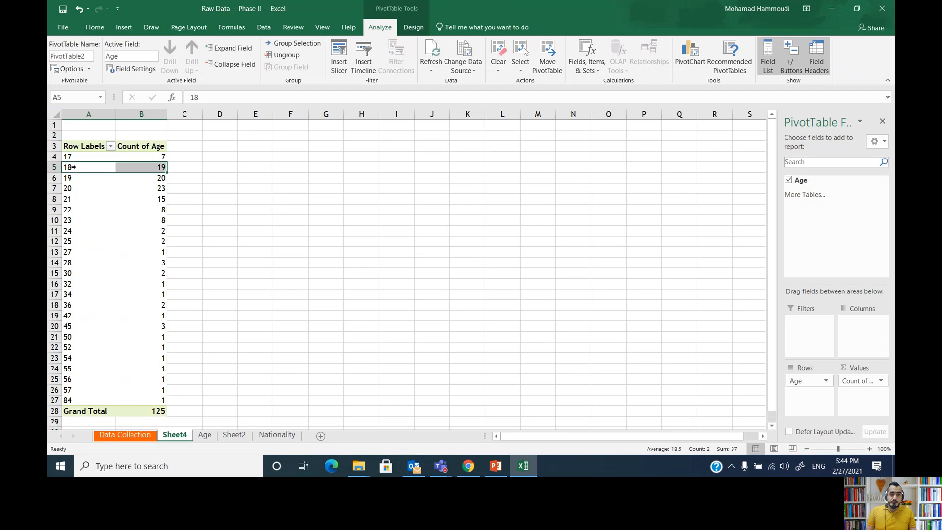
pyautogui.rightClick(83, 167)
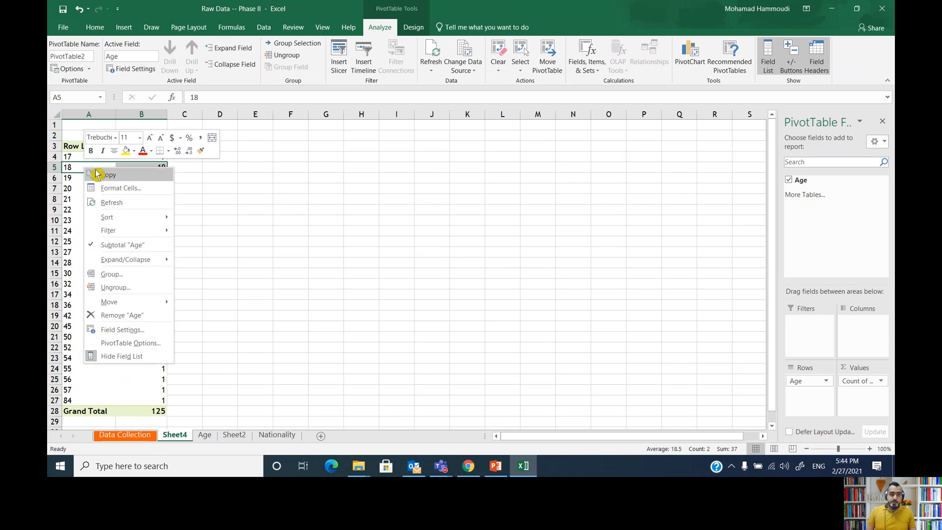
pyautogui.click(143, 277)
pyautogui.moveTo(145, 228); pyautogui.dragTo(290, 143)
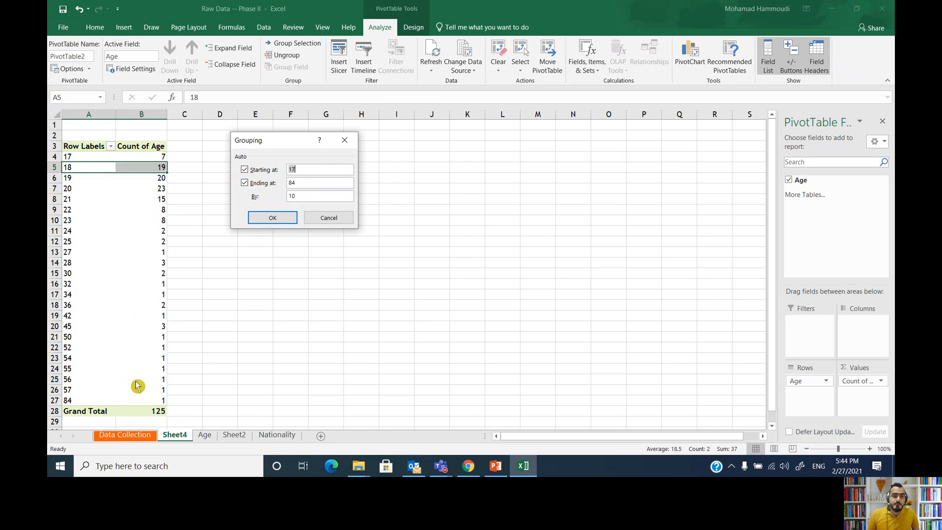
pyautogui.click(309, 196)
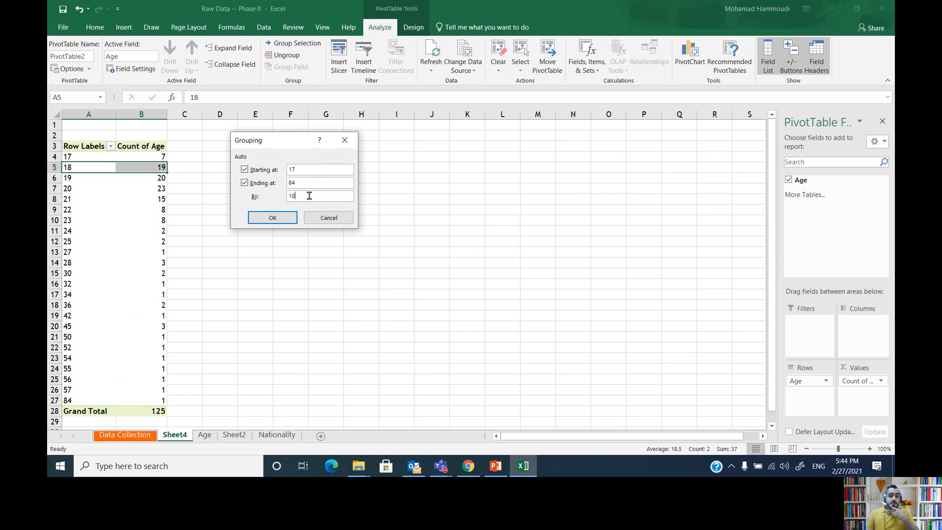
pyautogui.press('BackSpace')
pyautogui.press('BackSpace')
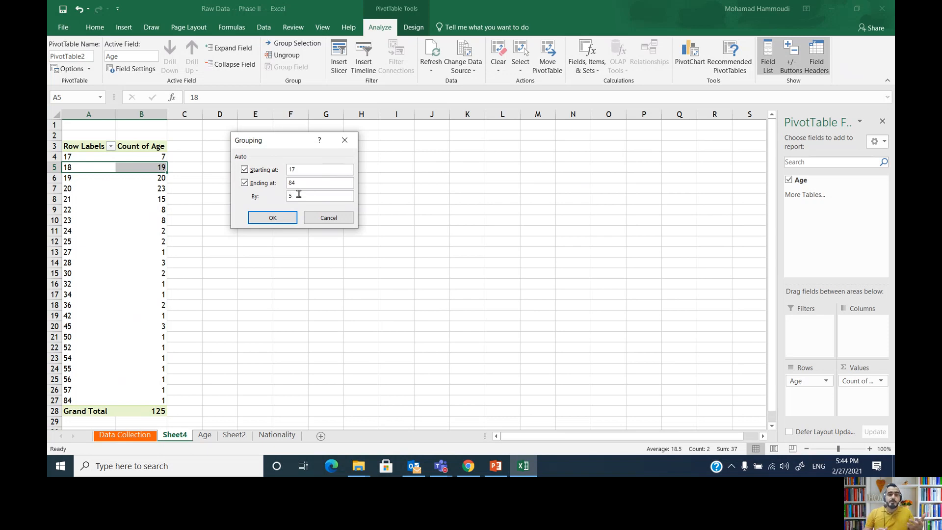
pyautogui.click(279, 216)
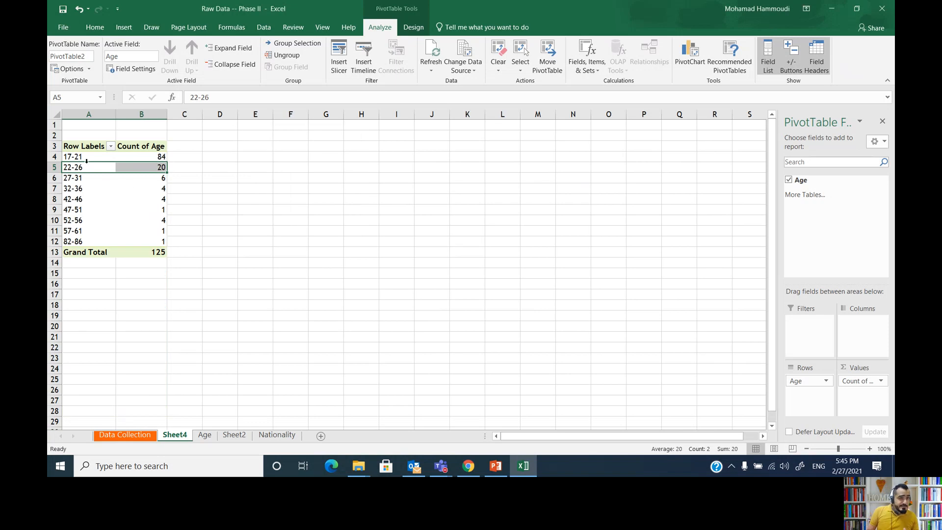
pyautogui.click(158, 159)
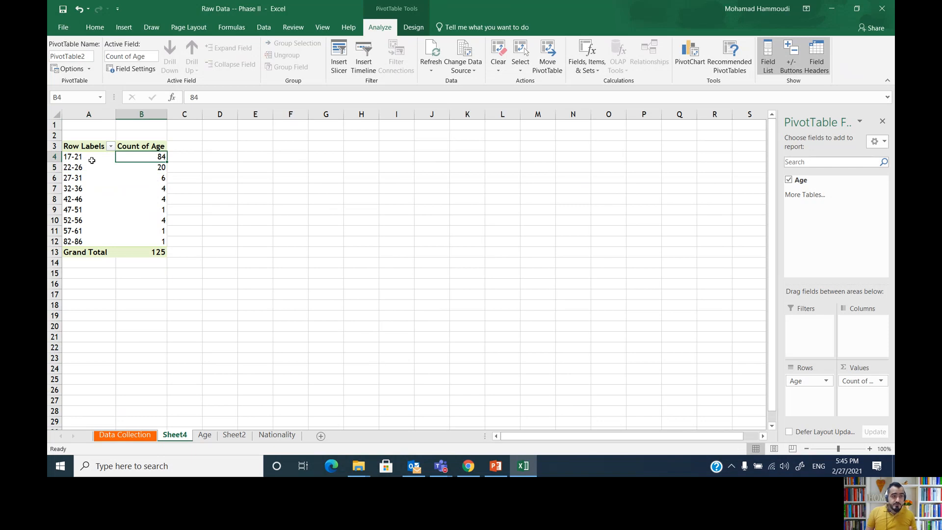
pyautogui.click(159, 172)
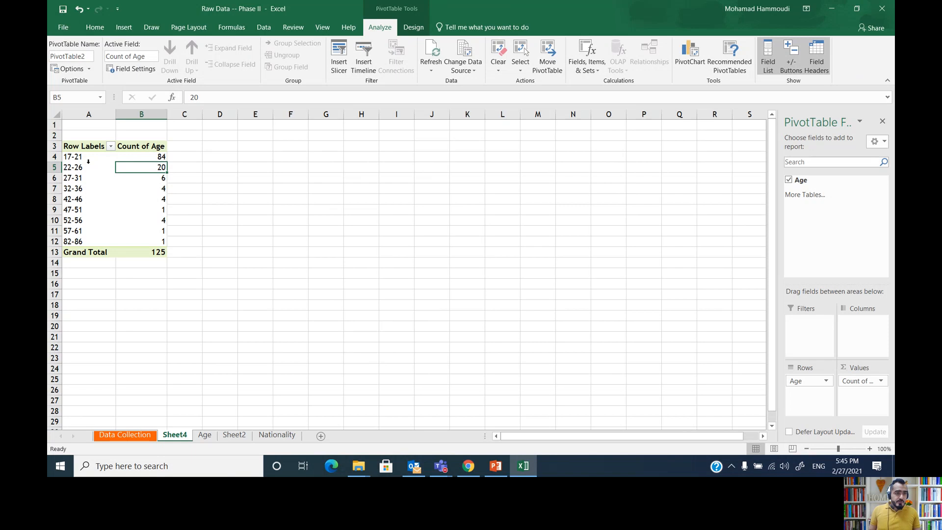
# Regroup the pivot table's age rows into intervals of 10.
pyautogui.rightClick(87, 168)
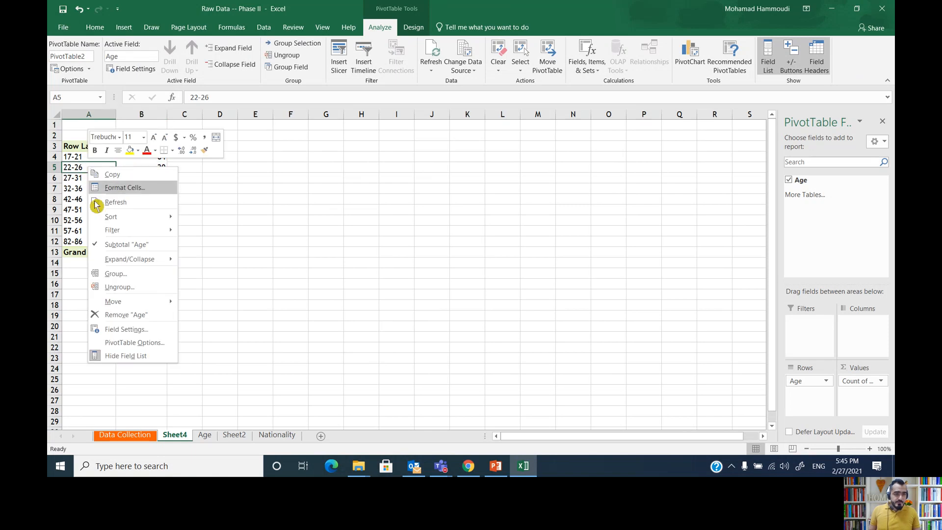
pyautogui.click(120, 274)
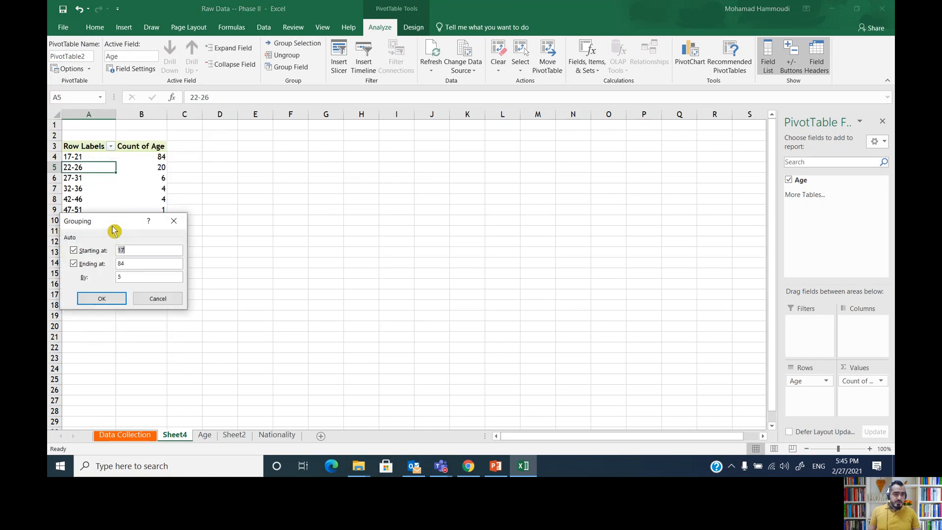
pyautogui.moveTo(114, 231); pyautogui.dragTo(441, 148)
pyautogui.click(450, 195)
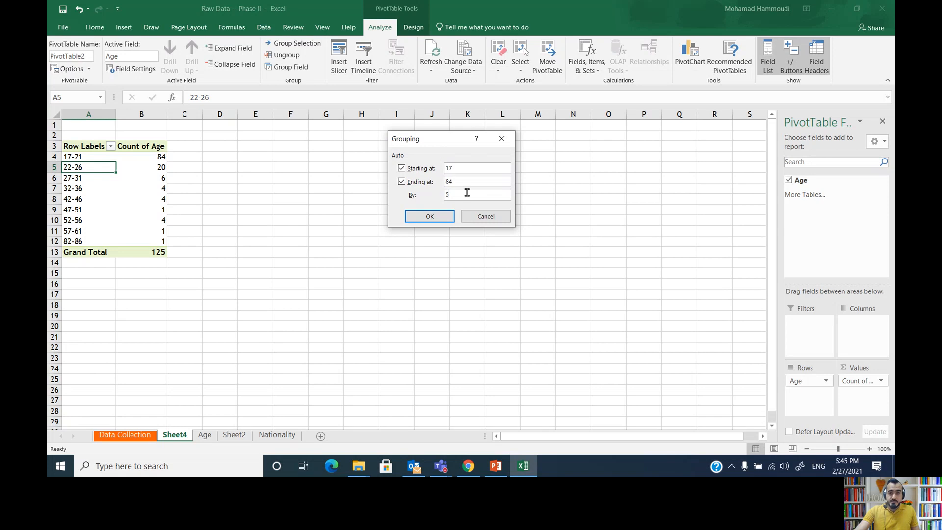
pyautogui.press('BackSpace')
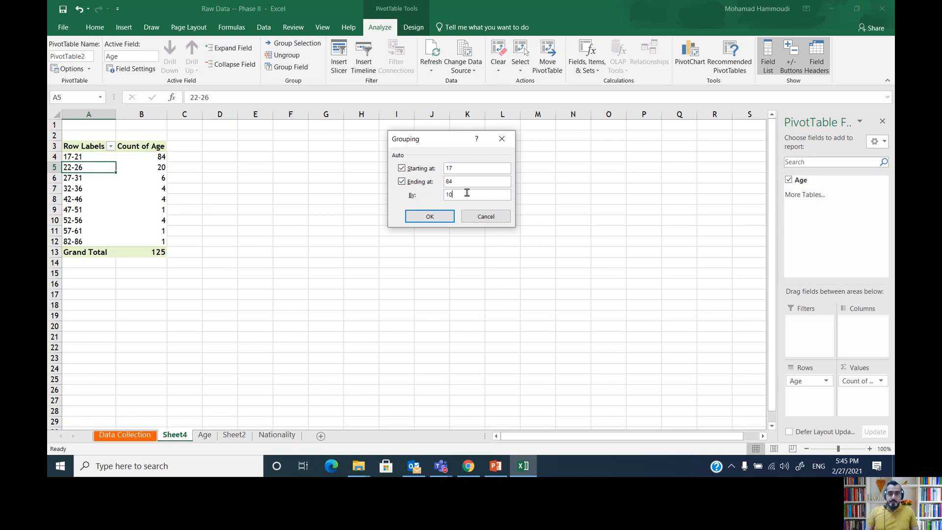
pyautogui.click(431, 216)
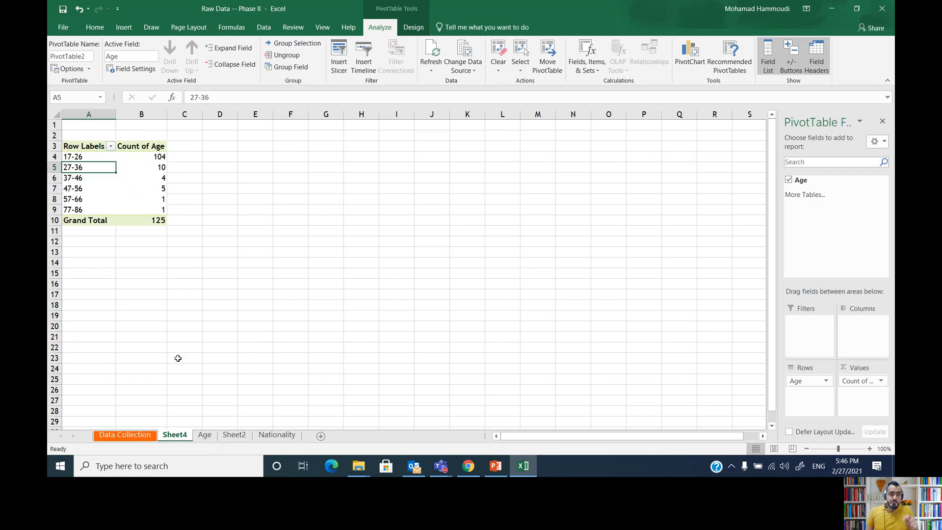
# Copy the pivot table's age groups, counts and grand total (A4:B10) to the Age sheet, starting at cell D3.
pyautogui.moveTo(156, 223)
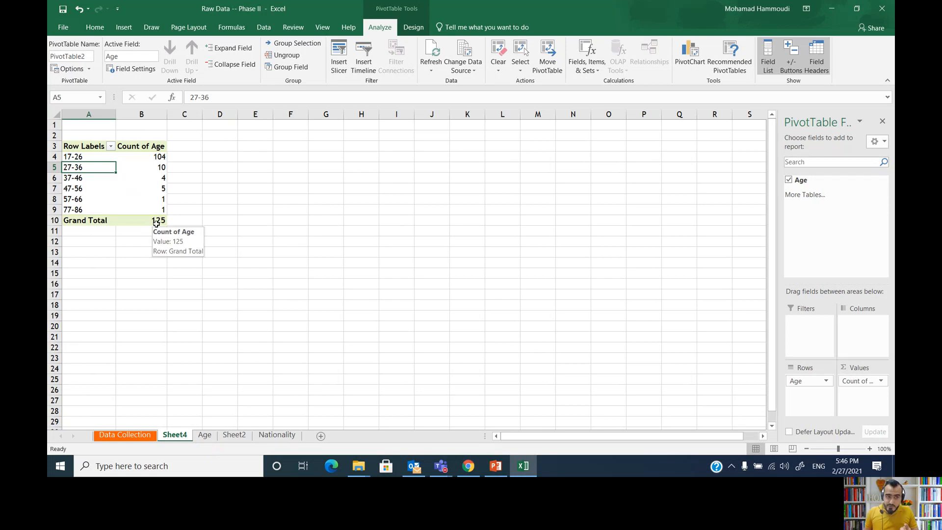
pyautogui.moveTo(156, 223); pyautogui.dragTo(81, 155)
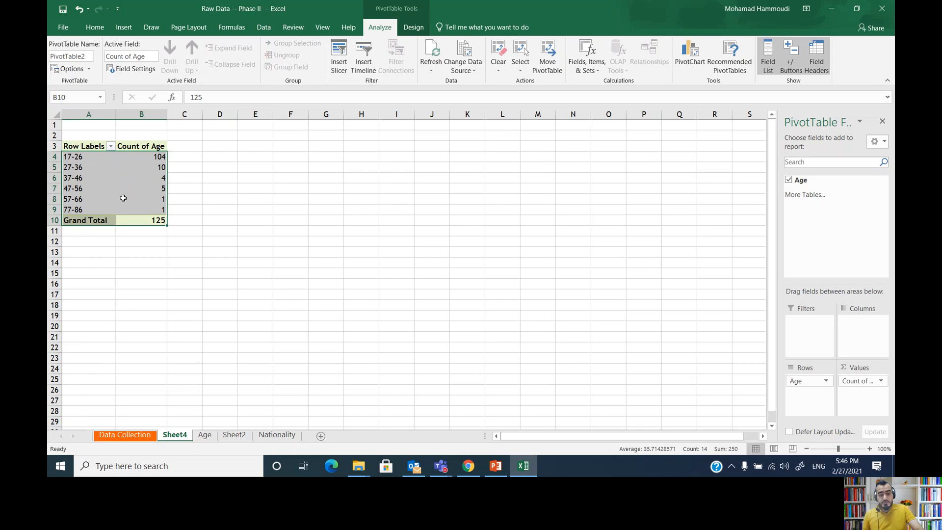
pyautogui.moveTo(129, 208)
pyautogui.hotkey('ctrl', 'c')
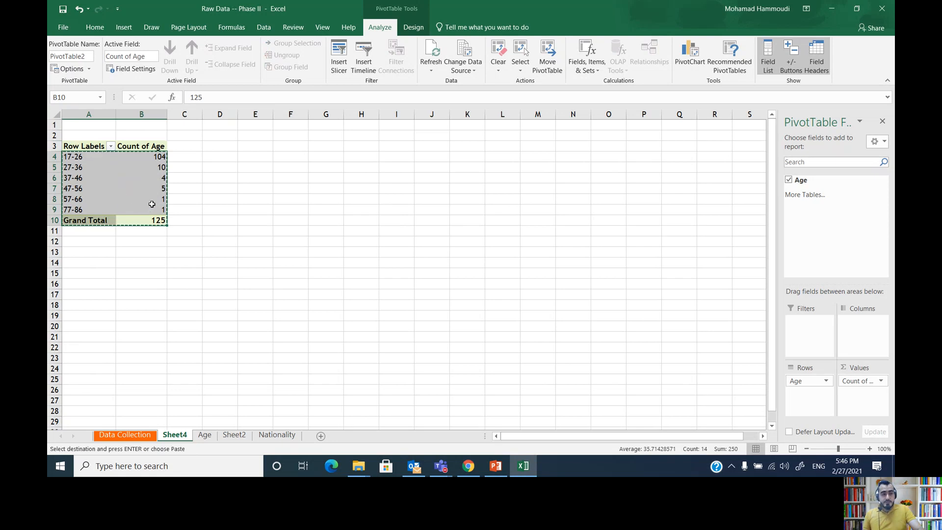
pyautogui.click(205, 435)
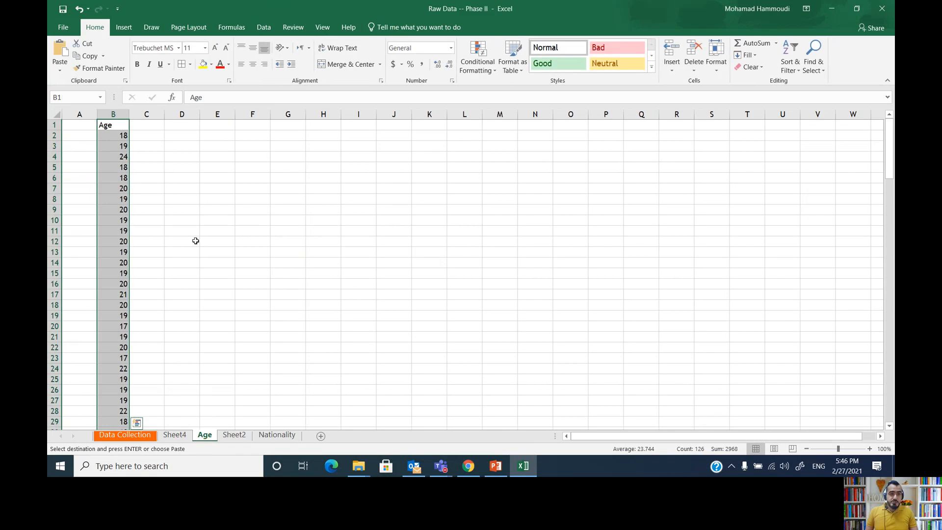
pyautogui.click(175, 144)
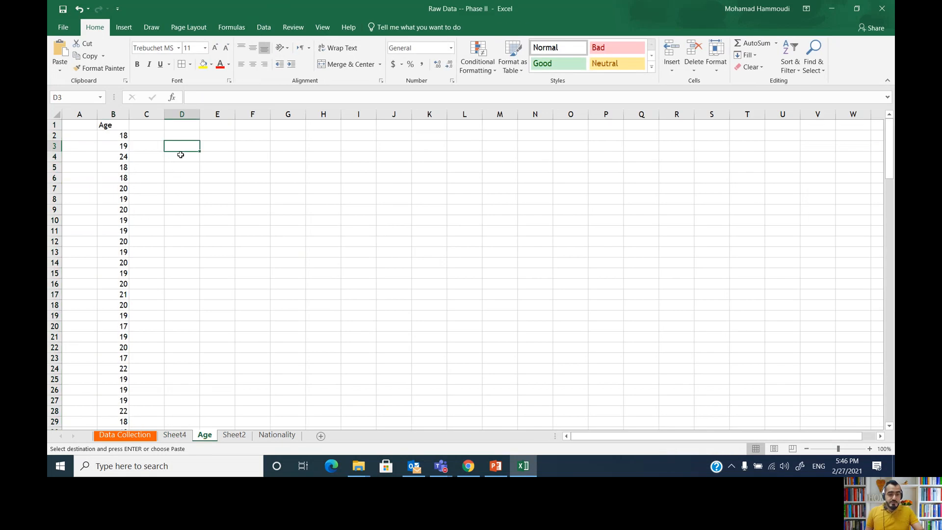
pyautogui.hotkey('ctrl', 'v')
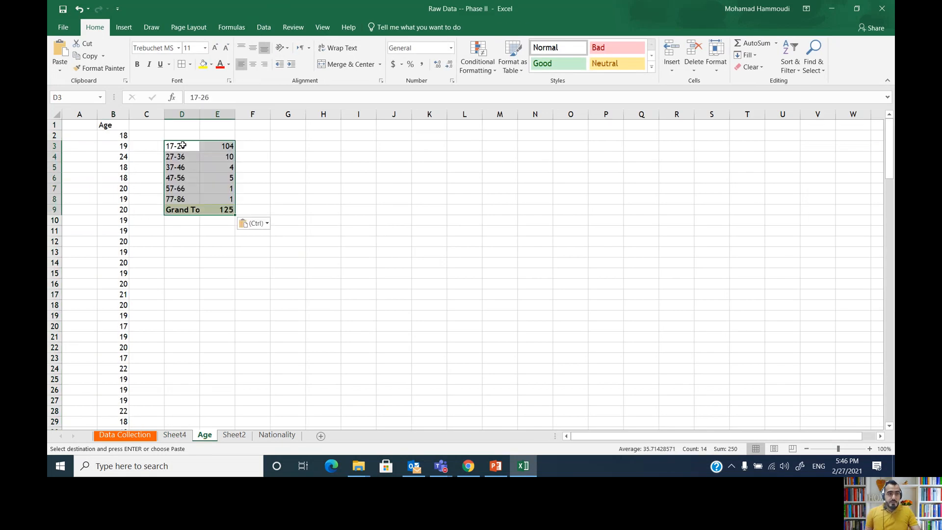
# Add the headers Age in D2 and Frequency in E2, and fit columns D and E to their contents.
pyautogui.click(182, 138)
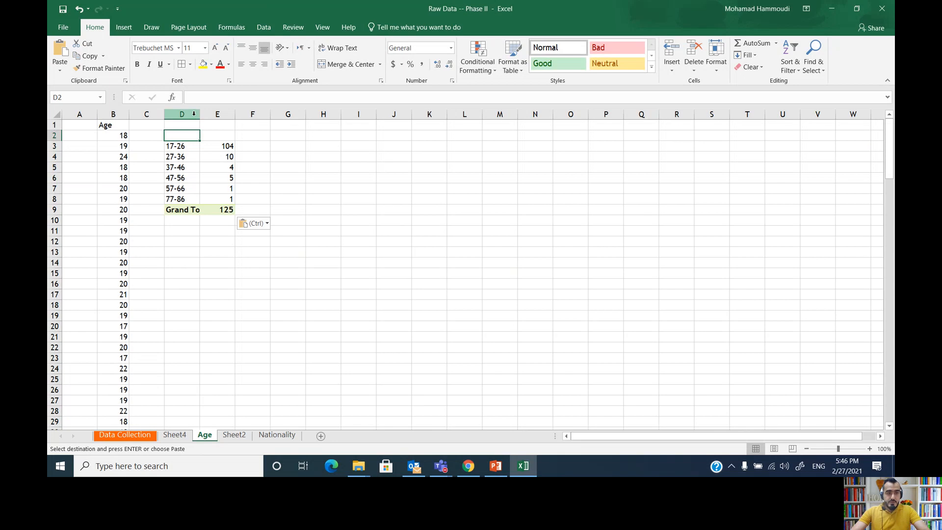
pyautogui.write('Age')
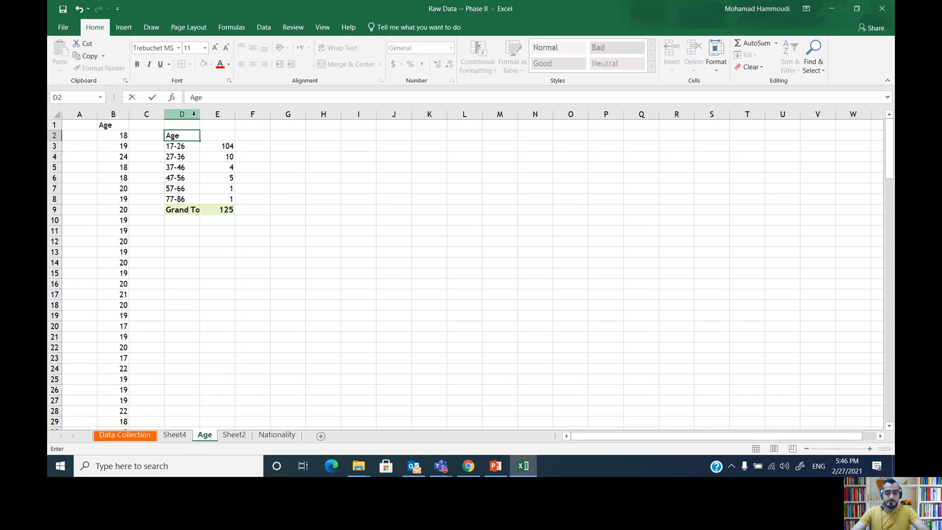
pyautogui.press('Tab')
pyautogui.write('Frequency')
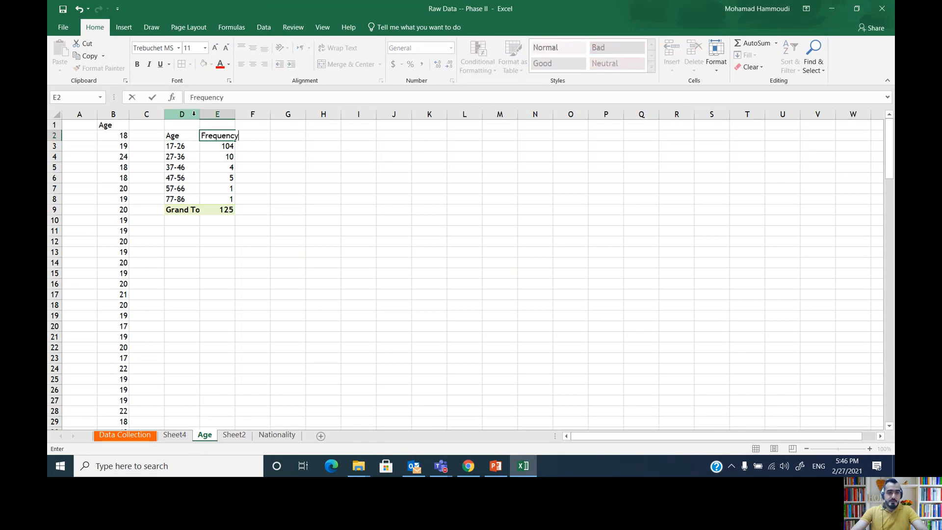
pyautogui.press('Return')
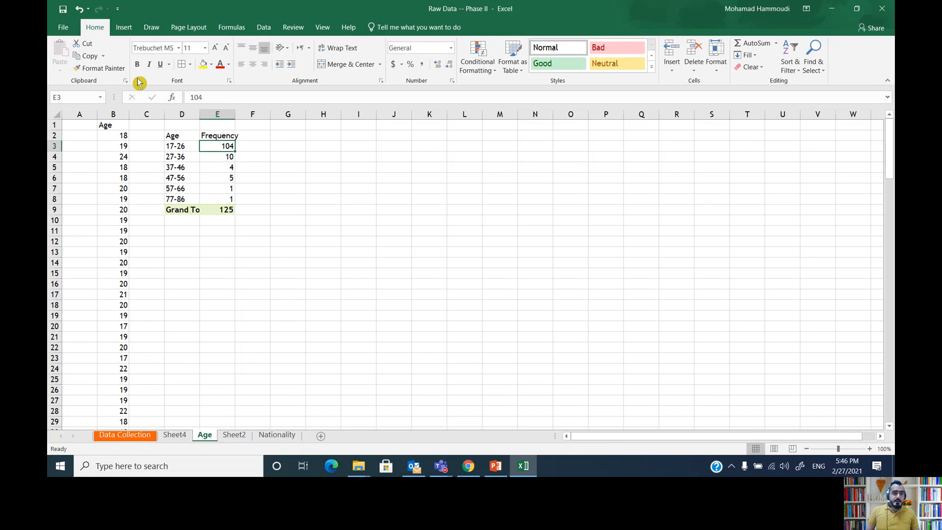
pyautogui.doubleClick(199, 109)
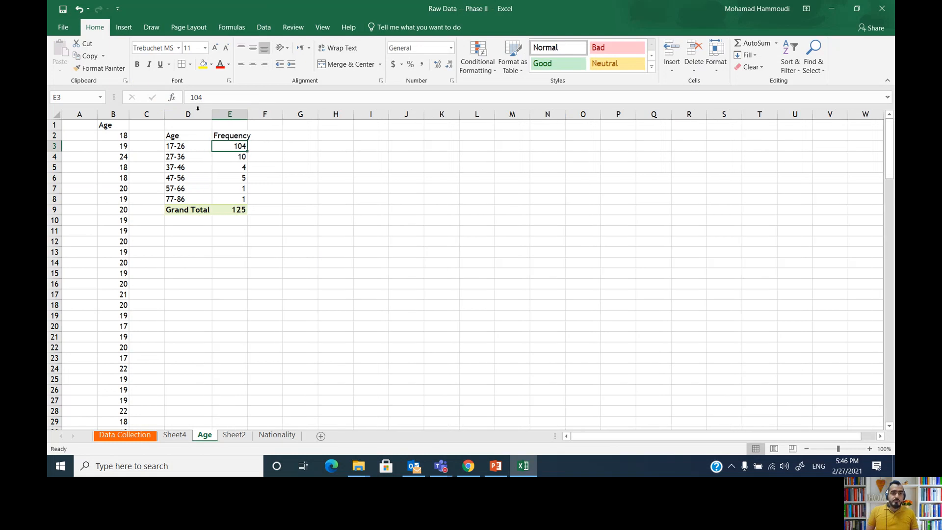
pyautogui.doubleClick(247, 110)
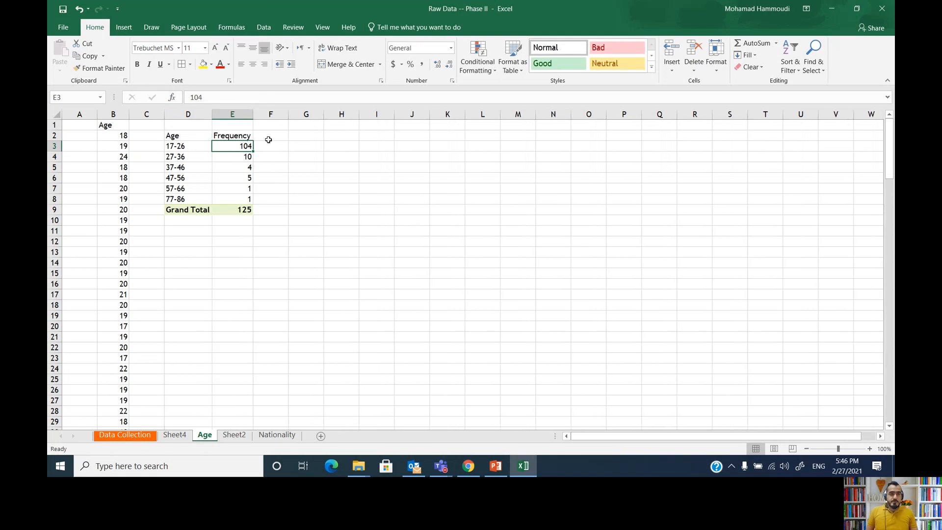
# Add the headers Lower Limit in F2 and Upper Limit in G2 beside the age frequency table.
pyautogui.click(273, 140)
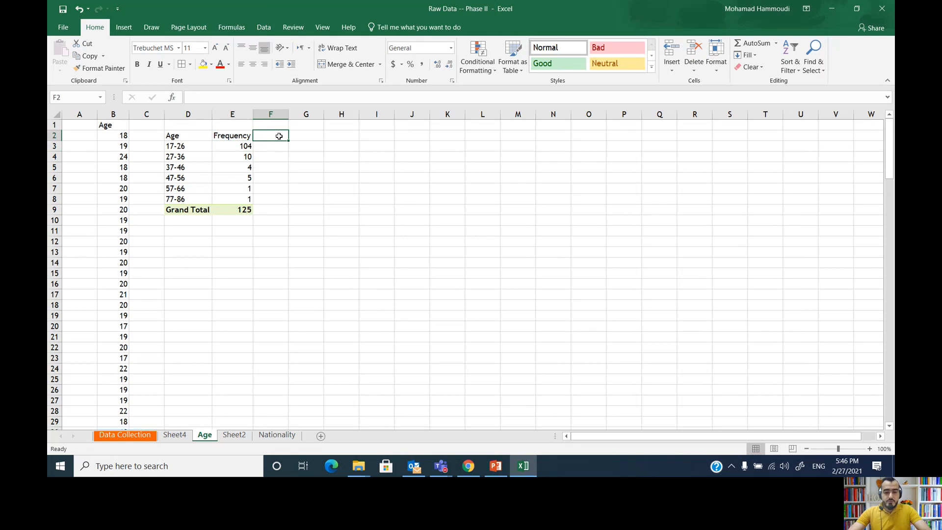
pyautogui.write('U')
pyautogui.press('BackSpace')
pyautogui.write('Lower')
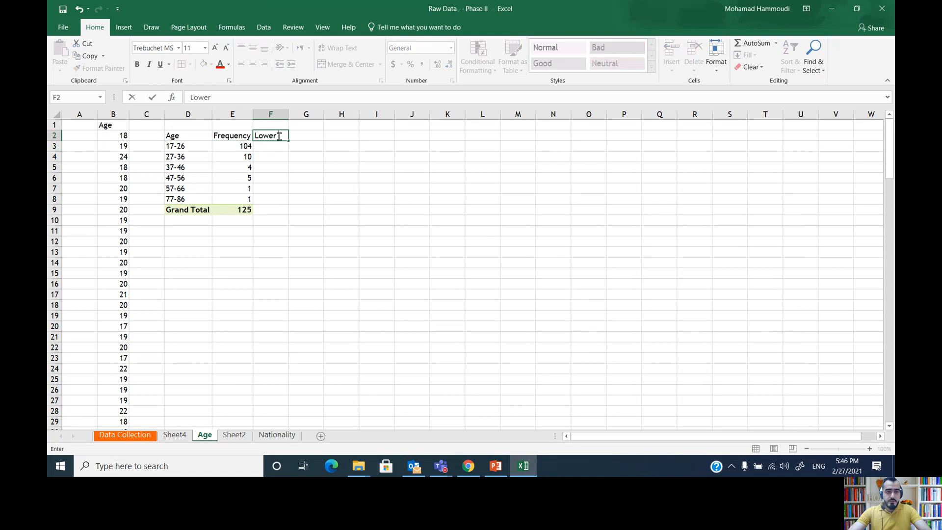
pyautogui.write(' Limt')
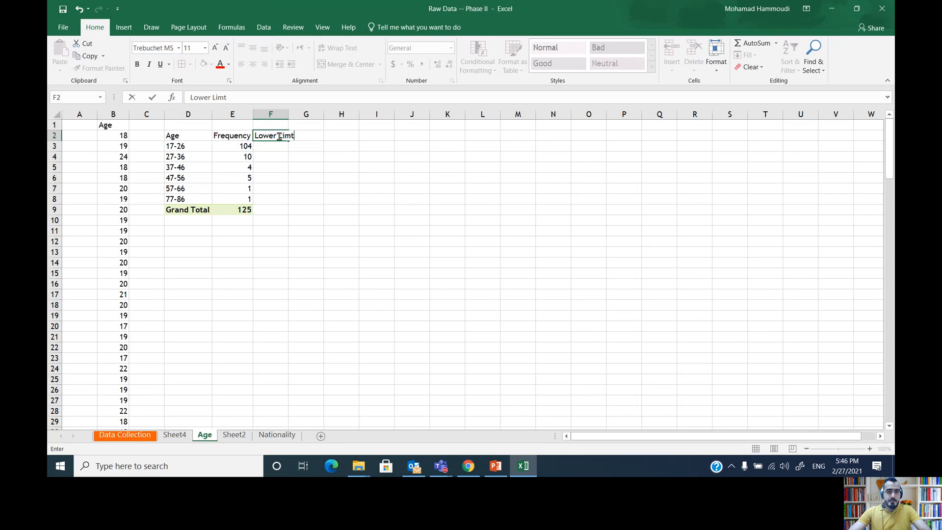
pyautogui.write('it')
pyautogui.press('Tab')
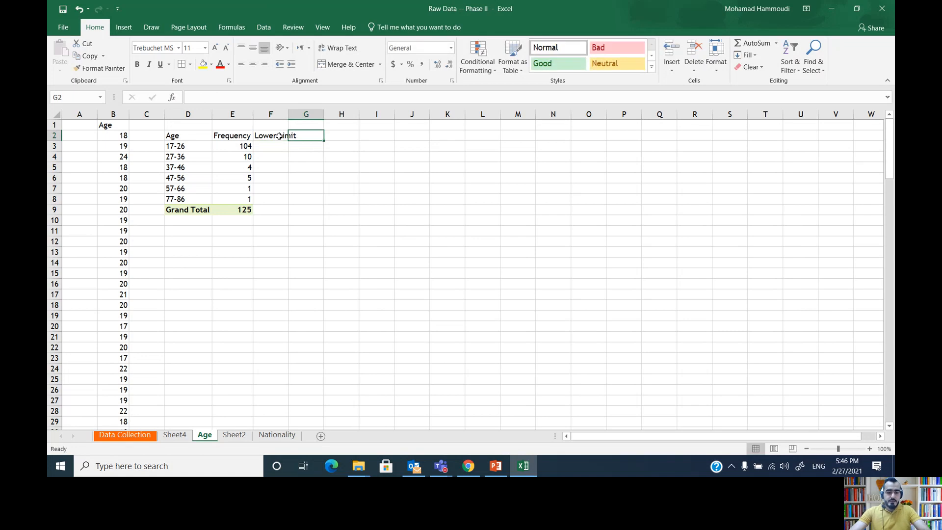
pyautogui.write('Upper Limit')
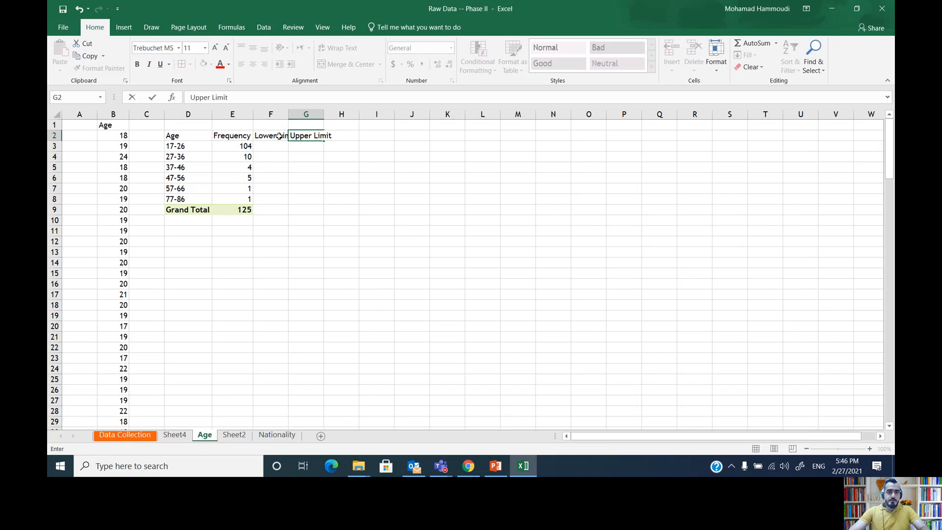
pyautogui.press('Return')
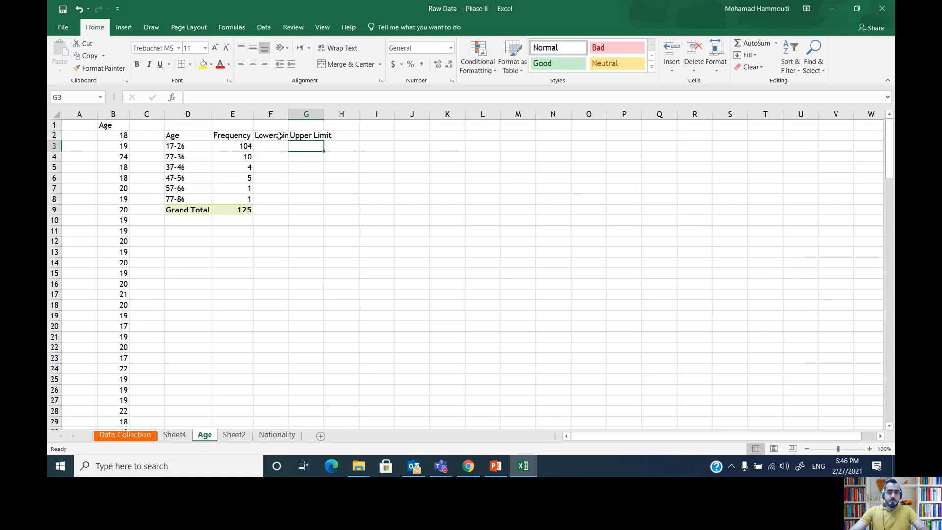
# Add the headers Relative Frequency, Percentage and Class Midpoint in H2, I2 and J2.
pyautogui.press('Up')
pyautogui.press('Right')
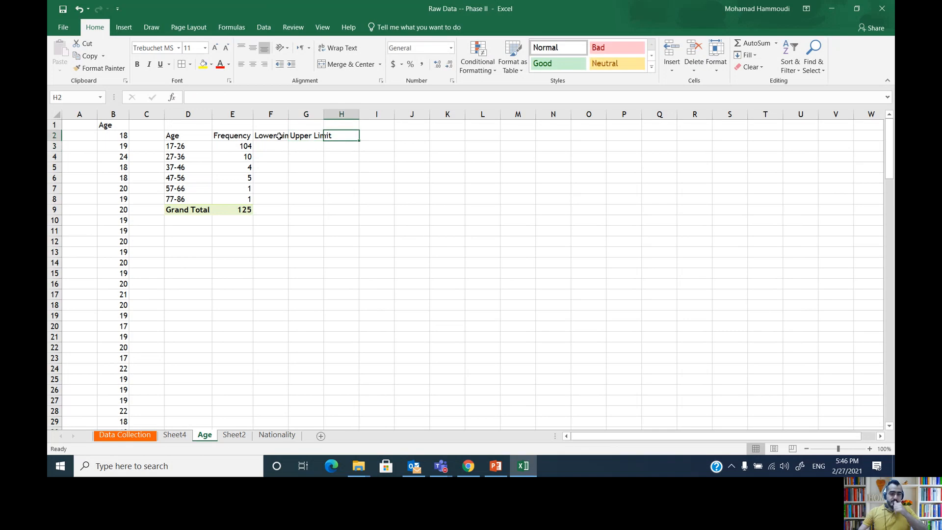
pyautogui.write('Relative ')
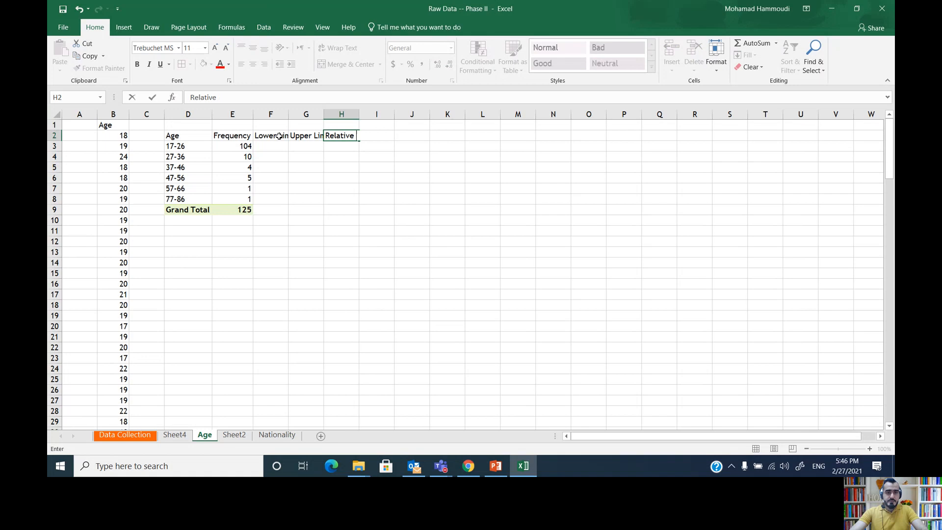
pyautogui.write('Frequenc')
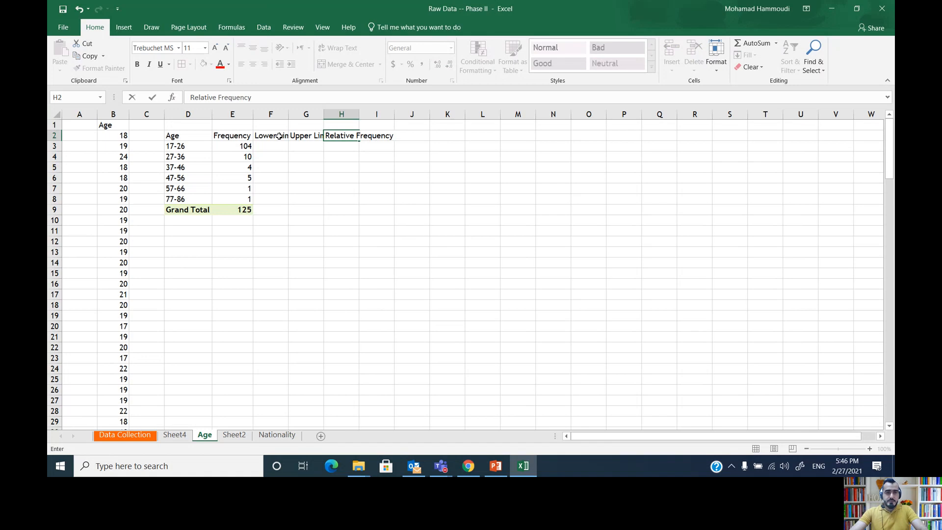
pyautogui.write('y')
pyautogui.press('Tab')
pyautogui.write('Pe')
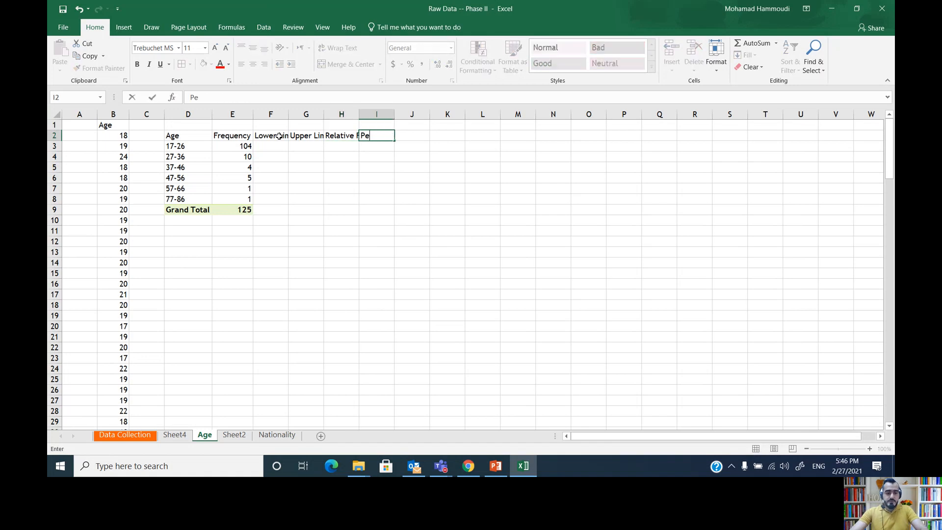
pyautogui.write('rcentage')
pyautogui.press('Tab')
pyautogui.write('Cl')
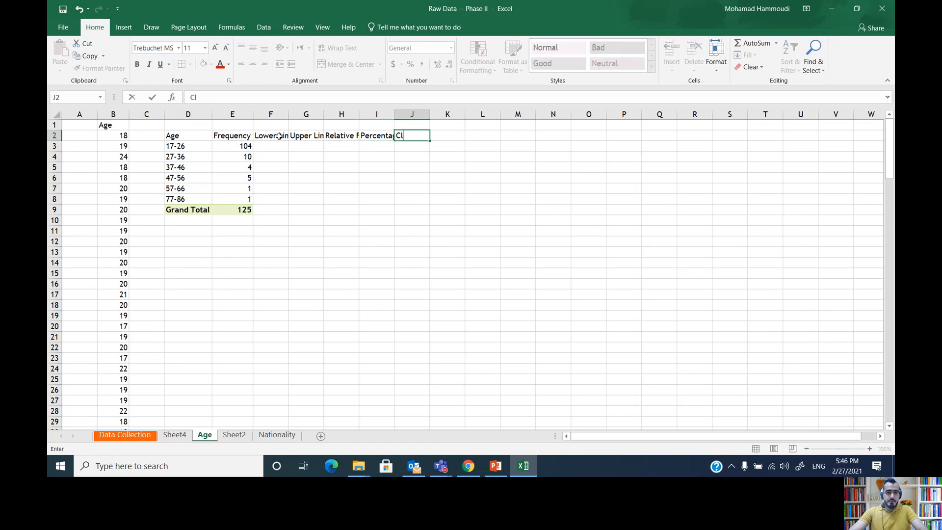
pyautogui.write('ass Midpoint')
pyautogui.press('Return')
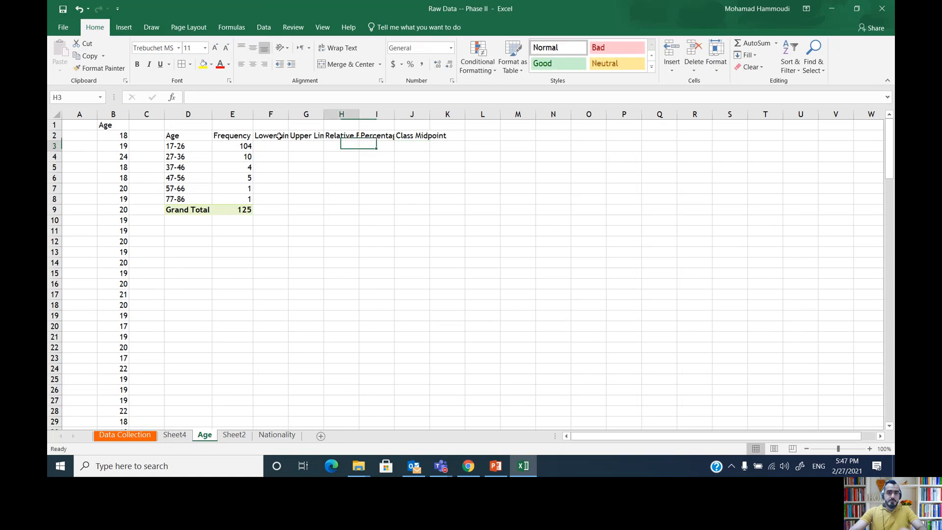
# Fit the widths of columns F through J to their headers.
pyautogui.doubleClick(290, 114)
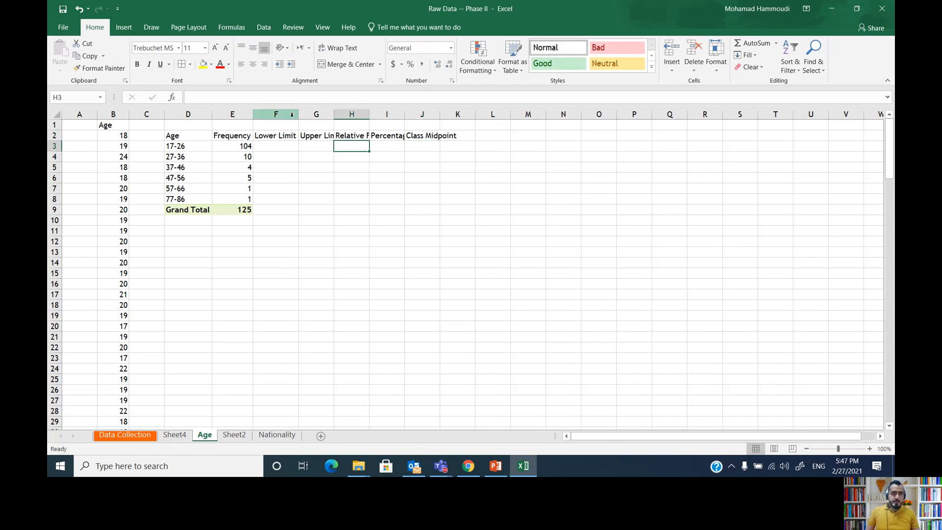
pyautogui.doubleClick(331, 114)
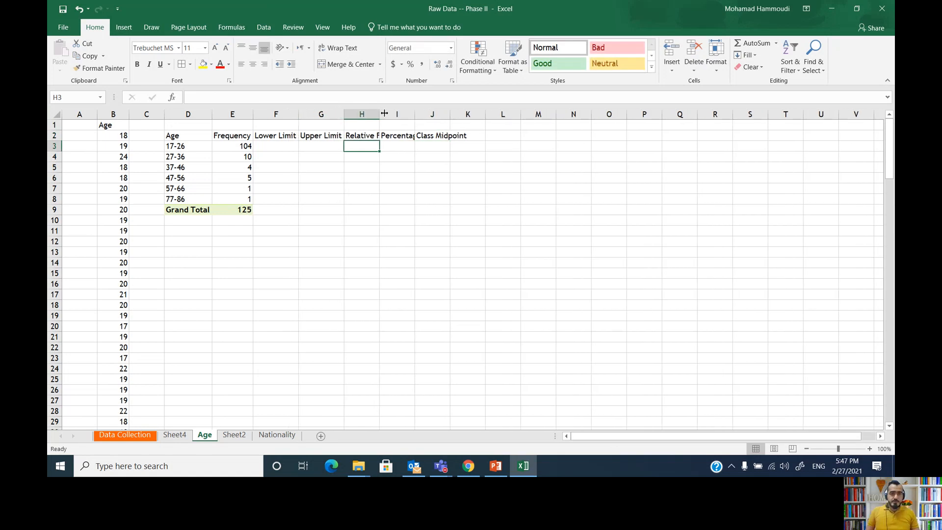
pyautogui.doubleClick(380, 115)
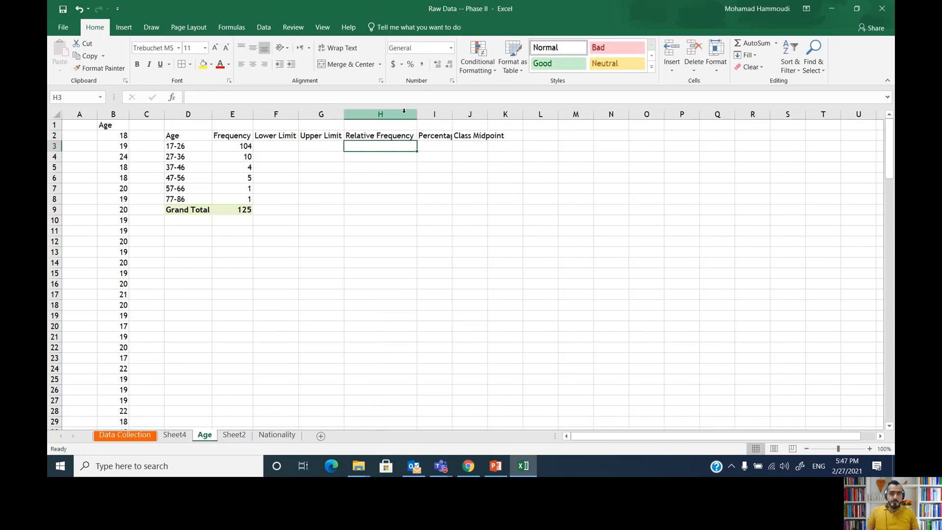
pyautogui.doubleClick(452, 114)
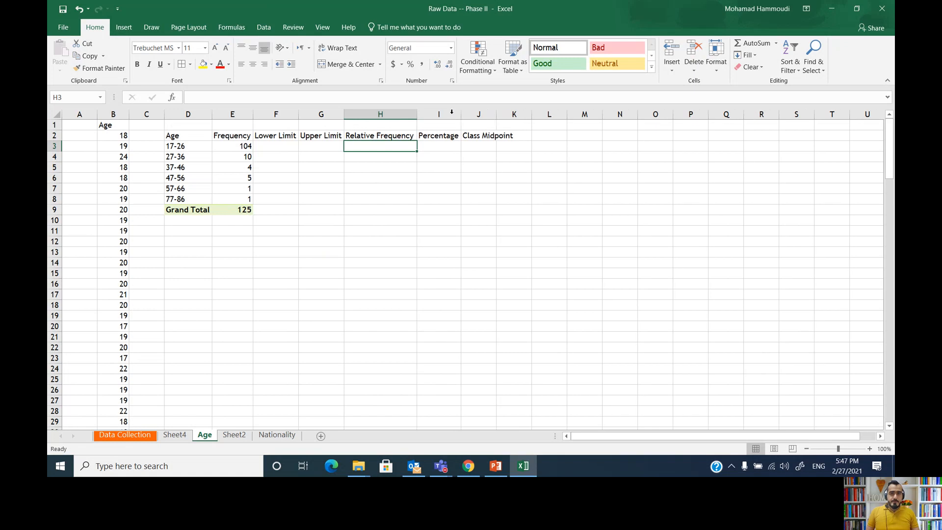
pyautogui.doubleClick(497, 114)
# Fill in the lower limits 17, 27, 37, 47, 57 and 77 in F3:F8.
pyautogui.click(284, 146)
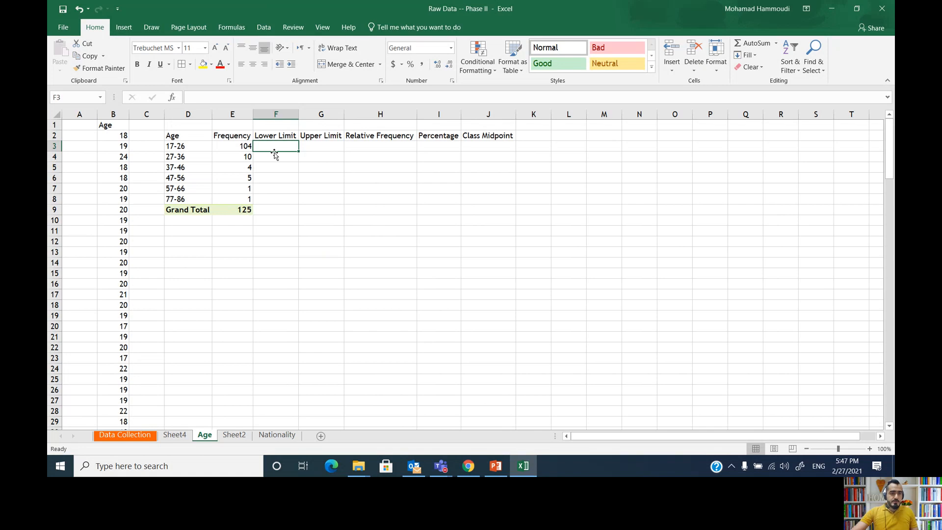
pyautogui.write('17')
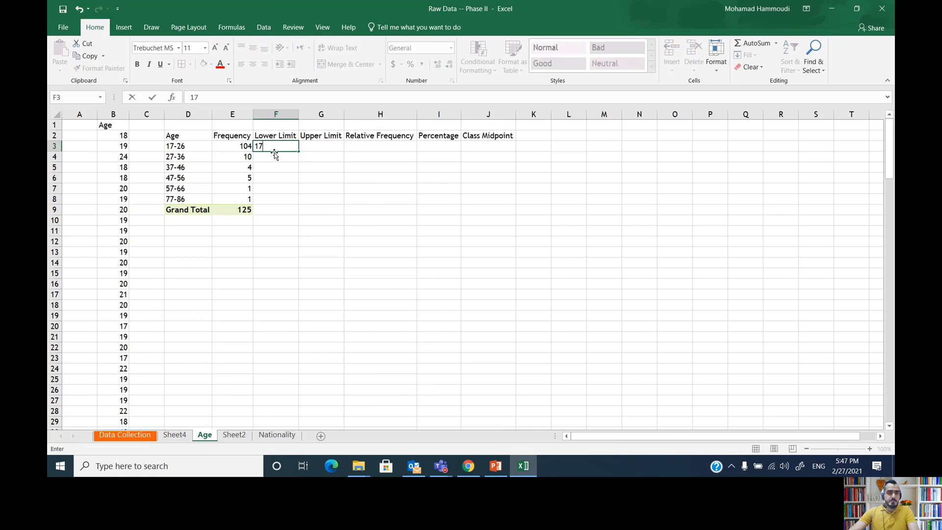
pyautogui.press('Return')
pyautogui.write('27')
pyautogui.press('Return')
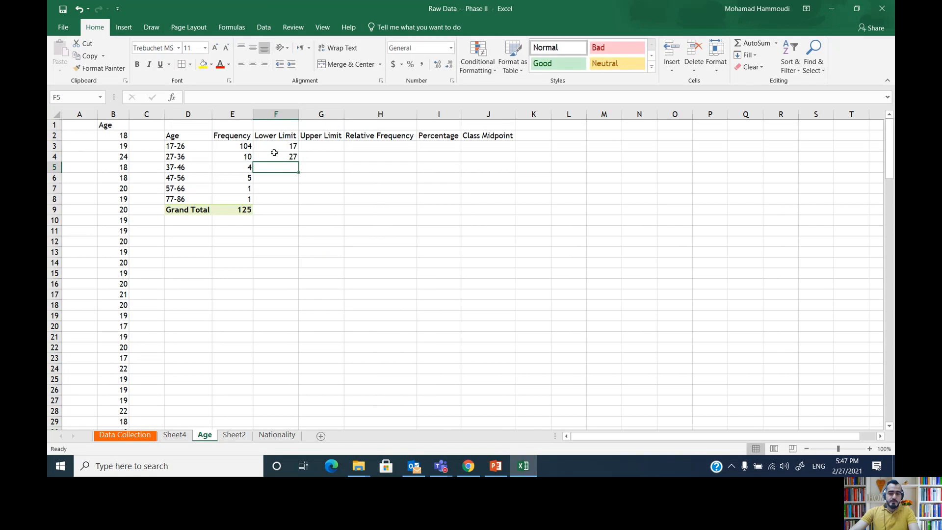
pyautogui.write('37')
pyautogui.write('47')
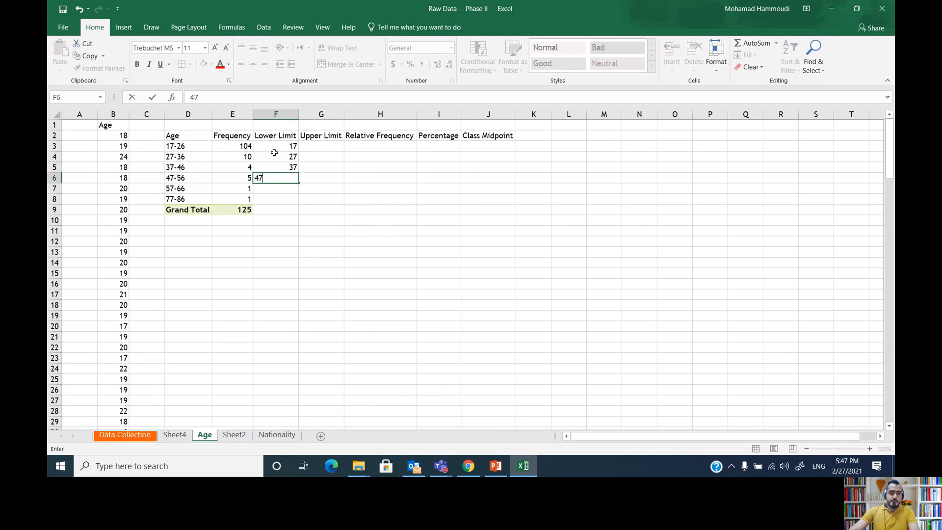
pyautogui.press('Return')
pyautogui.write('57')
pyautogui.press('Return')
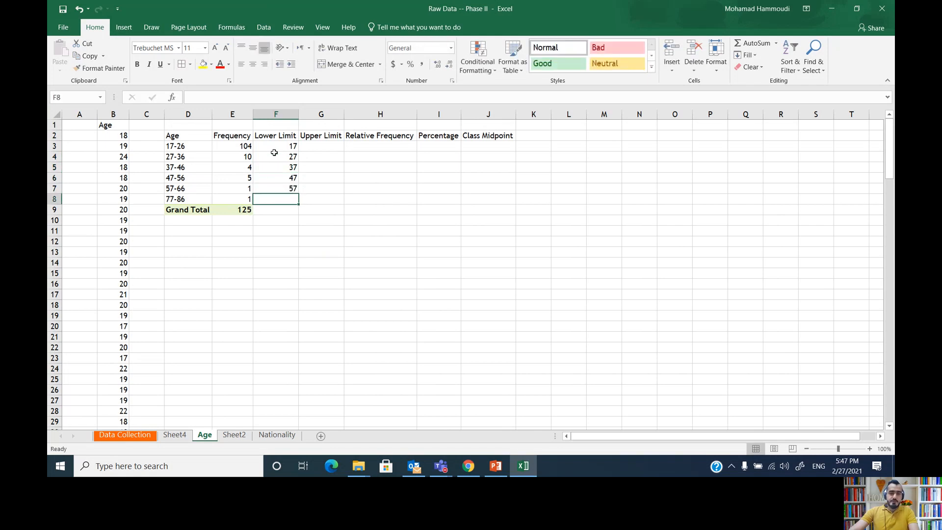
pyautogui.write('77')
pyautogui.press('Right')
# Fill in the upper limits 26, 36, 46, 56, 66 and 86 in G3:G8.
pyautogui.press('Up')
pyautogui.press('Up')
pyautogui.press('Up')
pyautogui.press('Up')
pyautogui.press('Up')
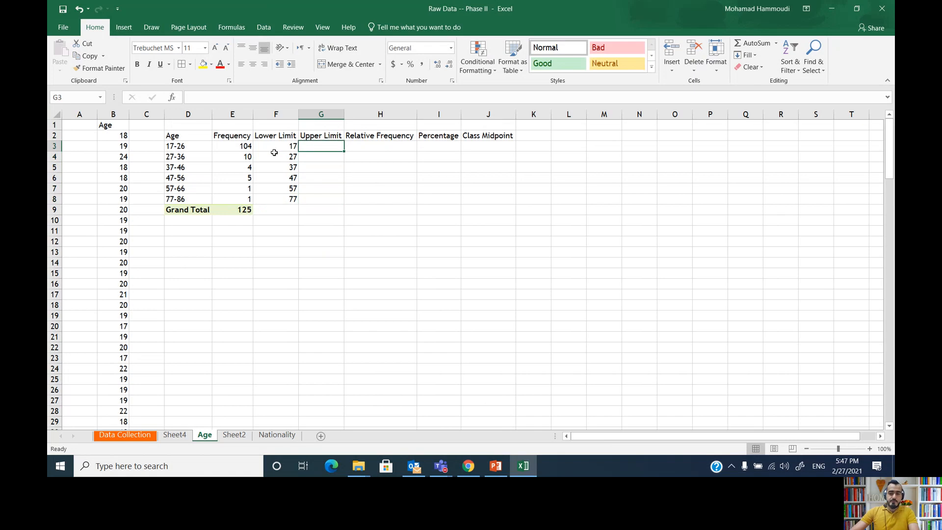
pyautogui.write('2')
pyautogui.press('Return')
pyautogui.write('36')
pyautogui.press('Return')
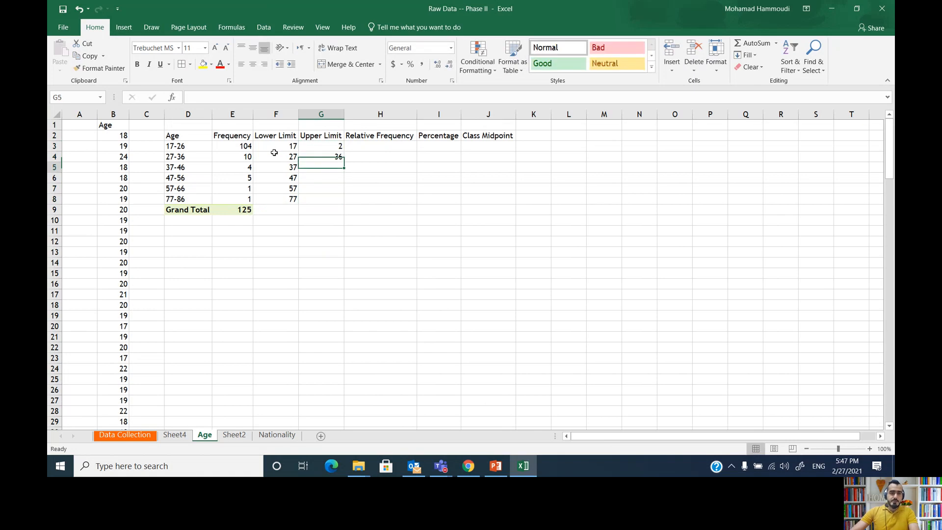
pyautogui.write('46')
pyautogui.press('Return')
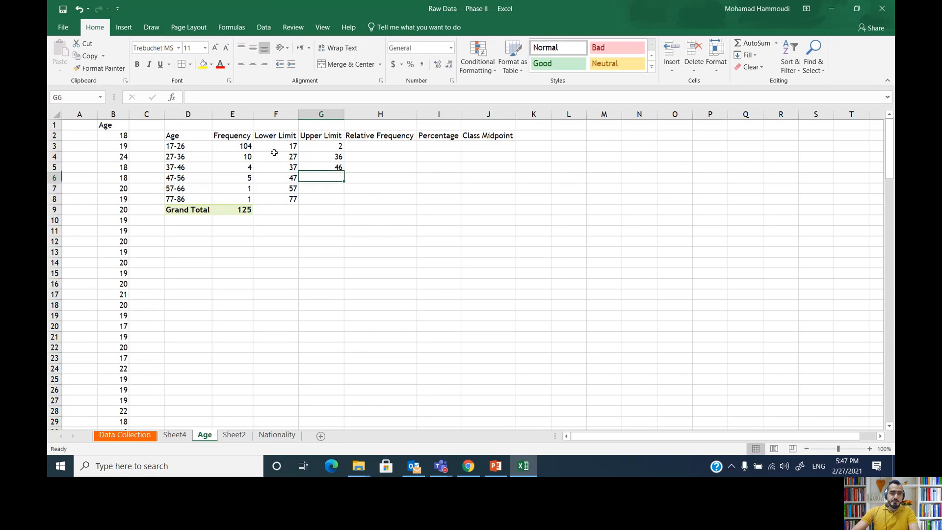
pyautogui.write('56')
pyautogui.press('Return')
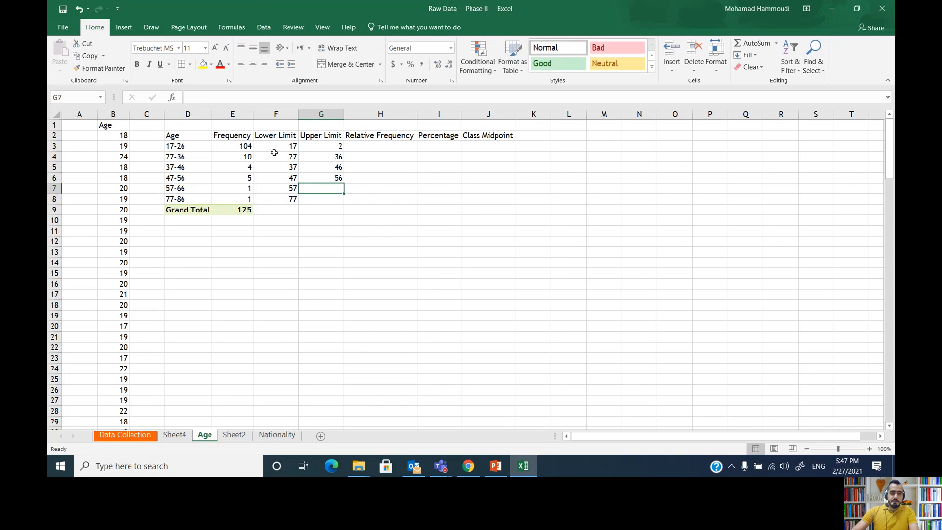
pyautogui.write('66')
pyautogui.press('Return')
pyautogui.write('86')
pyautogui.press('Return')
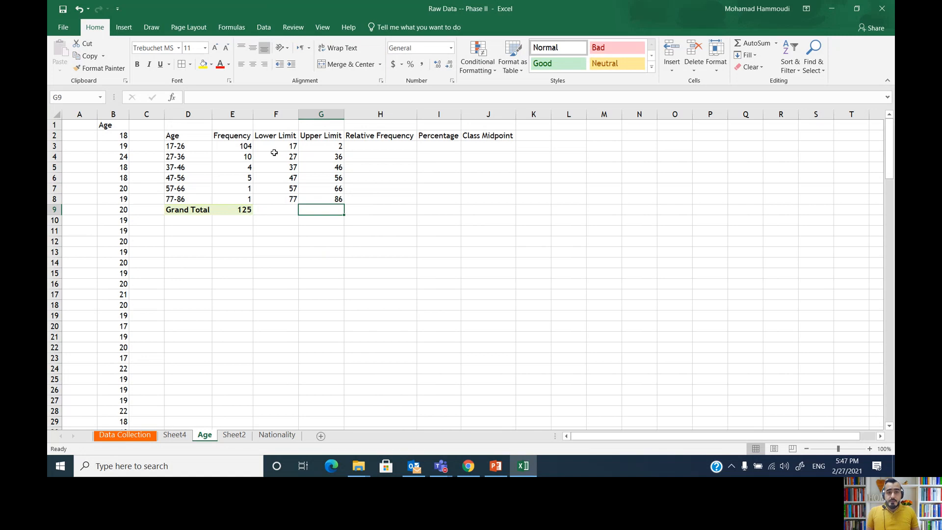
pyautogui.click(339, 145)
pyautogui.write('26')
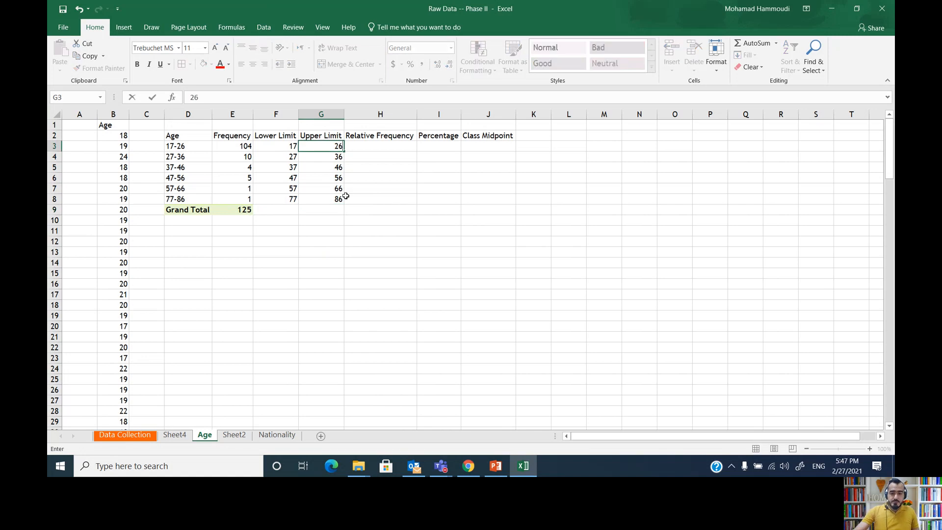
pyautogui.press('Tab')
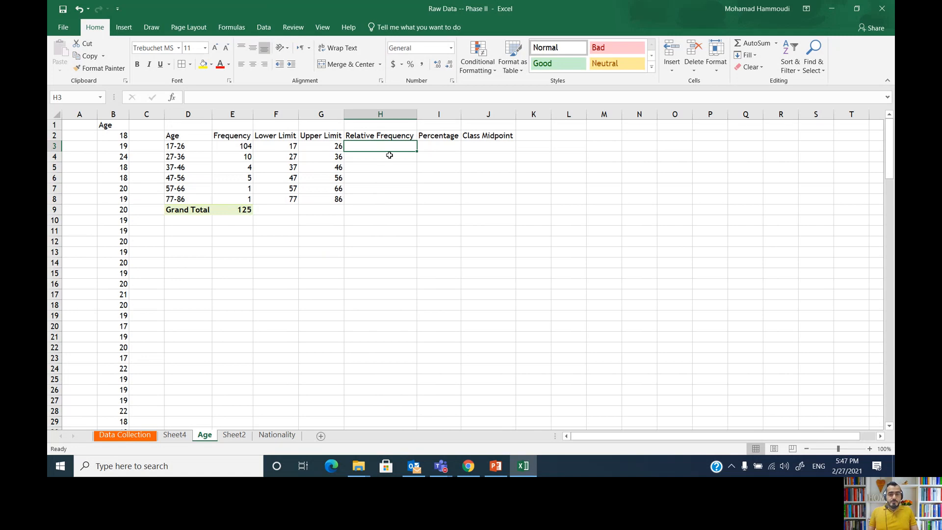
# Calculate the first relative frequency in H3 with =E3/$E$9 and copy the formula down through H9.
pyautogui.write('=')
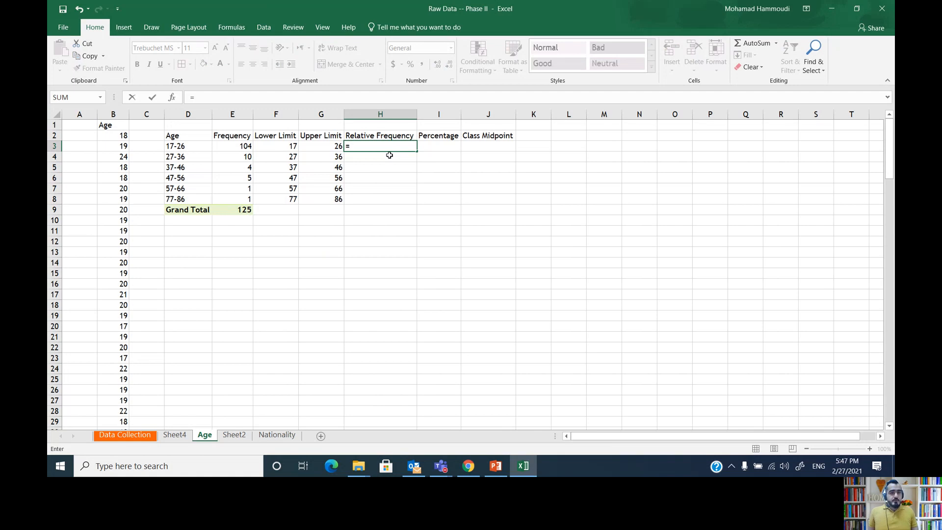
pyautogui.click(240, 148)
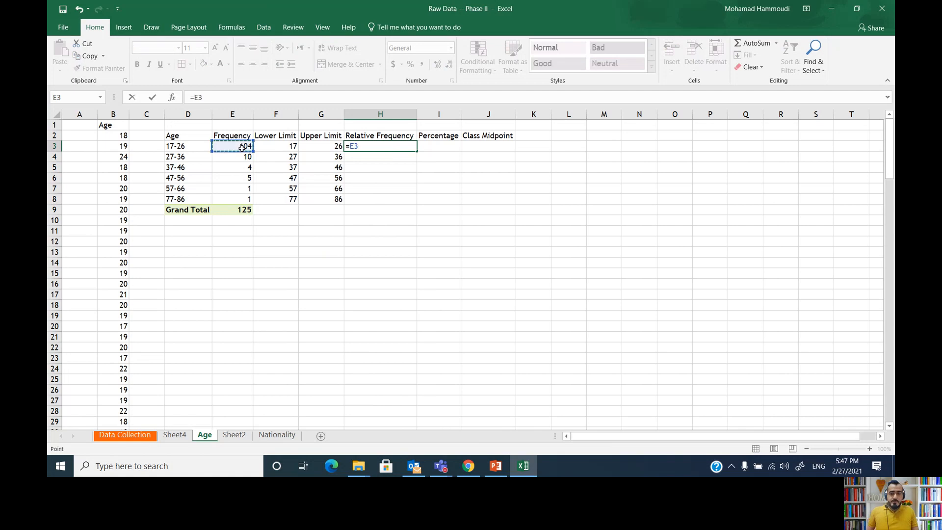
pyautogui.write('/')
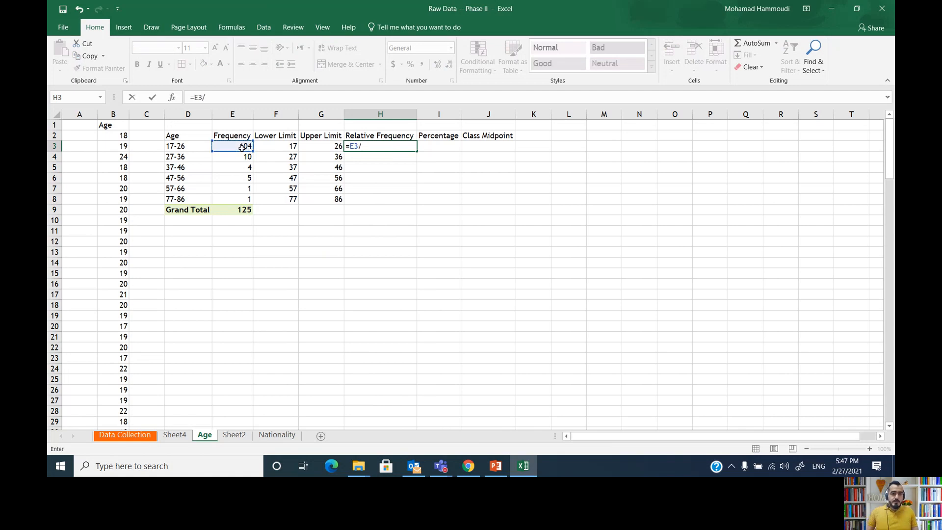
pyautogui.click(233, 211)
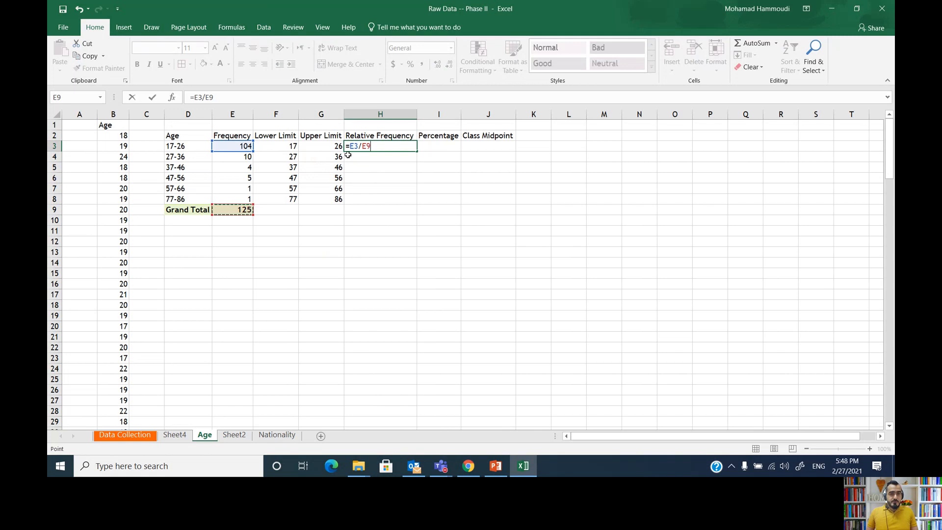
pyautogui.click(367, 146)
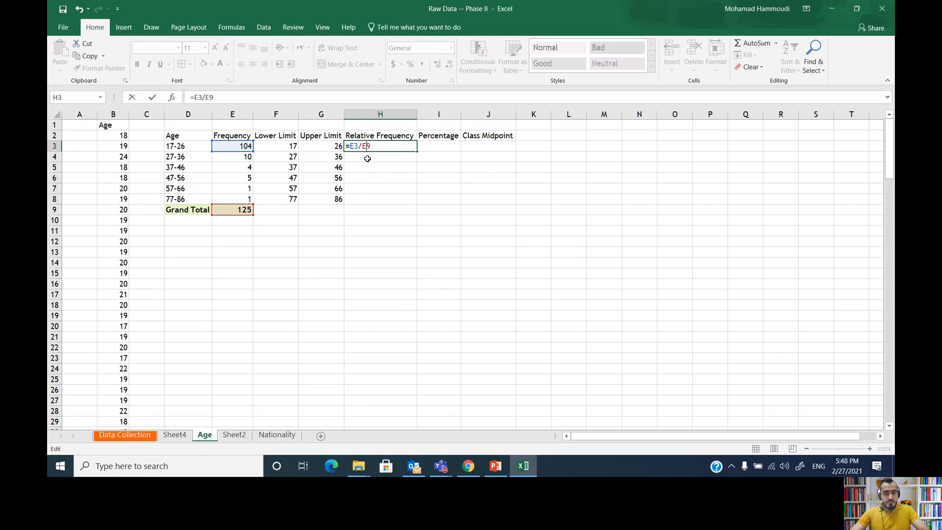
pyautogui.press('Left')
pyautogui.write('$')
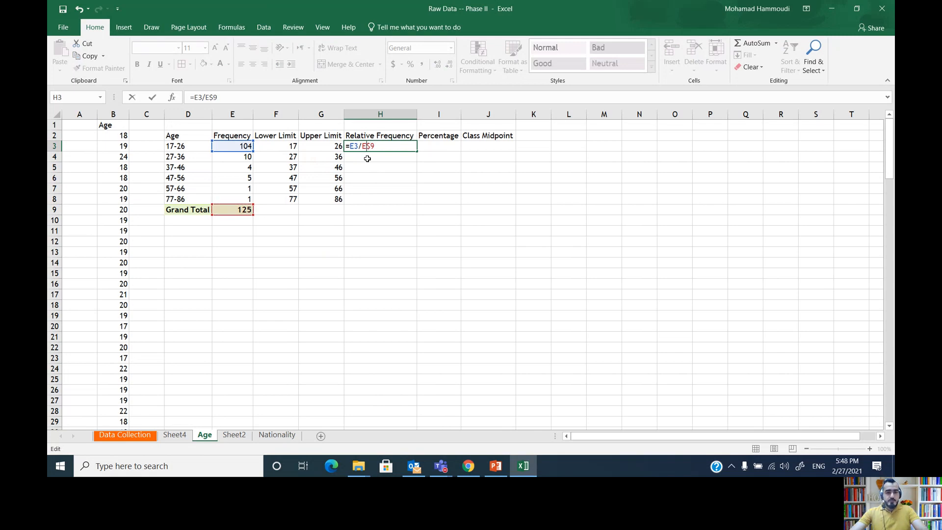
pyautogui.press('Left')
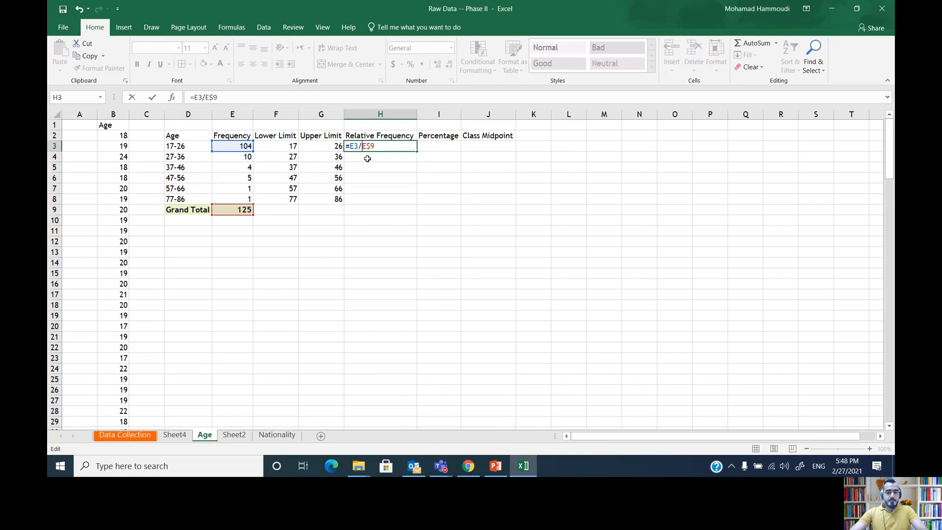
pyautogui.press('Return')
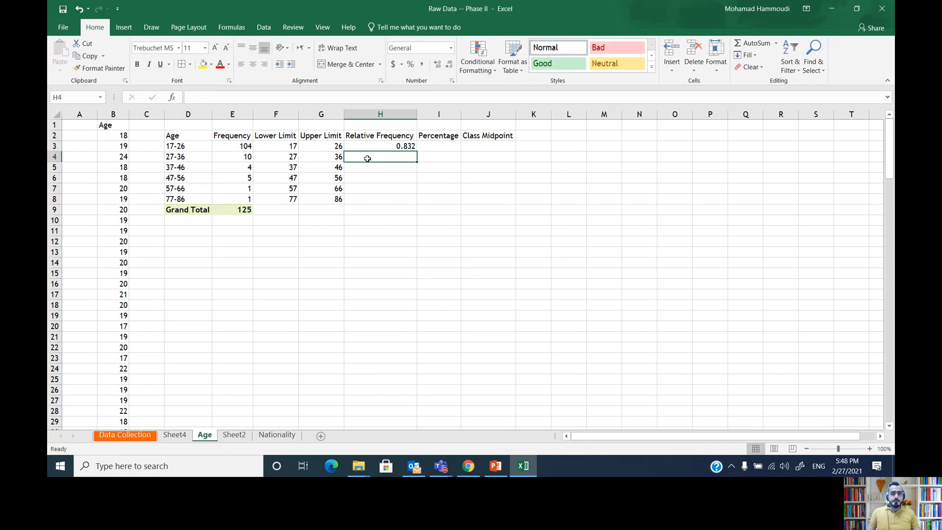
pyautogui.click(404, 148)
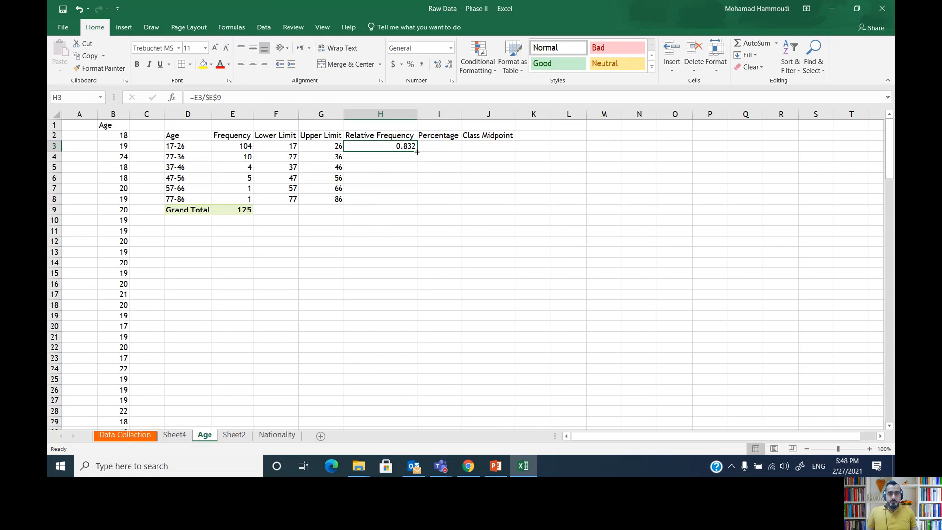
pyautogui.moveTo(418, 152); pyautogui.dragTo(414, 215)
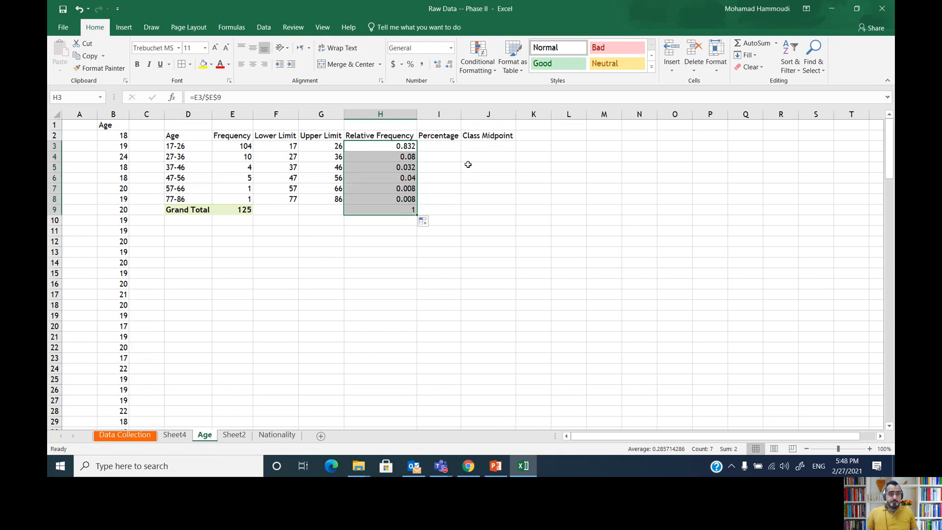
# Fill I3:I9 with the relative frequencies using =H3 copied down, formatted as percentages with one decimal place.
pyautogui.click(443, 153)
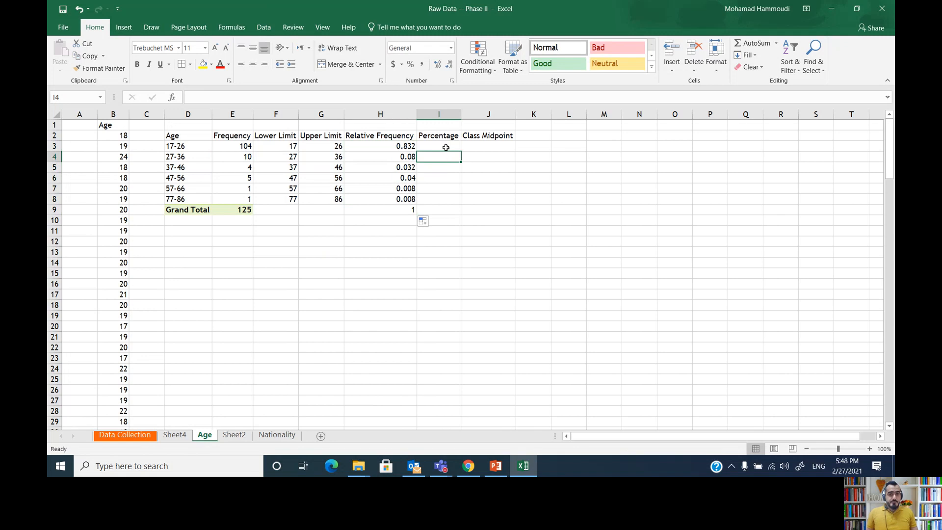
pyautogui.click(446, 147)
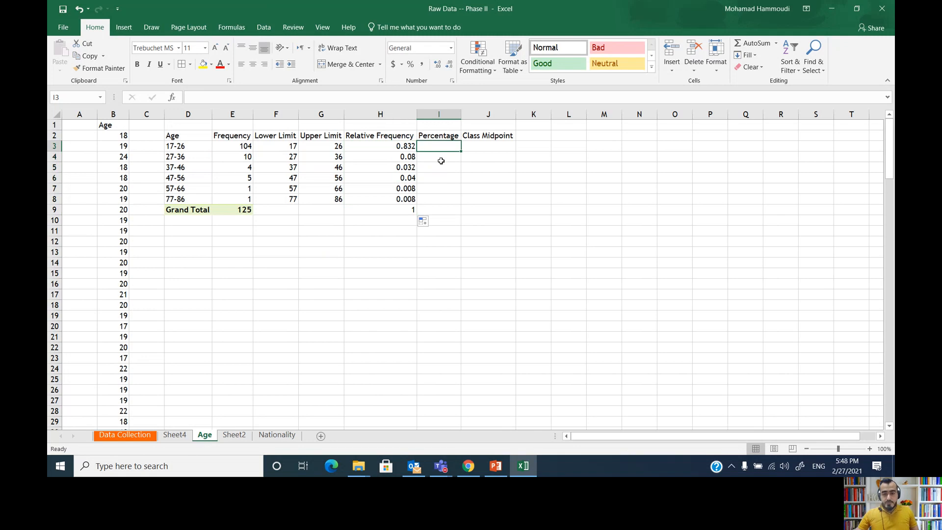
pyautogui.write('=')
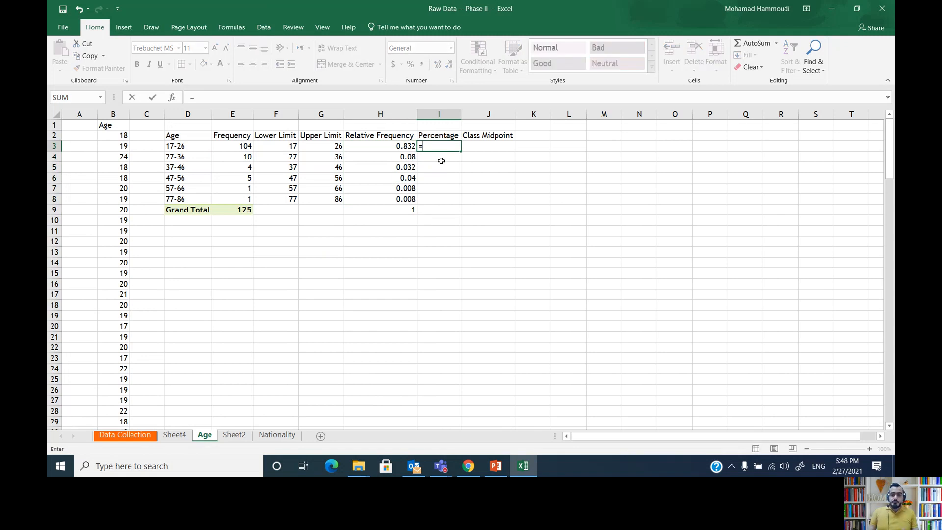
pyautogui.click(403, 146)
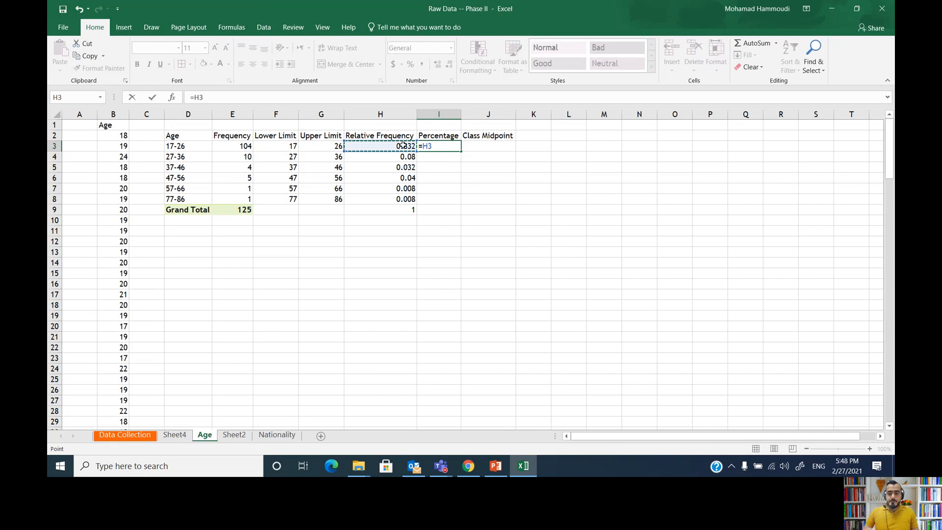
pyautogui.press('Return')
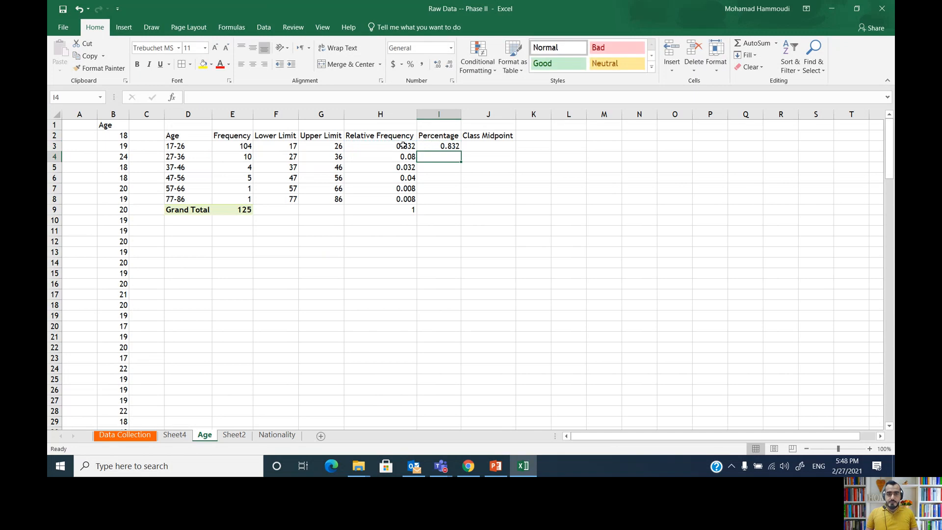
pyautogui.click(448, 147)
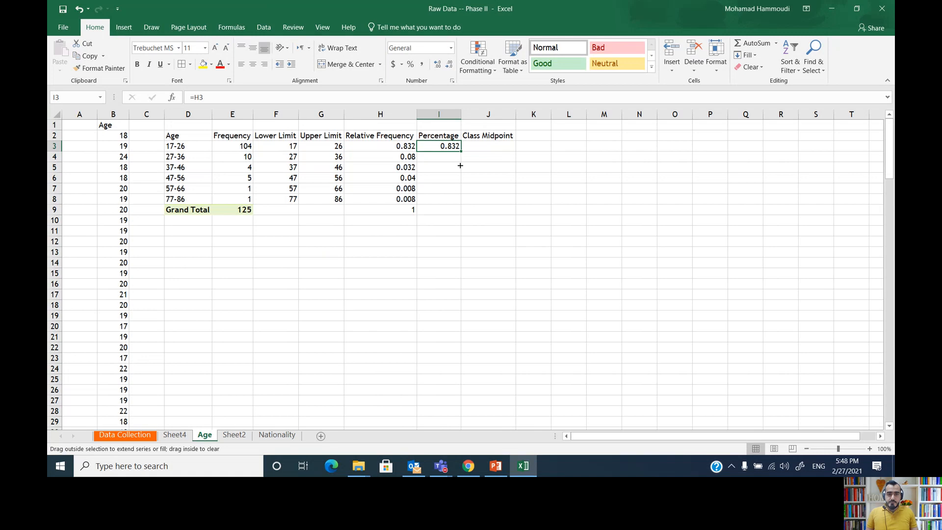
pyautogui.moveTo(460, 151); pyautogui.dragTo(455, 211)
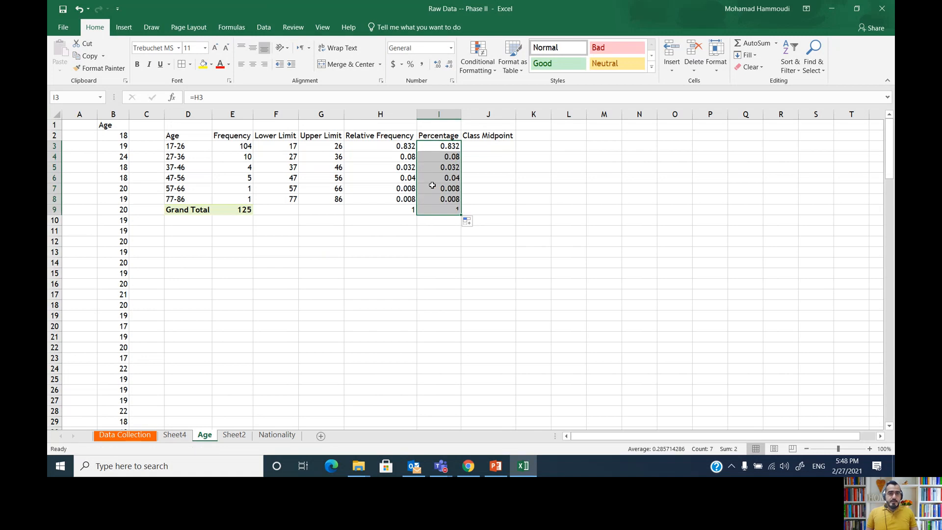
pyautogui.click(410, 66)
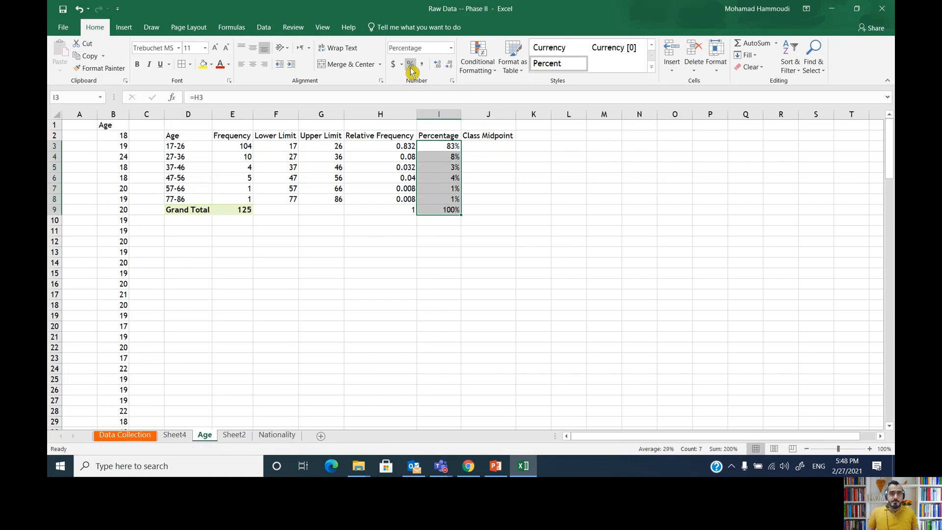
pyautogui.click(437, 69)
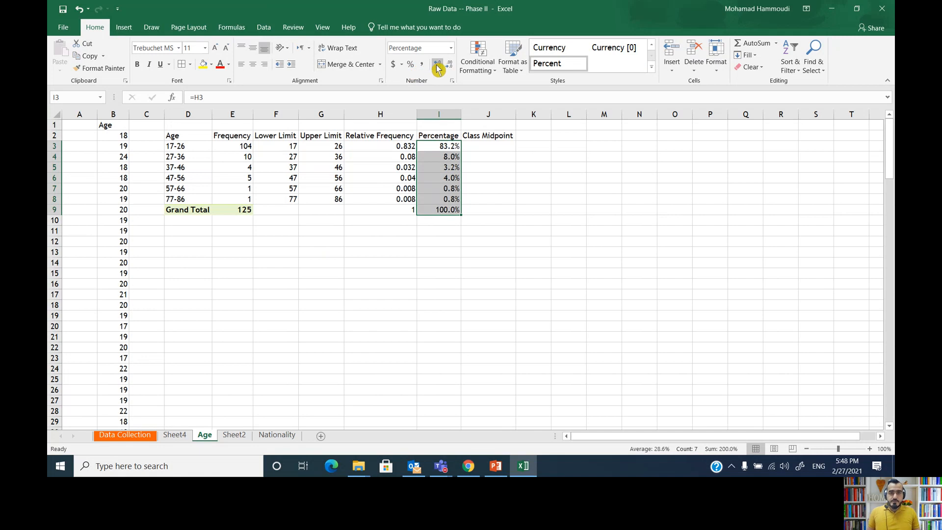
# Begin the class midpoint formula in J3 by adding the lower and upper limits, =(F3+G3.
pyautogui.click(495, 148)
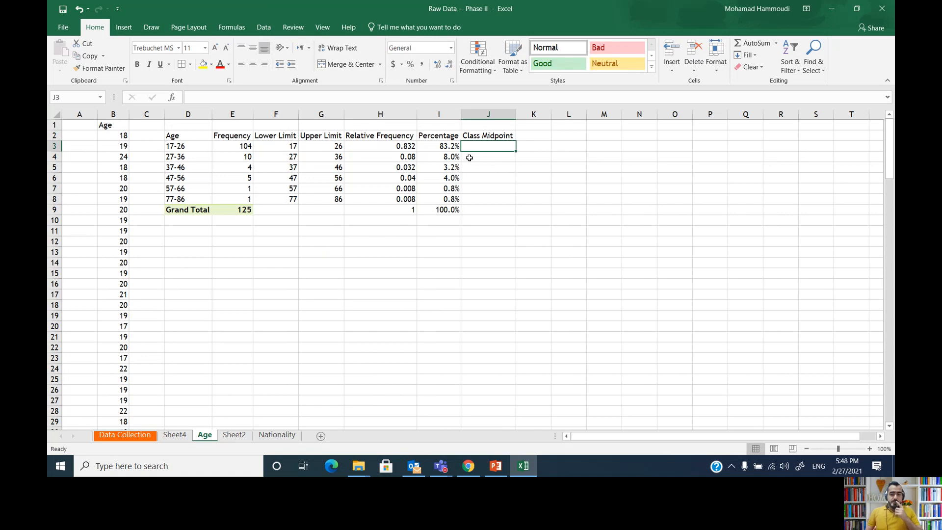
pyautogui.write('=')
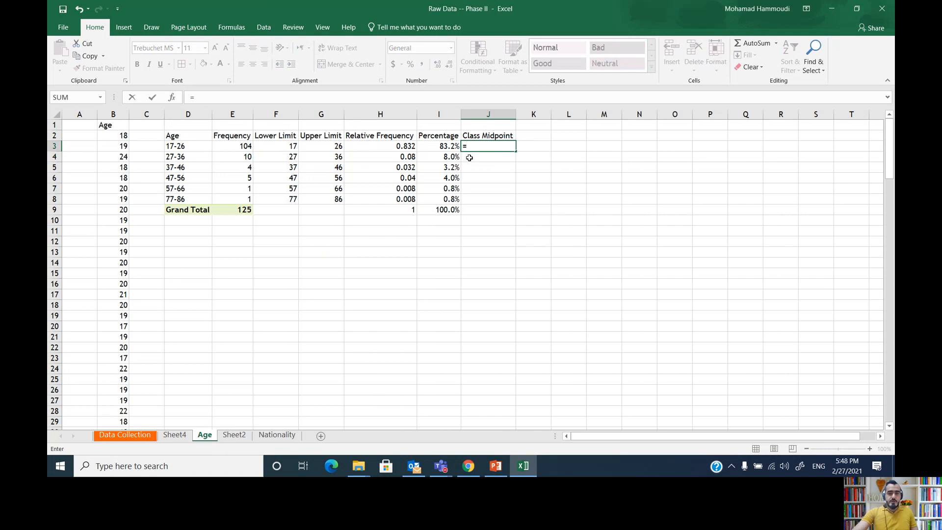
pyautogui.write('(')
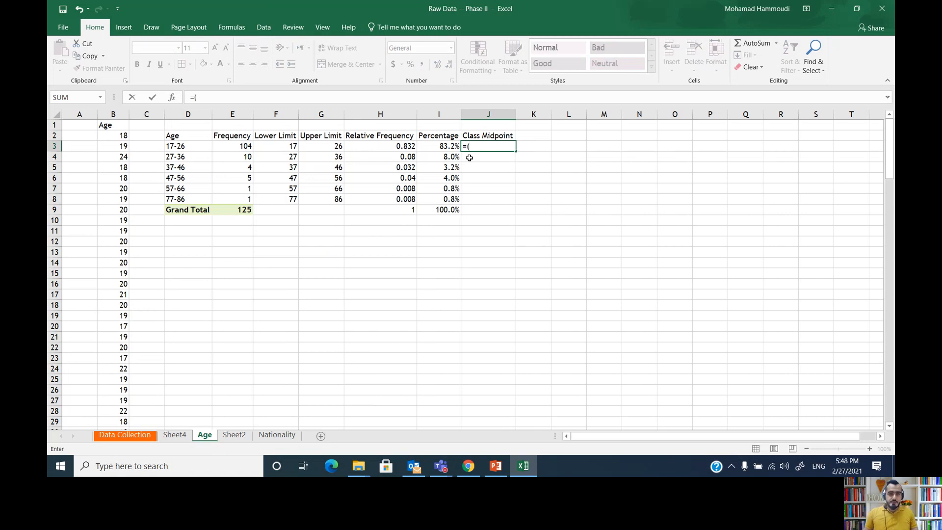
pyautogui.click(296, 146)
pyautogui.write('+')
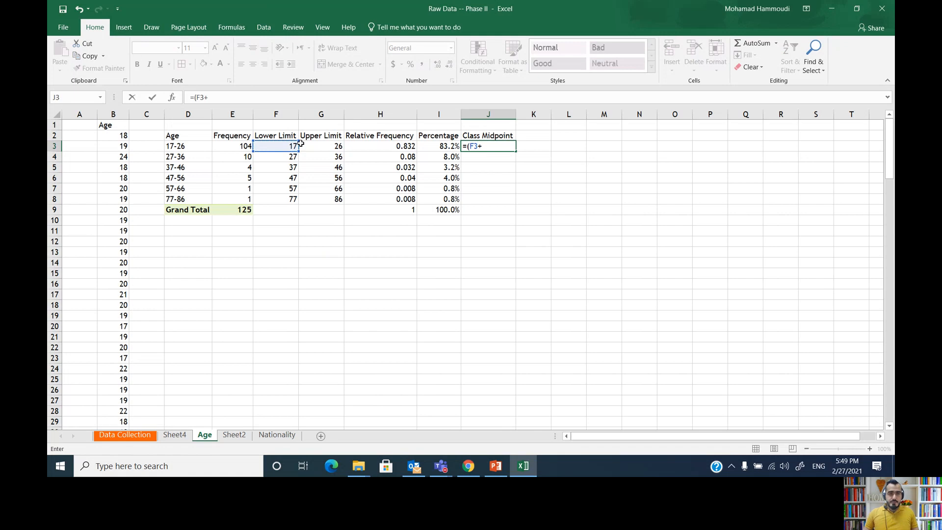
pyautogui.click(326, 148)
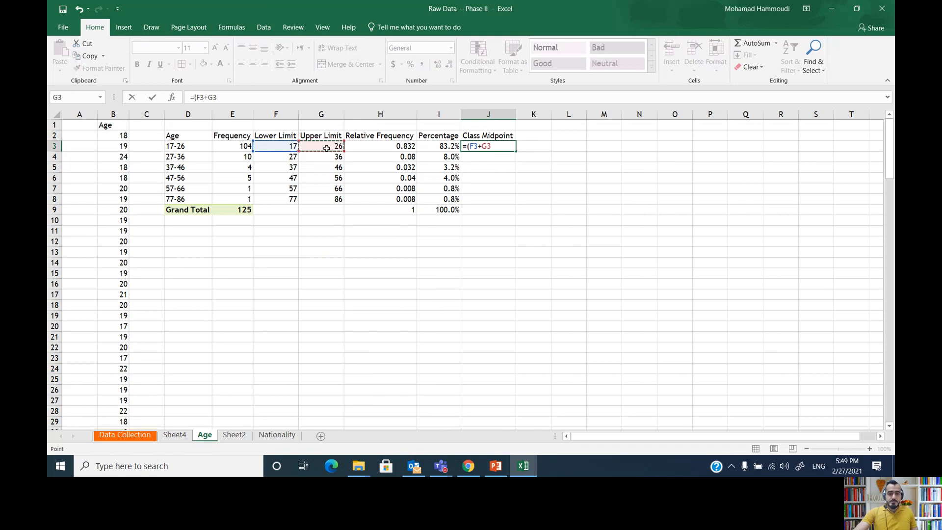
# Complete the first class midpoint formula as =(F3+G3)/2 and fill it down through the 77-86 class.
pyautogui.write(')/2')
pyautogui.press('Return')
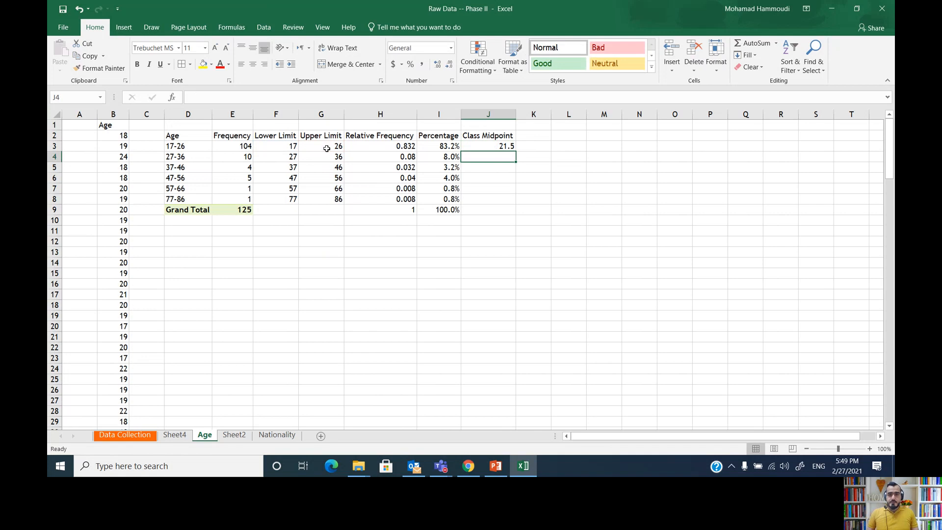
pyautogui.click(512, 147)
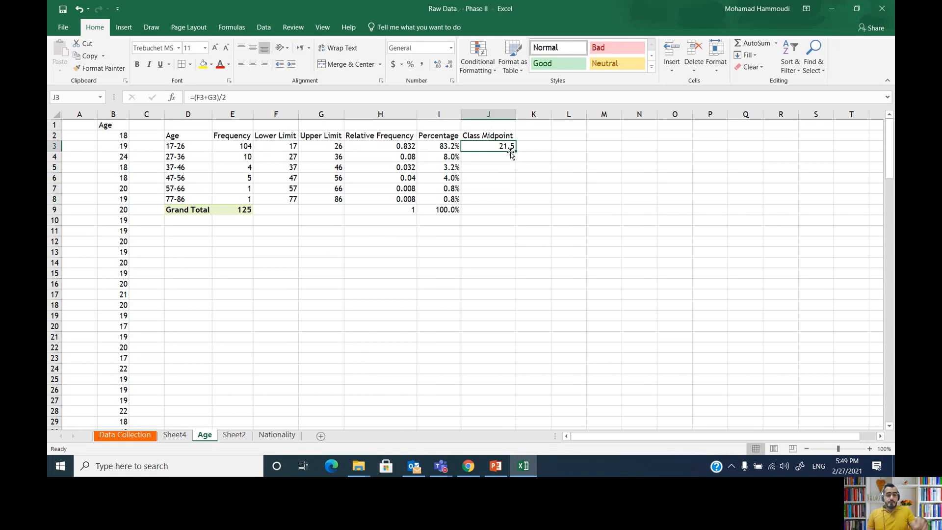
pyautogui.moveTo(515, 152); pyautogui.dragTo(514, 203)
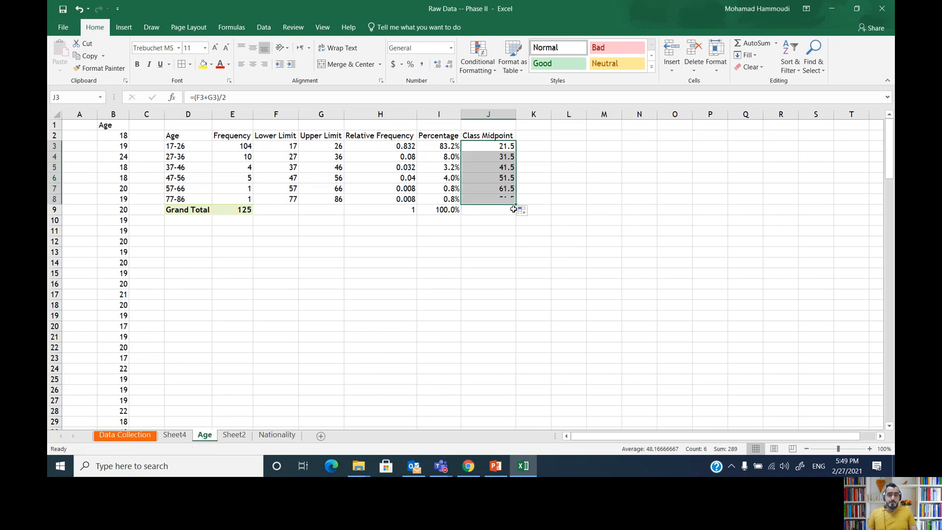
pyautogui.click(498, 147)
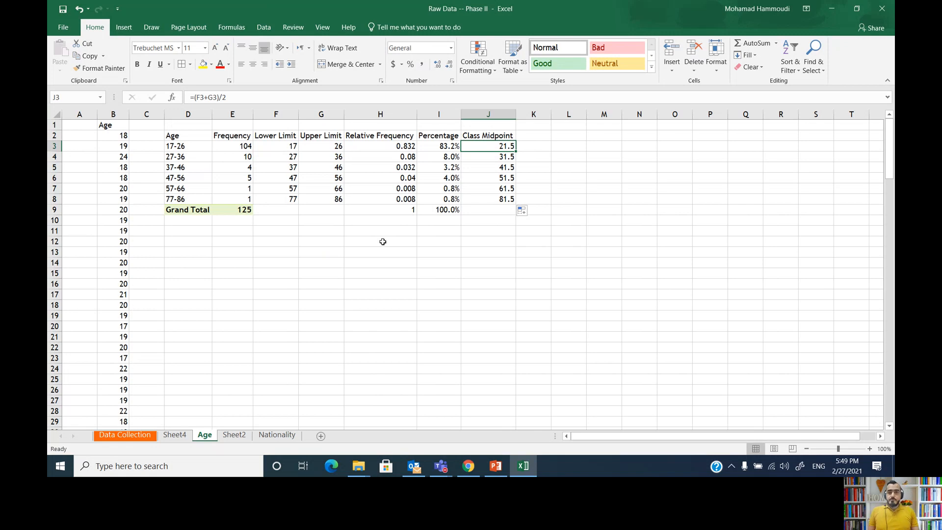
# Center the contents of the whole frequency table D2:J9 and apply borders to all its cells.
pyautogui.moveTo(496, 214); pyautogui.dragTo(201, 132)
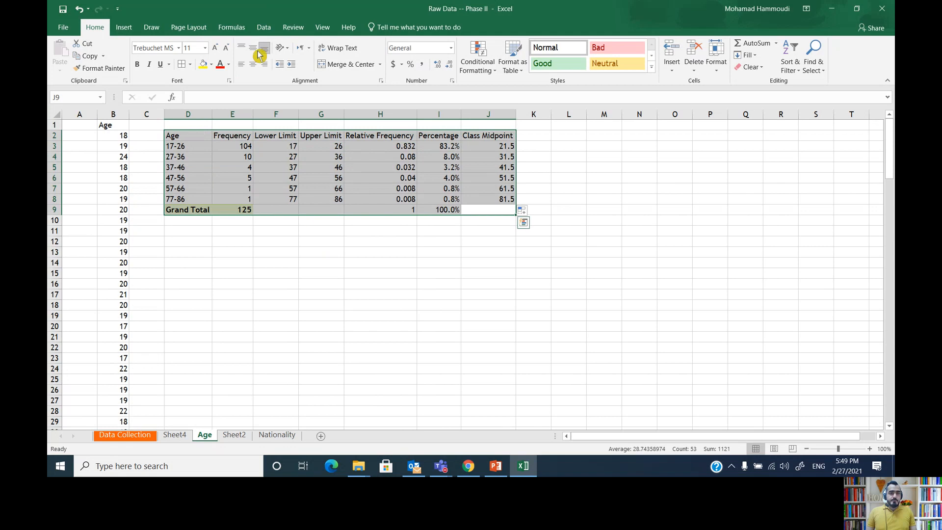
pyautogui.click(252, 68)
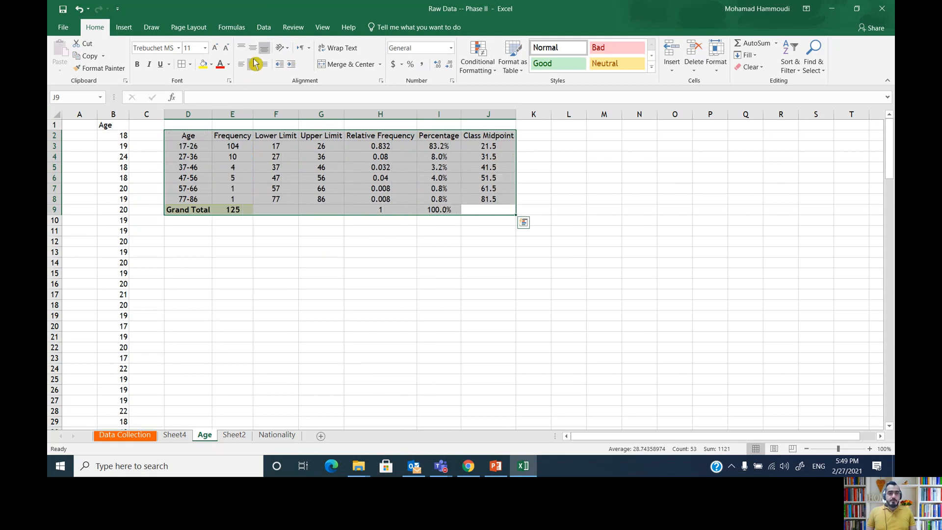
pyautogui.click(182, 66)
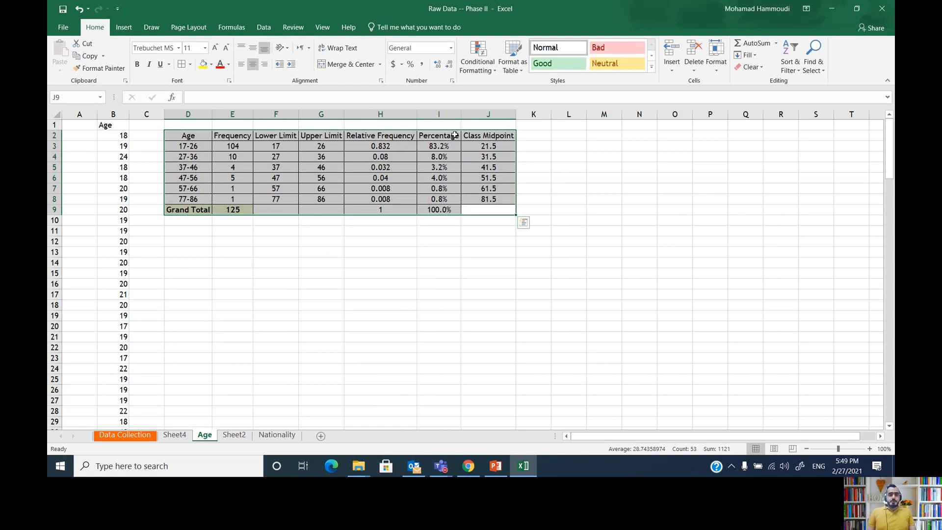
pyautogui.click(582, 190)
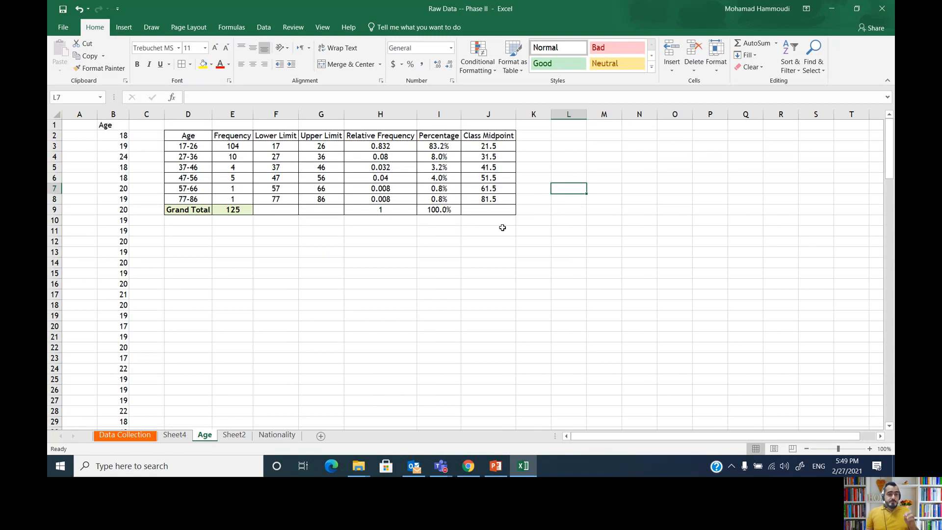
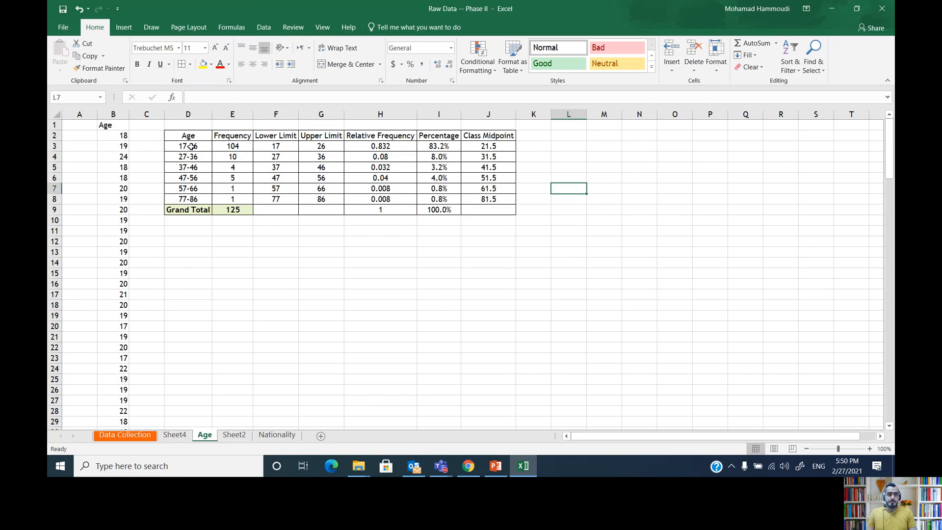
# Insert a 2-D clustered column chart from the age classes and their frequencies in D3:E8.
pyautogui.moveTo(191, 146); pyautogui.dragTo(220, 196)
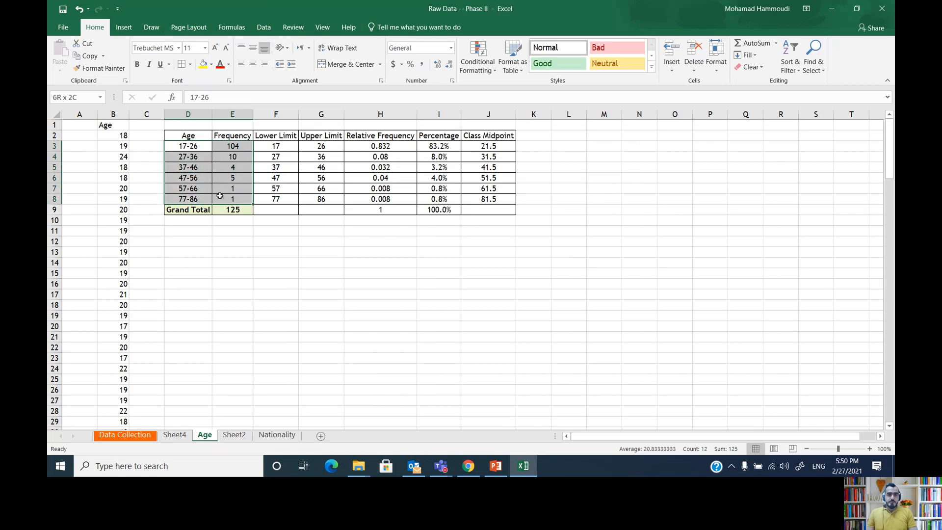
pyautogui.click(124, 27)
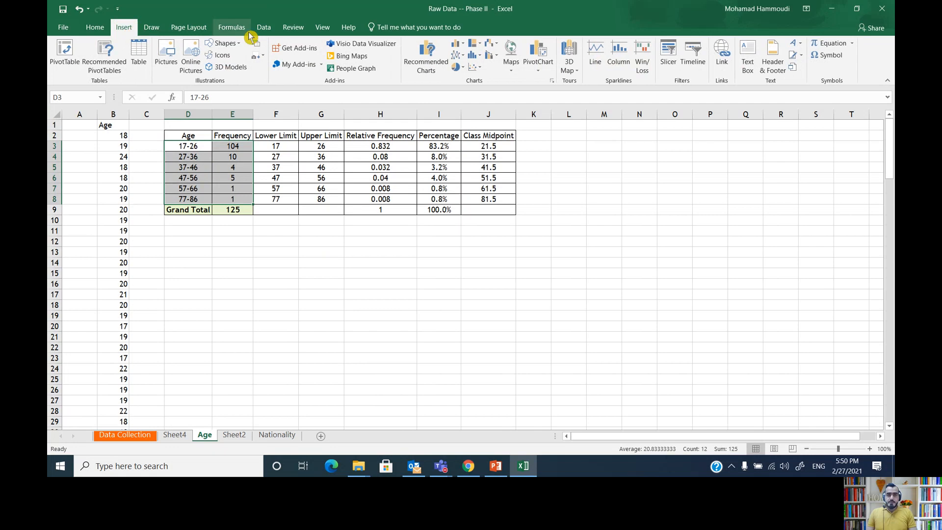
pyautogui.click(461, 45)
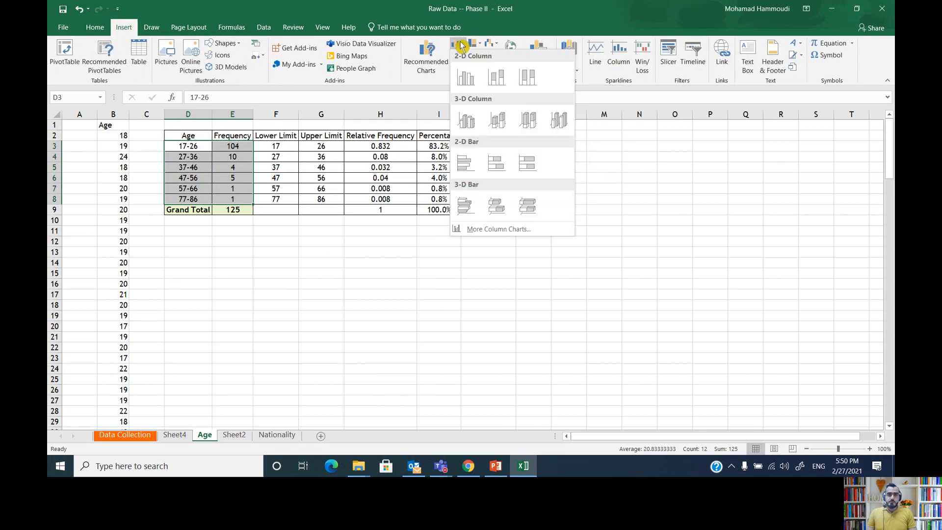
pyautogui.click(466, 74)
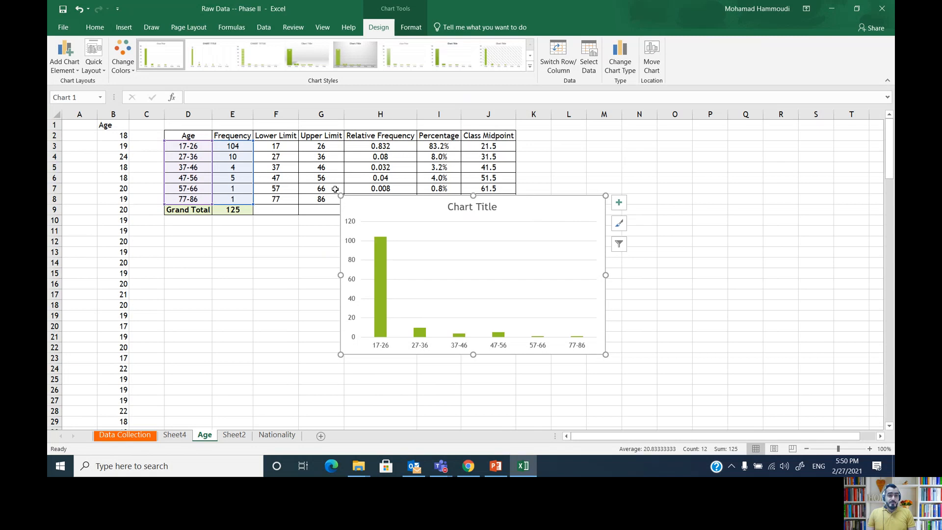
# Resize the column chart and place it directly below the frequency table, starting under the Age column.
pyautogui.moveTo(342, 197); pyautogui.dragTo(375, 216)
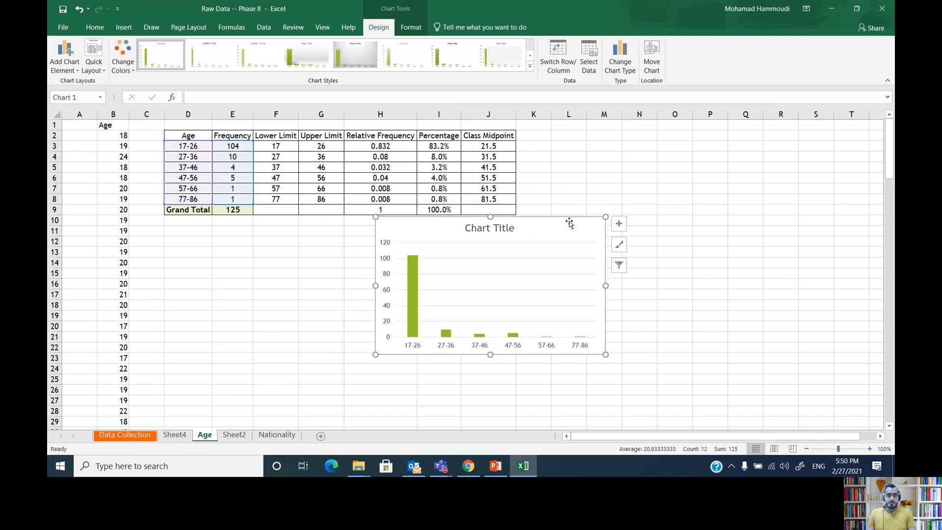
pyautogui.moveTo(606, 216); pyautogui.dragTo(636, 207)
pyautogui.click(485, 240)
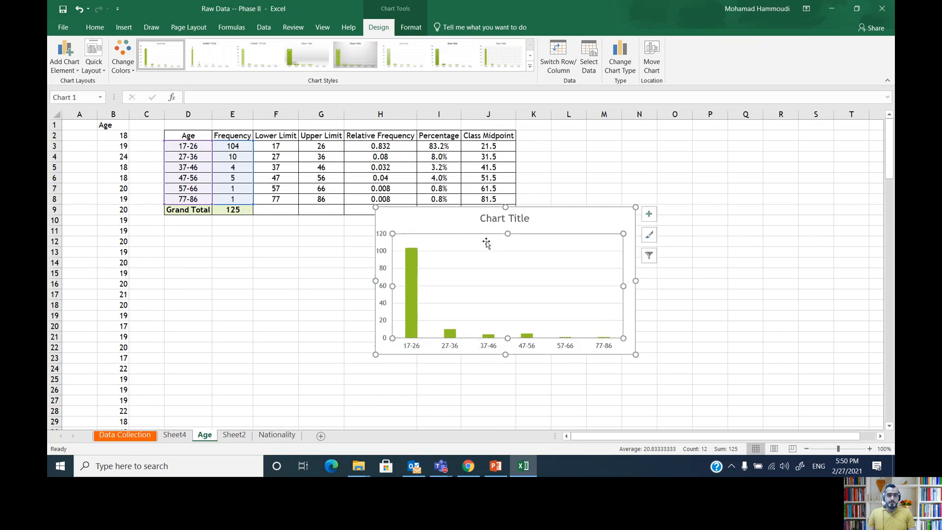
pyautogui.click(78, 9)
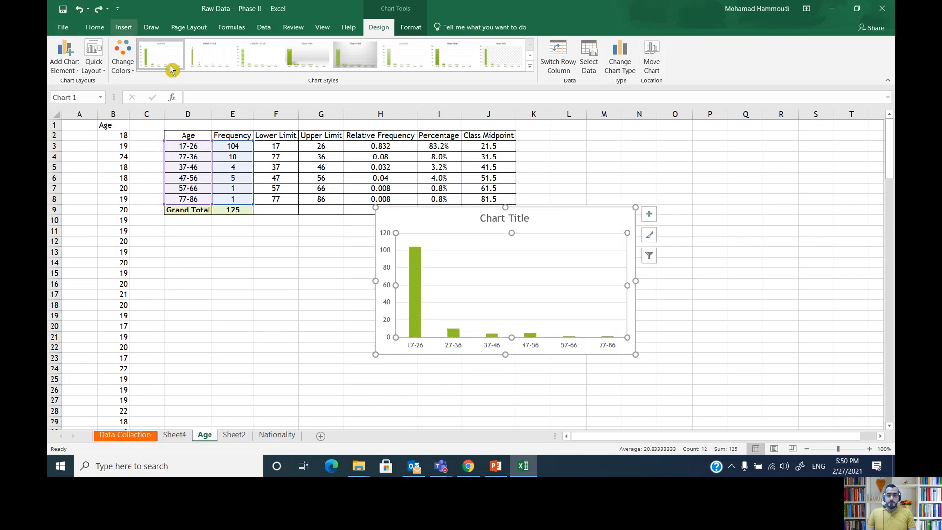
pyautogui.moveTo(588, 215); pyautogui.dragTo(384, 226)
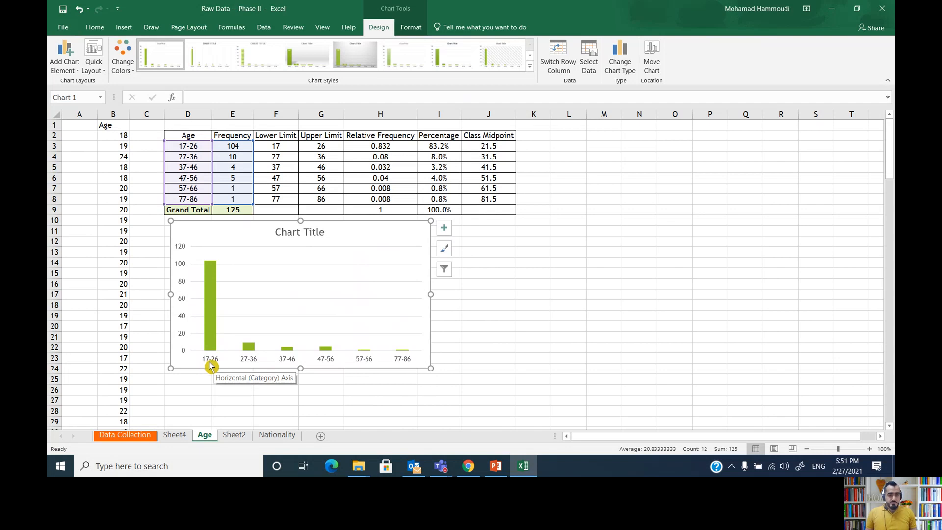
# Select the chart's frequency columns and open the data series formatting options.
pyautogui.moveTo(209, 267)
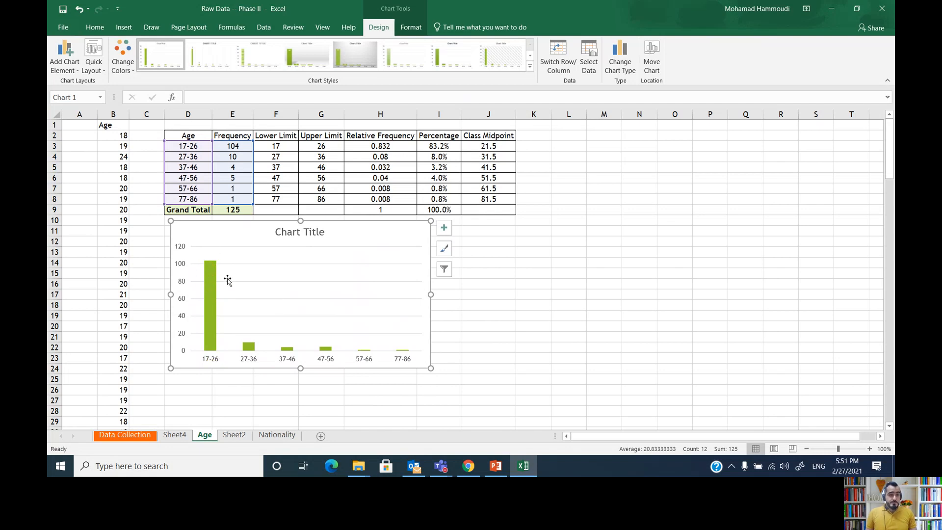
pyautogui.moveTo(209, 290)
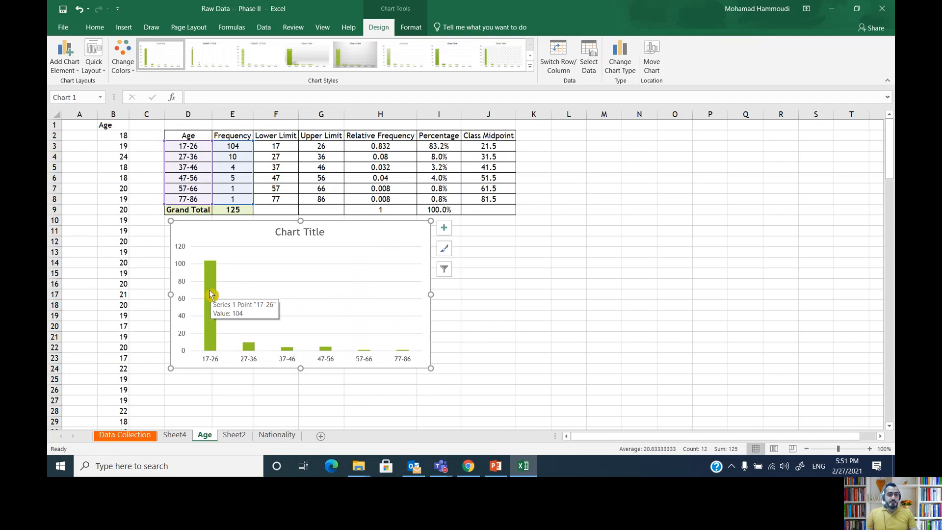
pyautogui.click(212, 274)
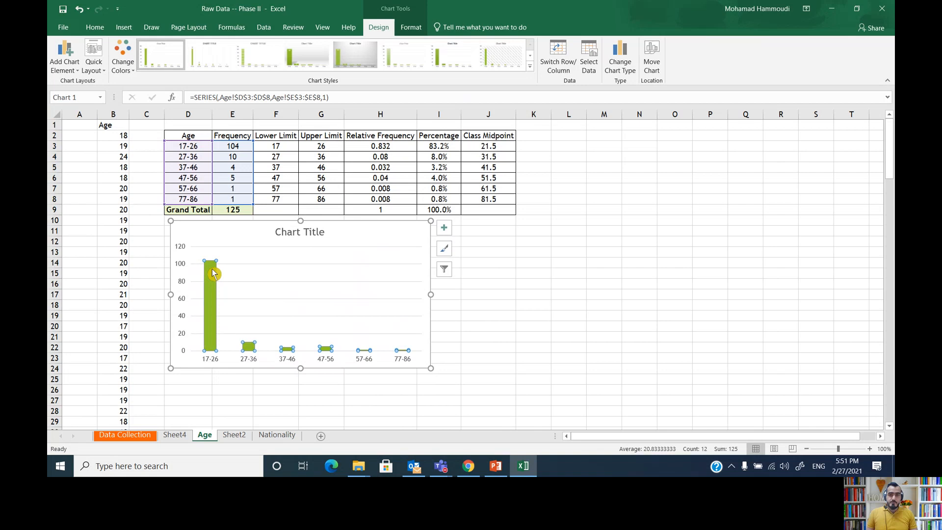
pyautogui.click(214, 278)
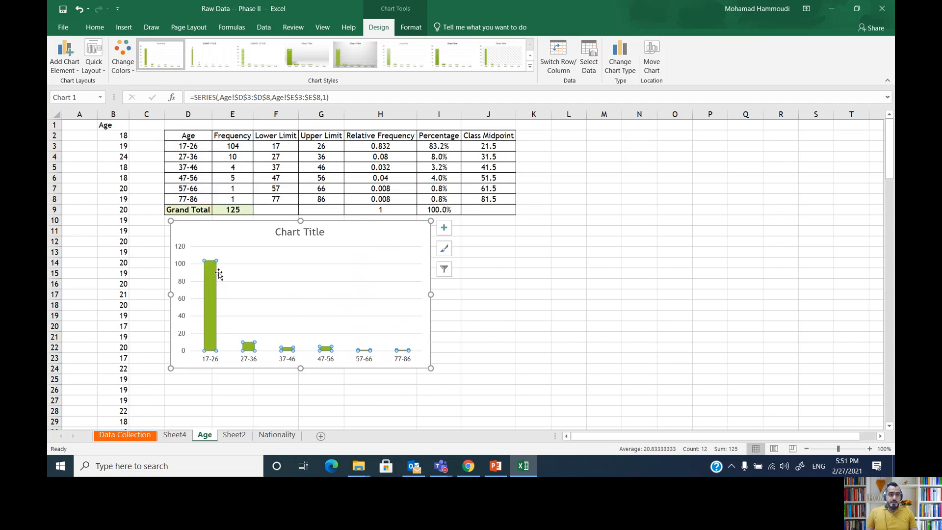
pyautogui.click(210, 276)
pyautogui.rightClick(211, 277)
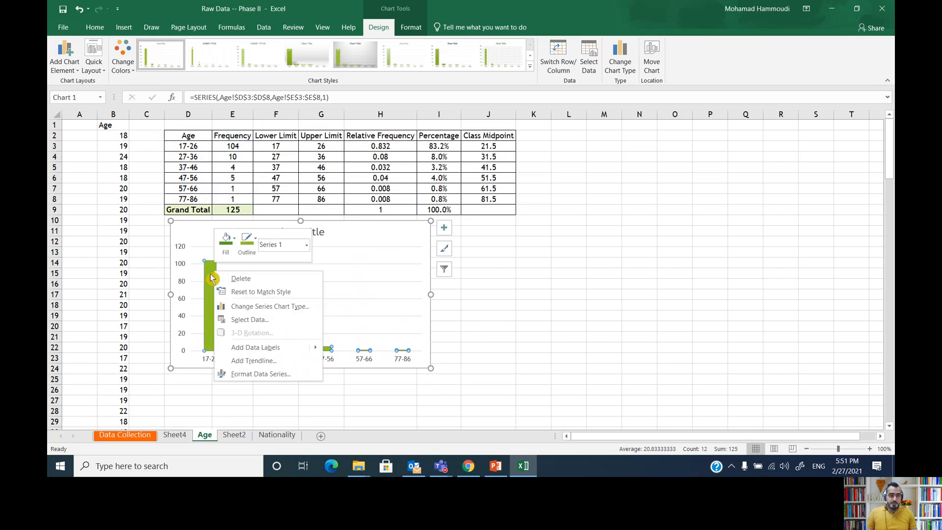
pyautogui.click(302, 376)
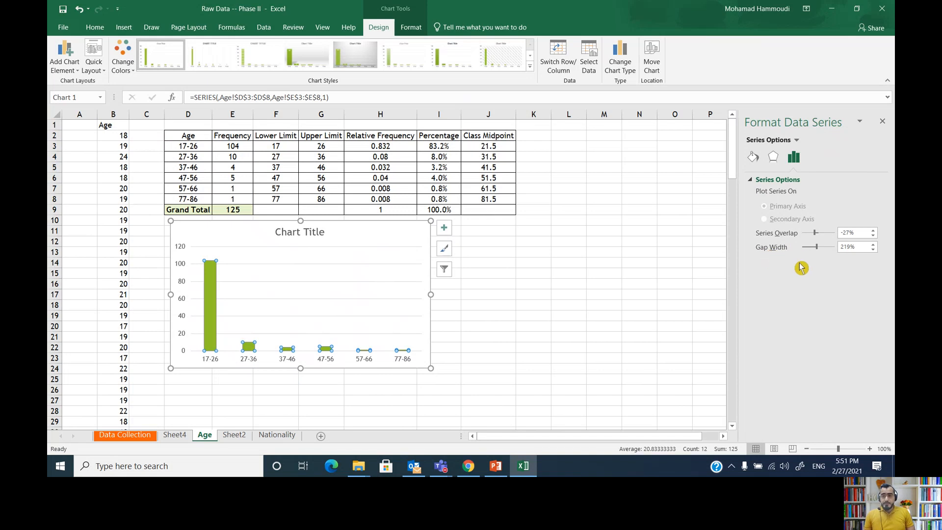
# Try widening the gap width between the columns to about 430%.
pyautogui.moveTo(813, 252); pyautogui.dragTo(833, 253)
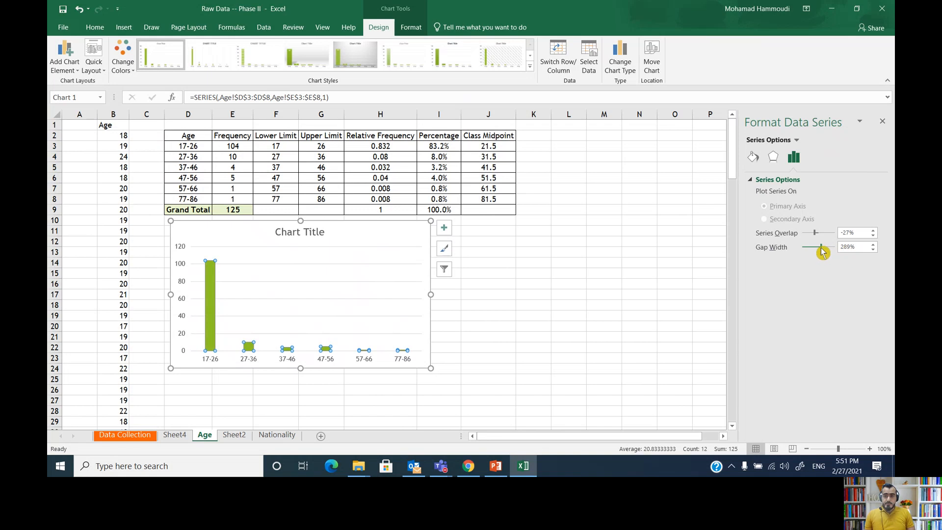
pyautogui.moveTo(828, 252); pyautogui.dragTo(833, 251)
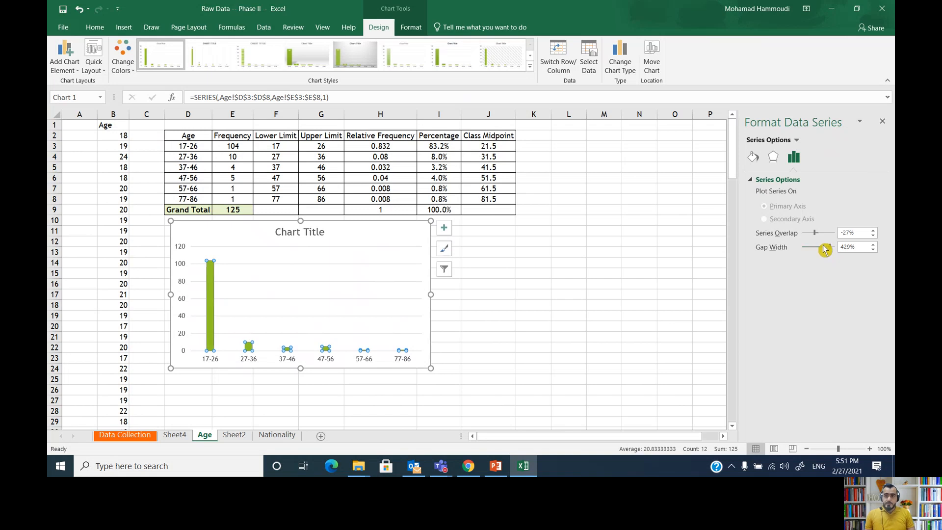
pyautogui.moveTo(830, 252); pyautogui.dragTo(822, 251)
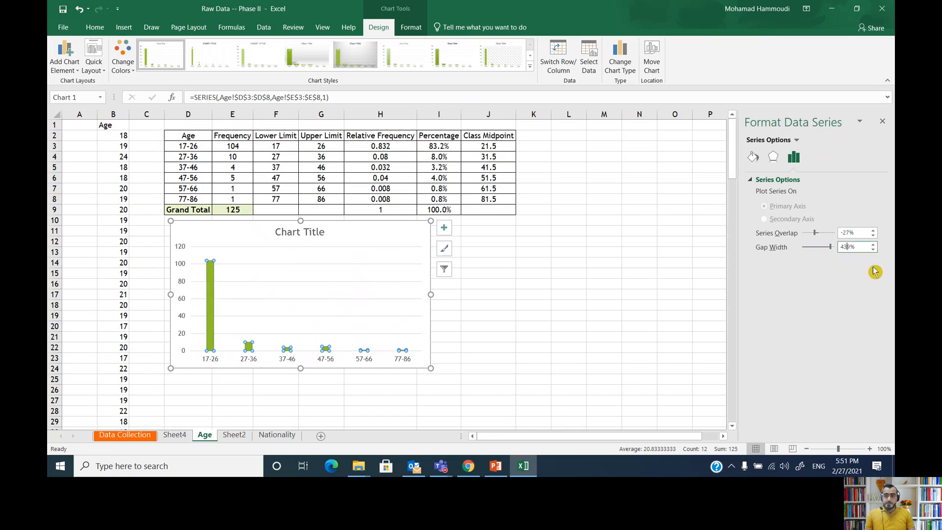
# Set the series gap width to 0% and close the series formatting options.
pyautogui.press('BackSpace')
pyautogui.press('BackSpace')
pyautogui.press('BackSpace')
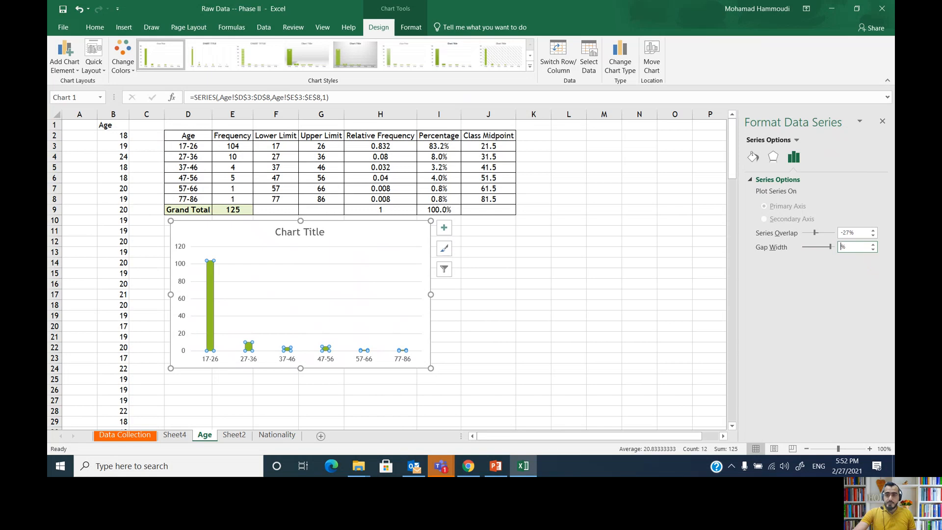
pyautogui.write('0')
pyautogui.press('Return')
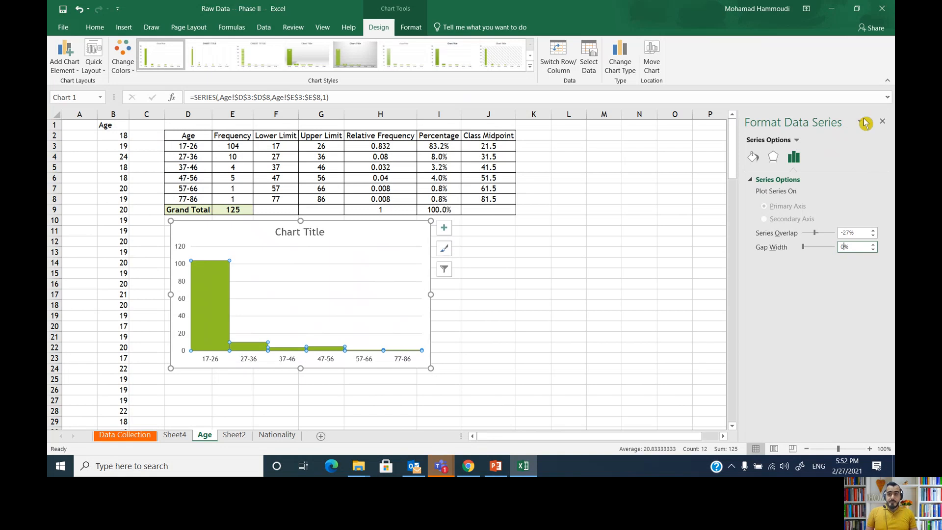
pyautogui.click(882, 122)
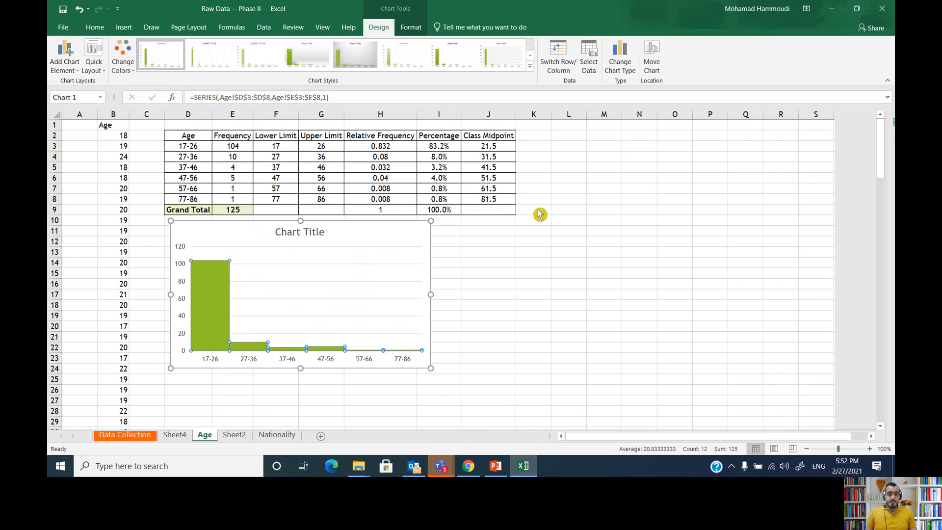
# Replace the chart's placeholder title with "Histogram -- Age" and deselect the chart.
pyautogui.click(316, 234)
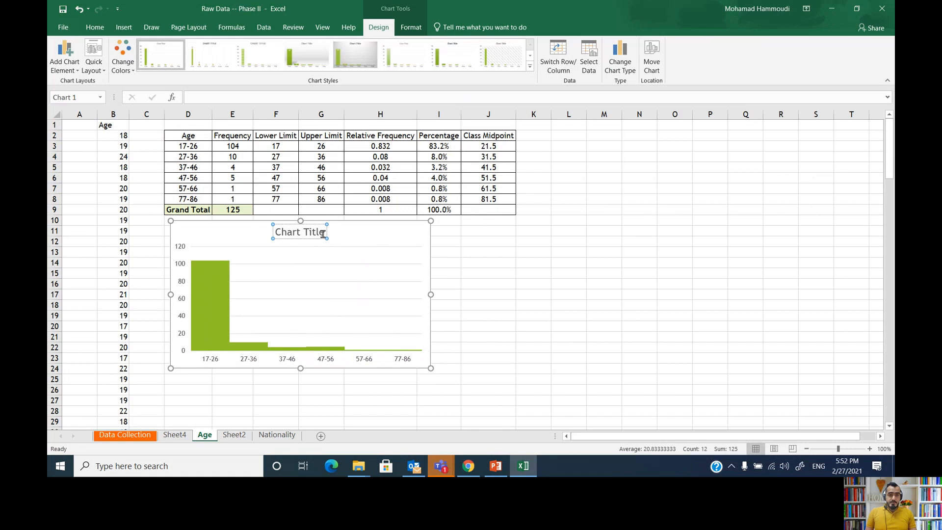
pyautogui.moveTo(324, 235); pyautogui.dragTo(266, 225)
pyautogui.write('Histofr')
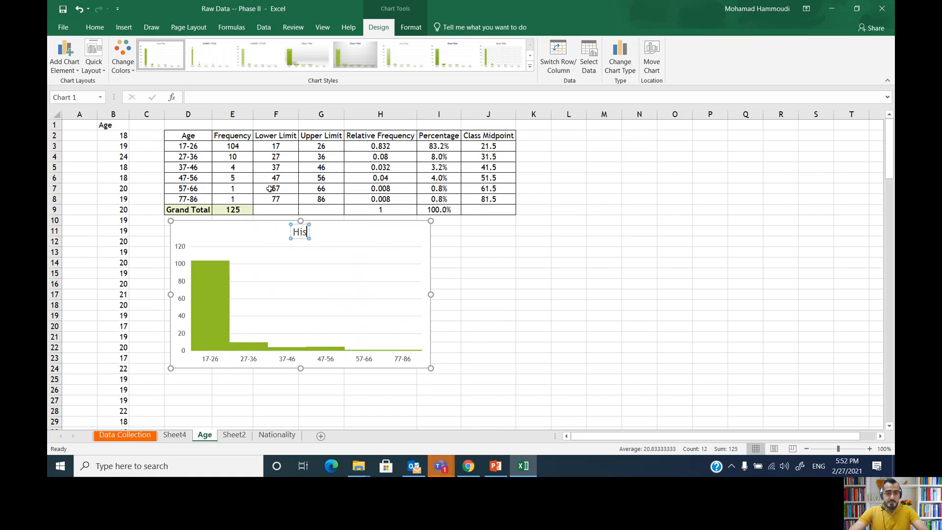
pyautogui.press('BackSpace')
pyautogui.press('BackSpace')
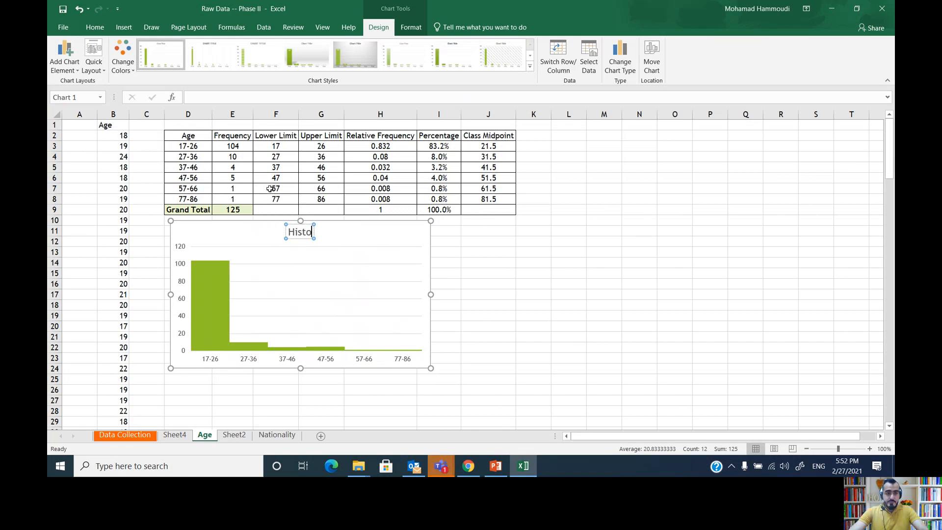
pyautogui.write('gram -')
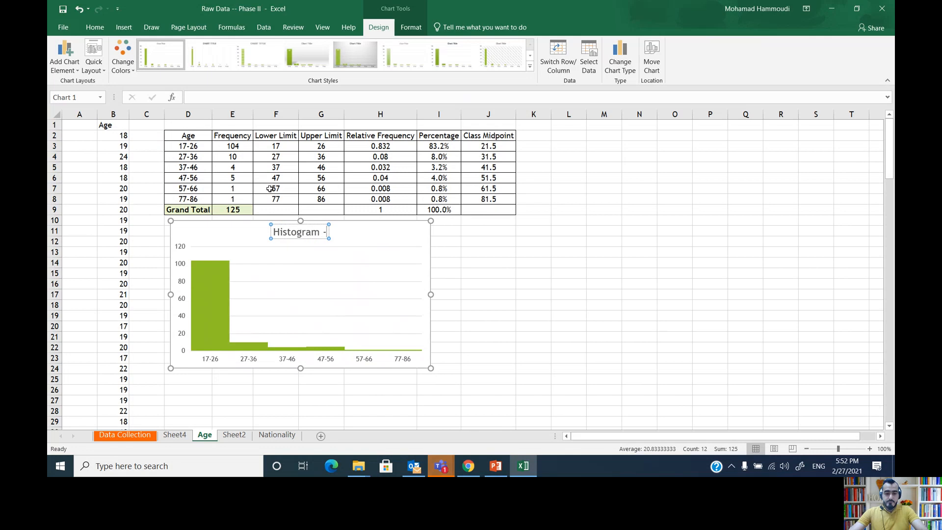
pyautogui.write('- Age')
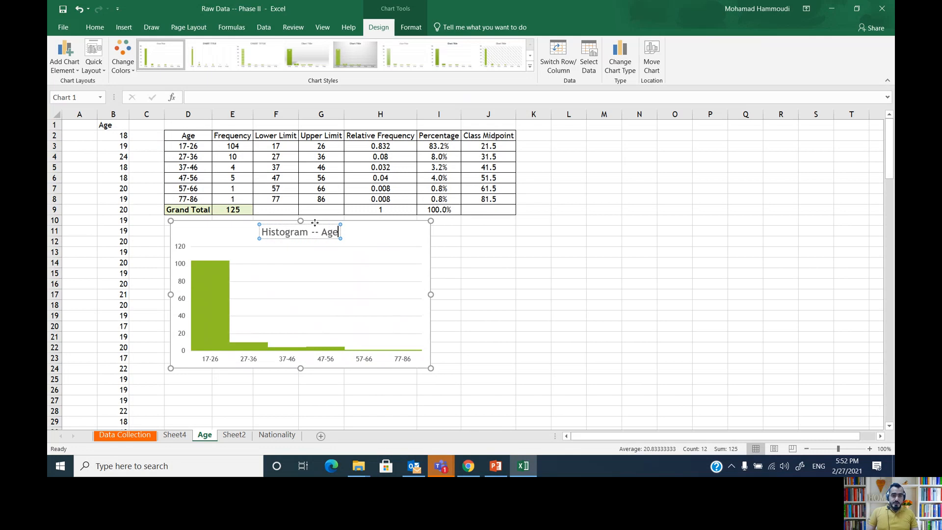
pyautogui.click(471, 251)
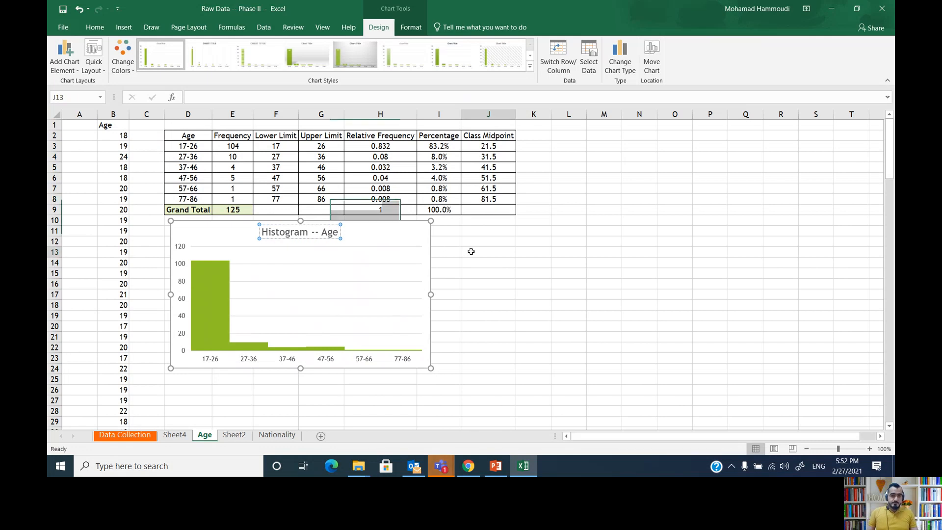
# Shrink the age histogram chart slightly from its lower-right corner and deselect it.
pyautogui.click(415, 340)
pyautogui.moveTo(431, 368); pyautogui.dragTo(409, 355)
pyautogui.click(530, 294)
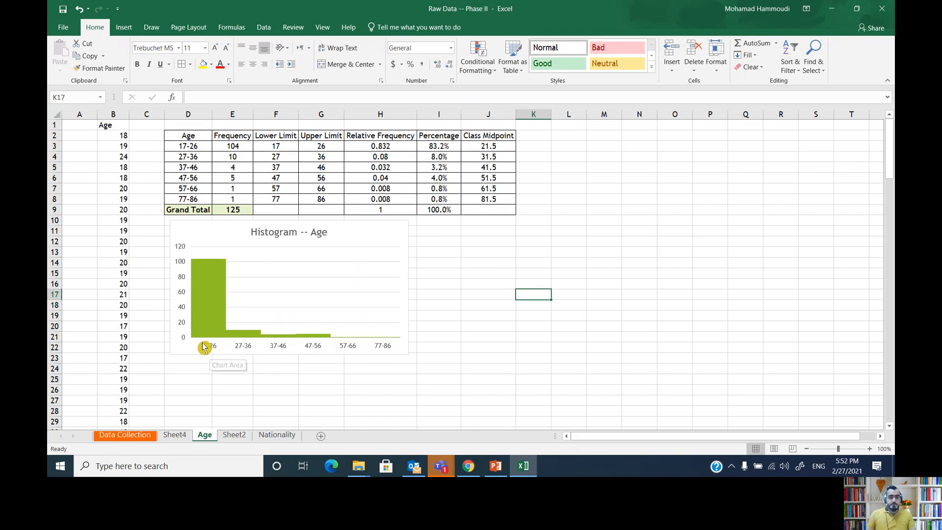
pyautogui.moveTo(211, 300)
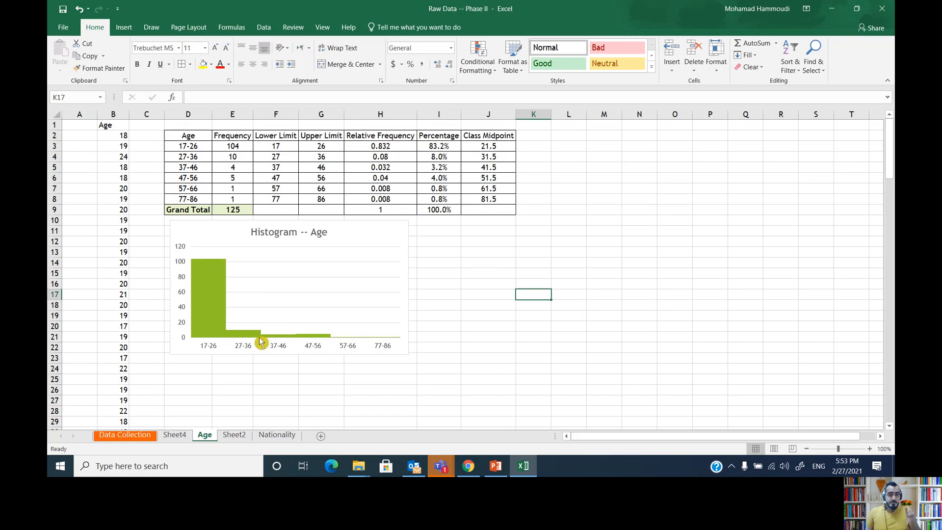
pyautogui.moveTo(260, 337)
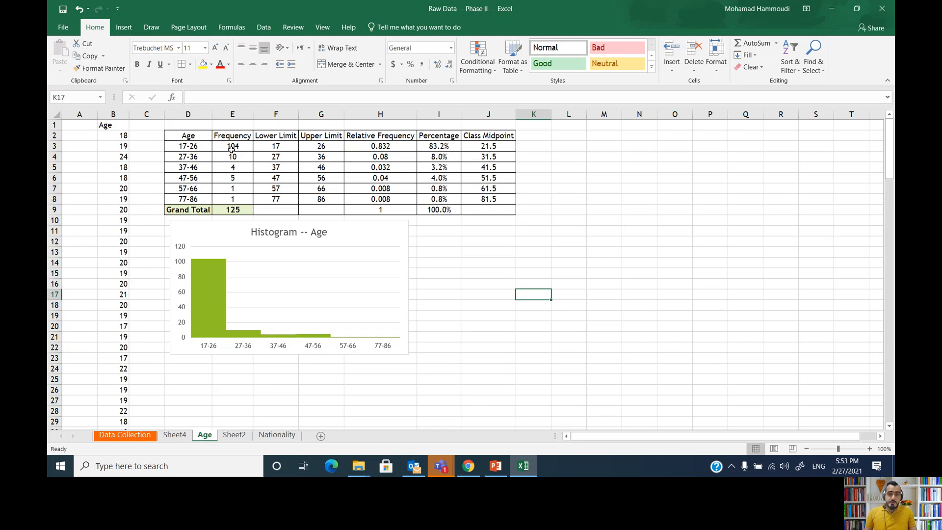
# Insert a basic 2-D line chart from the class frequencies in E3:E8.
pyautogui.moveTo(236, 146); pyautogui.dragTo(242, 200)
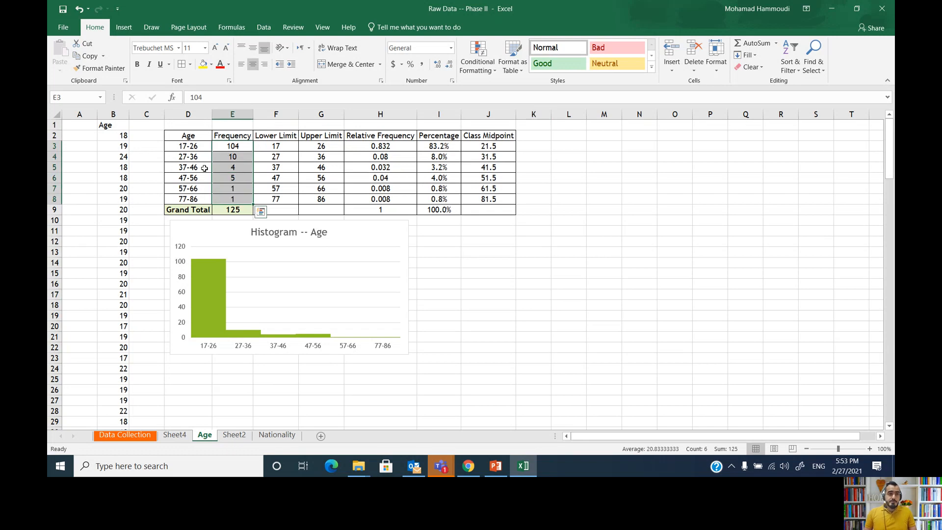
pyautogui.click(123, 28)
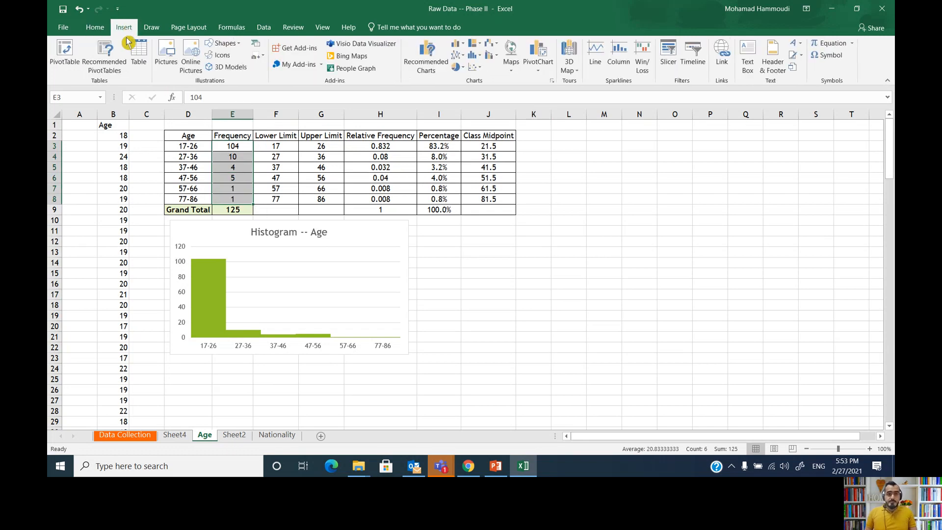
pyautogui.click(462, 58)
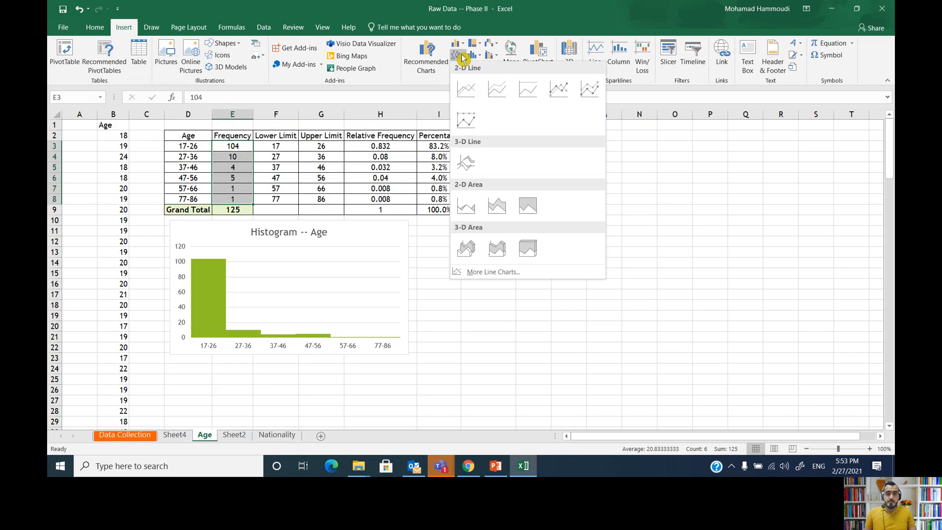
pyautogui.click(462, 86)
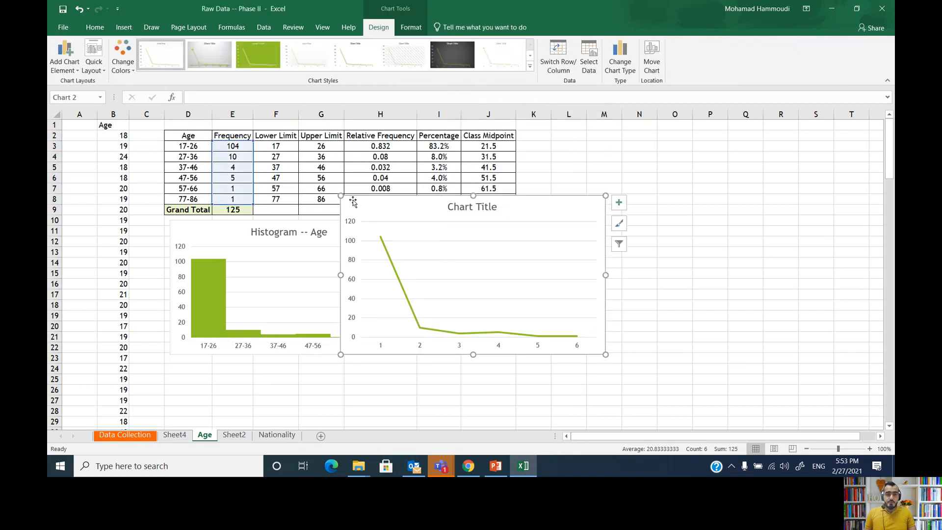
# Resize and place the line chart beside the histogram, and apply the chart style that shows data values on the line.
pyautogui.moveTo(340, 195); pyautogui.dragTo(366, 206)
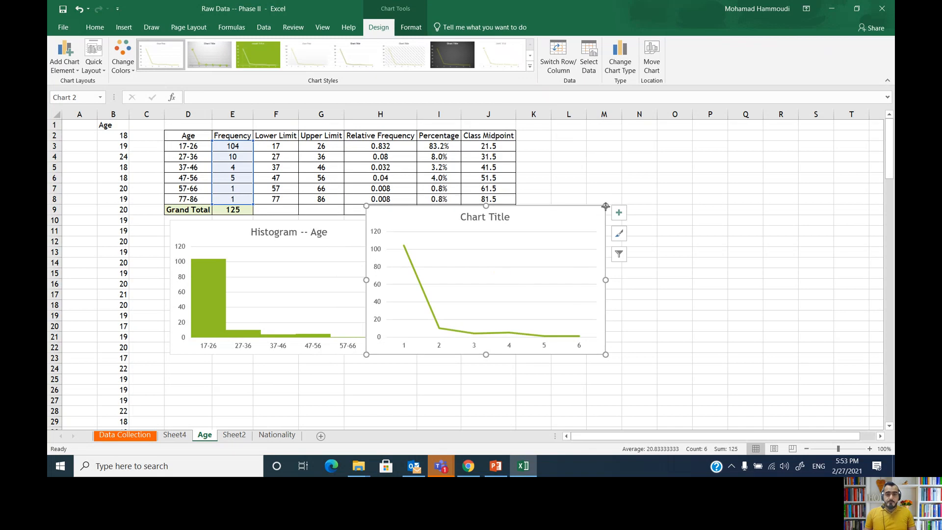
pyautogui.moveTo(605, 206); pyautogui.dragTo(580, 221)
pyautogui.moveTo(537, 244); pyautogui.dragTo(590, 239)
pyautogui.moveTo(636, 352); pyautogui.dragTo(668, 356)
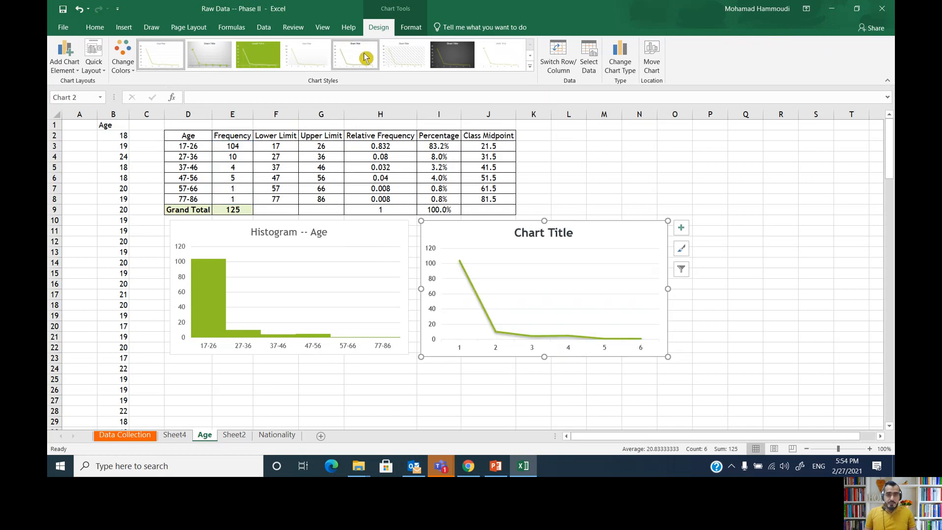
pyautogui.click(491, 60)
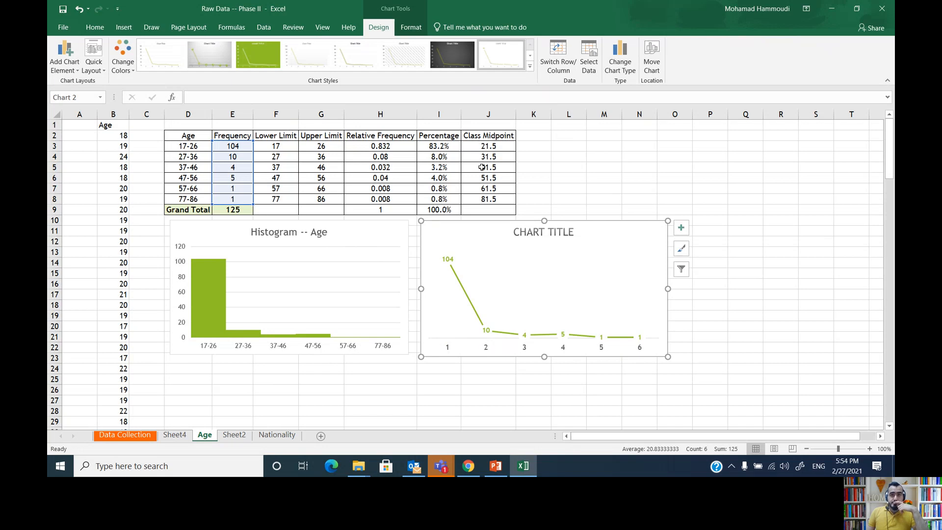
# Set the line chart's horizontal axis labels to the class midpoints in J3:J8.
pyautogui.click(590, 72)
pyautogui.moveTo(472, 159); pyautogui.dragTo(704, 115)
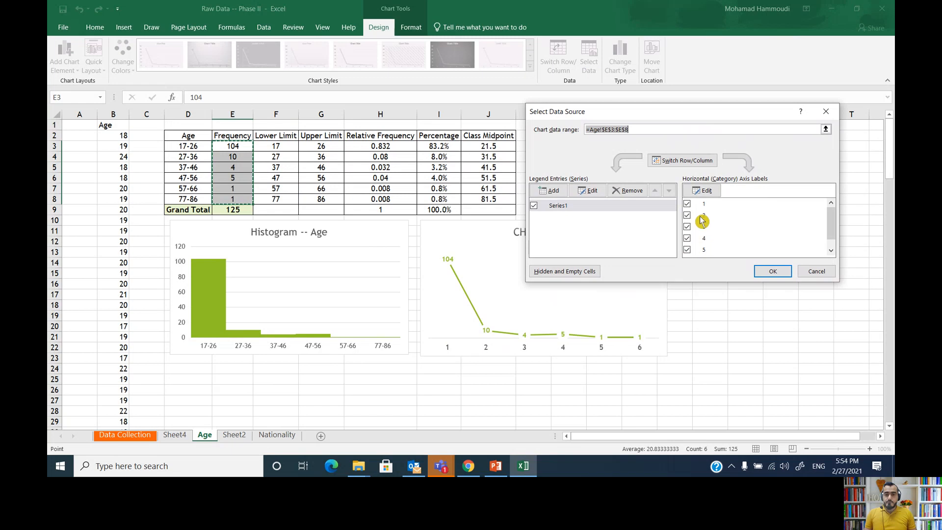
pyautogui.click(702, 190)
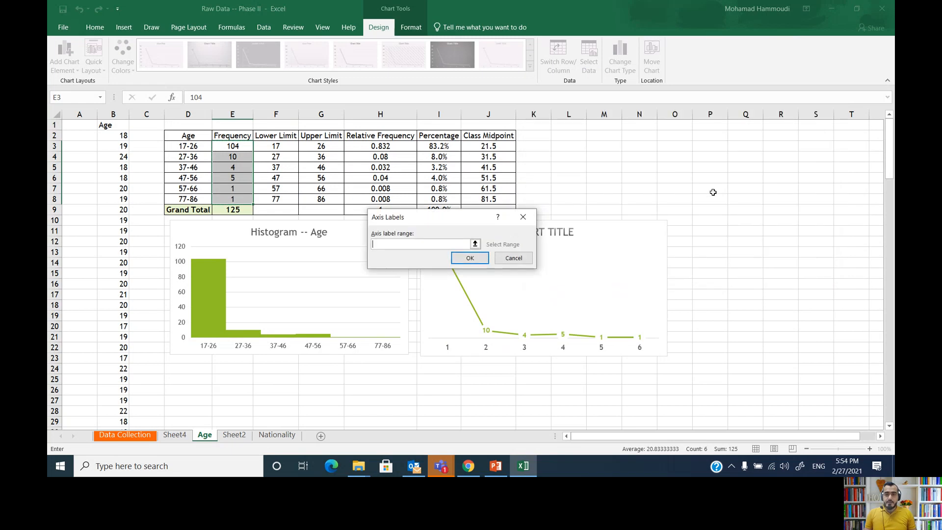
pyautogui.moveTo(471, 220); pyautogui.dragTo(708, 160)
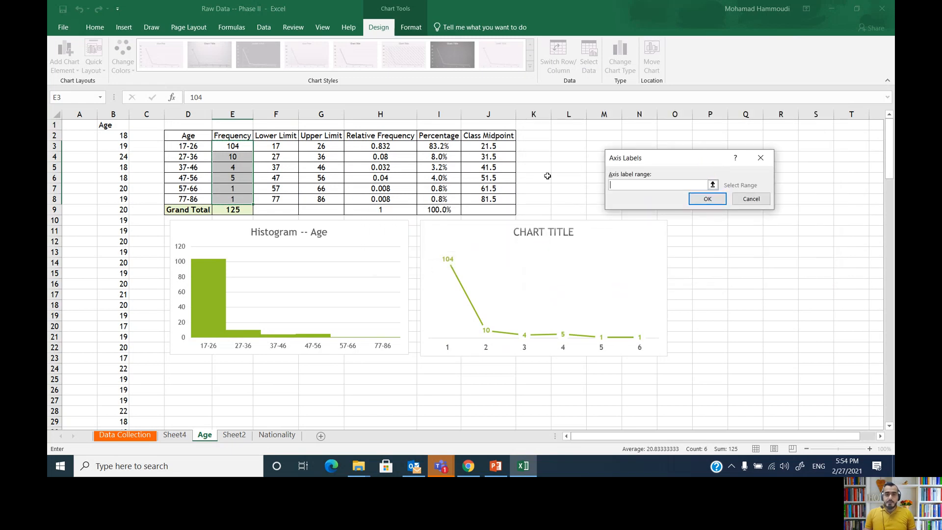
pyautogui.moveTo(486, 146); pyautogui.dragTo(486, 199)
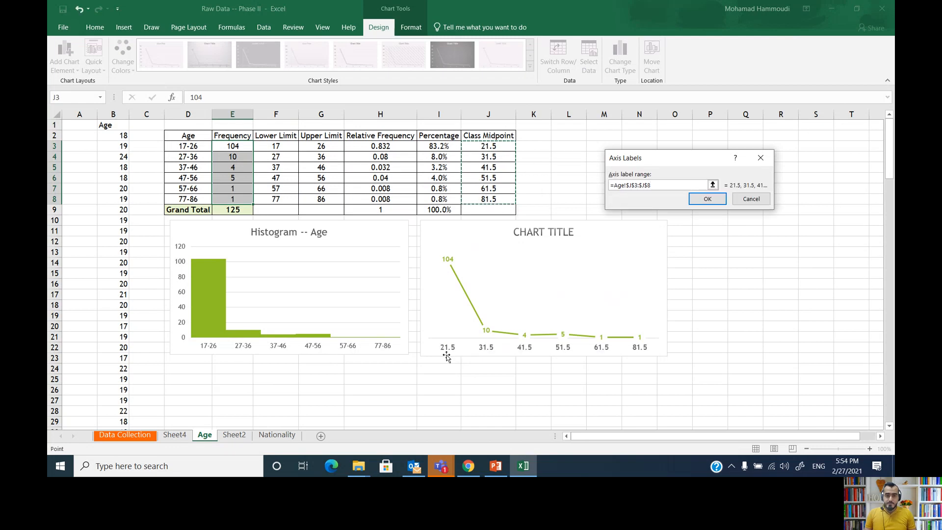
pyautogui.click(708, 202)
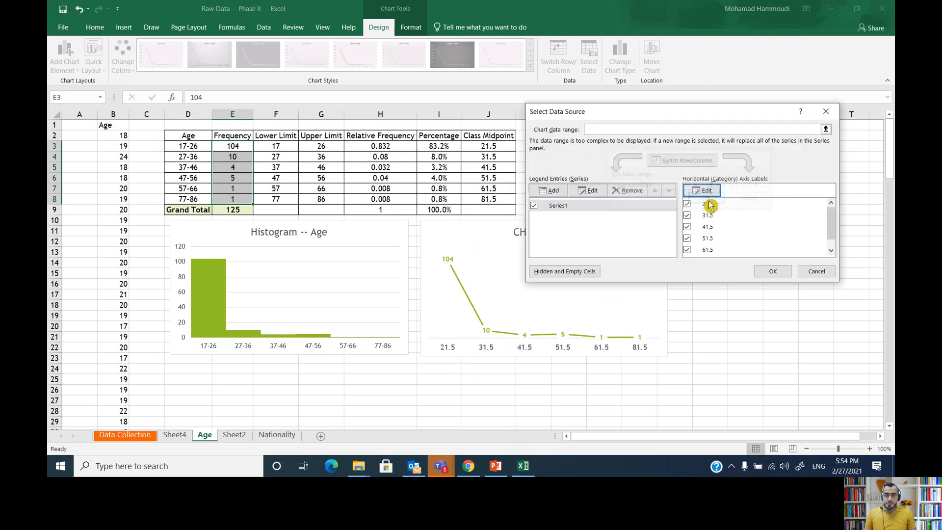
pyautogui.click(768, 271)
# Replace the line chart's placeholder title with "POLYGON -- AGE" and deselect the chart.
pyautogui.click(567, 234)
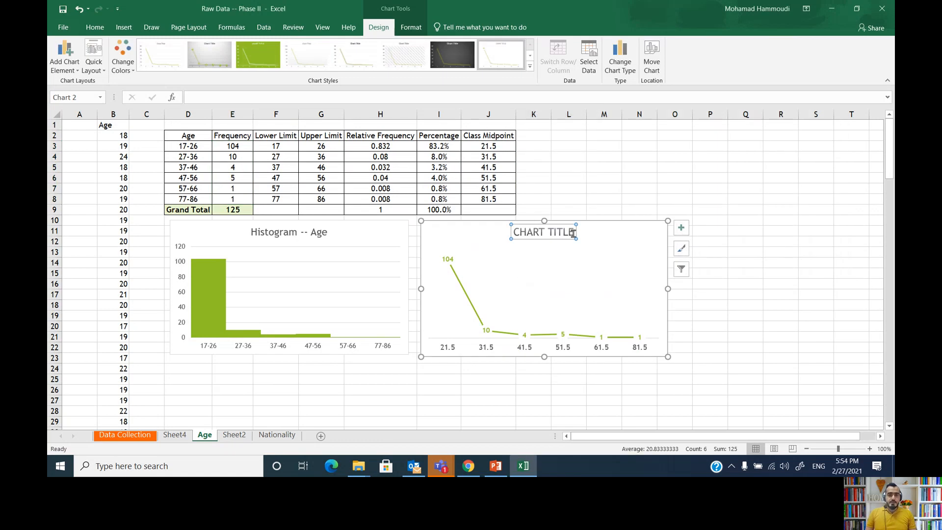
pyautogui.tripleClick(573, 234)
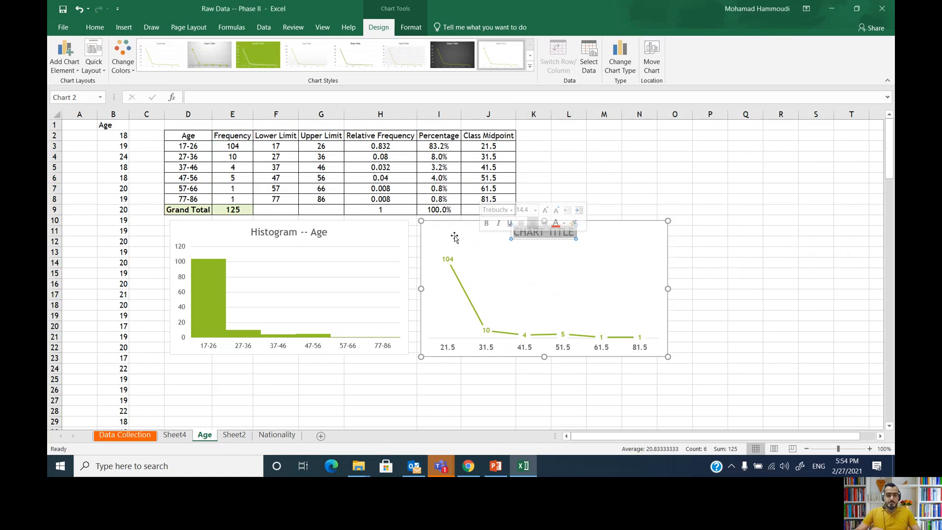
pyautogui.write('PO')
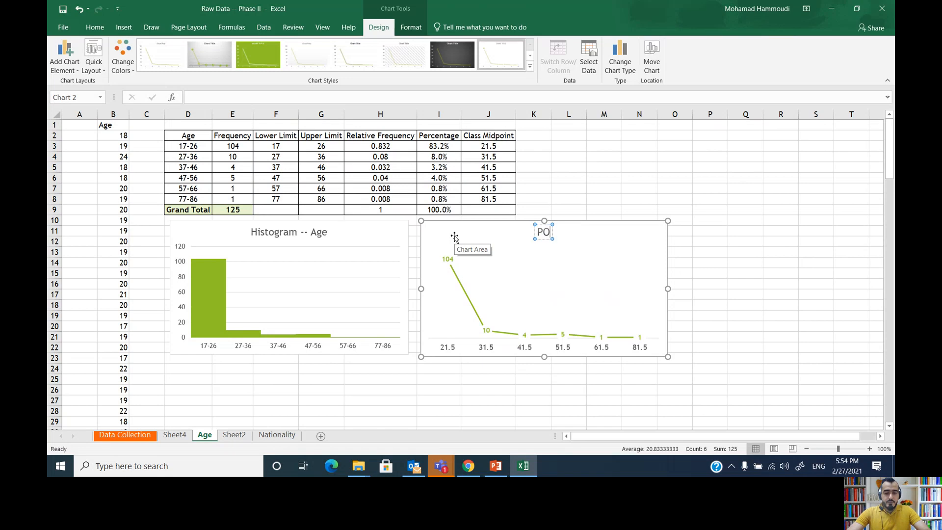
pyautogui.write('LYGON --')
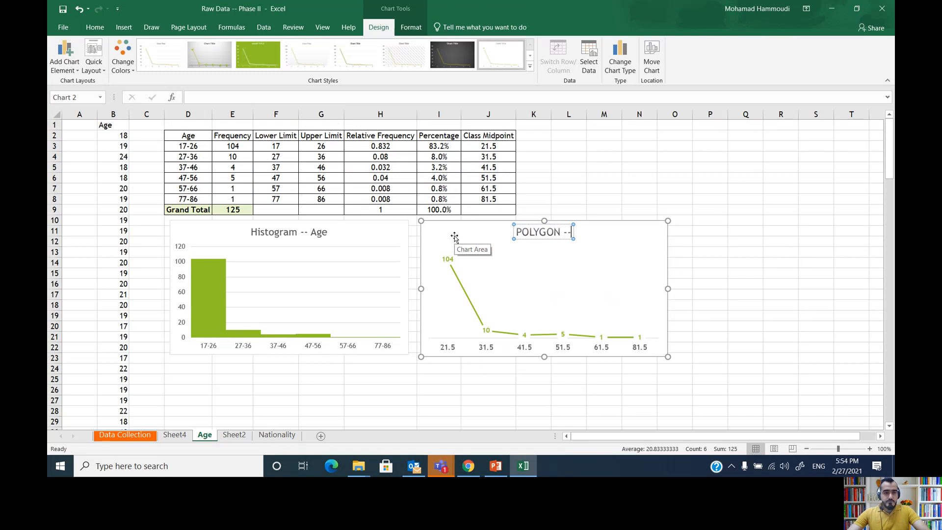
pyautogui.write(' AGE')
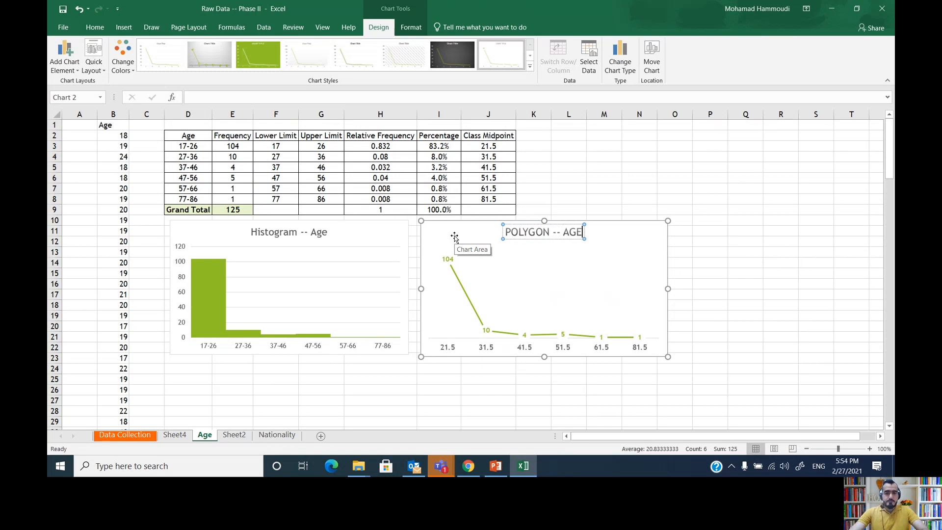
pyautogui.press('BackSpace')
pyautogui.press('BackSpace')
pyautogui.write('G')
pyautogui.press('BackSpace')
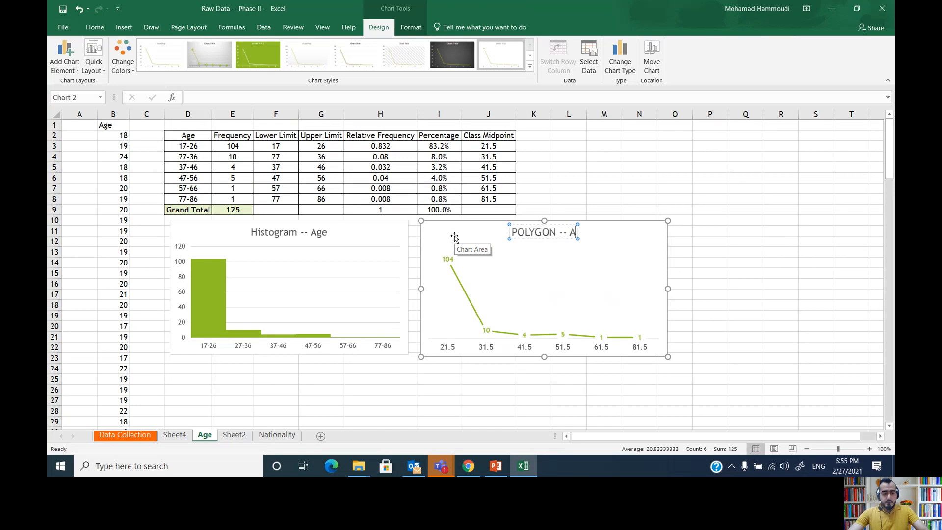
pyautogui.write('GE')
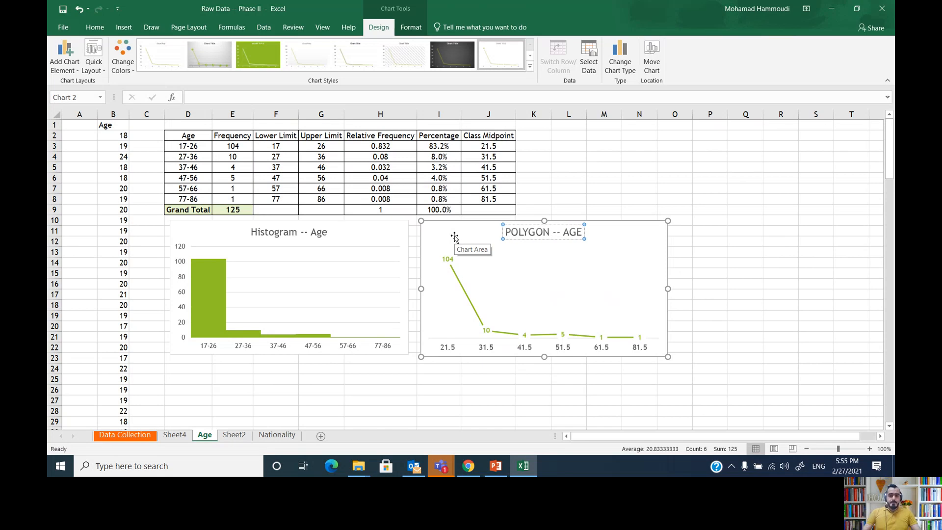
pyautogui.press('BackSpace')
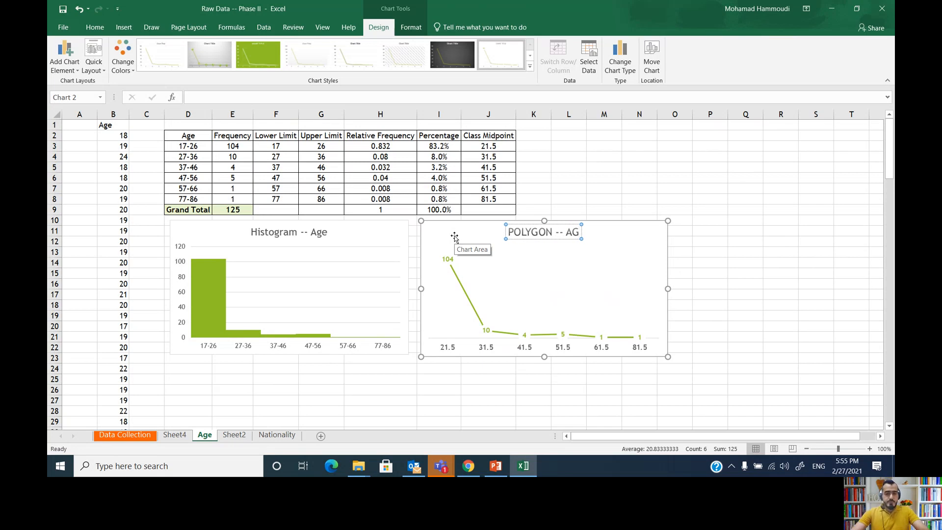
pyautogui.press('BackSpace')
pyautogui.write('GE')
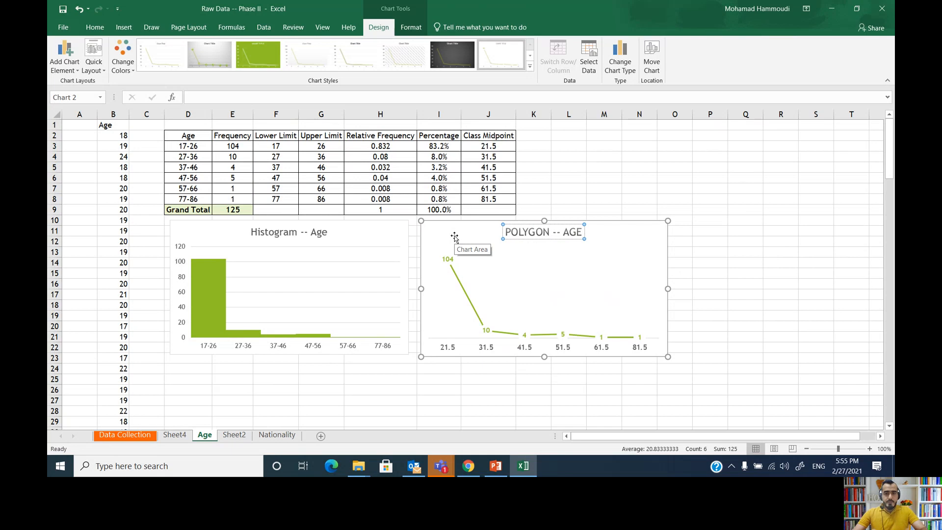
pyautogui.click(627, 199)
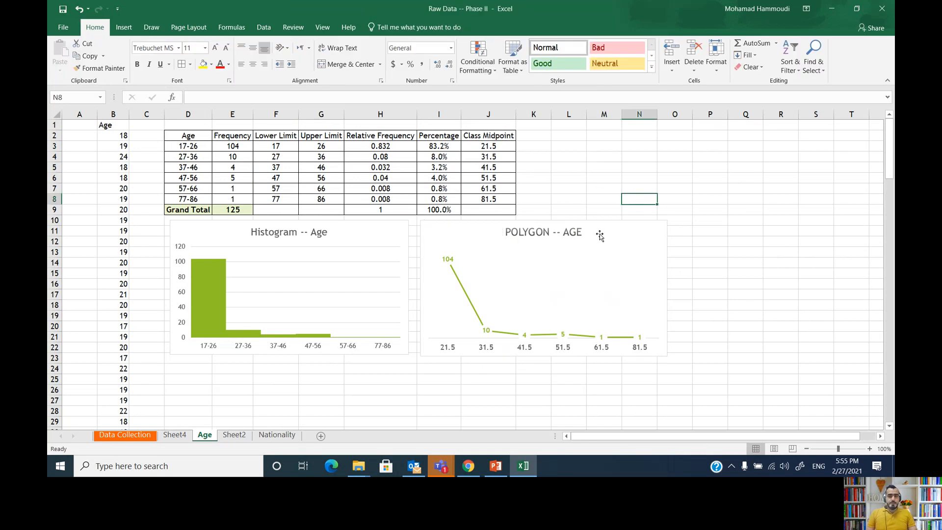
# Switch to PowerPoint to check the requirements of Phase II, and return to the Excel workbook.
pyautogui.click(498, 463)
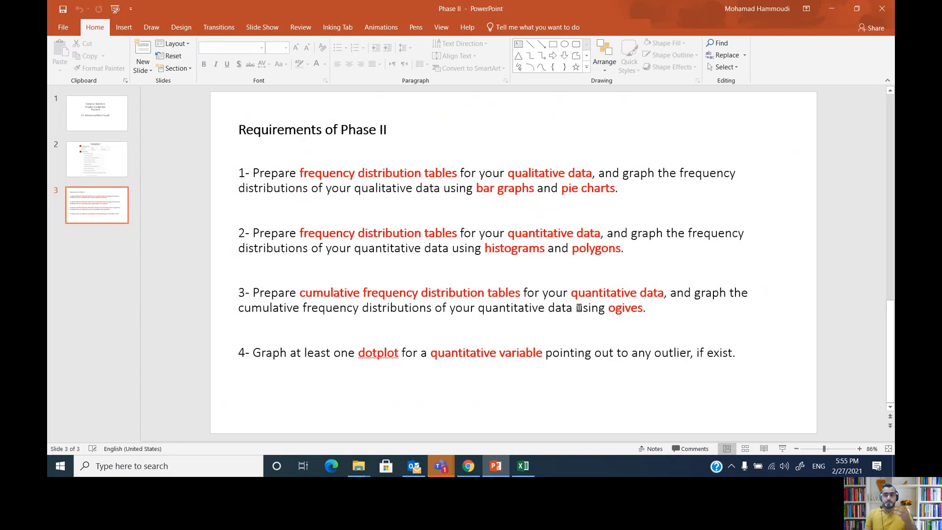
pyautogui.click(831, 10)
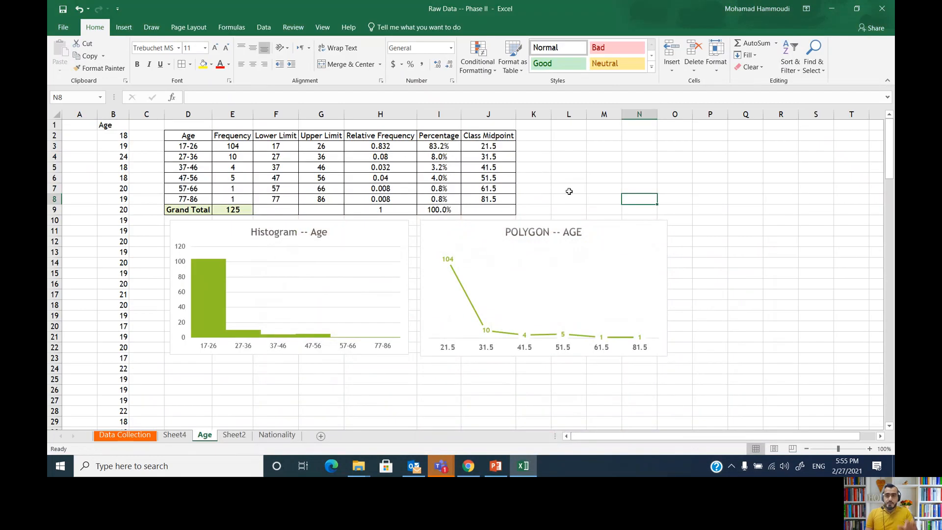
# Copy the Lower Limit and Upper Limit columns in F2:G9 and paste them below the charts, starting at cell D25.
pyautogui.click(808, 450)
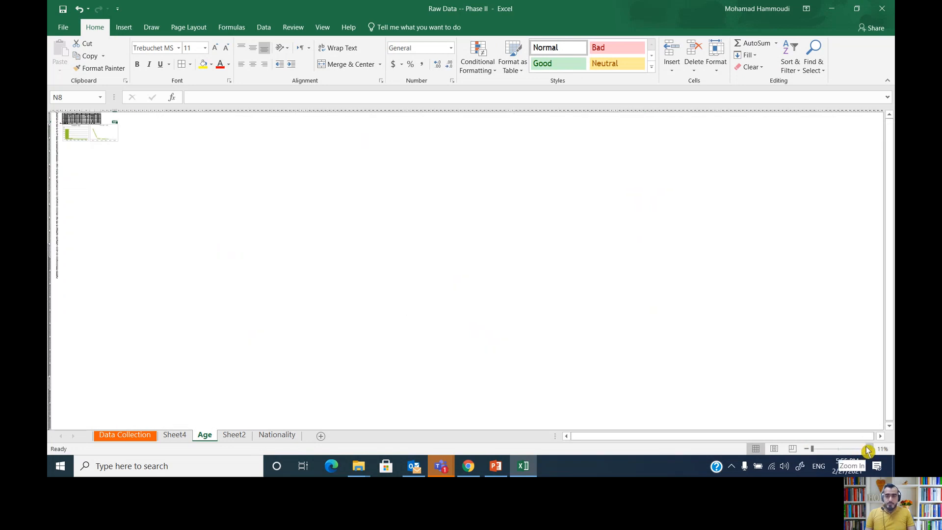
pyautogui.click(869, 449)
pyautogui.click(869, 449)
pyautogui.click(869, 449)
pyautogui.click(869, 449)
pyautogui.click(869, 449)
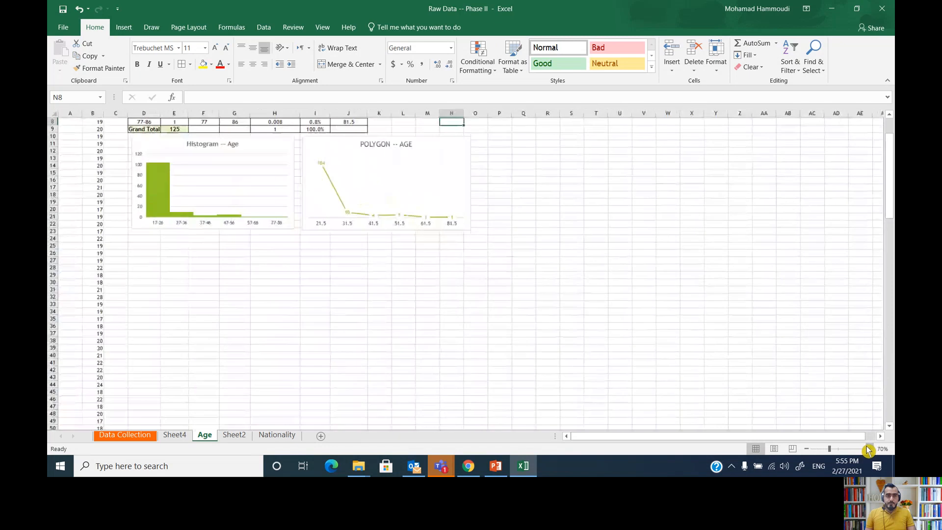
pyautogui.click(869, 449)
pyautogui.click(869, 449)
pyautogui.click(869, 449)
pyautogui.scroll(3, 842, 418)
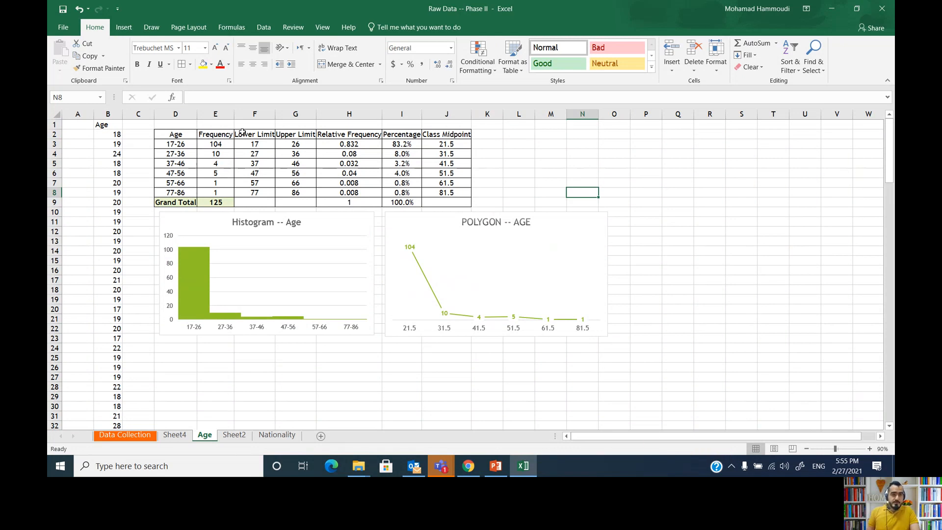
pyautogui.moveTo(243, 132); pyautogui.dragTo(292, 203)
pyautogui.hotkey('ctrl', 'c')
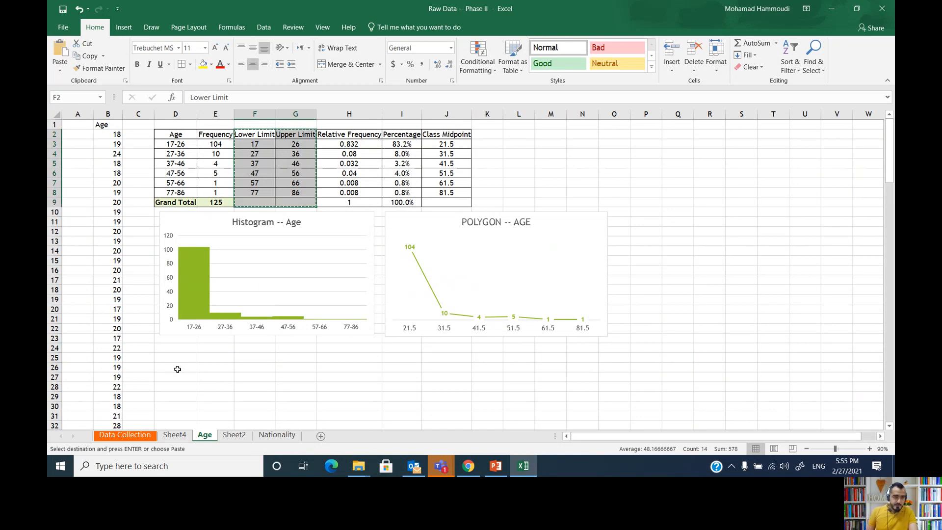
pyautogui.click(176, 359)
pyautogui.hotkey('ctrl', 'v')
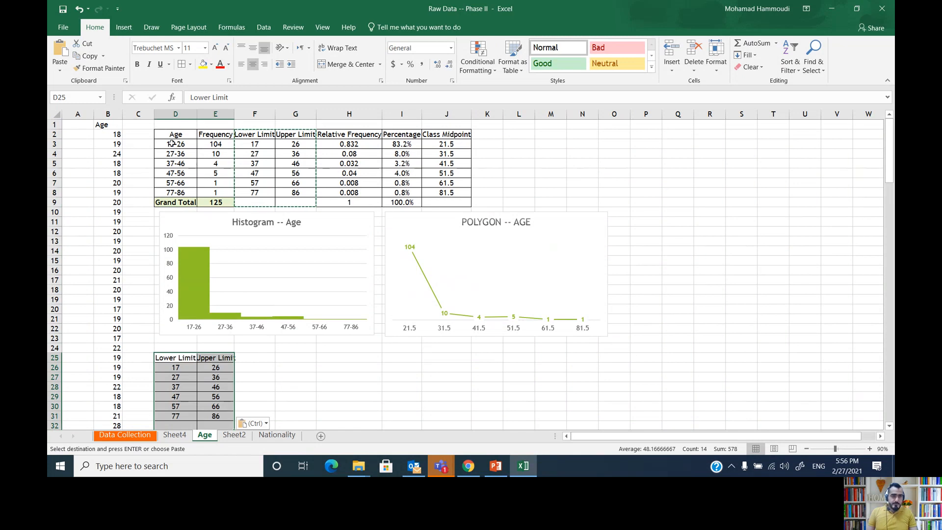
# Autofit the widths of columns D and E to their contents and select cell F25 beside the pasted limits.
pyautogui.doubleClick(197, 114)
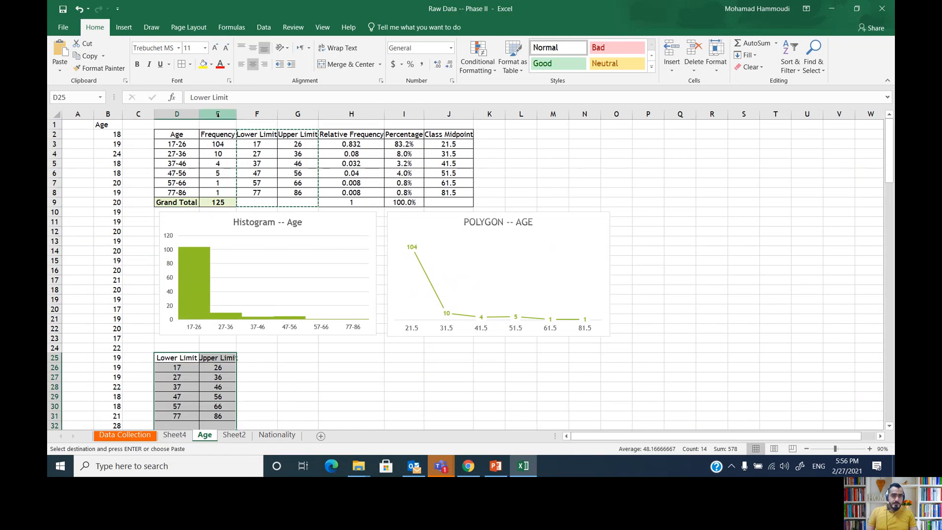
pyautogui.doubleClick(236, 114)
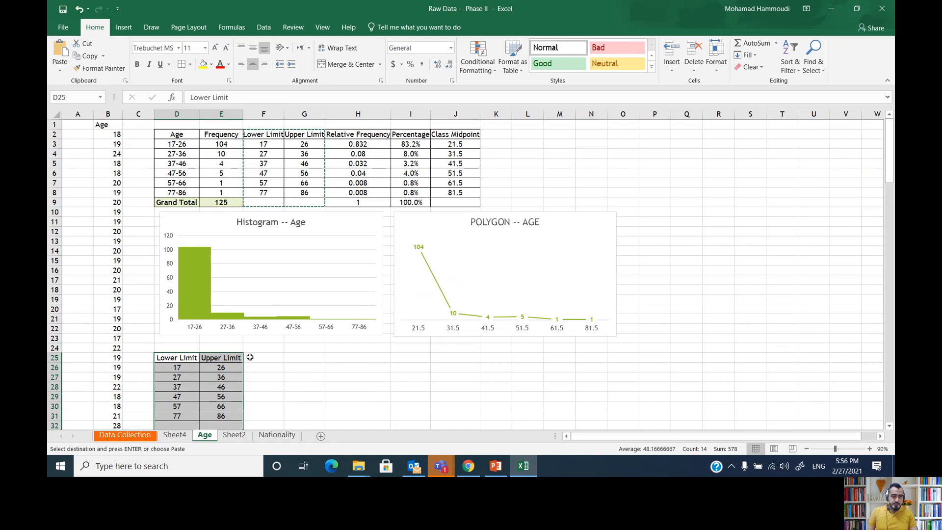
pyautogui.click(250, 357)
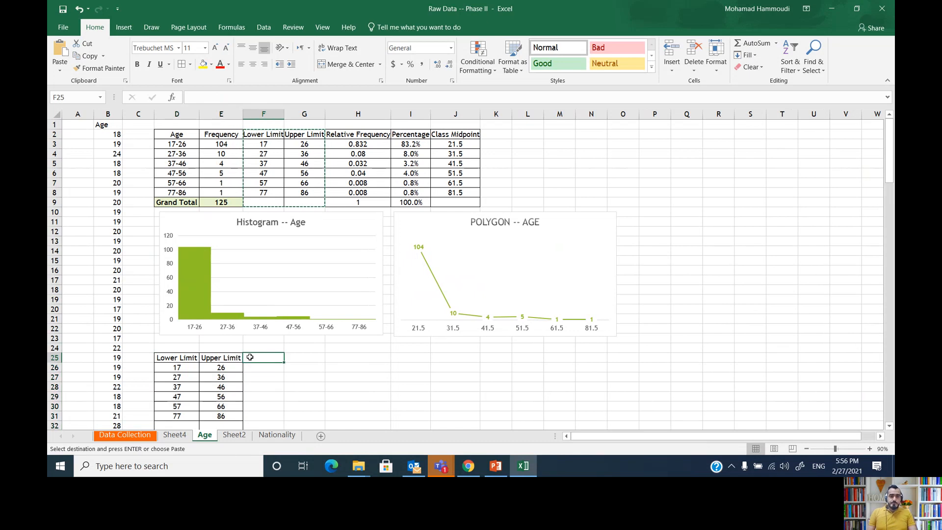
# Add the headers "Lower Boundary" in F25 and "Upper Boundary" in G25, and autofit the widths of columns F and G.
pyautogui.write('Lower Bo')
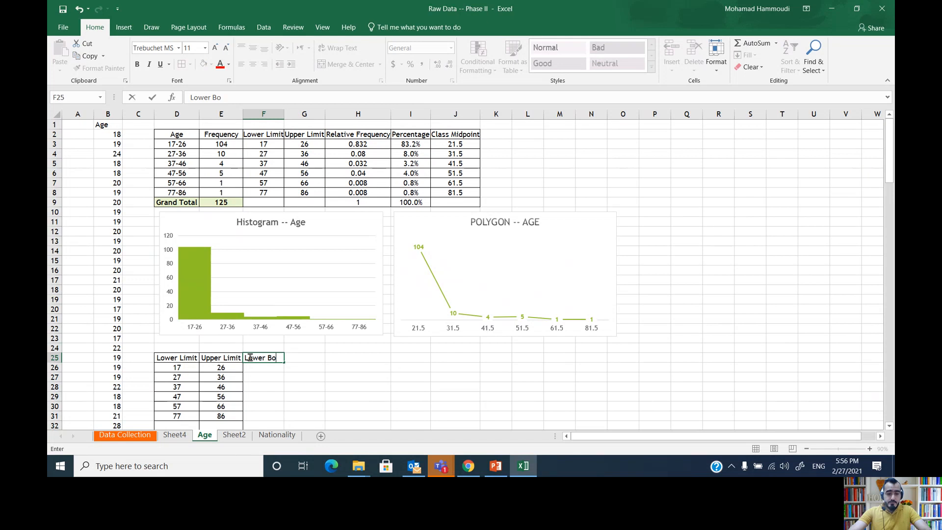
pyautogui.write('undary')
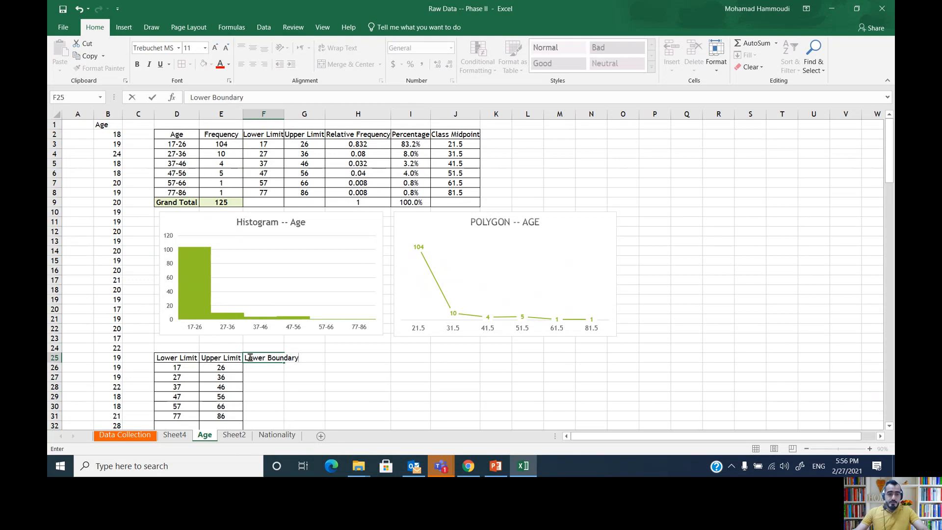
pyautogui.press('Tab')
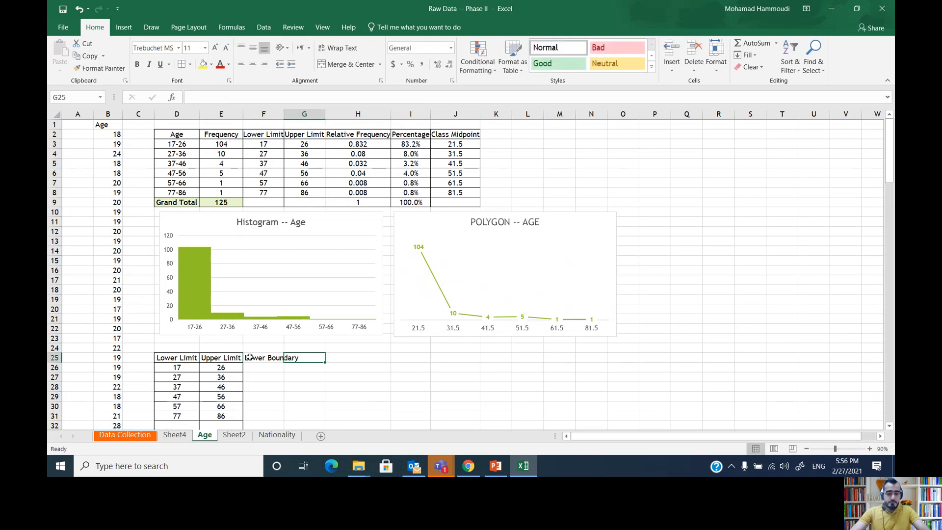
pyautogui.write('Up')
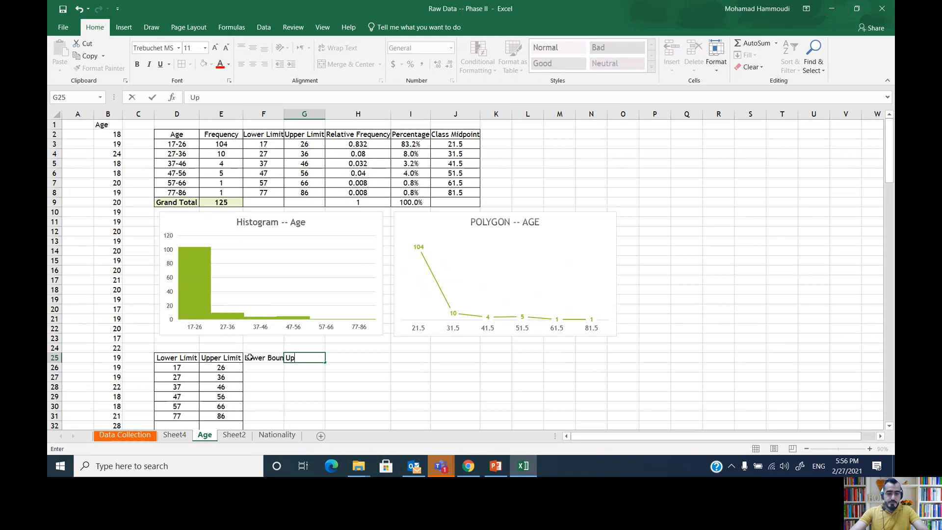
pyautogui.write('per Boundary')
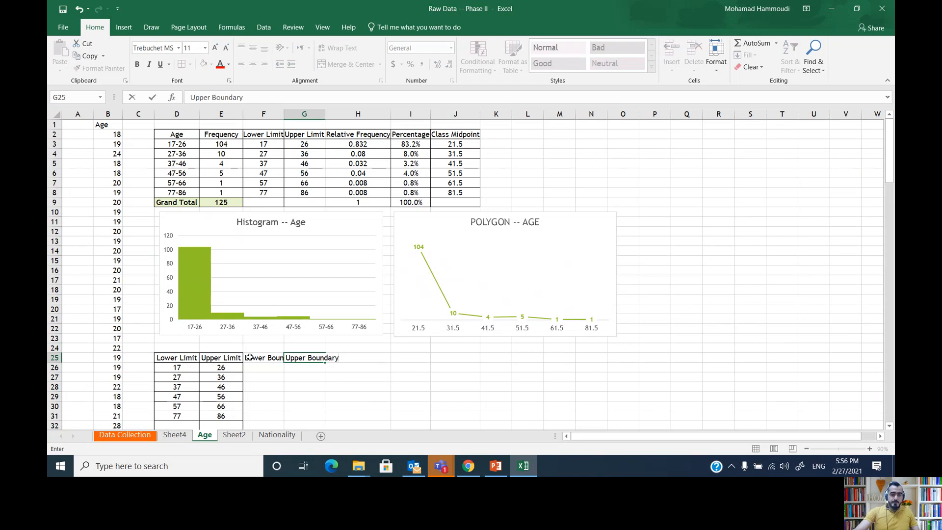
pyautogui.press('Return')
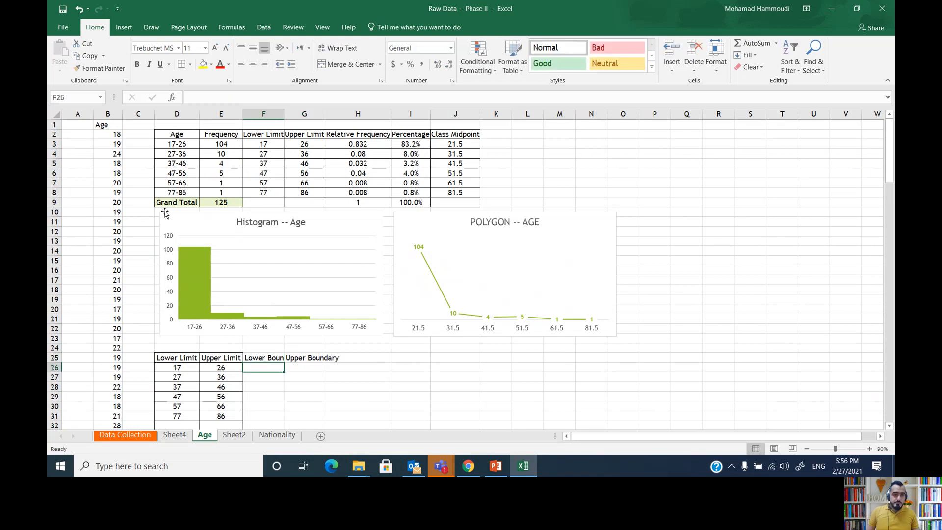
pyautogui.doubleClick(284, 114)
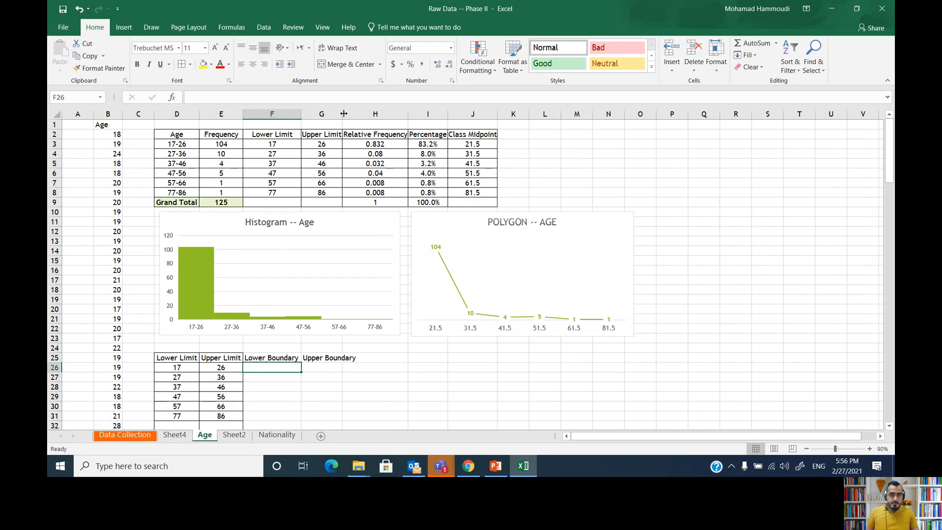
pyautogui.doubleClick(344, 113)
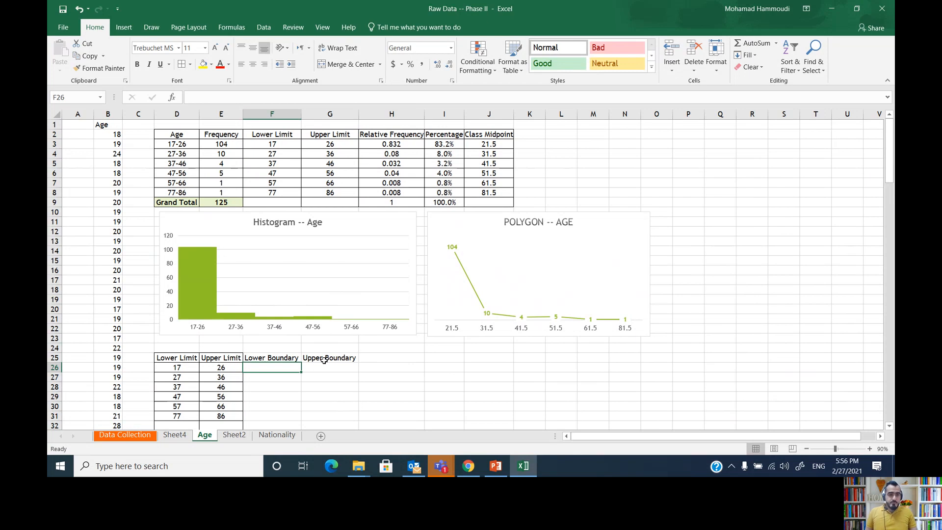
# Calculate the lower boundaries with the formula =D26-0.5 in F26 and fill it down through F31.
pyautogui.click(269, 359)
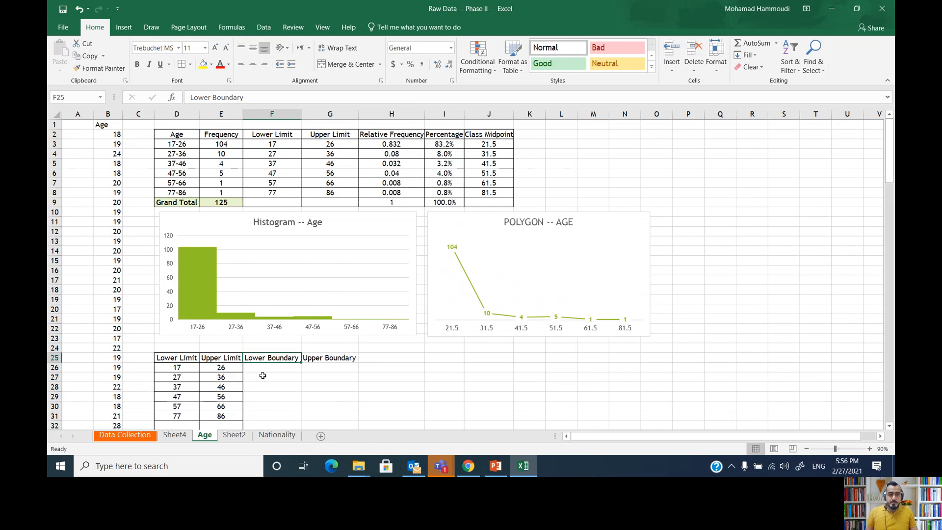
pyautogui.click(338, 368)
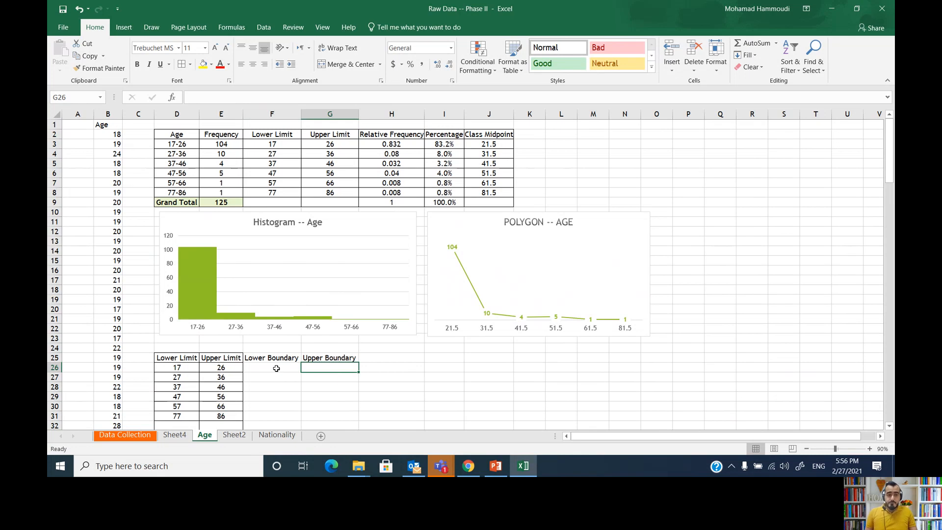
pyautogui.click(276, 366)
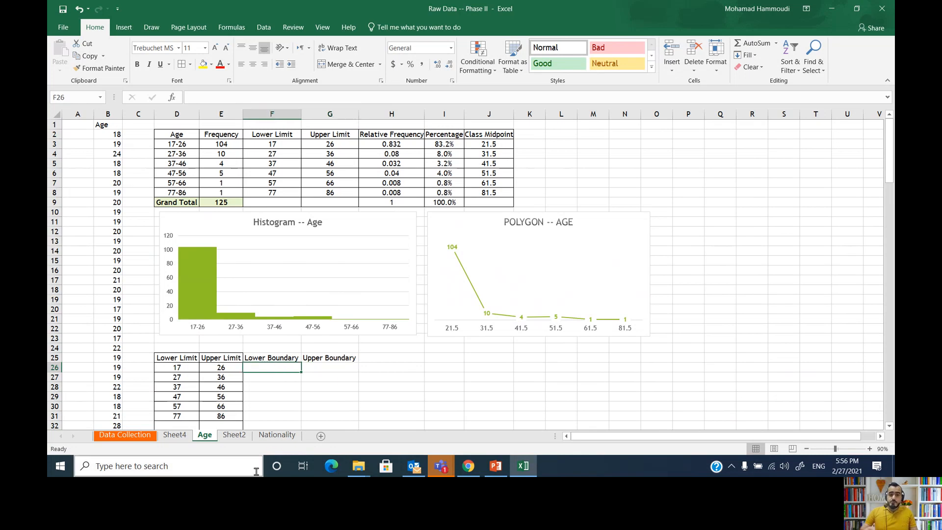
pyautogui.write('=')
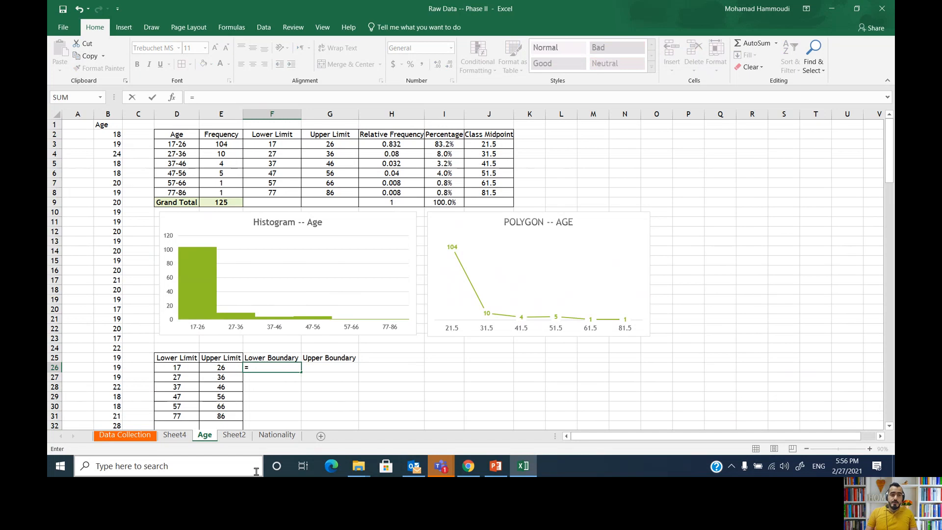
pyautogui.click(180, 368)
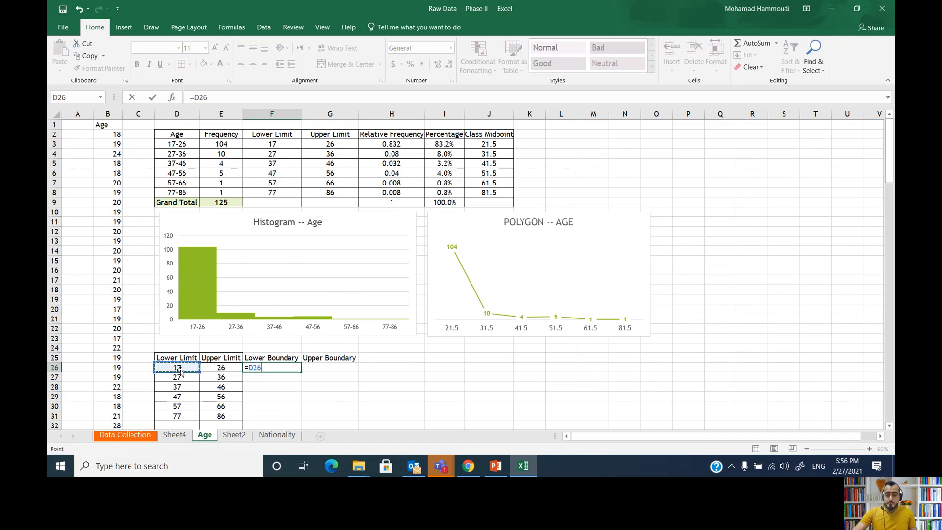
pyautogui.write('-0.5')
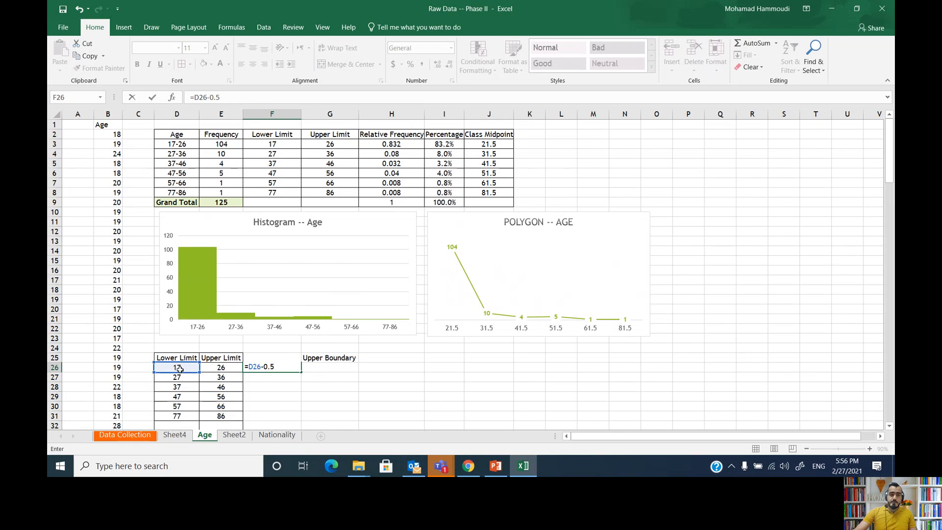
pyautogui.press('Return')
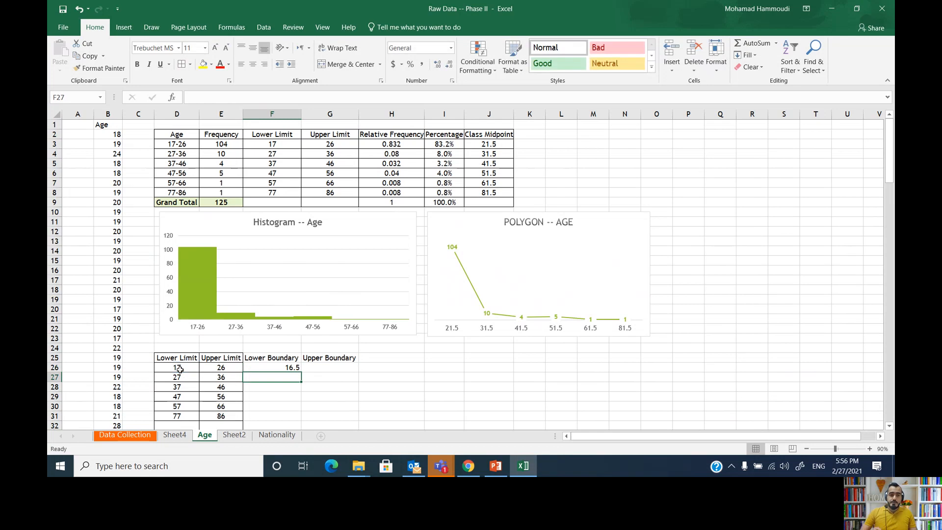
pyautogui.click(283, 367)
pyautogui.moveTo(301, 374); pyautogui.dragTo(296, 421)
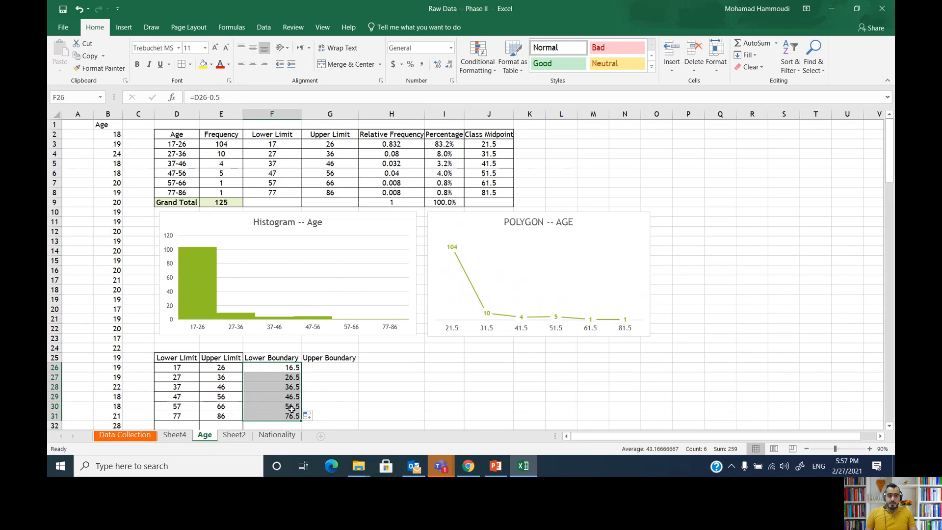
# Calculate the upper boundaries with the formula =E26+0.5 in G26 and fill it down through G31.
pyautogui.click(323, 366)
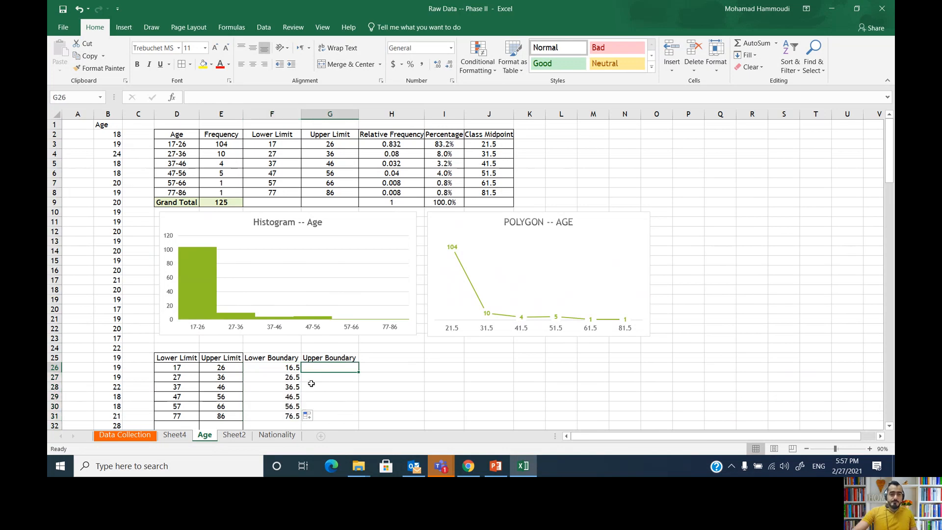
pyautogui.write('=')
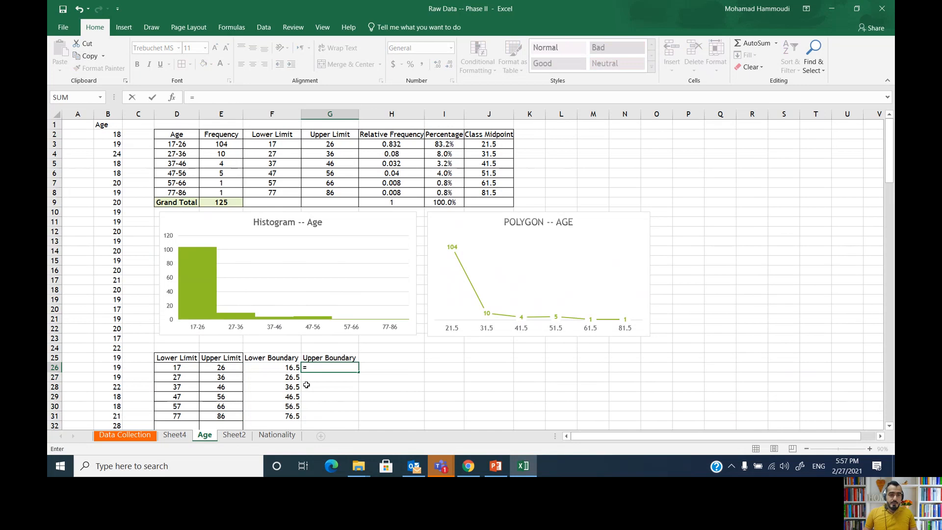
pyautogui.click(219, 369)
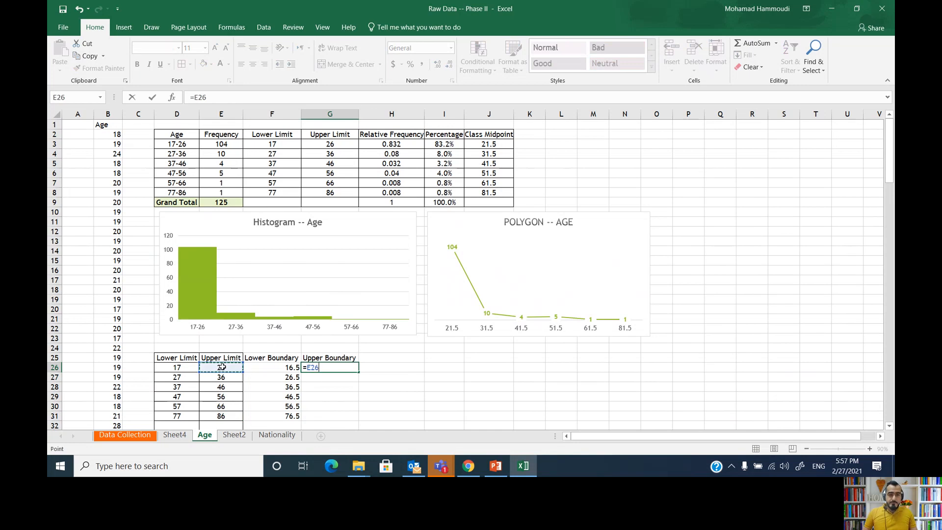
pyautogui.write('+0.5')
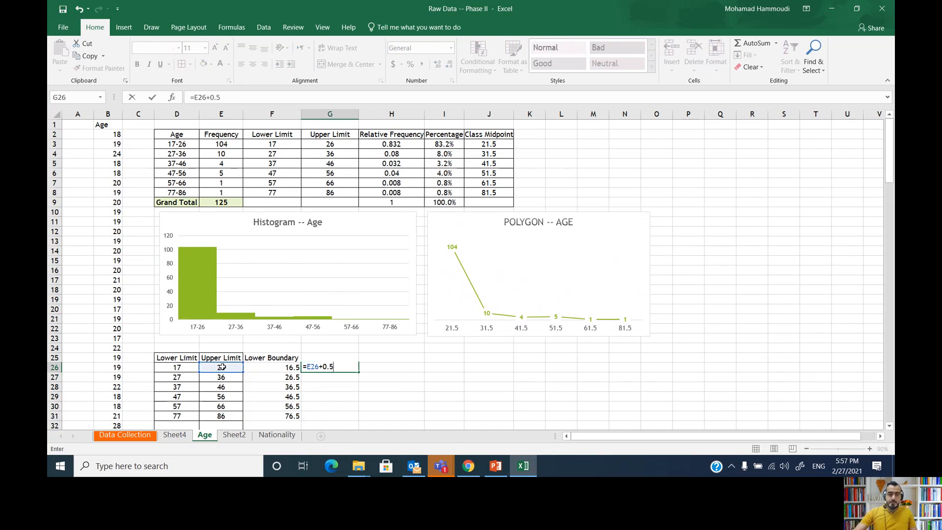
pyautogui.press('Return')
pyautogui.click(333, 367)
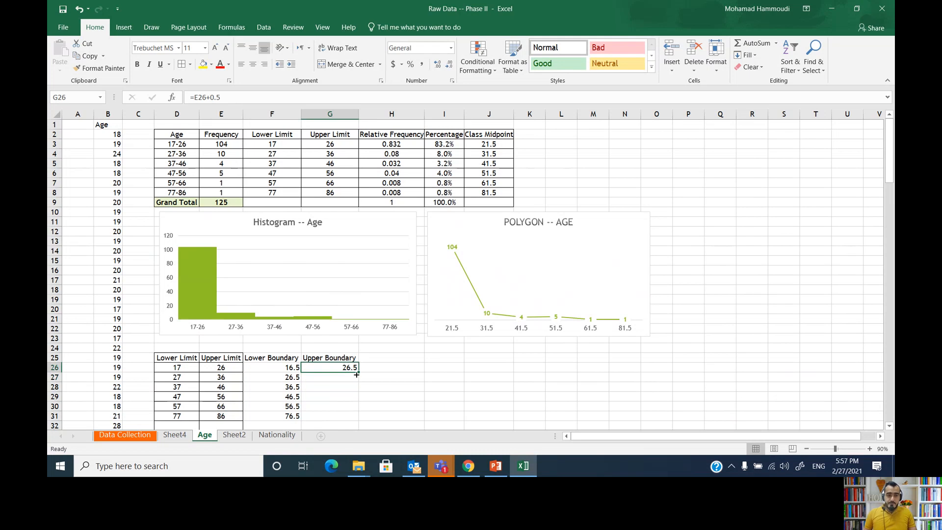
pyautogui.moveTo(358, 371); pyautogui.dragTo(351, 421)
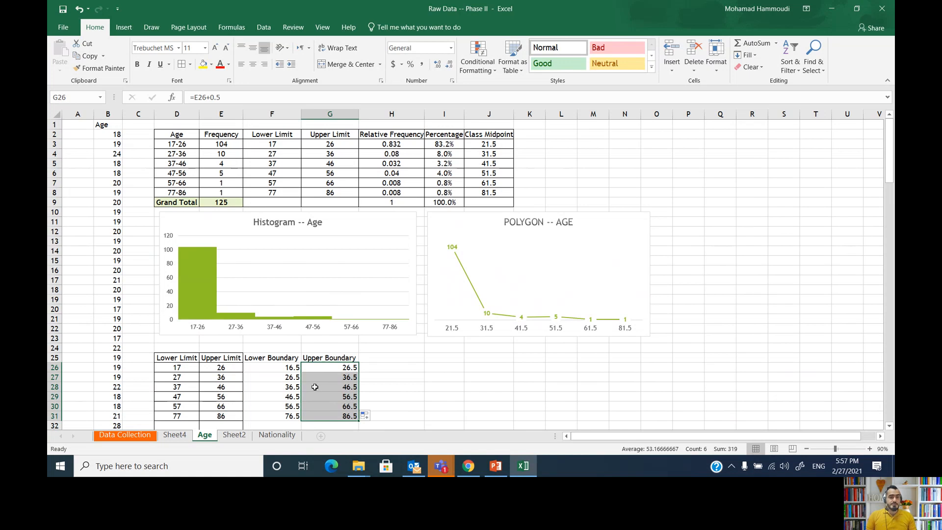
# Fill the first lower limit in D26 down through D31.
pyautogui.click(185, 367)
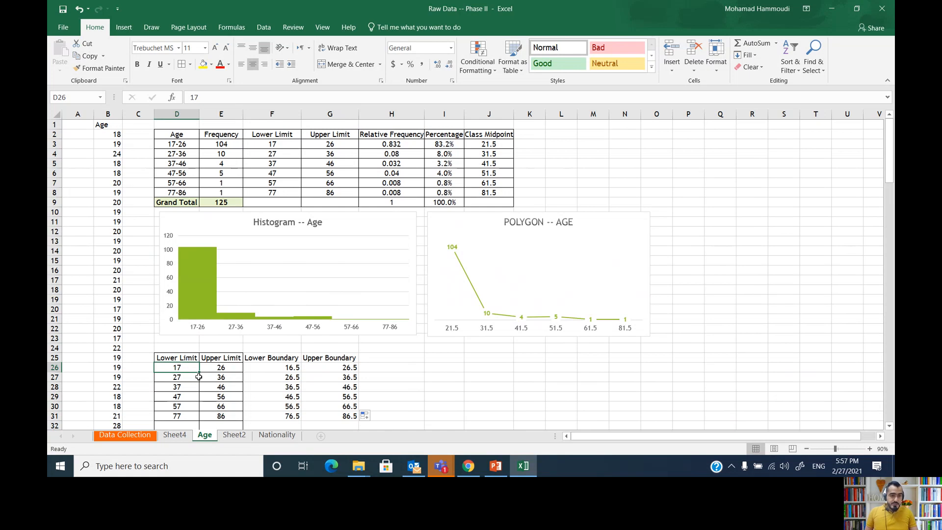
pyautogui.moveTo(199, 368); pyautogui.dragTo(188, 417)
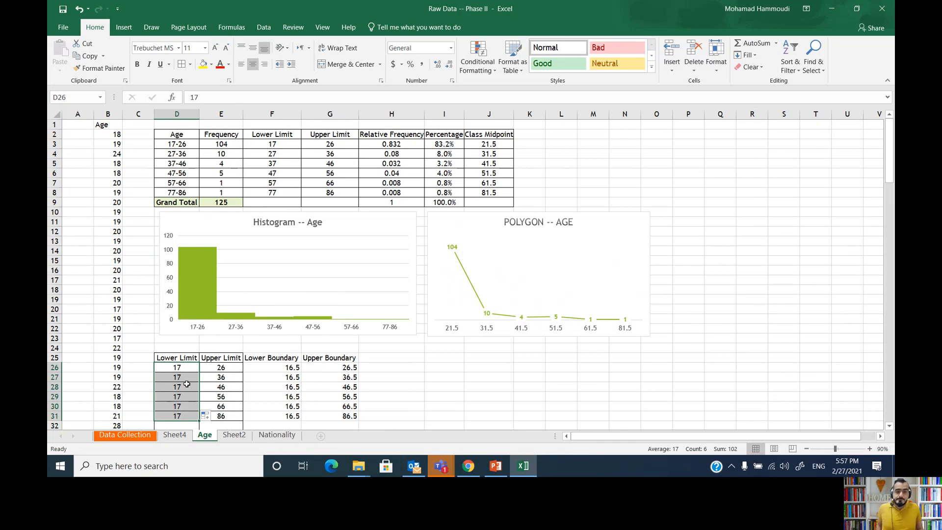
# Add the header "CF" in H25 and link H26 to the first class frequency with =E3.
pyautogui.click(389, 359)
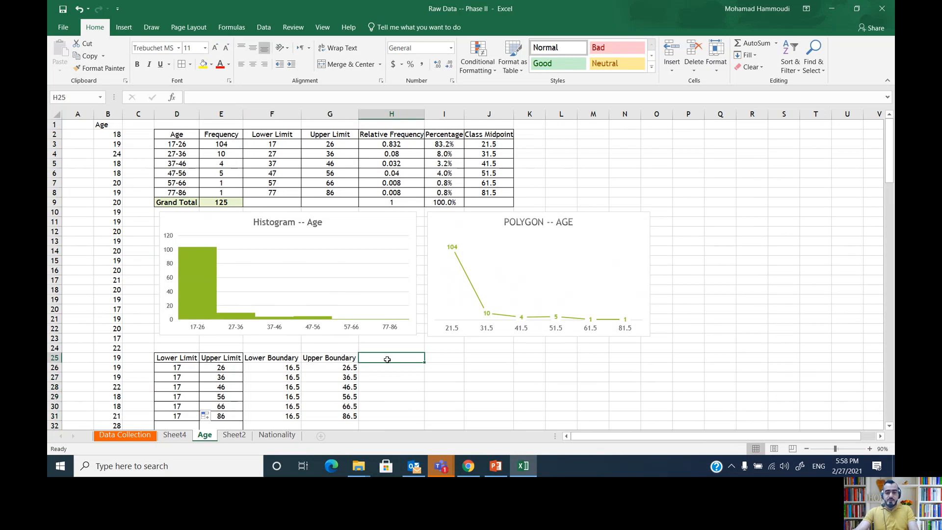
pyautogui.write('CF')
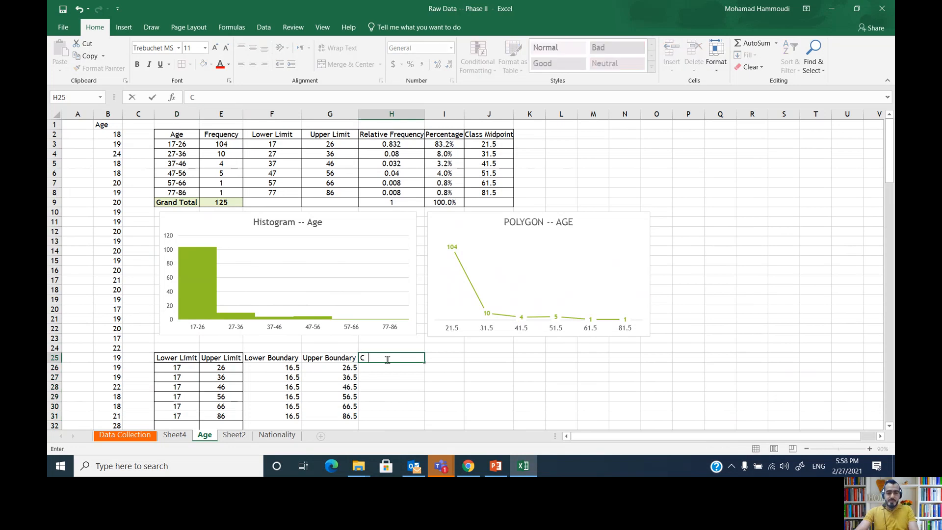
pyautogui.press('Return')
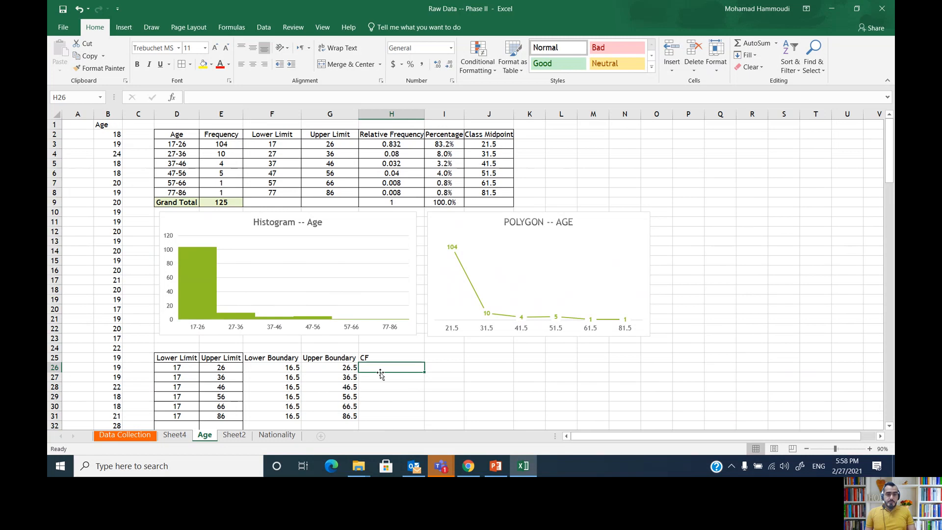
pyautogui.write('=')
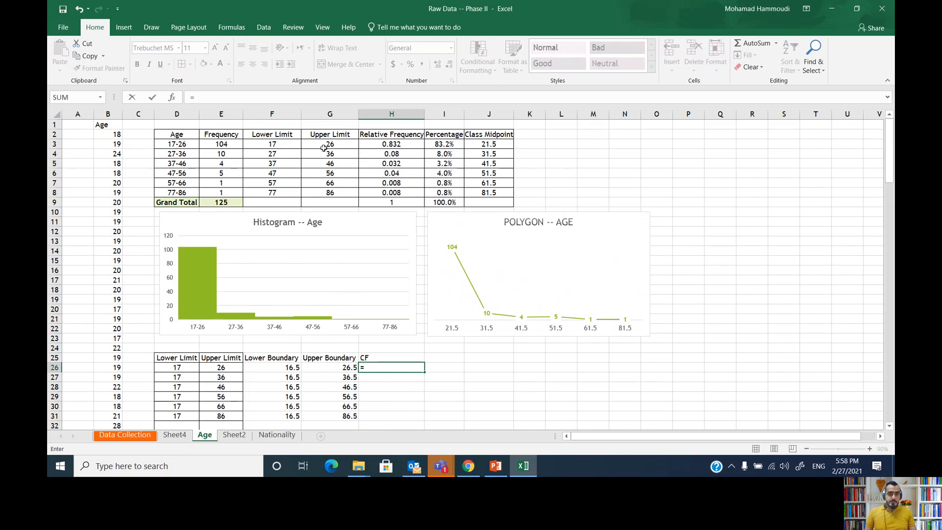
pyautogui.click(222, 142)
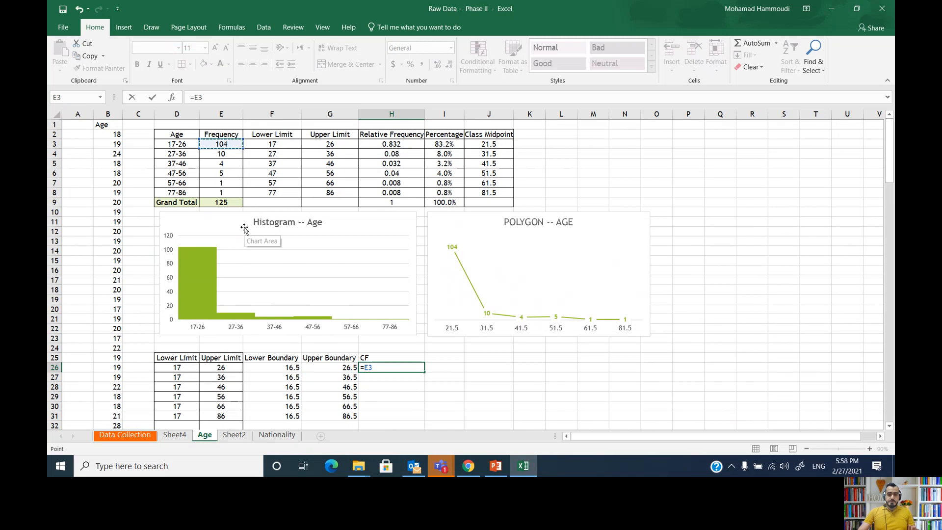
pyautogui.press('Return')
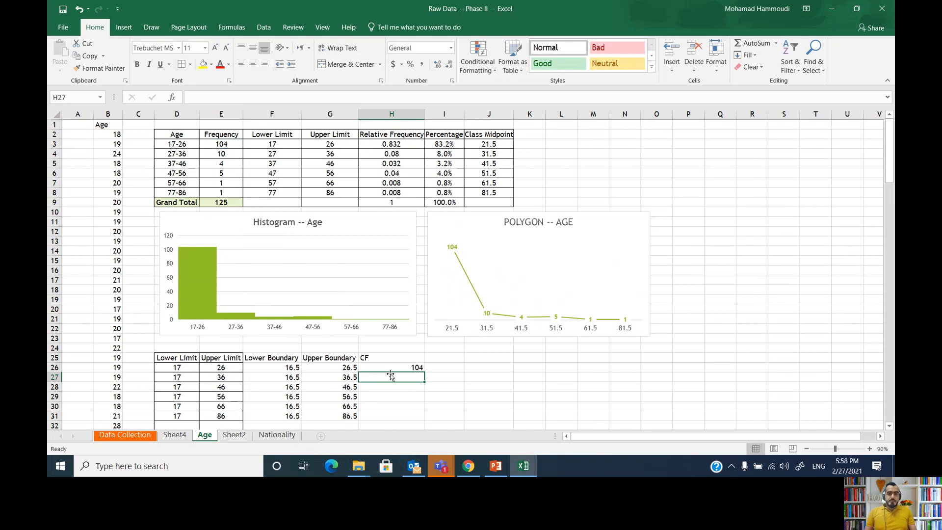
# Calculate the second class's cumulative frequency in H27 with =SUM(E3:E4).
pyautogui.write('=')
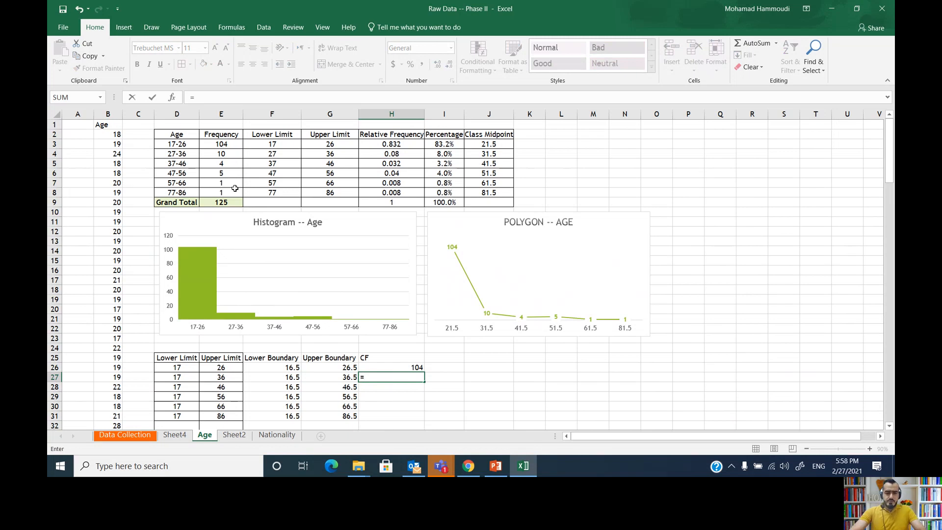
pyautogui.write('su')
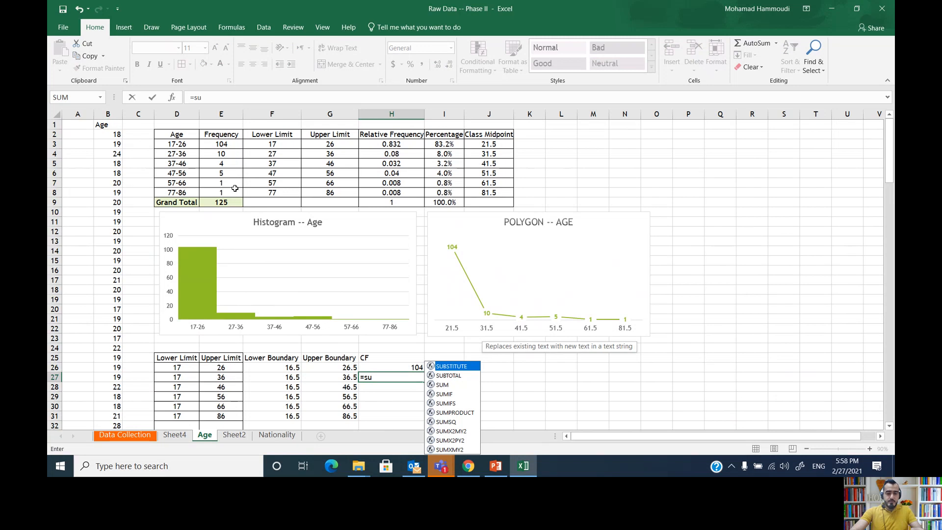
pyautogui.write('m')
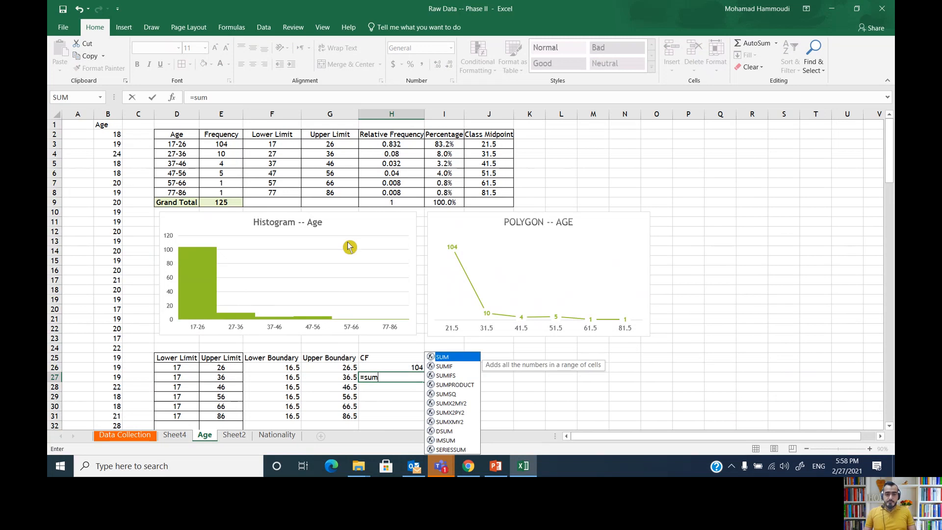
pyautogui.doubleClick(448, 359)
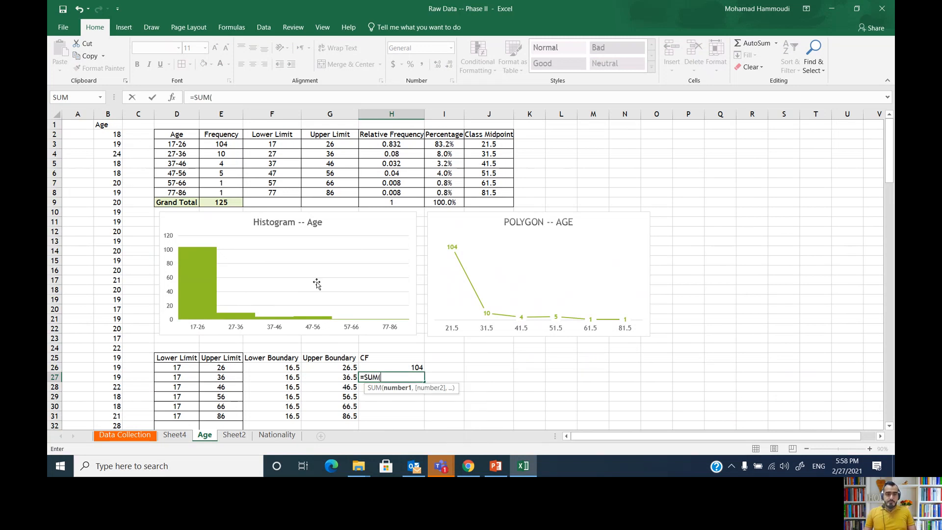
pyautogui.click(224, 144)
pyautogui.moveTo(223, 143); pyautogui.dragTo(220, 154)
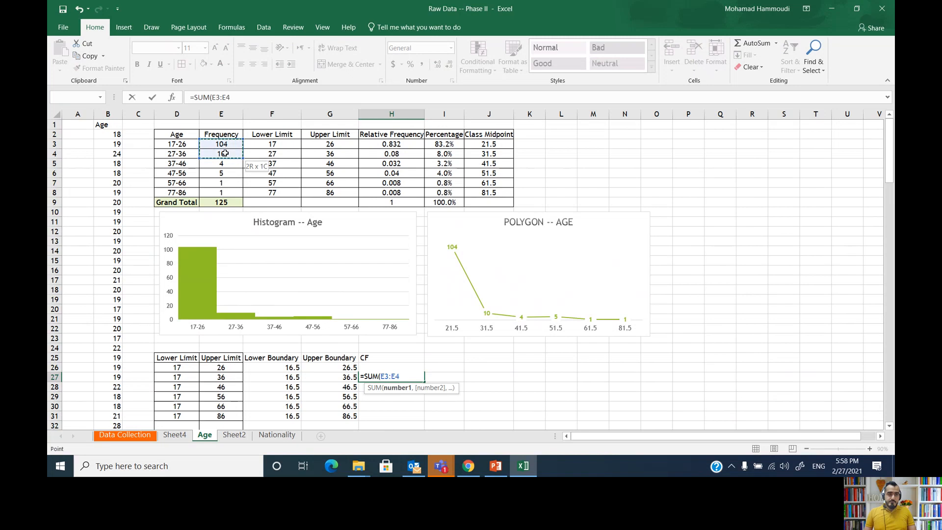
pyautogui.press('Return')
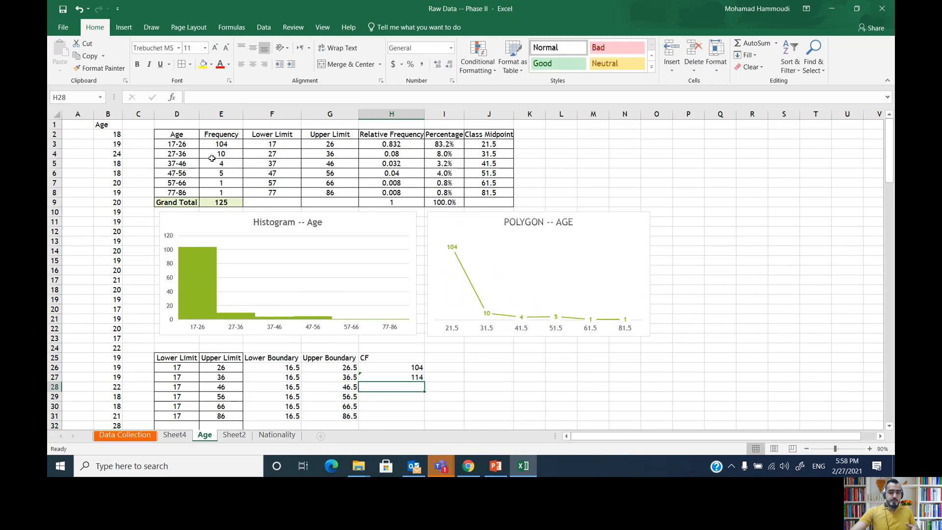
# Calculate the third class's cumulative frequency in H28 with =SUM(E3:E5).
pyautogui.write('=su')
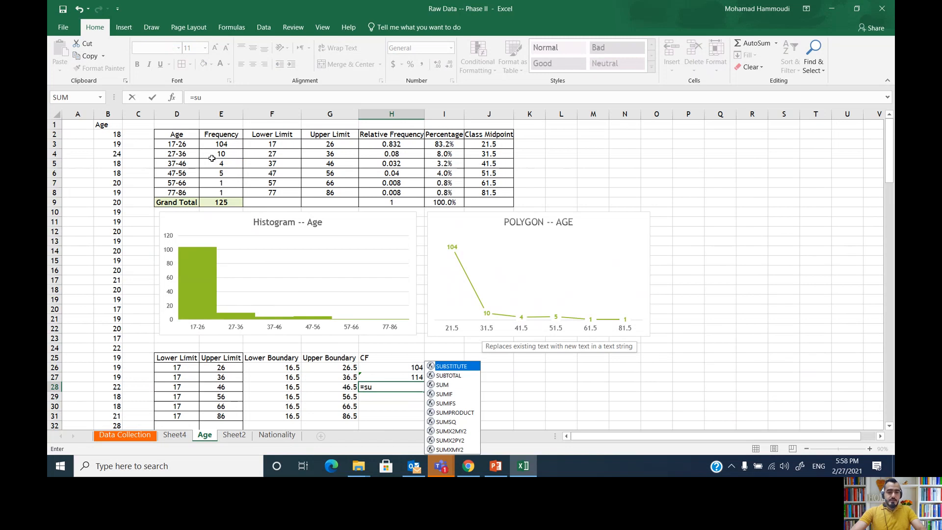
pyautogui.write('m')
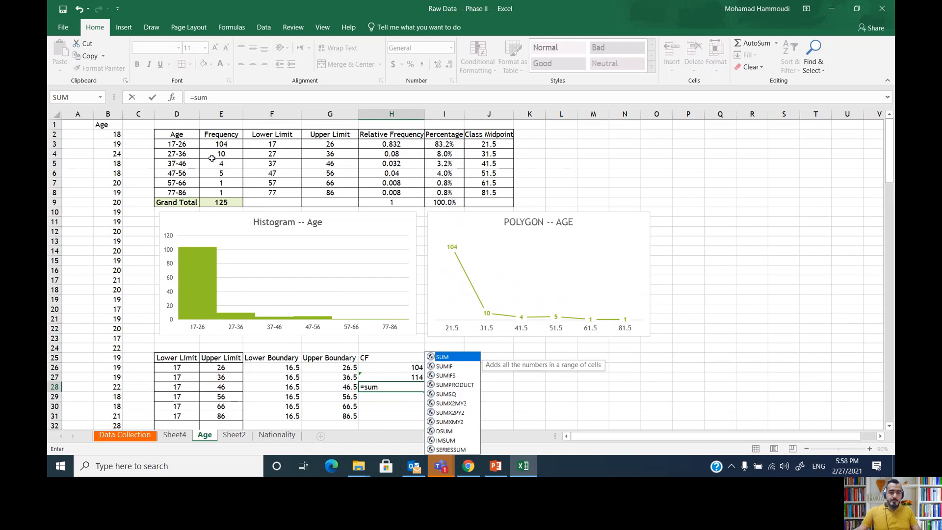
pyautogui.doubleClick(441, 357)
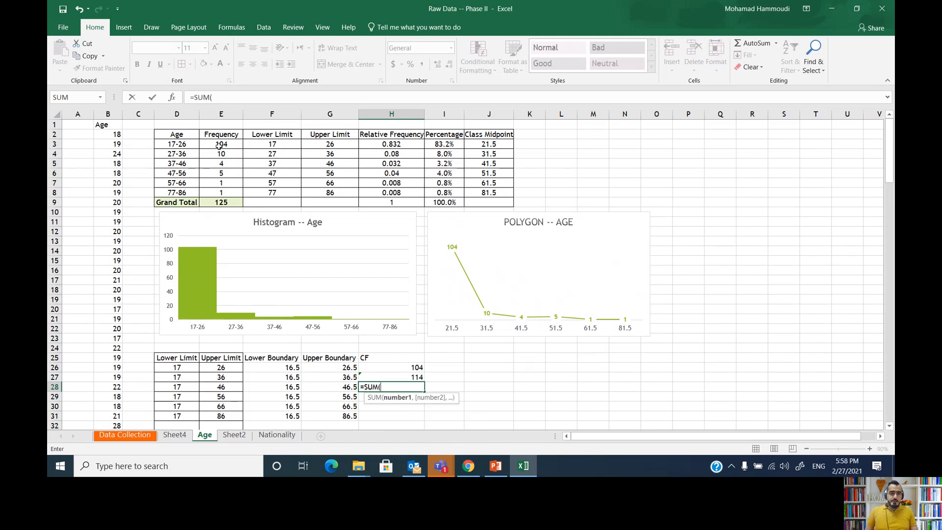
pyautogui.moveTo(219, 145); pyautogui.dragTo(221, 164)
pyautogui.press('Return')
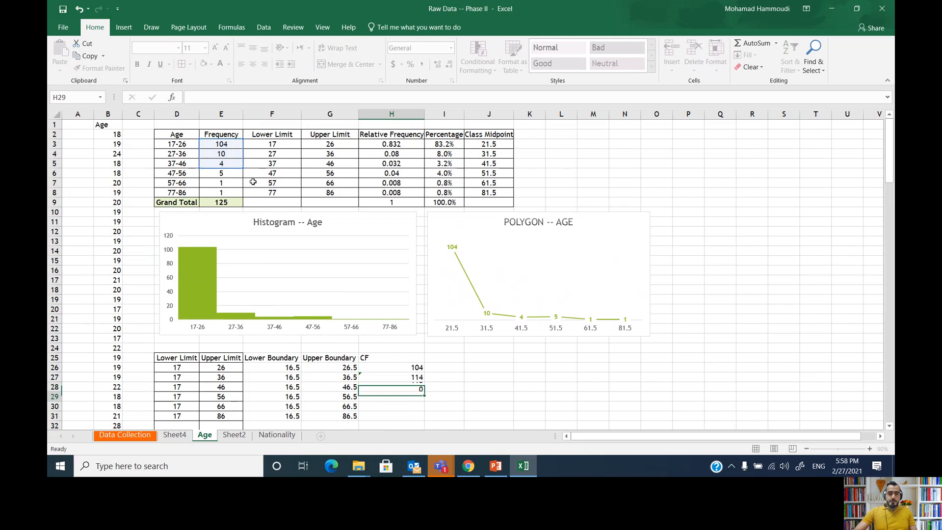
# Calculate the fourth class's cumulative frequency in H29 with =SUM(E3:E6).
pyautogui.write('=')
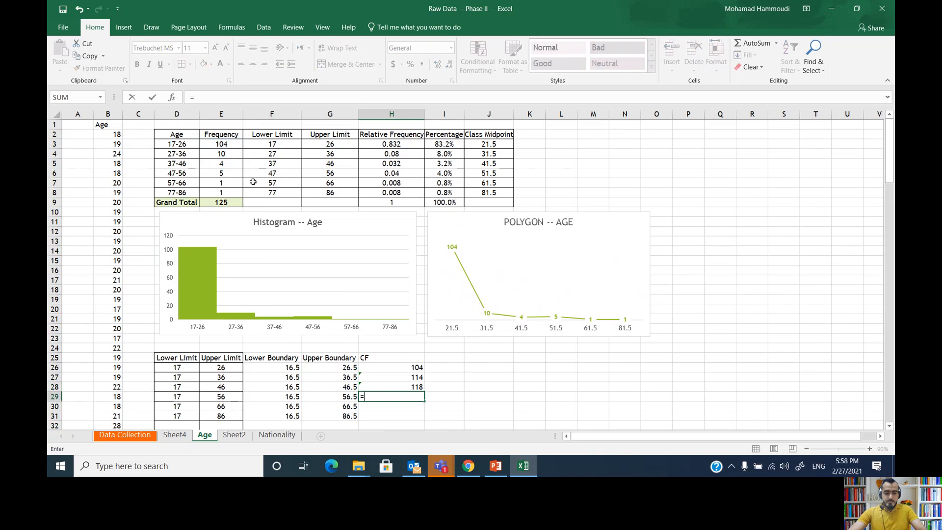
pyautogui.write('sum')
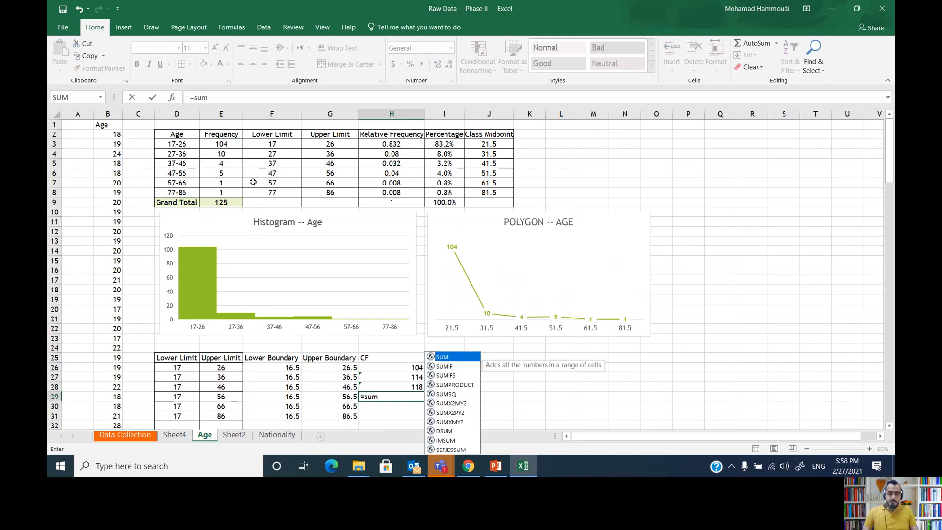
pyautogui.doubleClick(443, 357)
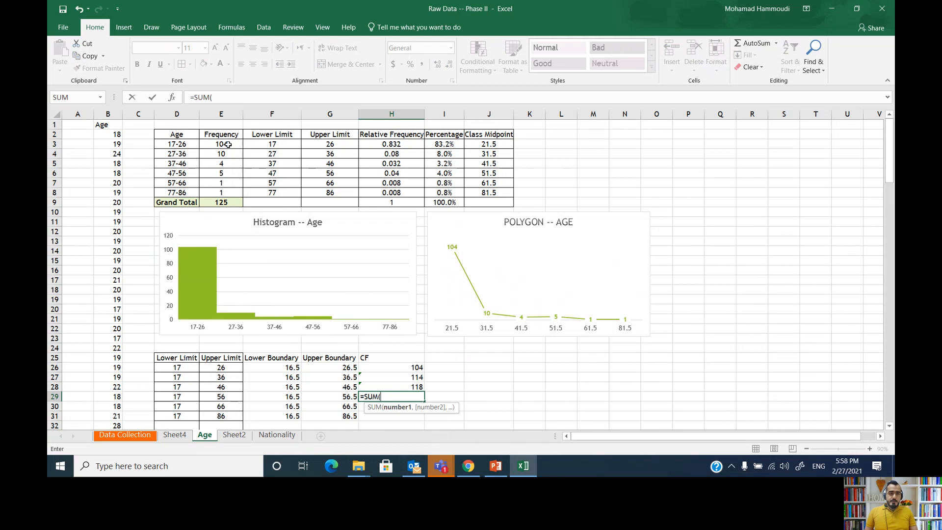
pyautogui.moveTo(227, 144); pyautogui.dragTo(226, 173)
pyautogui.write(')')
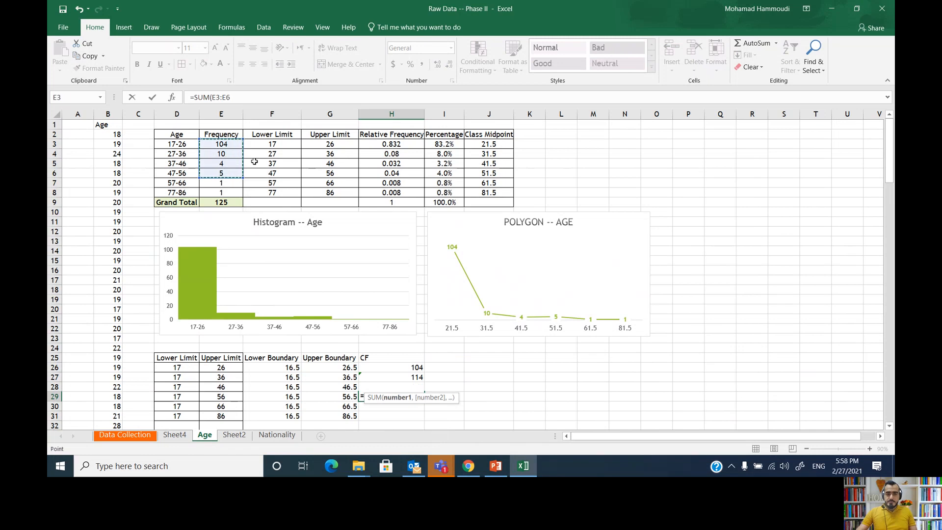
pyautogui.press('Return')
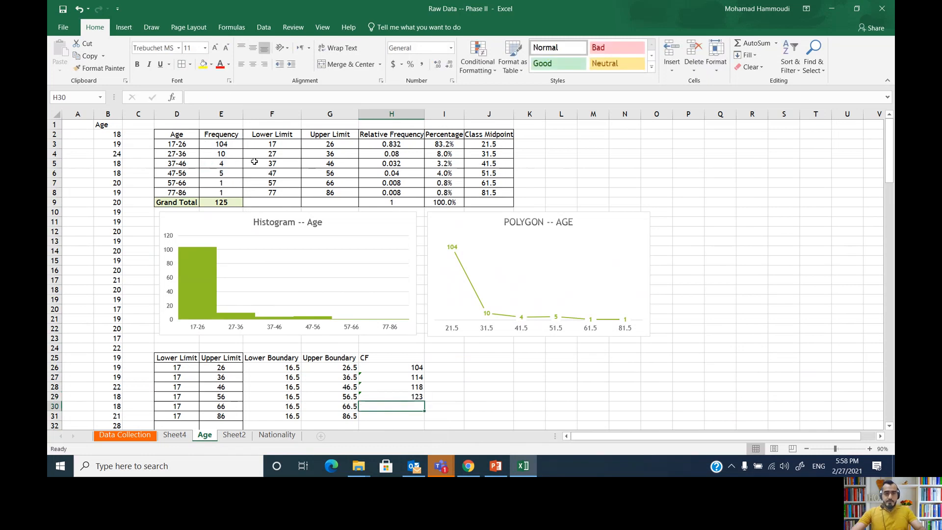
# Calculate the fifth class's cumulative frequency in H30 with =SUM(E3:E7).
pyautogui.write('=sum')
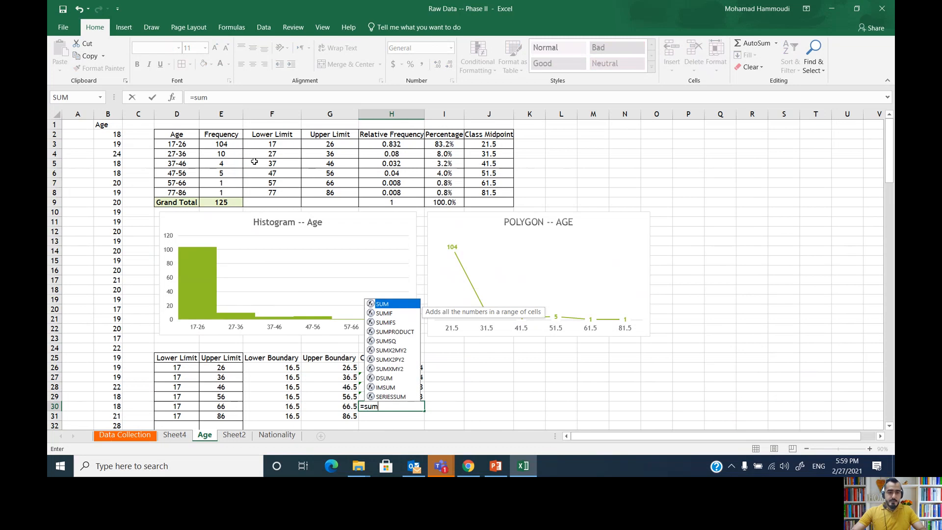
pyautogui.doubleClick(381, 305)
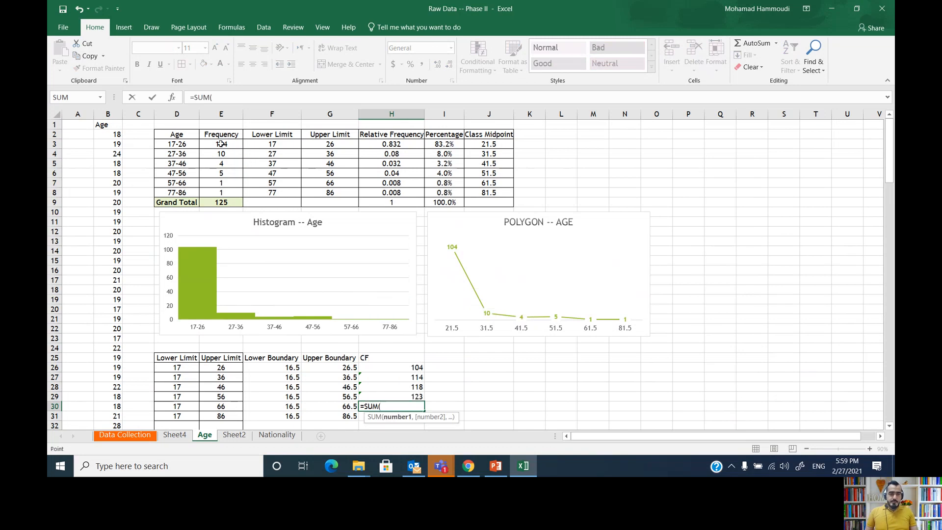
pyautogui.moveTo(220, 143); pyautogui.dragTo(221, 183)
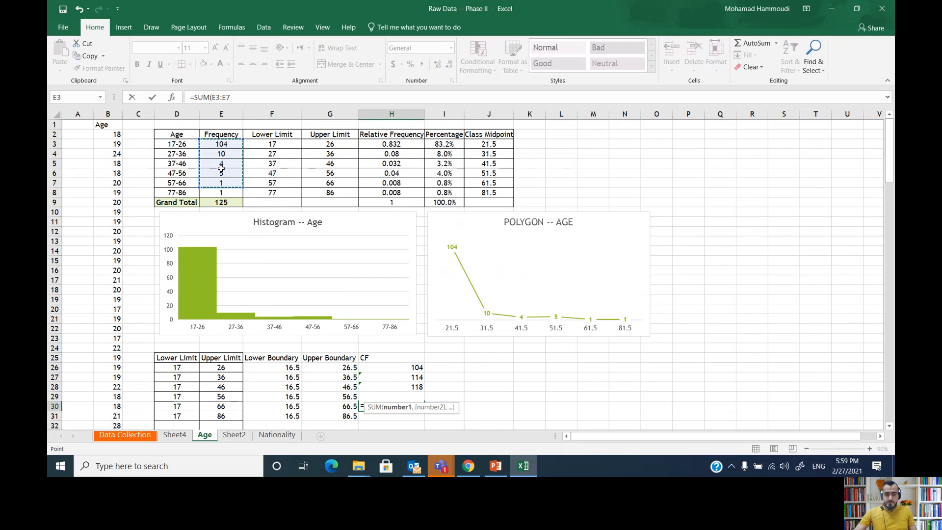
pyautogui.press('Return')
# Calculate the last class's cumulative frequency in H31 with =SUM(E3:E8).
pyautogui.write('=')
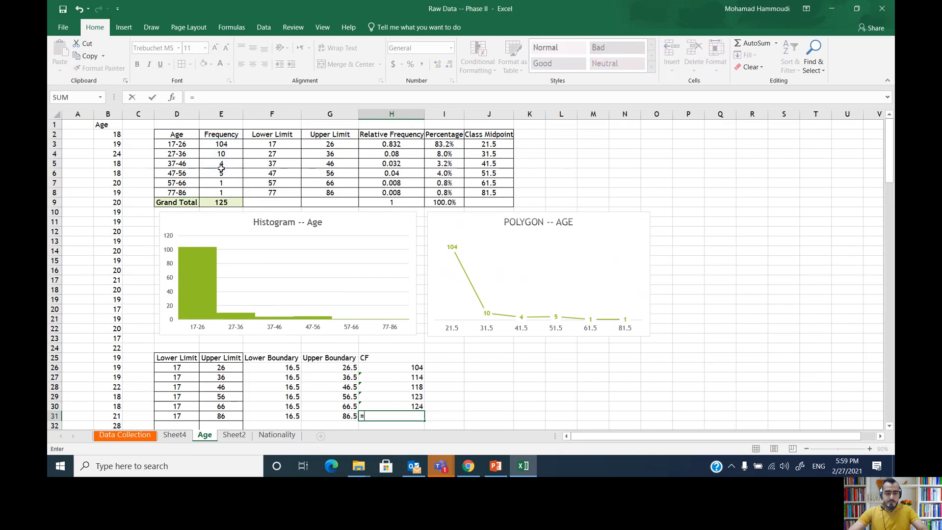
pyautogui.write('sum')
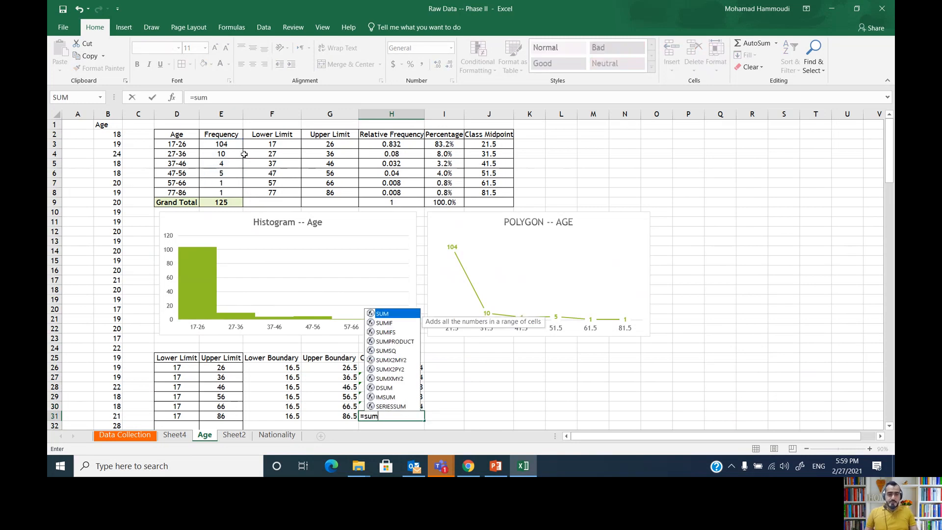
pyautogui.doubleClick(382, 314)
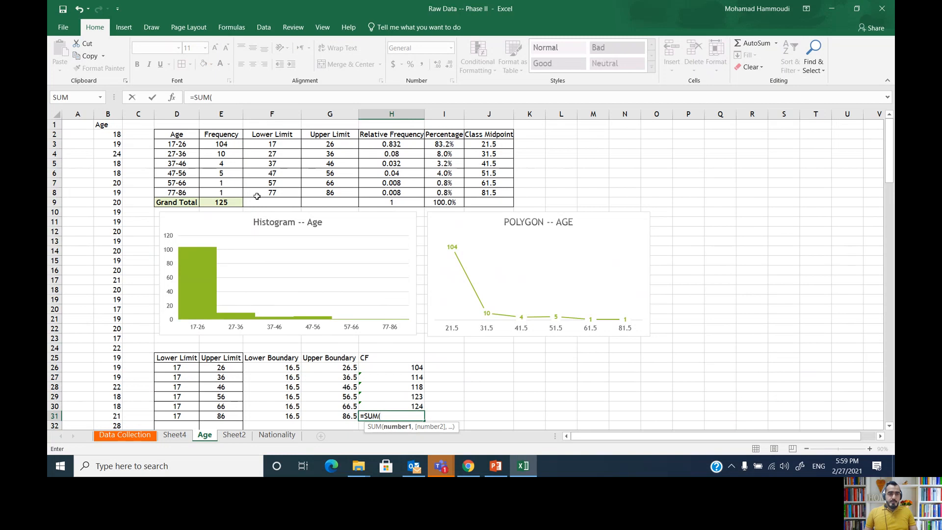
pyautogui.moveTo(223, 147); pyautogui.dragTo(227, 192)
pyautogui.press('Return')
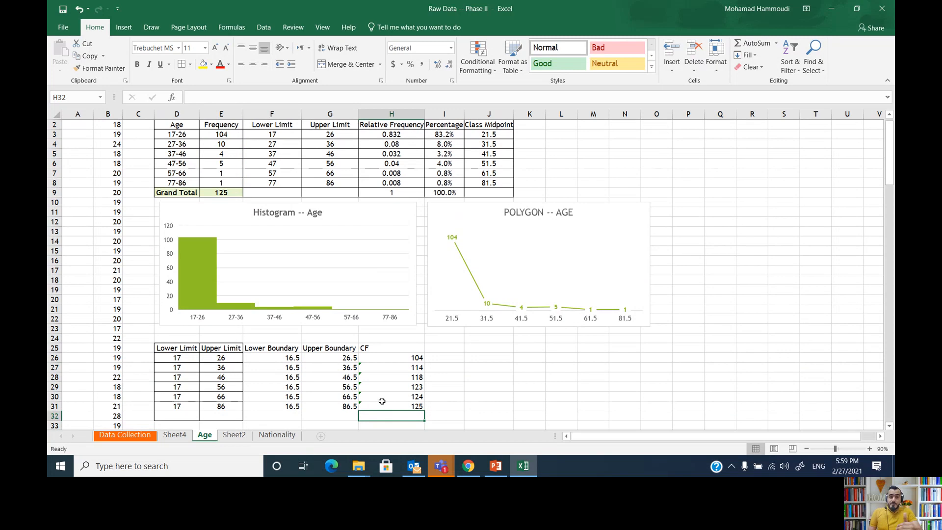
# Add the header "CRF" in I25 beside the cumulative frequency column.
pyautogui.click(452, 349)
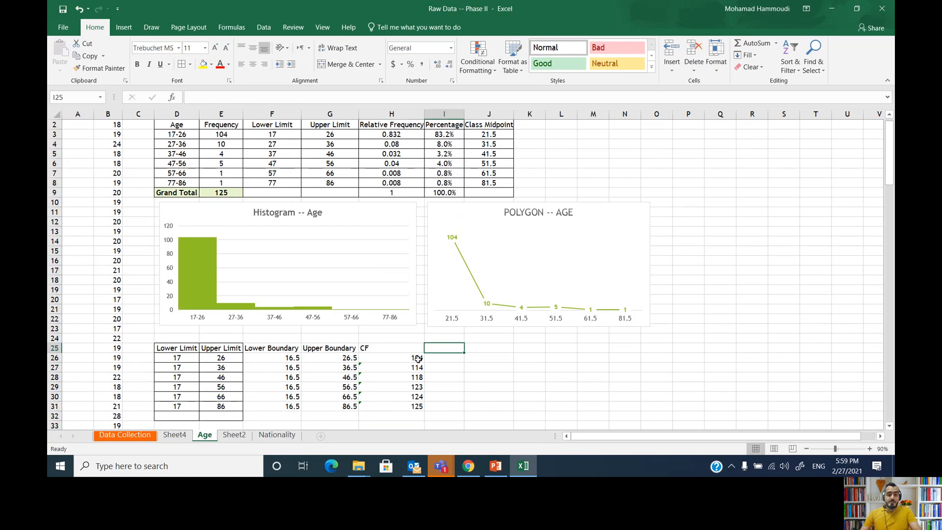
pyautogui.write('CRF')
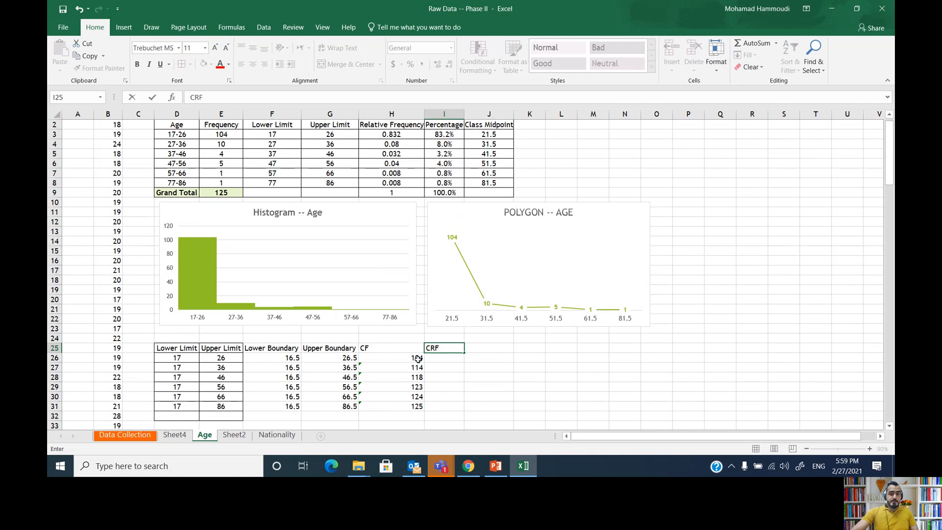
pyautogui.press('Return')
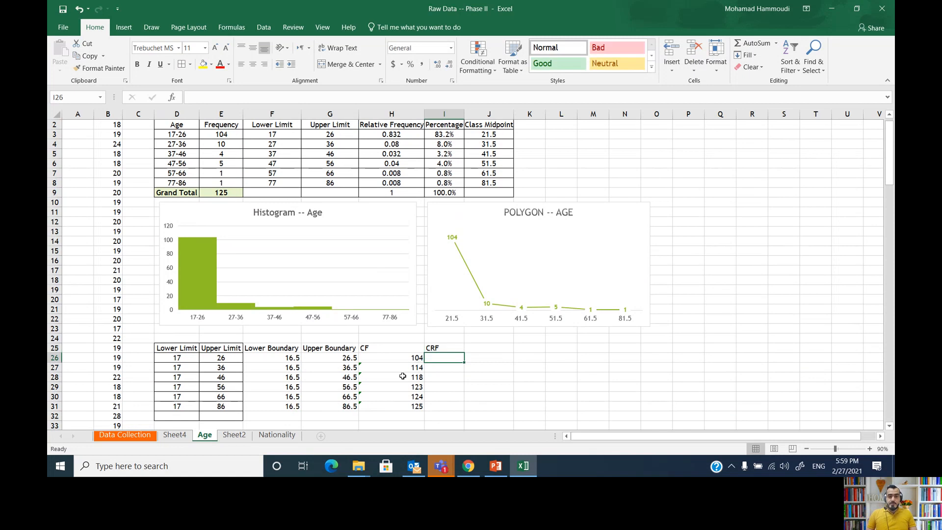
# Calculate the cumulative relative frequencies with the formula =H26/125 in I26 and fill it down through I31.
pyautogui.click(404, 358)
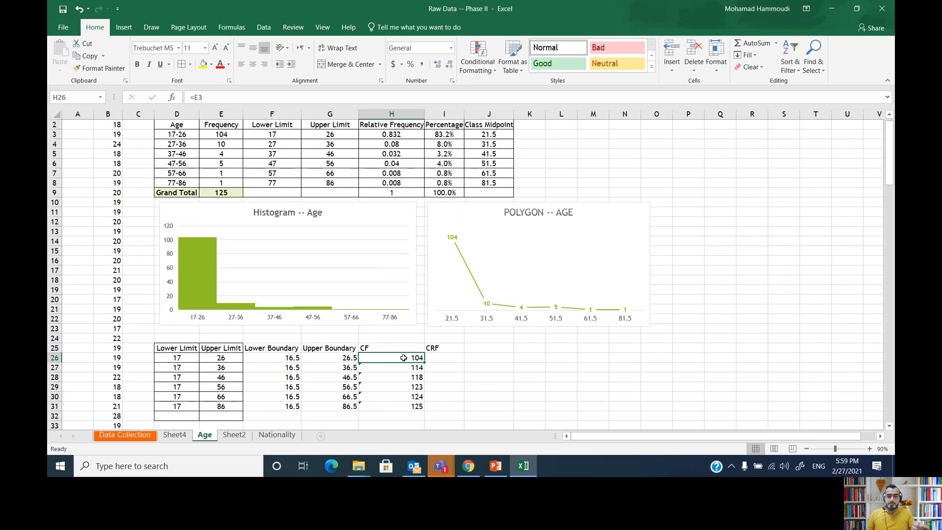
pyautogui.click(448, 359)
pyautogui.write('=')
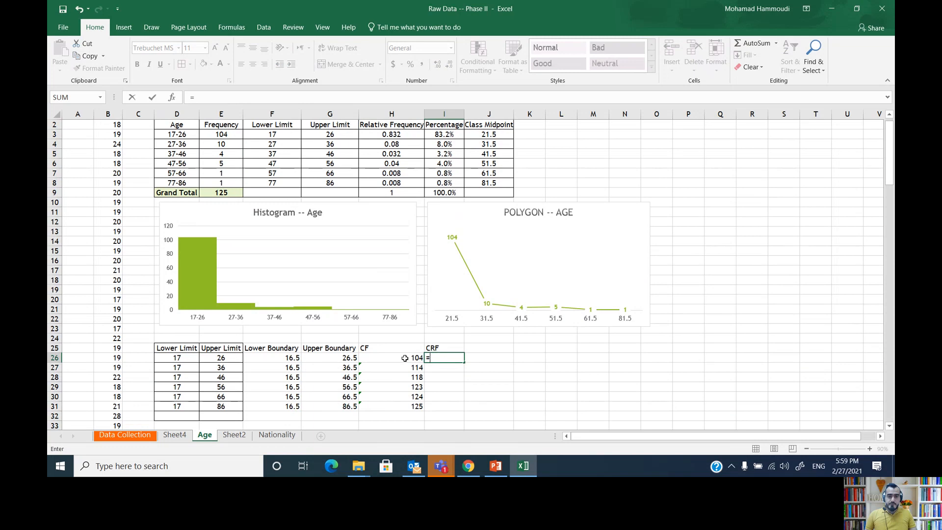
pyautogui.click(405, 358)
pyautogui.write('/125')
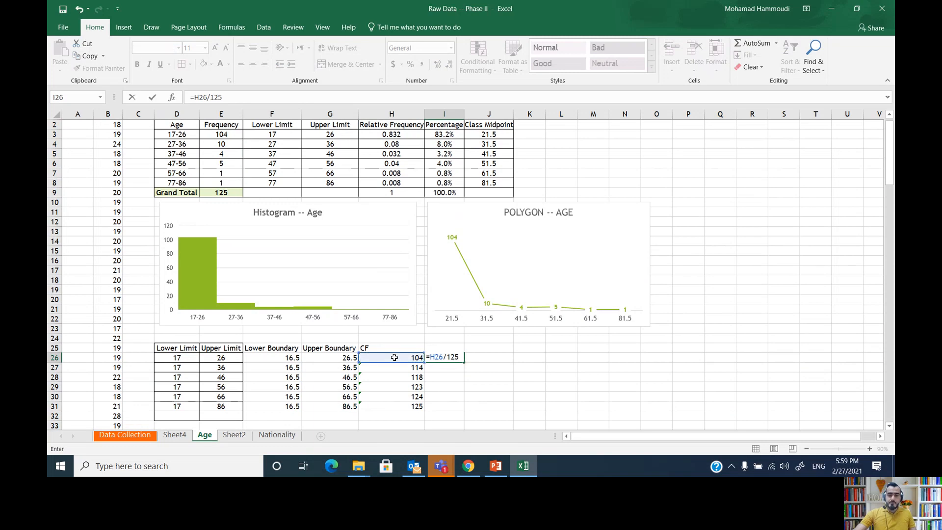
pyautogui.press('Return')
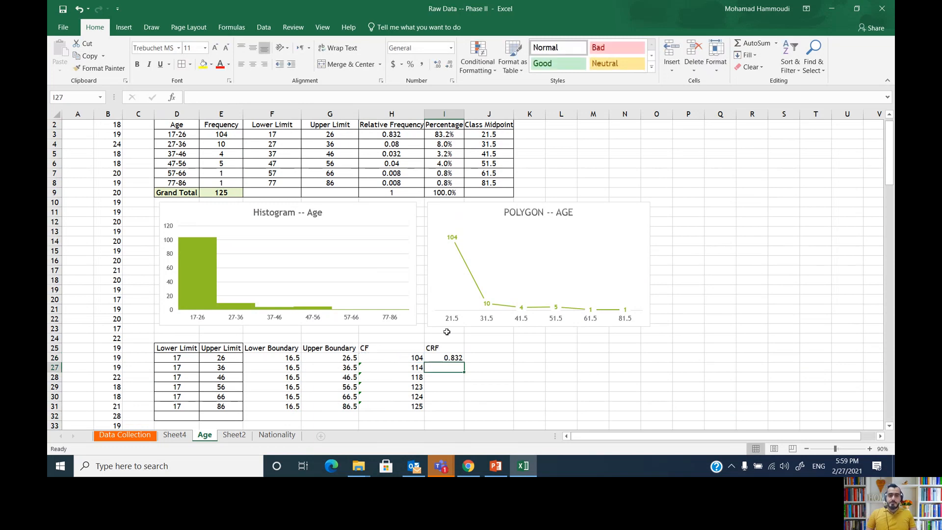
pyautogui.click(460, 356)
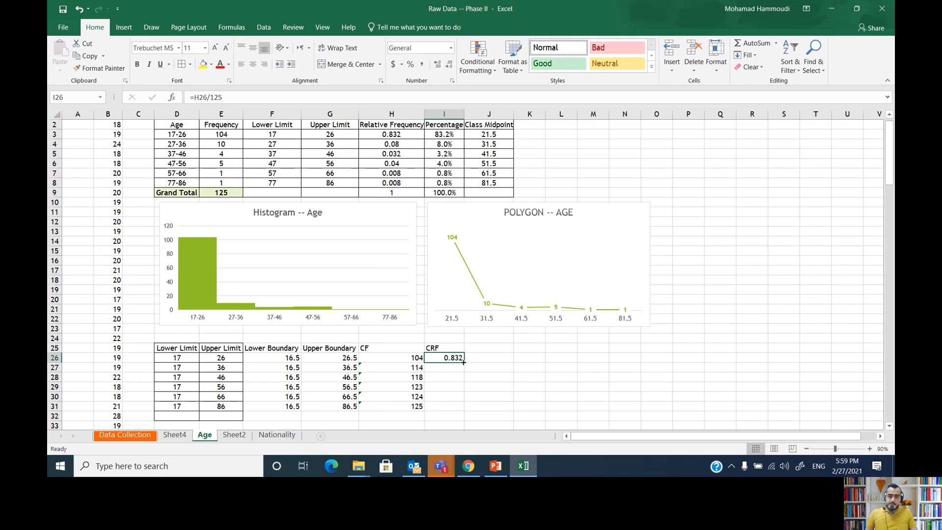
pyautogui.moveTo(464, 363); pyautogui.dragTo(456, 412)
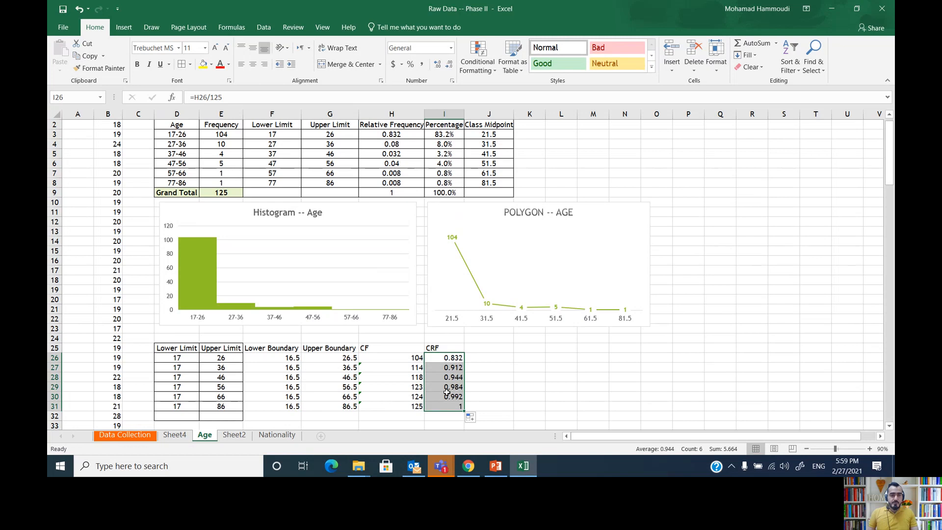
# Add the header "CP" in J25 beside the cumulative relative frequency column.
pyautogui.click(490, 347)
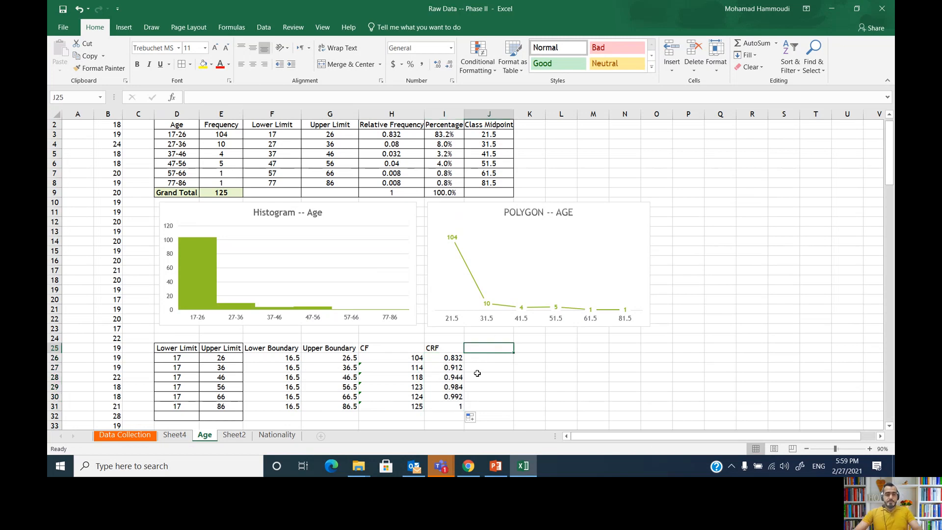
pyautogui.write('C')
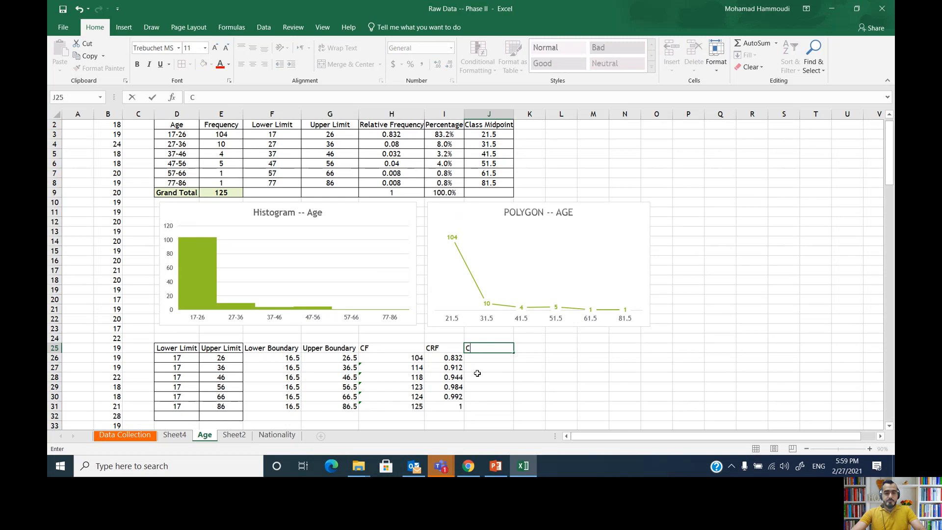
pyautogui.write('P')
pyautogui.press('Return')
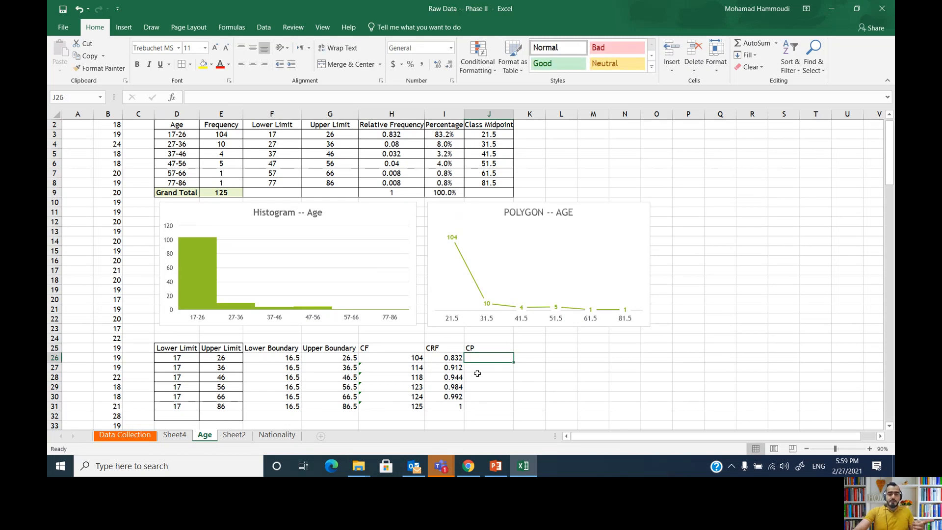
# Fill the CP column with the formula =I26 in J26 and extend it down through J31.
pyautogui.write('=')
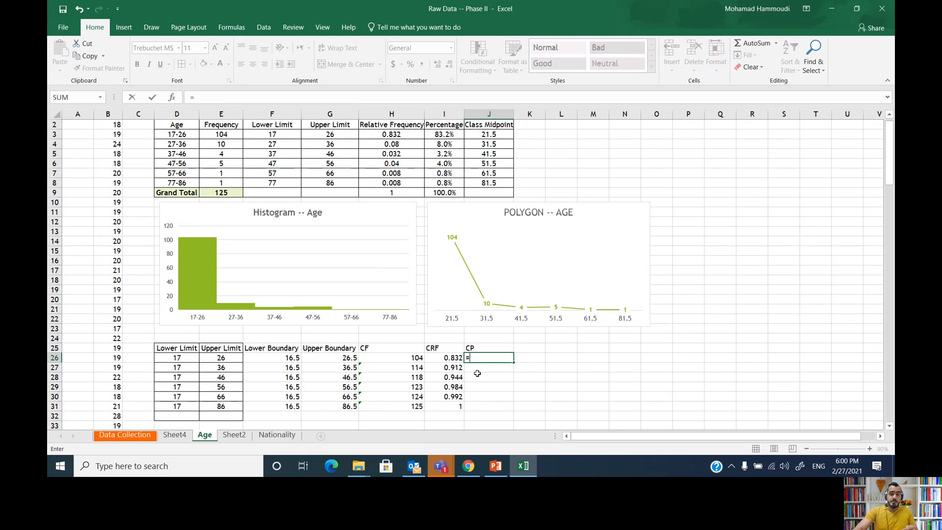
pyautogui.click(454, 358)
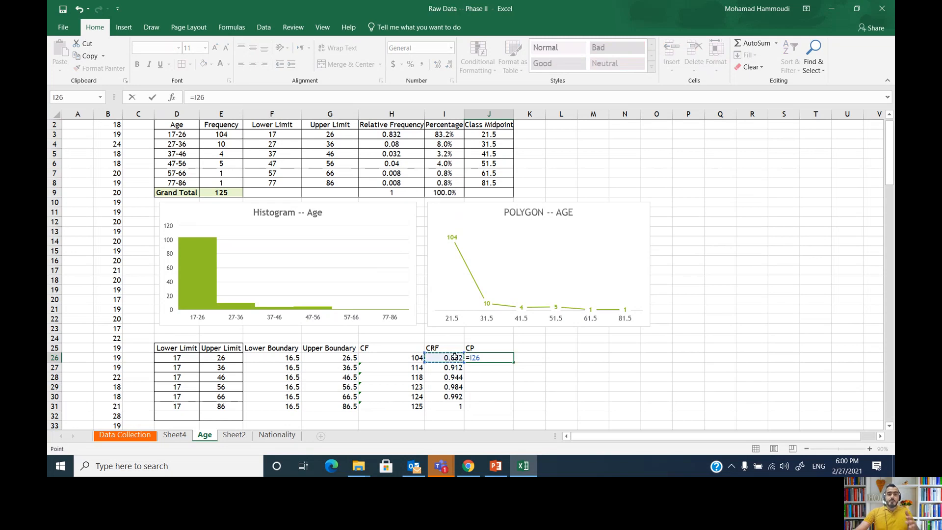
pyautogui.press('Return')
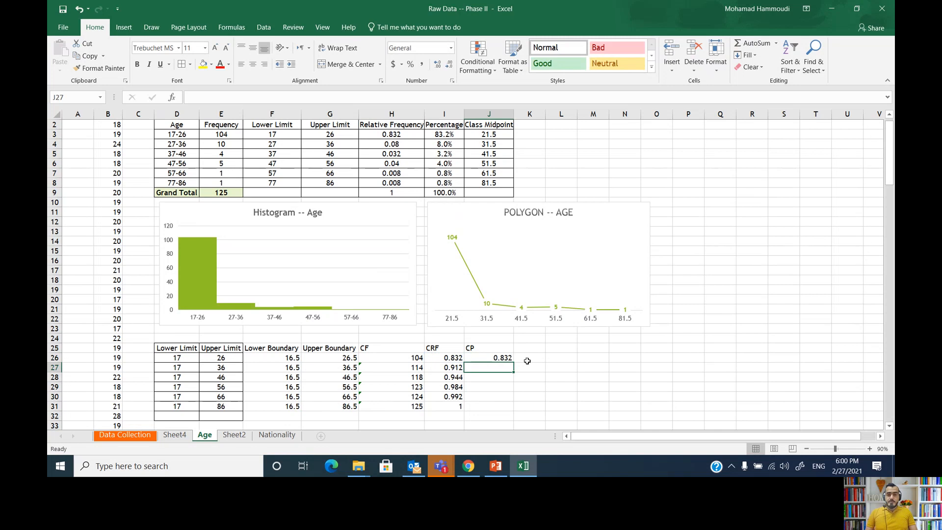
pyautogui.click(497, 357)
pyautogui.moveTo(513, 362); pyautogui.dragTo(507, 412)
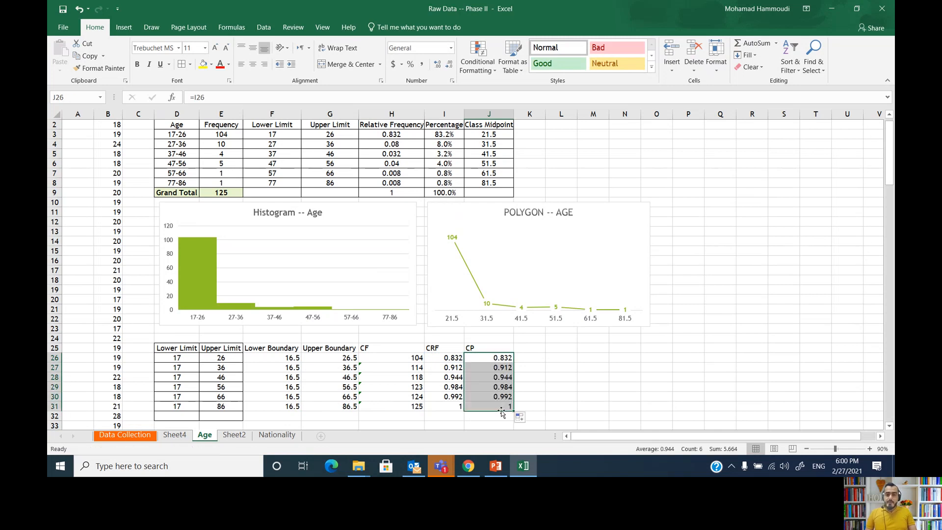
# Format the CP values in J26:J31 as percentages with one decimal place.
pyautogui.click(412, 68)
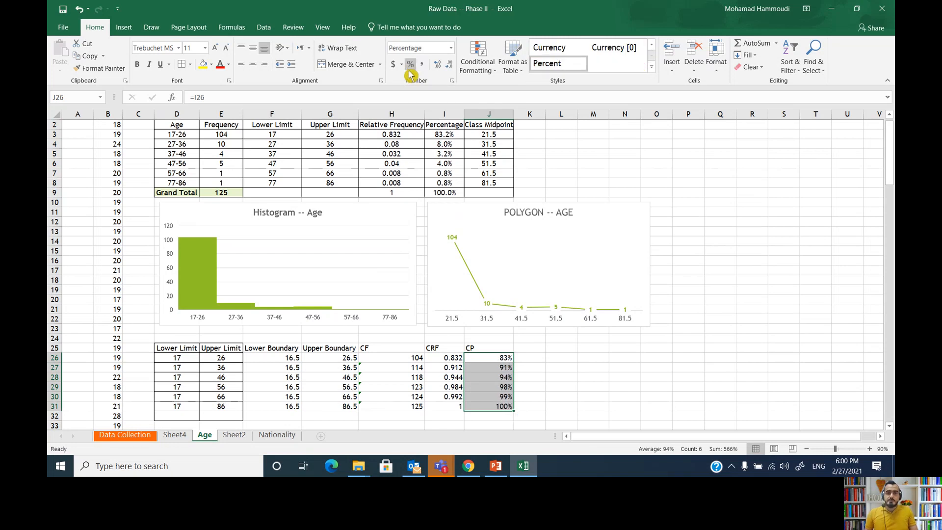
pyautogui.click(435, 69)
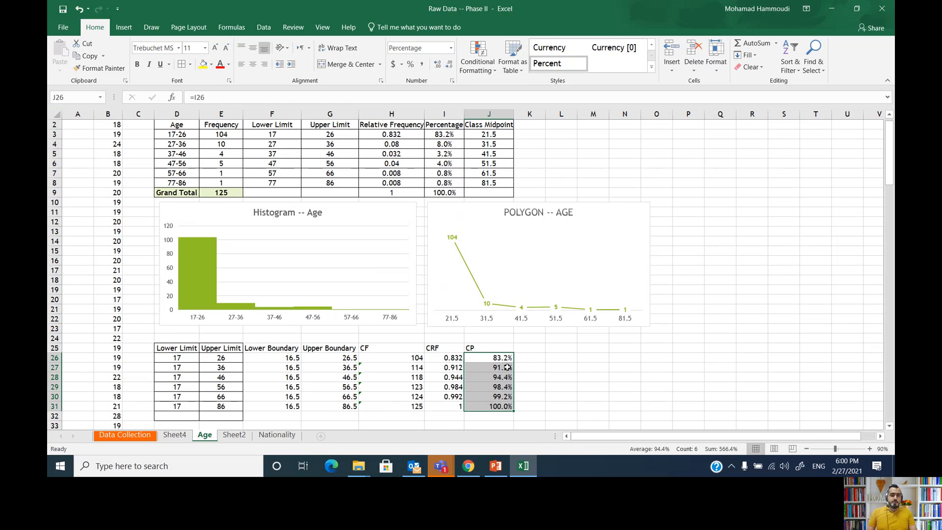
pyautogui.click(559, 392)
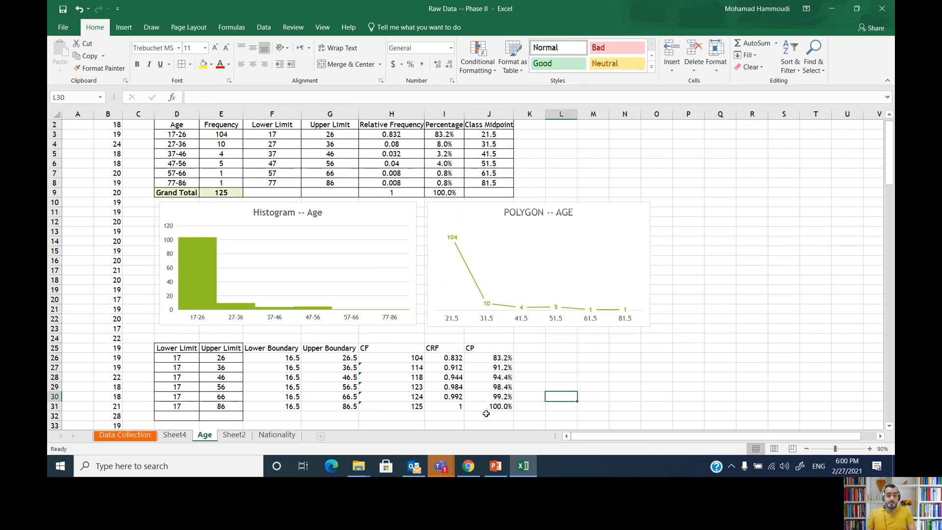
# Apply all borders to the cumulative table D25:J31 and centre its contents.
pyautogui.moveTo(494, 406); pyautogui.dragTo(194, 348)
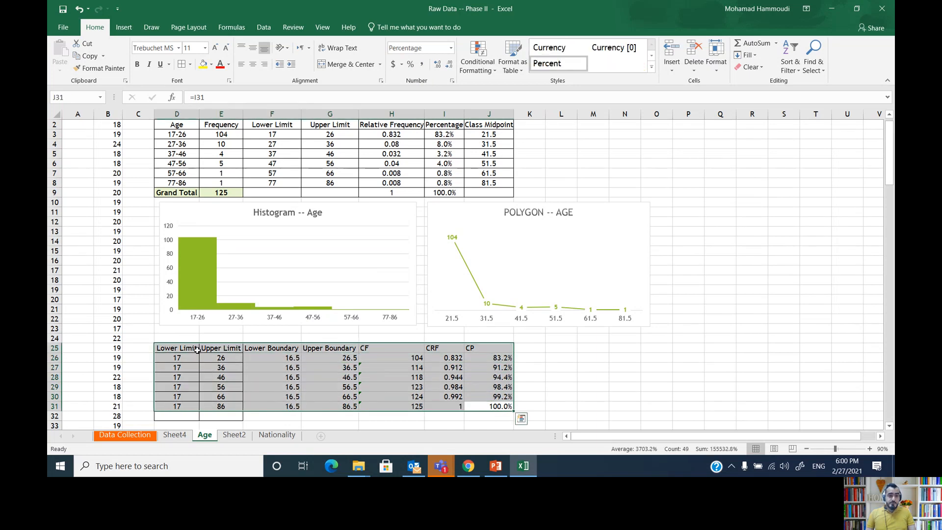
pyautogui.click(183, 64)
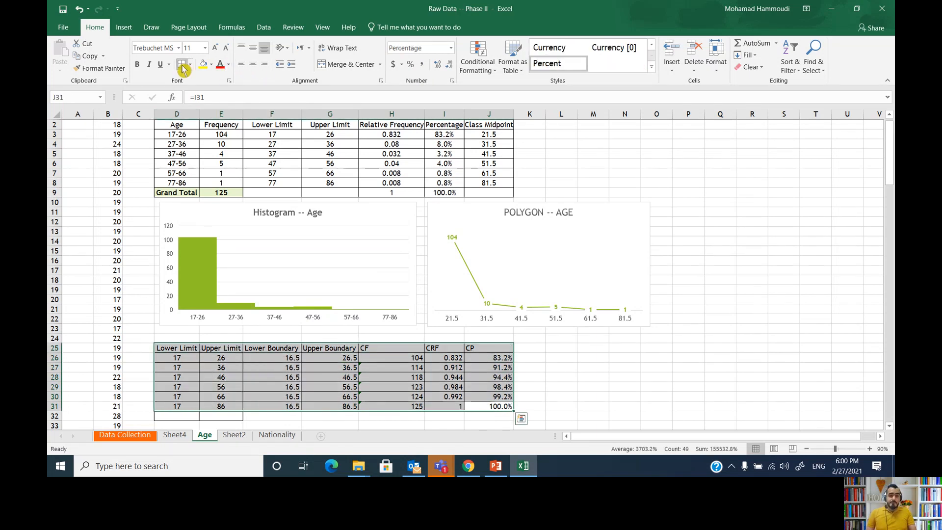
pyautogui.click(251, 65)
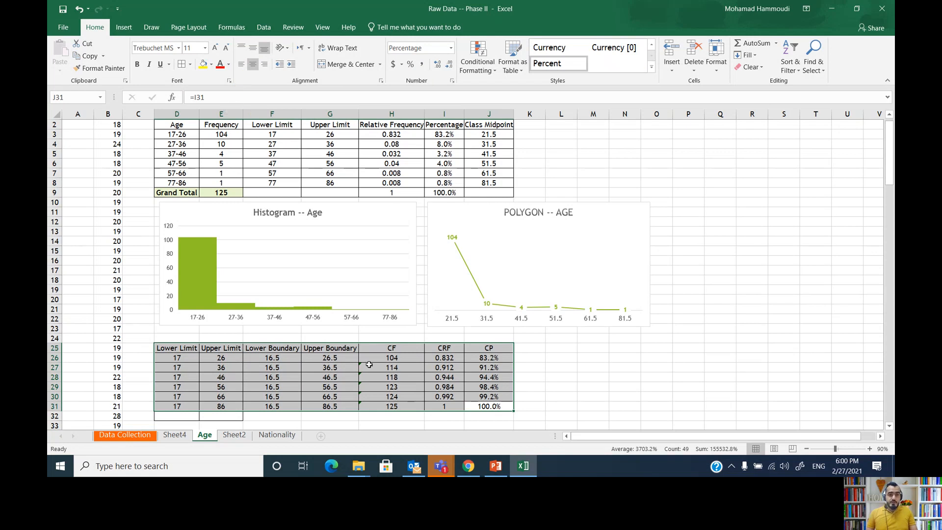
pyautogui.click(583, 364)
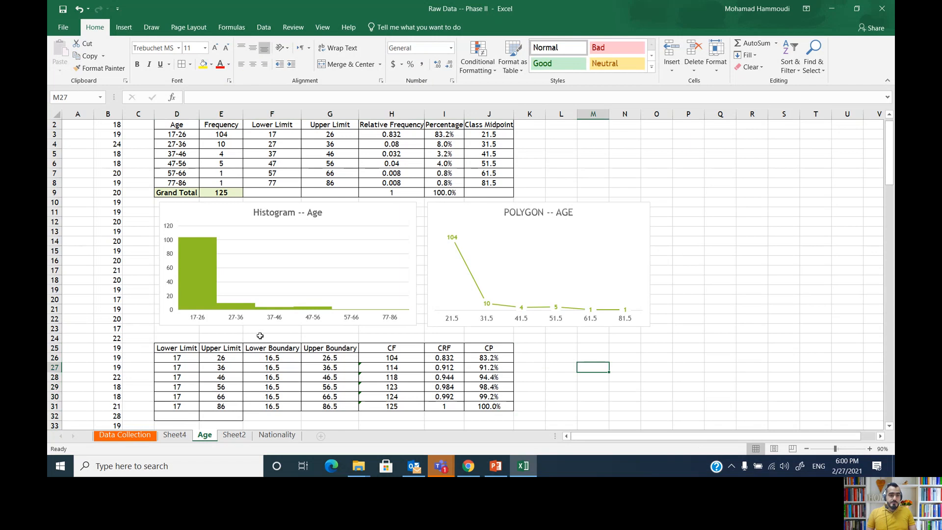
# Insert a basic 2-D line chart from the cumulative frequencies in H26:H31.
pyautogui.click(388, 358)
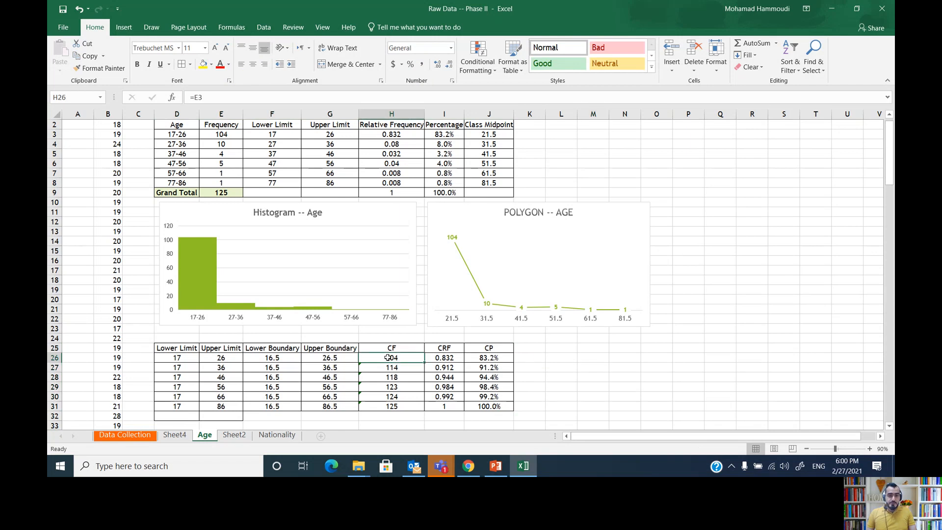
pyautogui.moveTo(388, 358); pyautogui.dragTo(395, 405)
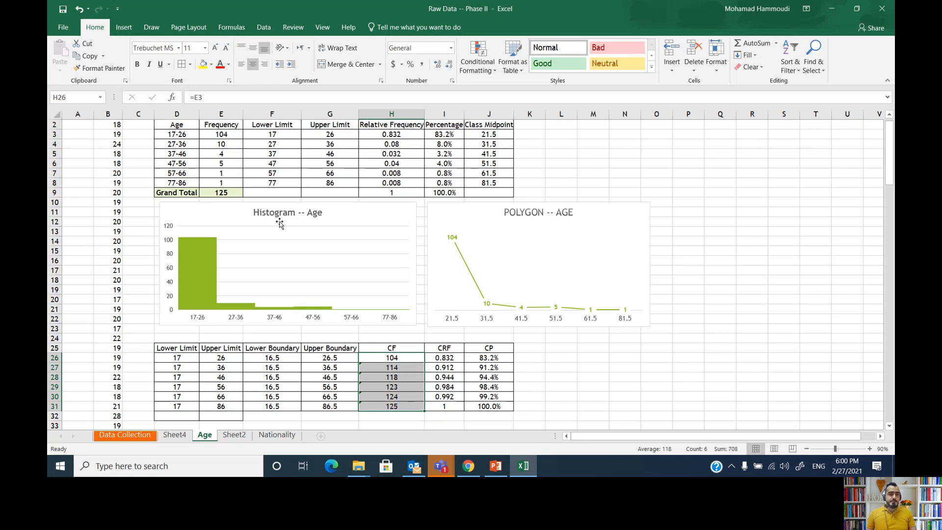
pyautogui.click(123, 27)
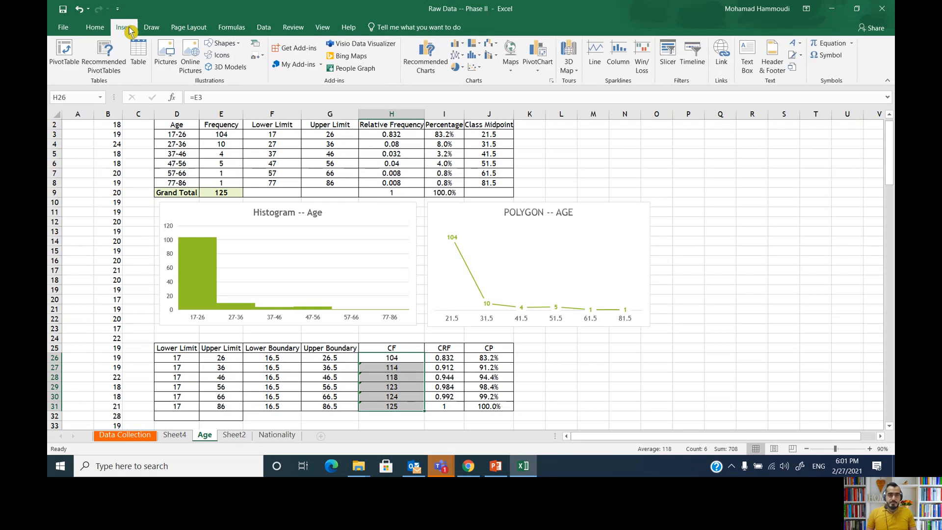
pyautogui.click(461, 58)
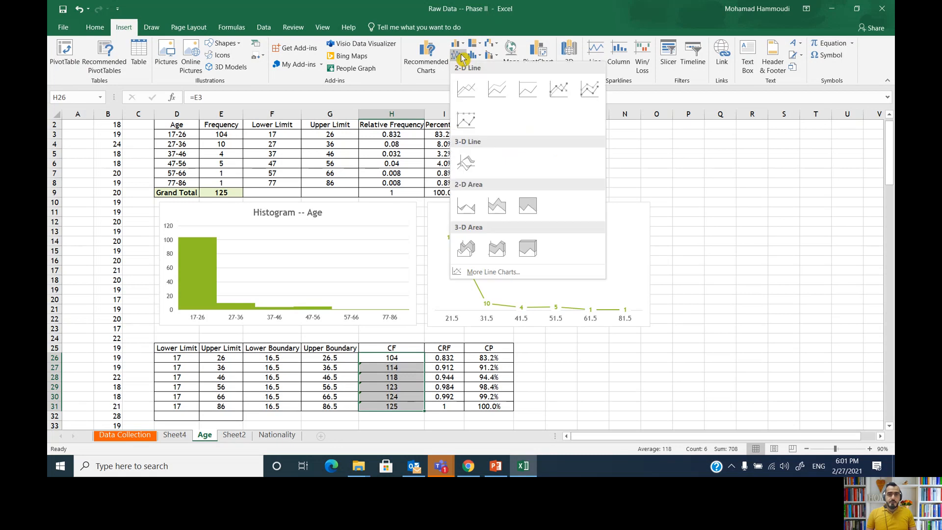
pyautogui.click(464, 90)
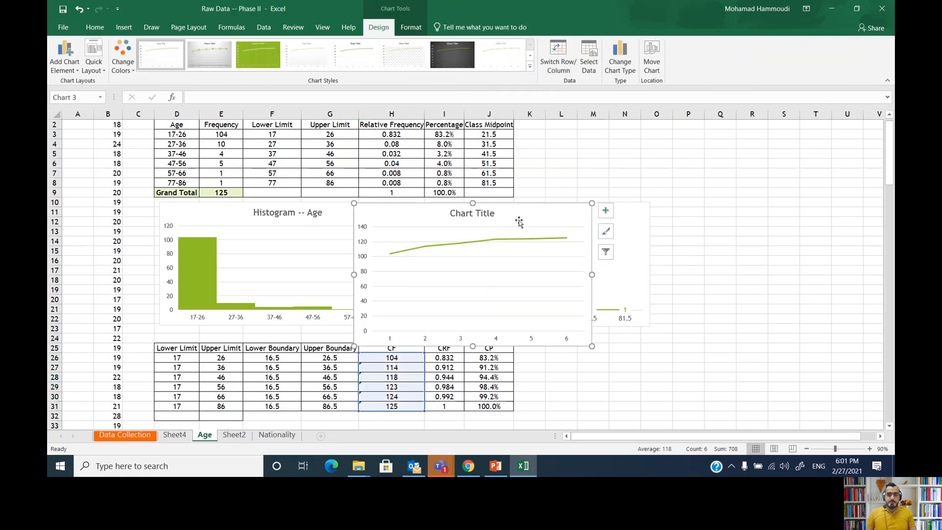
# Resize and place the new line chart beside the cumulative table, and apply the chart style that shows values along the line without gridlines.
pyautogui.moveTo(354, 203); pyautogui.dragTo(394, 226)
pyautogui.moveTo(554, 241); pyautogui.dragTo(705, 340)
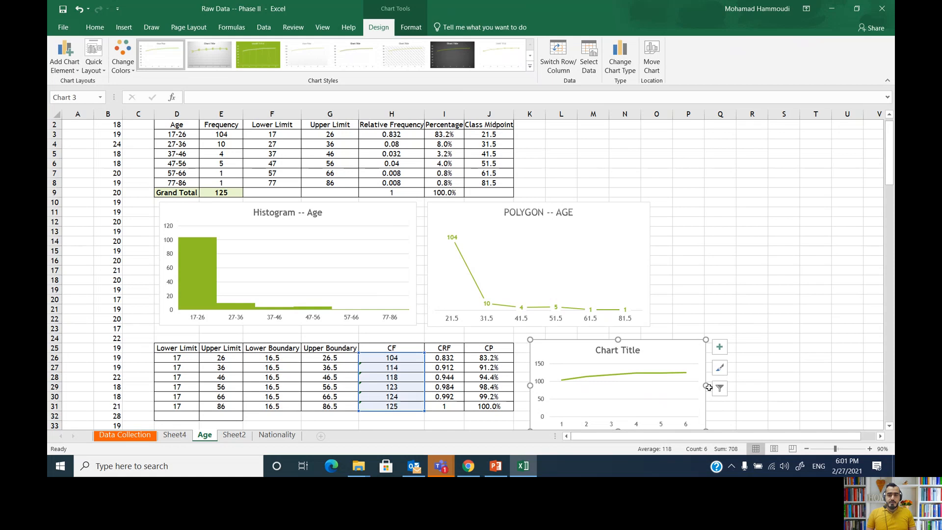
pyautogui.moveTo(706, 386); pyautogui.dragTo(747, 385)
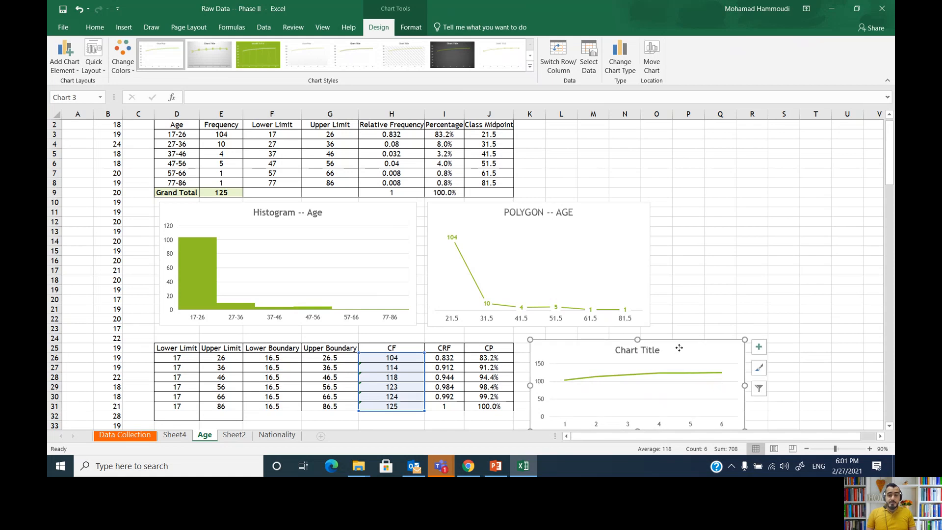
pyautogui.moveTo(677, 343); pyautogui.dragTo(681, 335)
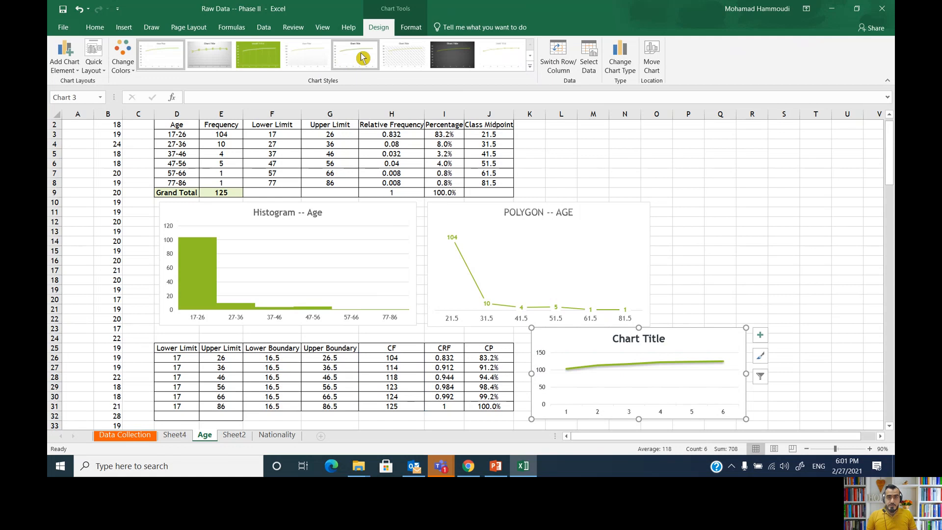
pyautogui.click(501, 54)
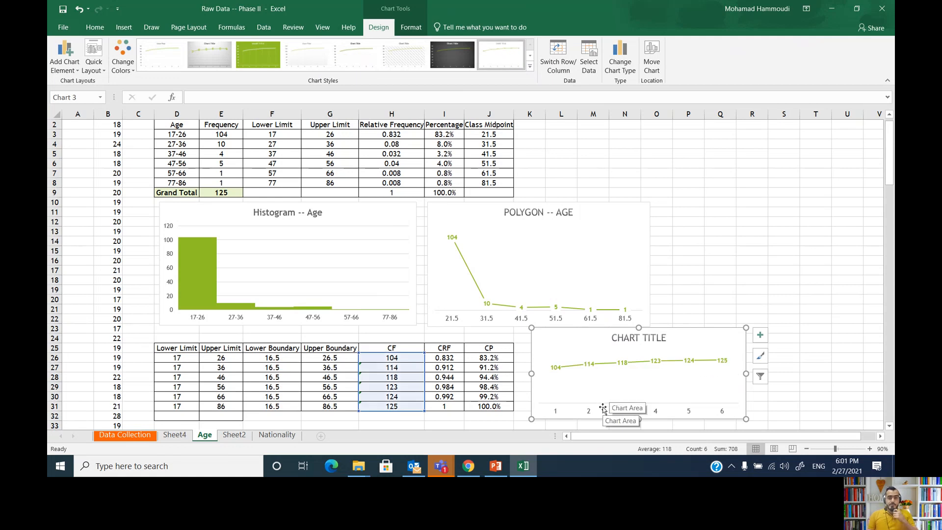
# Set the line chart's horizontal axis labels to the upper boundaries in G26:G31.
pyautogui.click(589, 61)
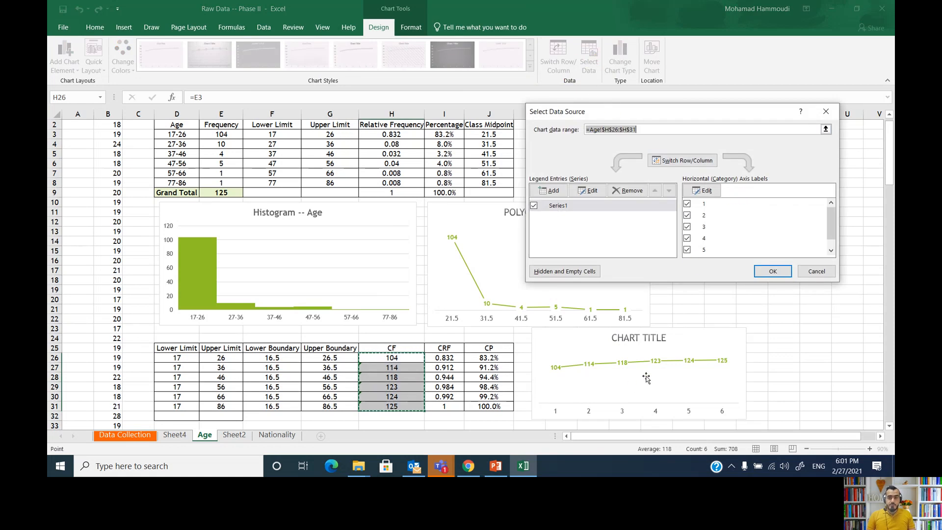
pyautogui.click(713, 195)
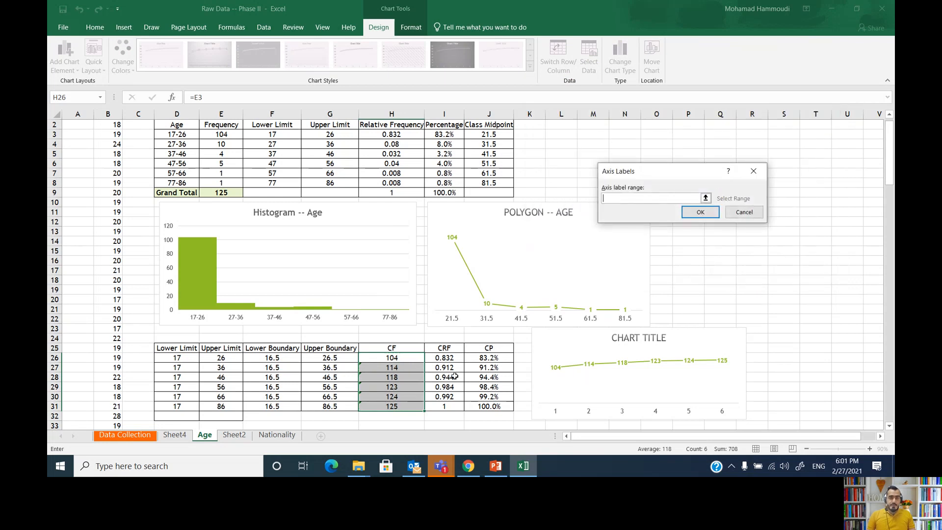
pyautogui.moveTo(327, 357); pyautogui.dragTo(330, 407)
pyautogui.click(706, 212)
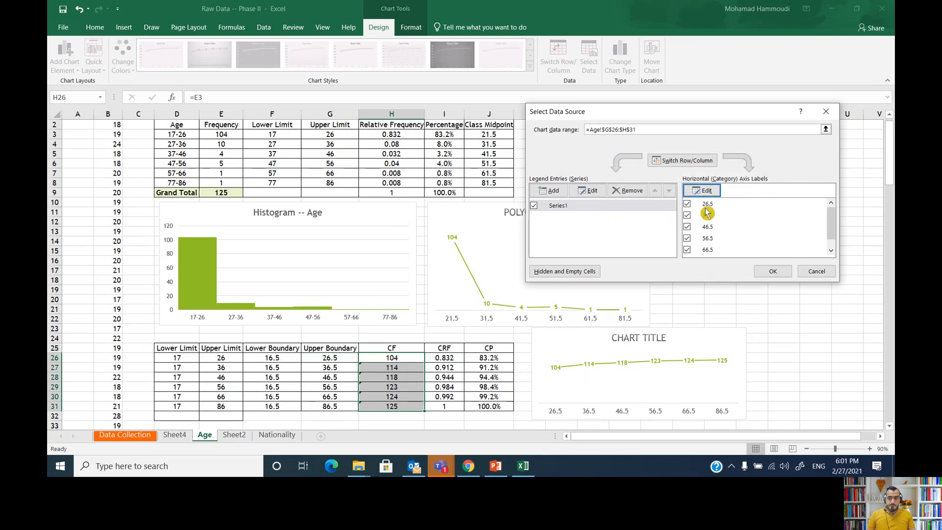
pyautogui.click(774, 271)
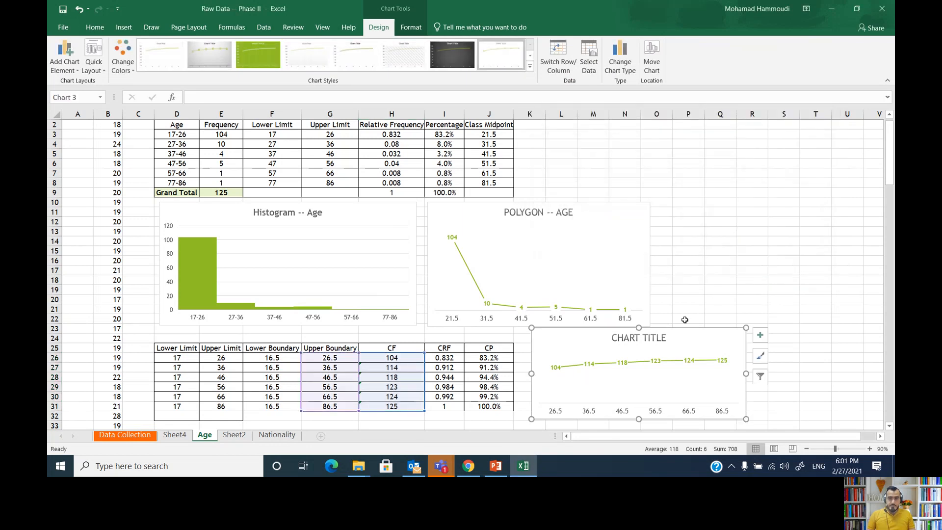
# Replace the line chart's title with "O-GIVE -- AGE".
pyautogui.click(658, 337)
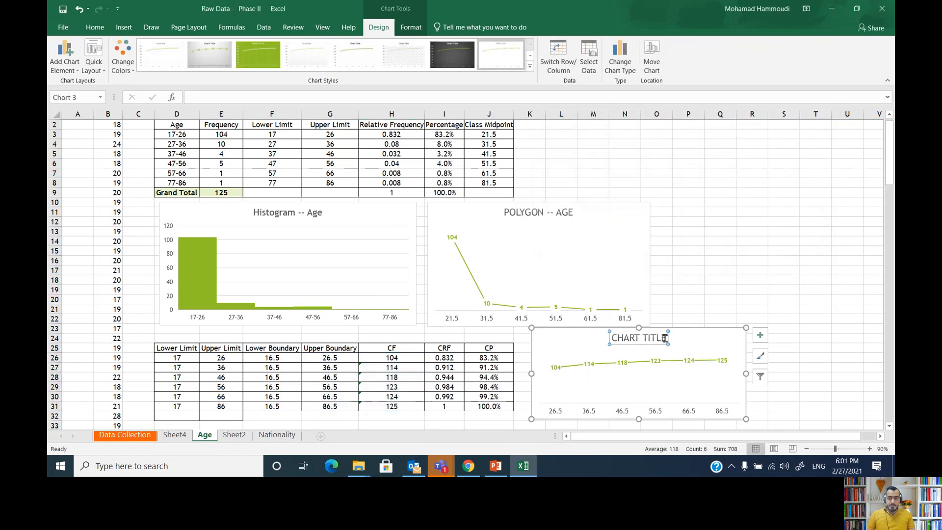
pyautogui.tripleClick(664, 338)
pyautogui.press('Delete')
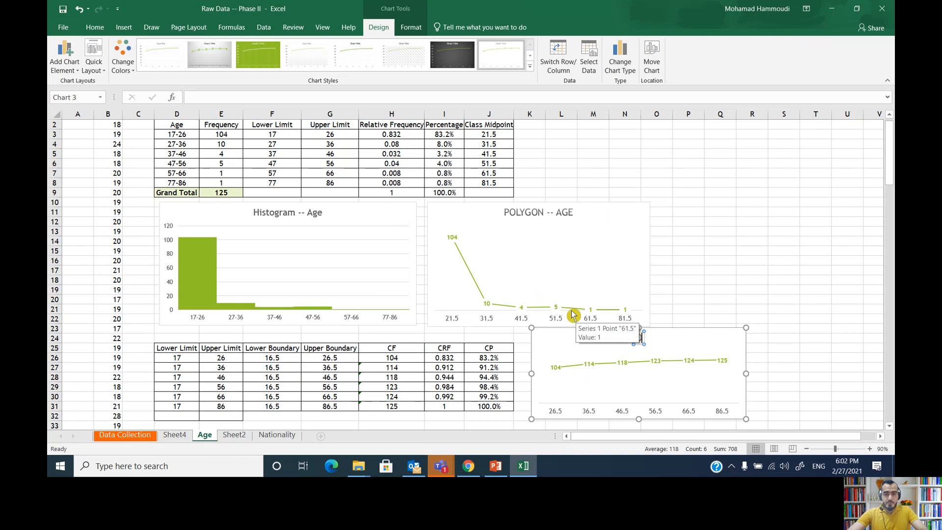
pyautogui.write('O-GIVE --')
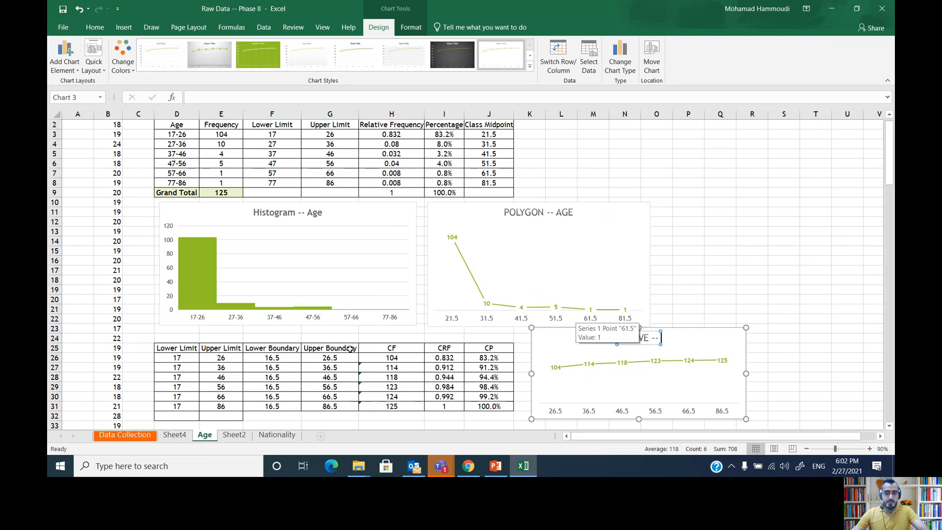
pyautogui.write(' AGE')
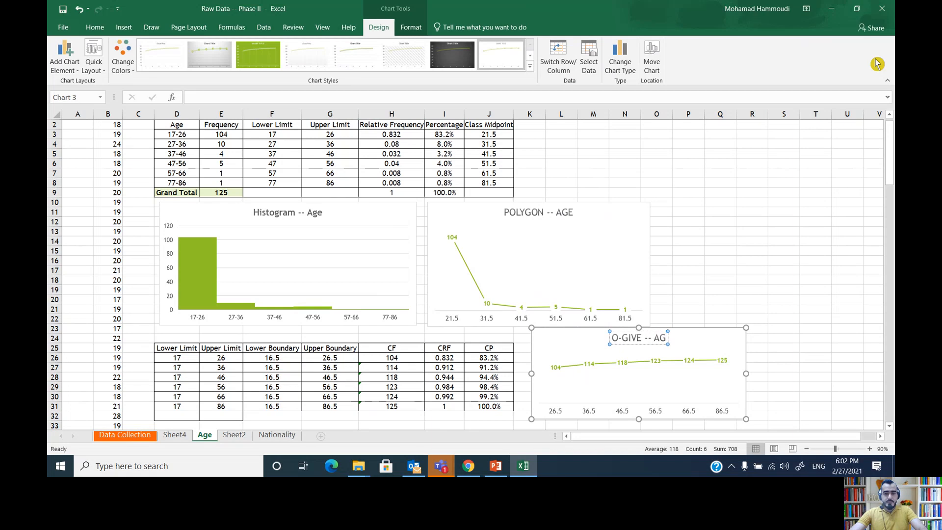
pyautogui.click(782, 173)
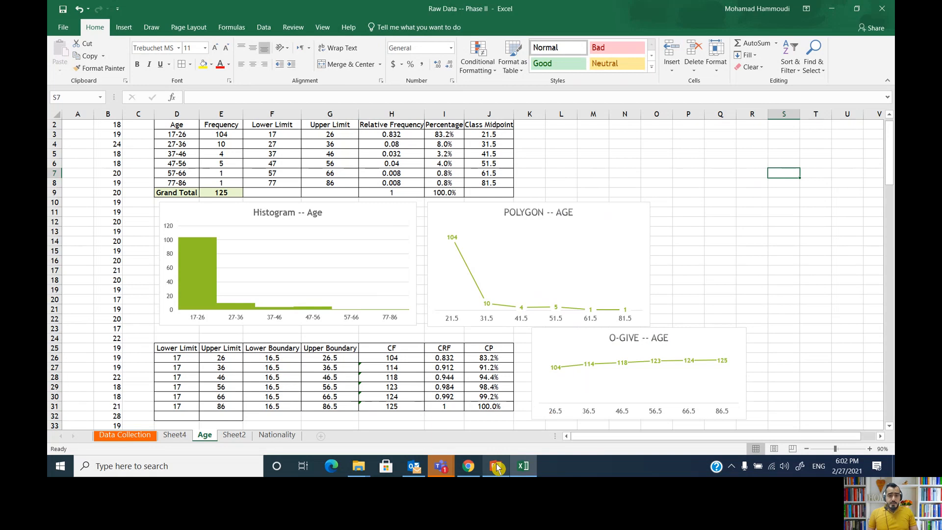
# Switch to PowerPoint to review the Phase II requirements slide, and return to the Age sheet in Excel.
pyautogui.moveTo(496, 466)
pyautogui.click(497, 416)
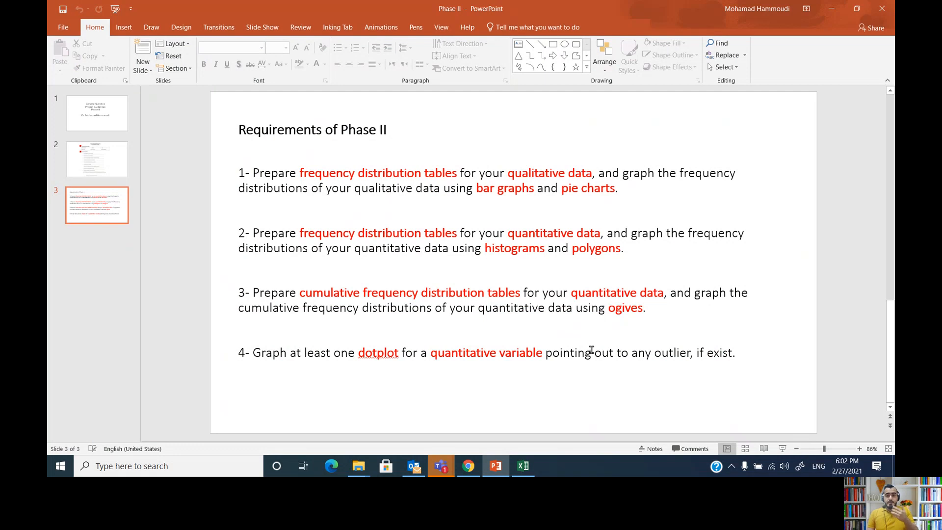
pyautogui.click(834, 9)
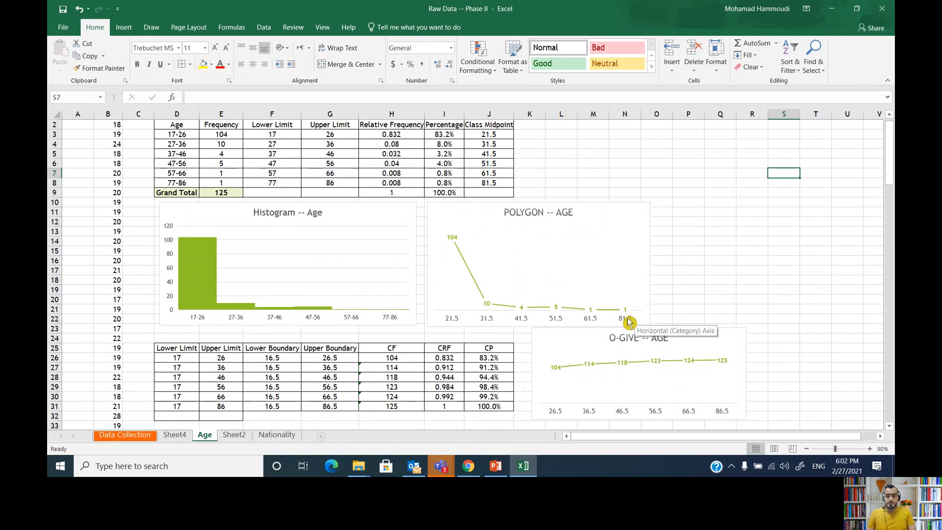
pyautogui.moveTo(628, 319)
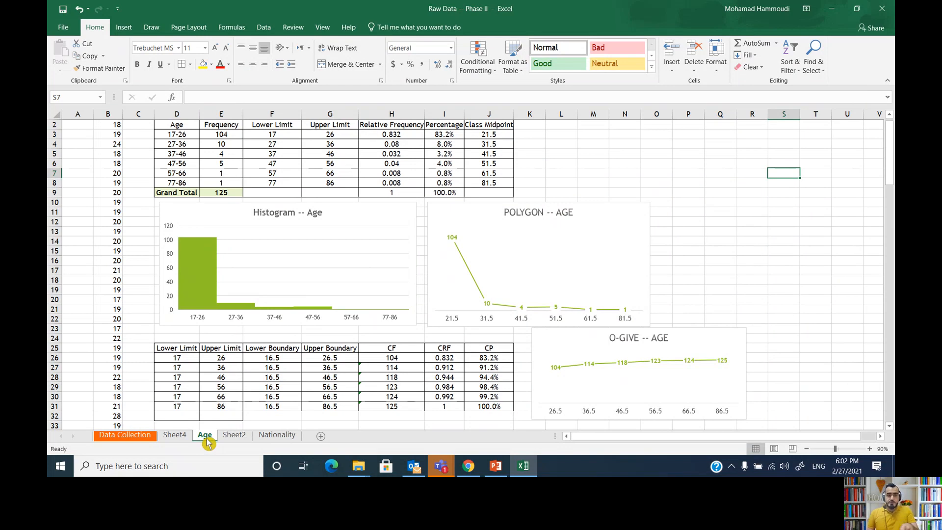
# Copy the Q.2 column from the Data Collection sheet into column B of a new worksheet, and name that sheet Q2.
pyautogui.click(141, 438)
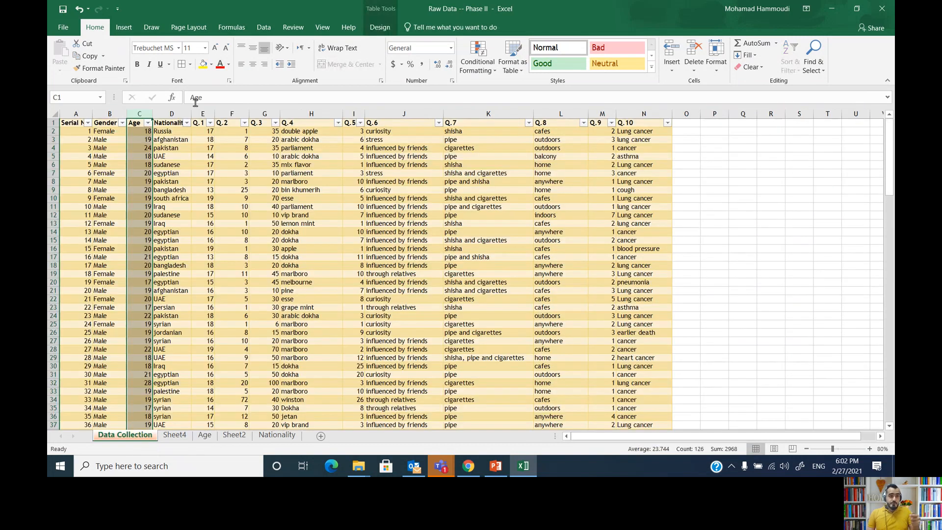
pyautogui.click(228, 111)
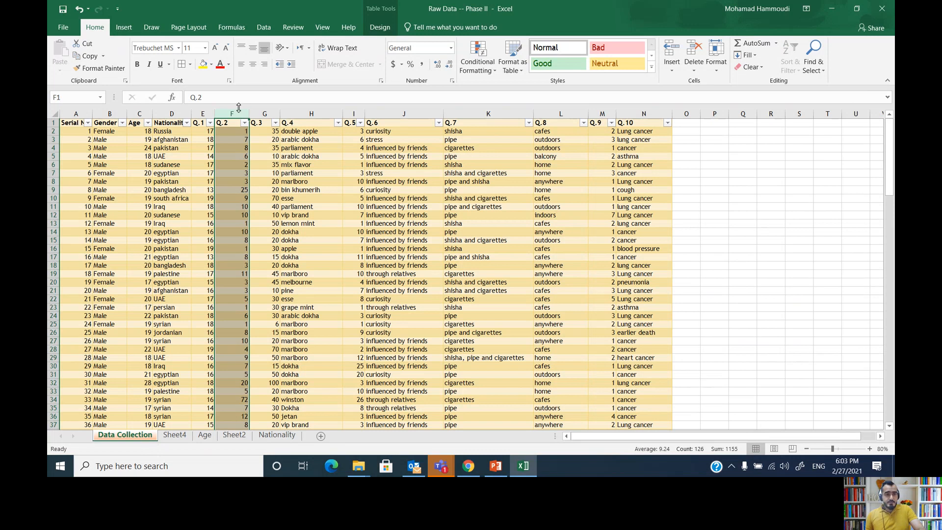
pyautogui.hotkey('ctrl', 'c')
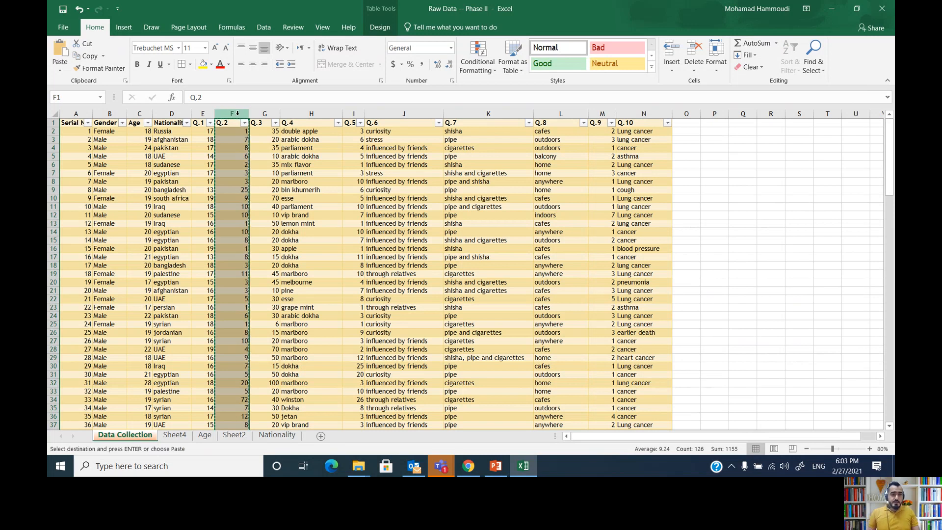
pyautogui.click(321, 436)
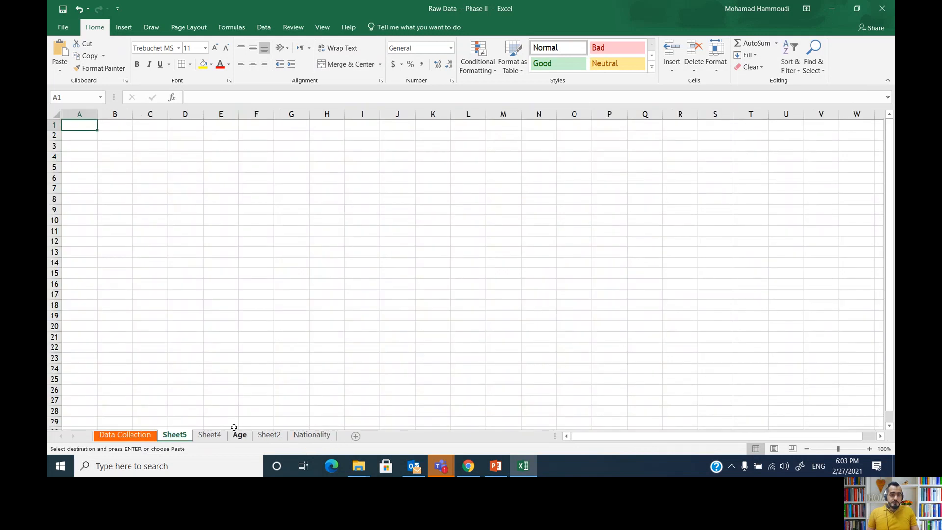
pyautogui.click(119, 113)
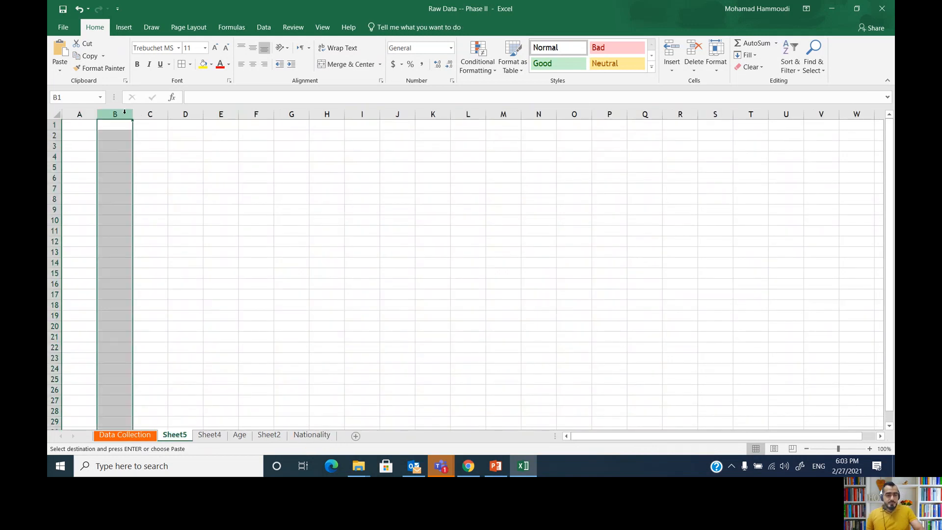
pyautogui.hotkey('ctrl', 'v')
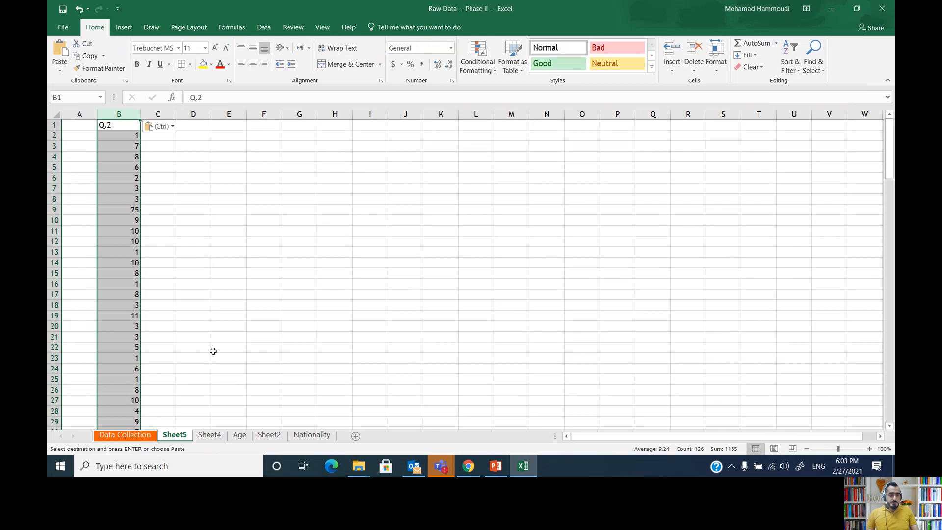
pyautogui.doubleClick(177, 436)
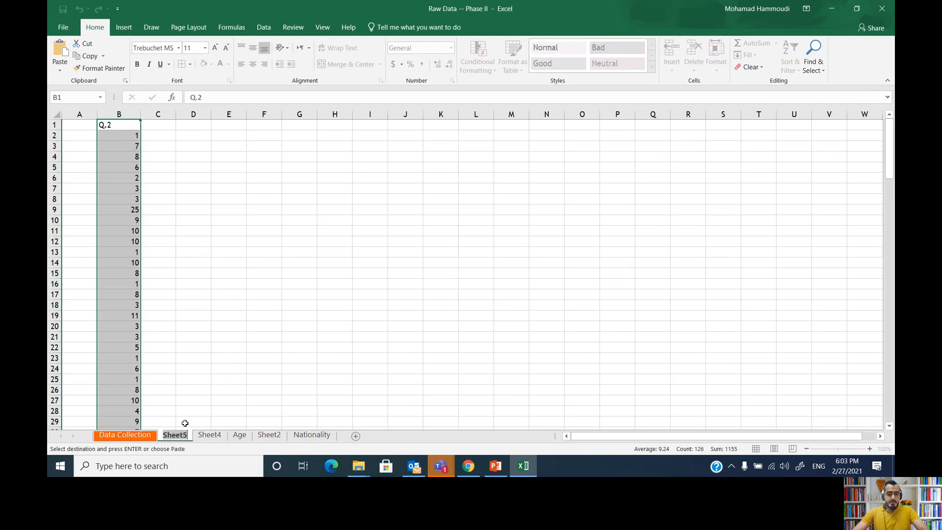
pyautogui.write('Q2')
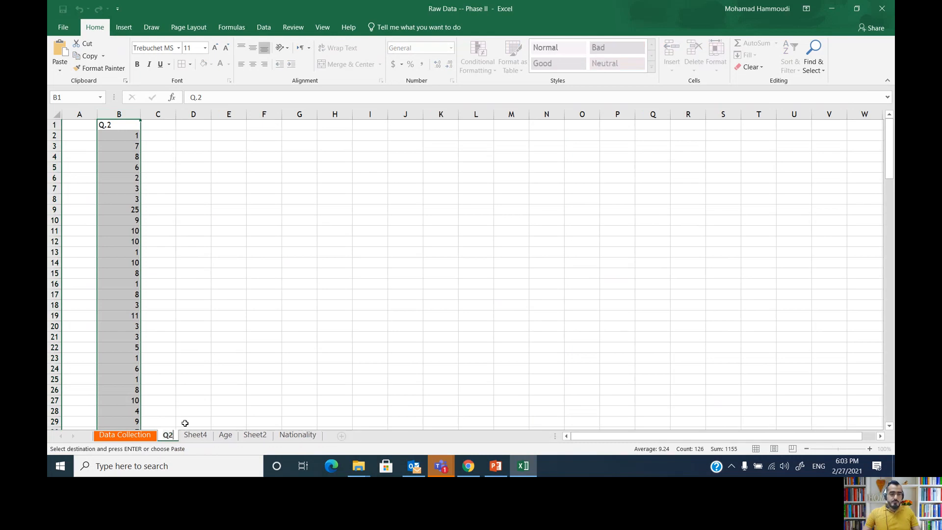
# Delete the leftover PivotTable sheets for age and nationality, Sheet4 and Sheet2.
pyautogui.click(200, 435)
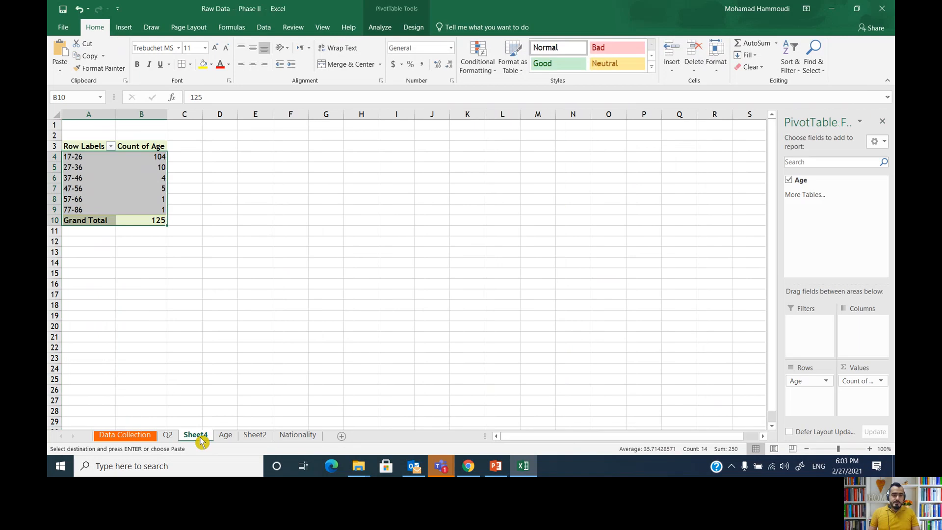
pyautogui.rightClick(201, 441)
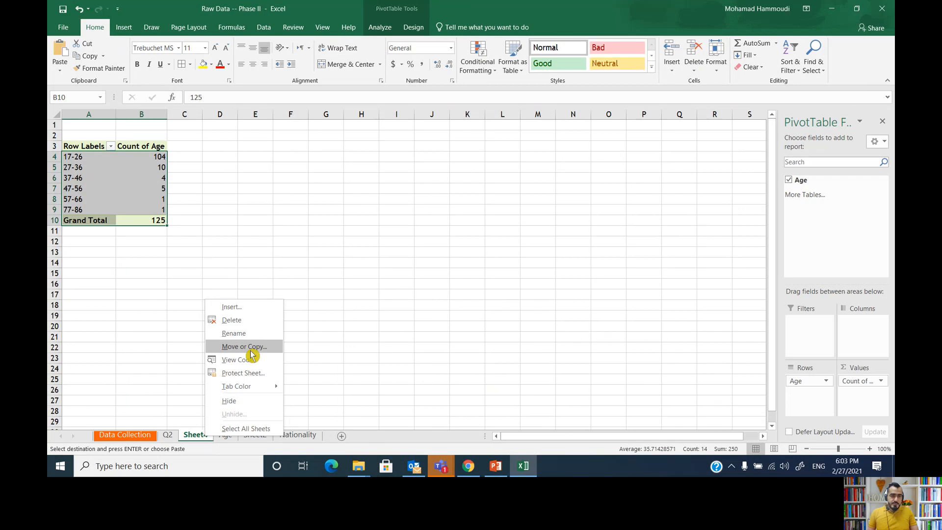
pyautogui.click(232, 320)
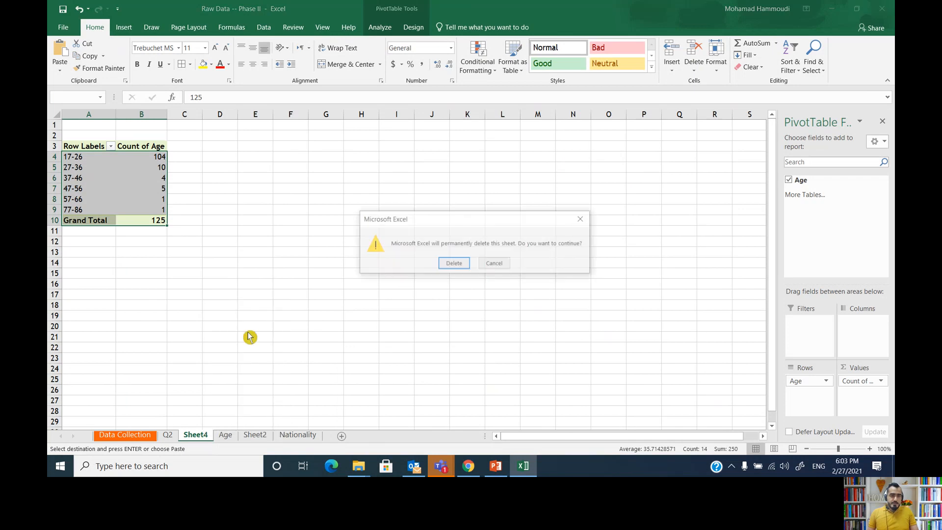
pyautogui.click(453, 264)
pyautogui.click(231, 441)
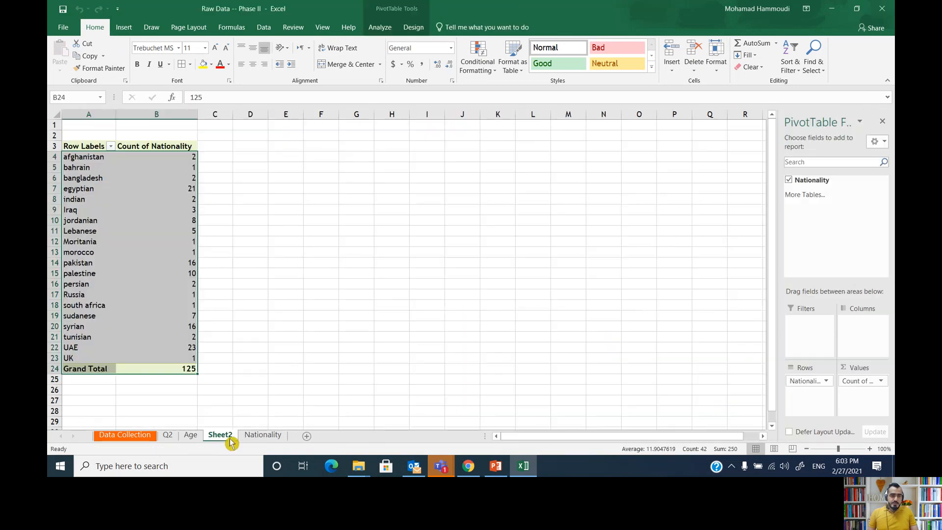
pyautogui.rightClick(232, 440)
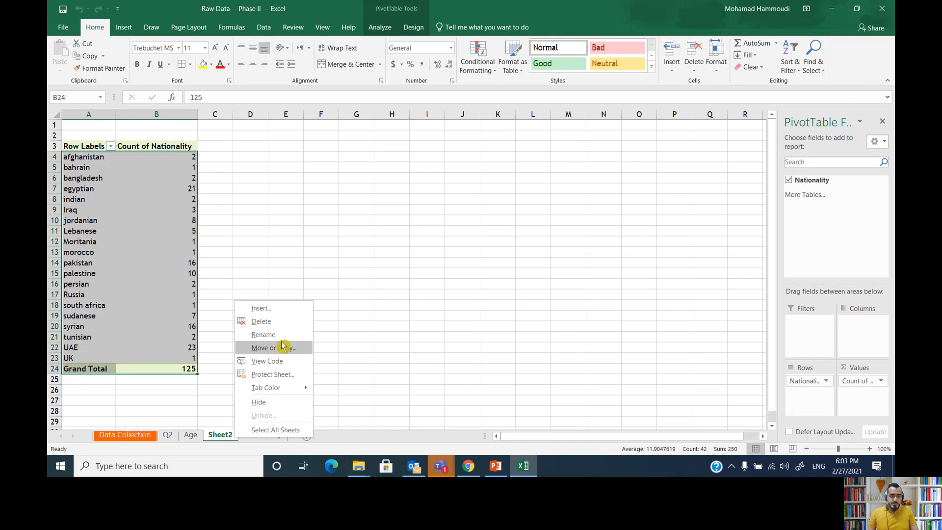
pyautogui.click(283, 322)
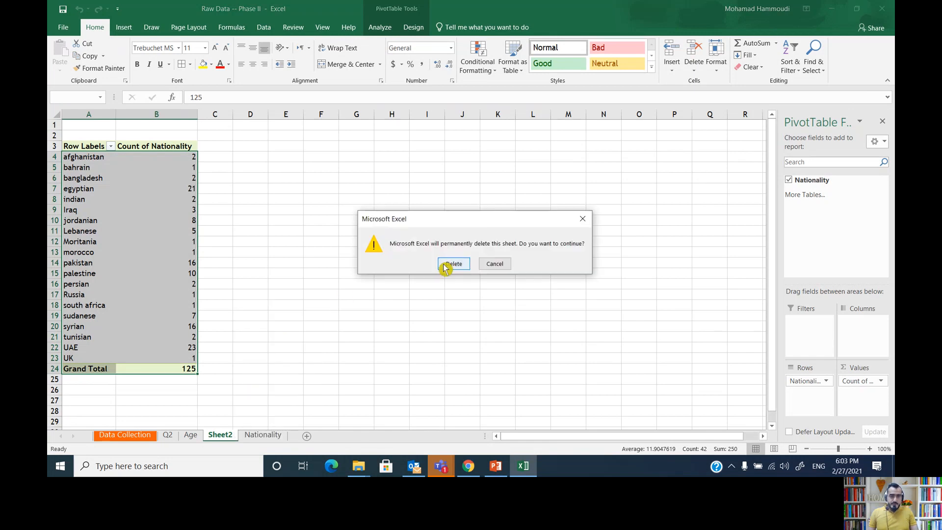
pyautogui.click(444, 264)
# Create a PivotTable on a new worksheet from the Q.2 data in B1:B126 of the Q2 sheet.
pyautogui.click(169, 436)
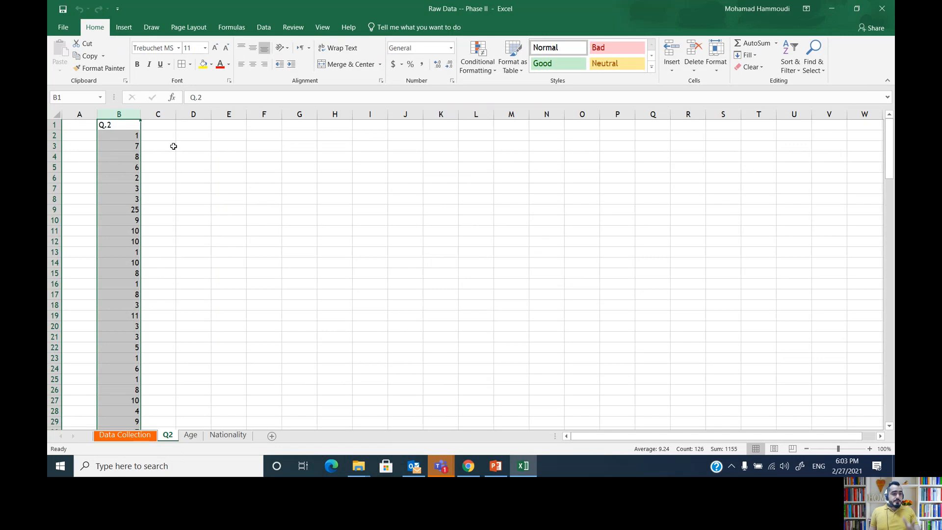
pyautogui.click(117, 124)
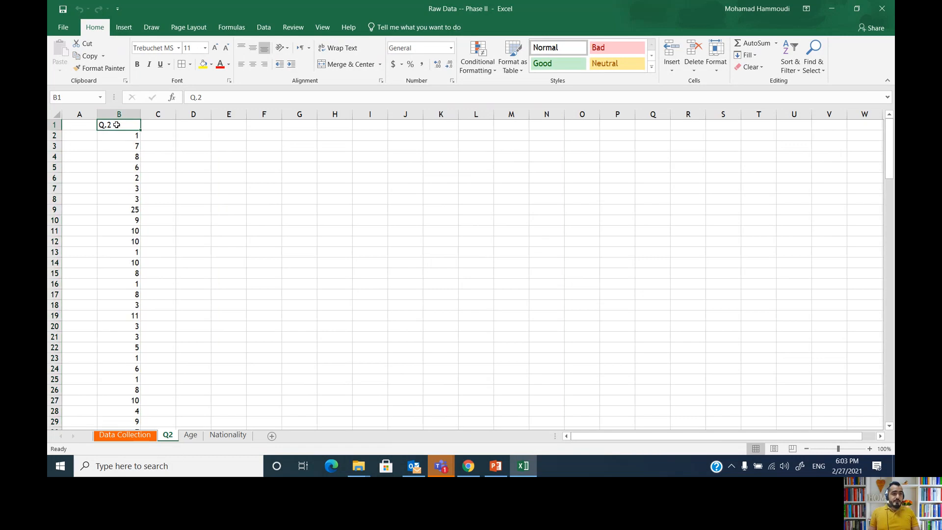
pyautogui.moveTo(118, 125); pyautogui.dragTo(135, 475)
pyautogui.moveTo(136, 404); pyautogui.dragTo(136, 403)
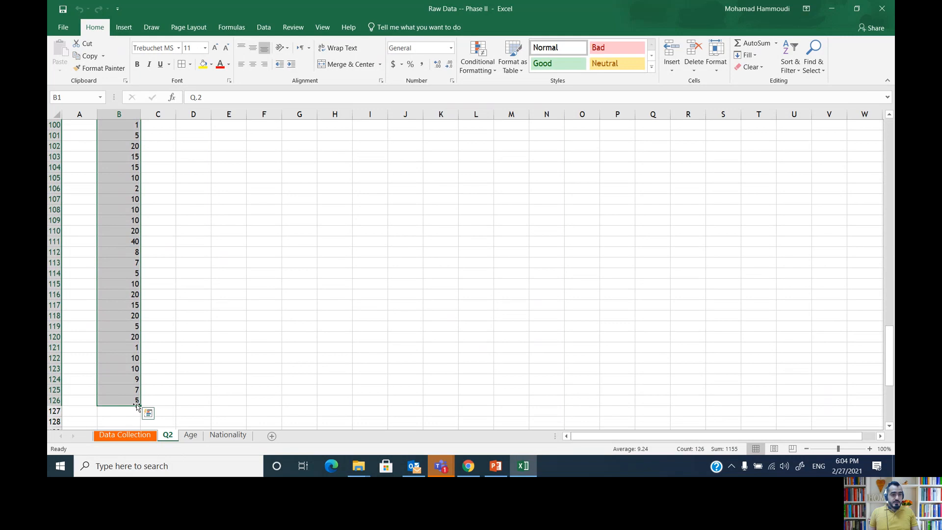
pyautogui.scroll(20, 140, 378)
pyautogui.scroll(11, 142, 357)
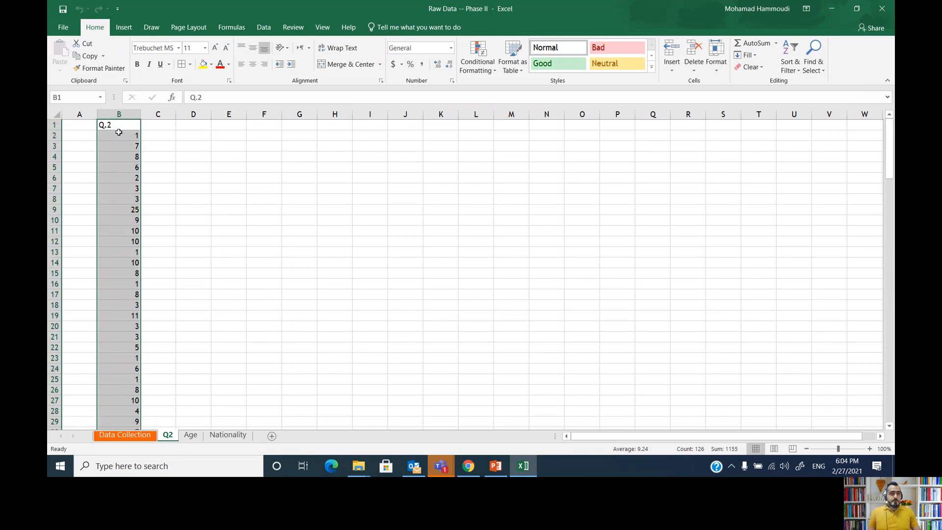
pyautogui.click(127, 29)
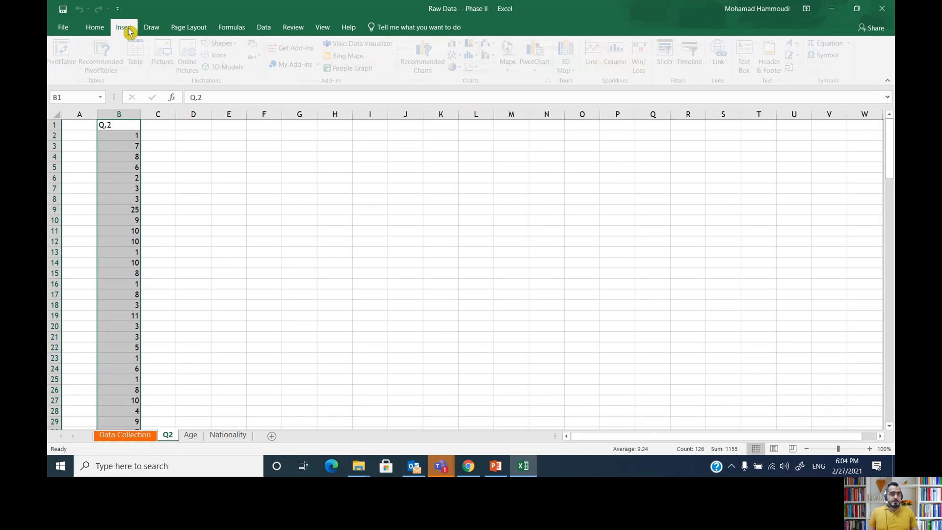
pyautogui.click(63, 61)
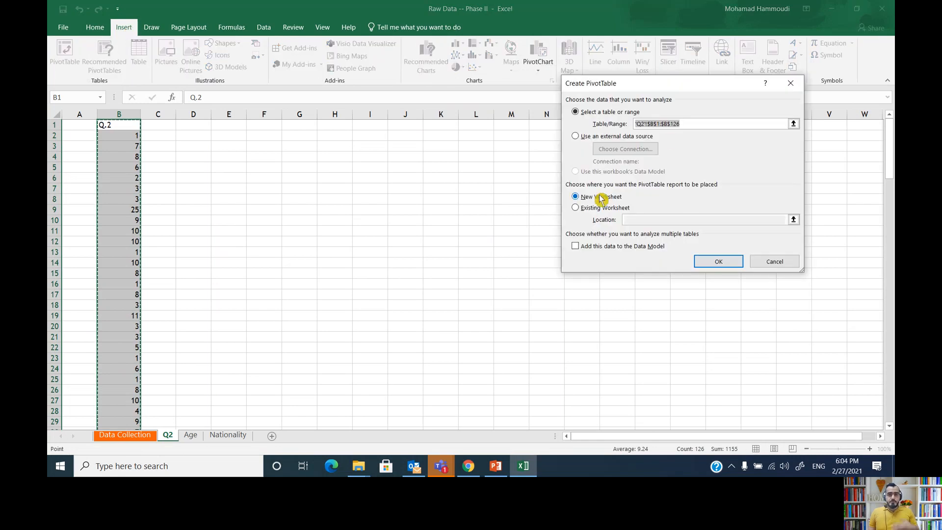
pyautogui.click(707, 261)
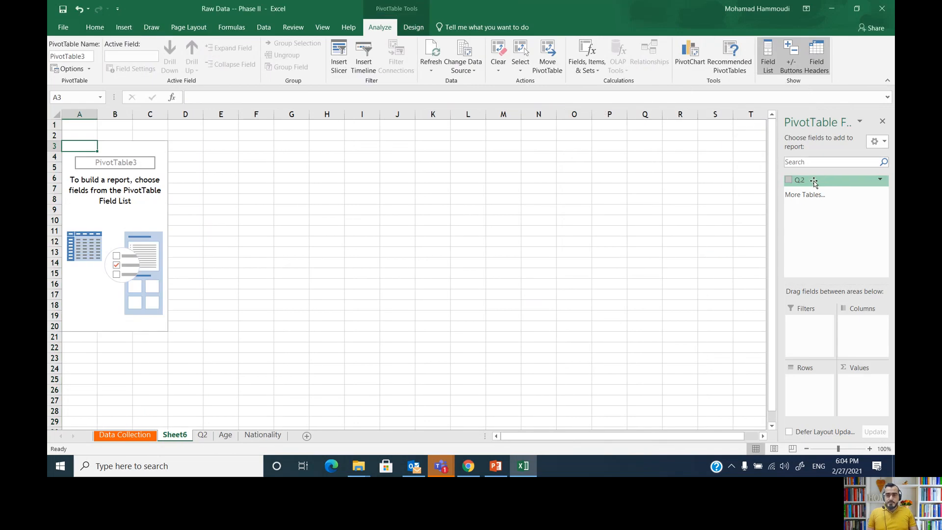
# Place the Q.2 field in both the PivotTable's rows and values, and summarize the values by Count.
pyautogui.moveTo(814, 182); pyautogui.dragTo(822, 395)
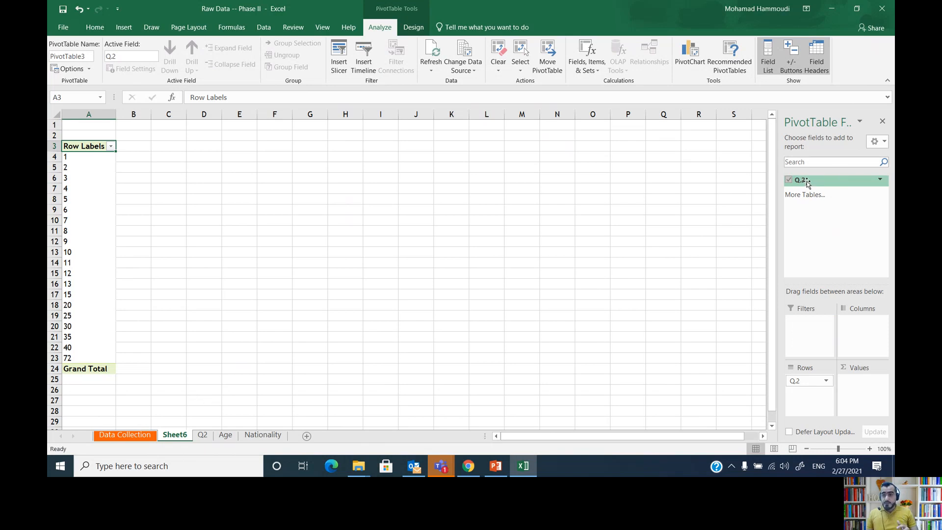
pyautogui.moveTo(806, 181); pyautogui.dragTo(858, 381)
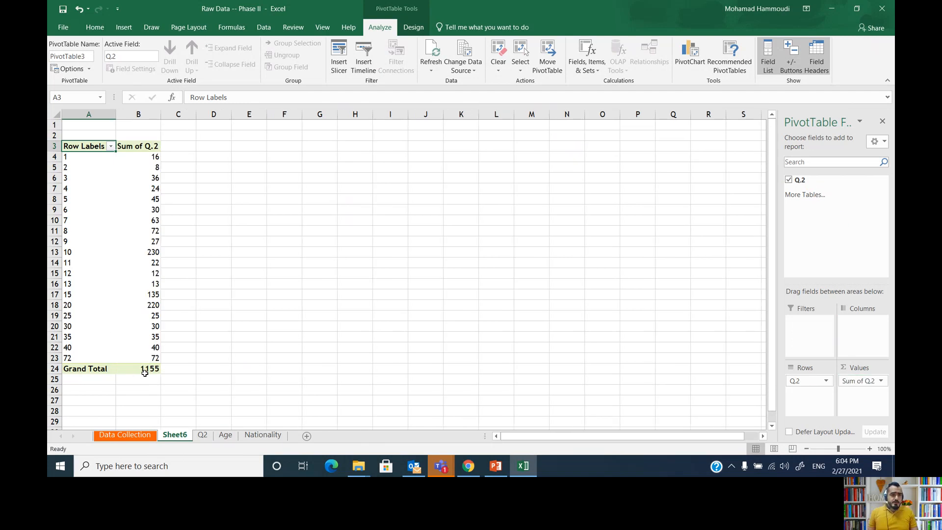
pyautogui.moveTo(145, 373)
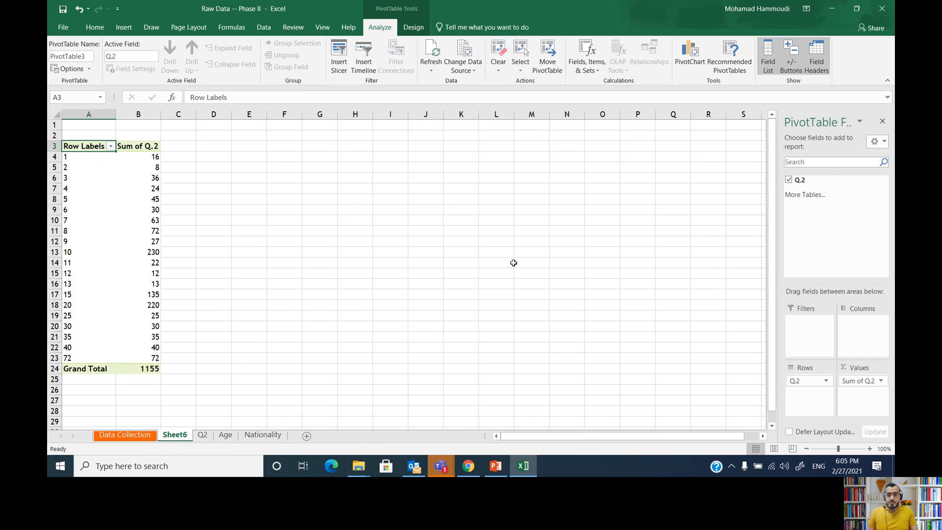
pyautogui.click(882, 383)
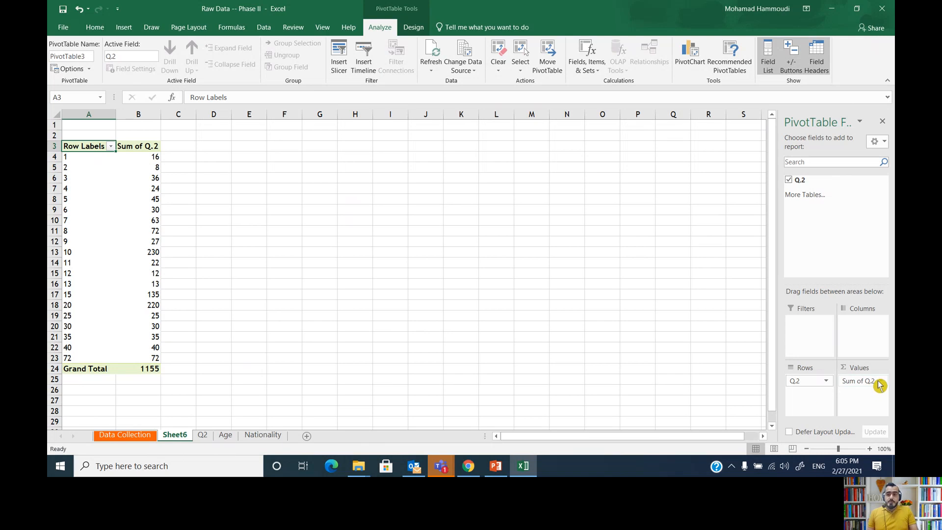
pyautogui.click(879, 384)
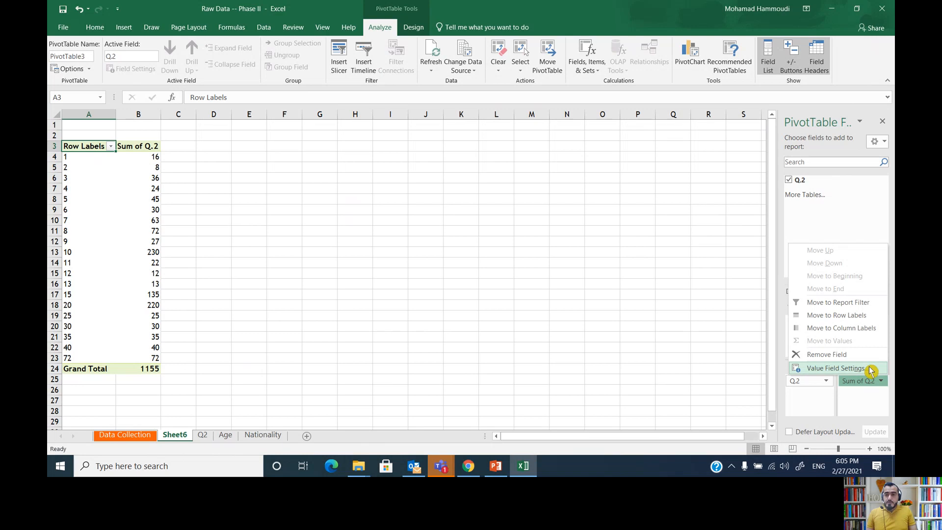
pyautogui.click(870, 370)
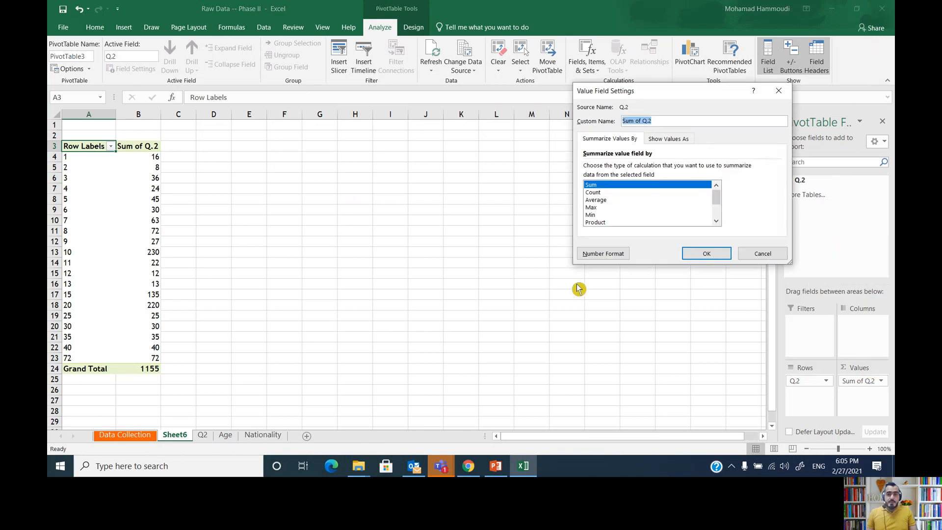
pyautogui.click(593, 192)
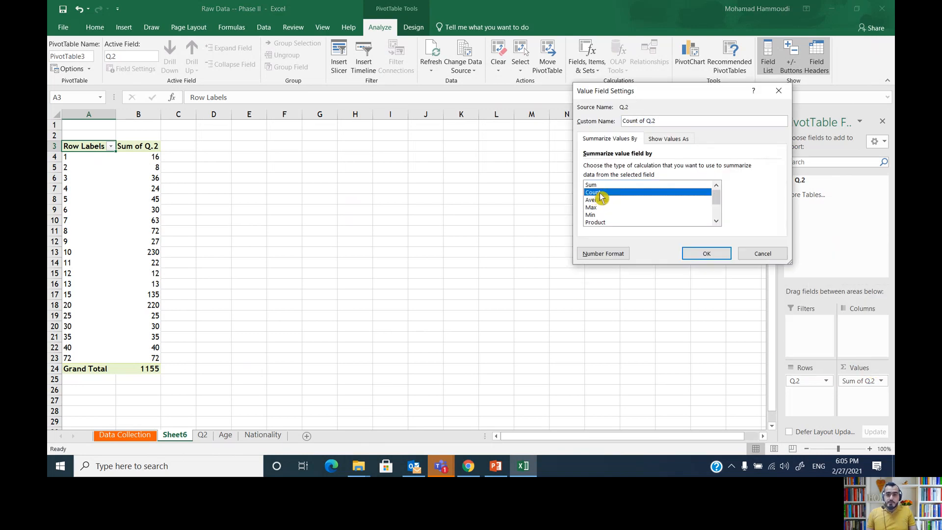
pyautogui.click(720, 251)
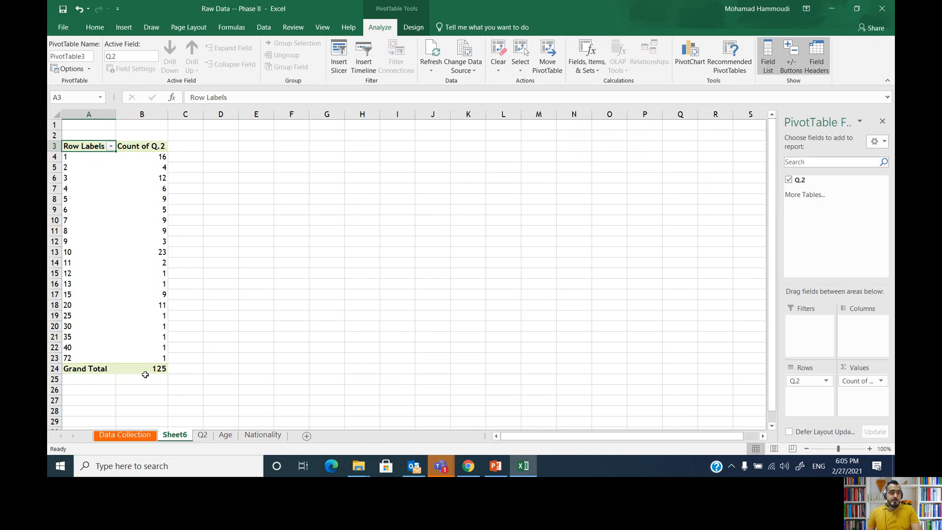
# Copy the PivotTable's Q.2 values and counts, including the grand total, to the Q2 sheet starting at cell D3.
pyautogui.moveTo(155, 372); pyautogui.dragTo(90, 156)
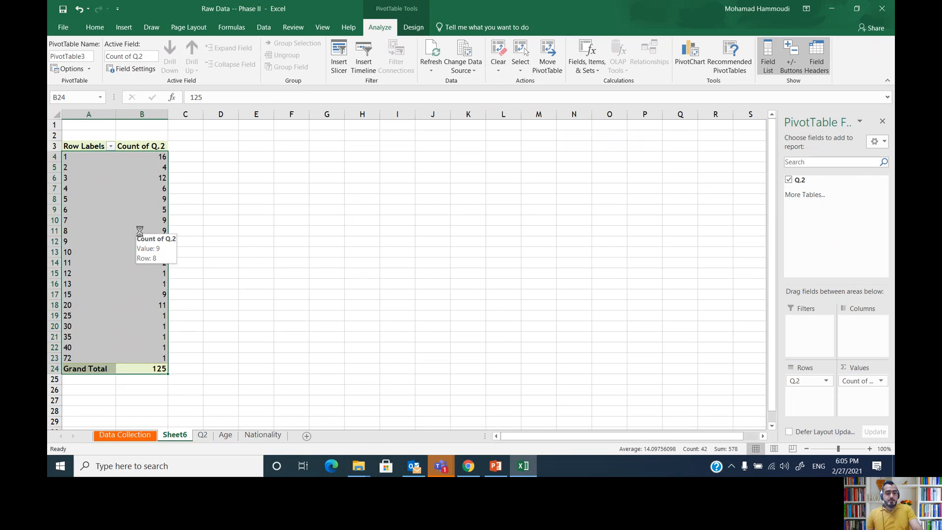
pyautogui.hotkey('ctrl', 'c')
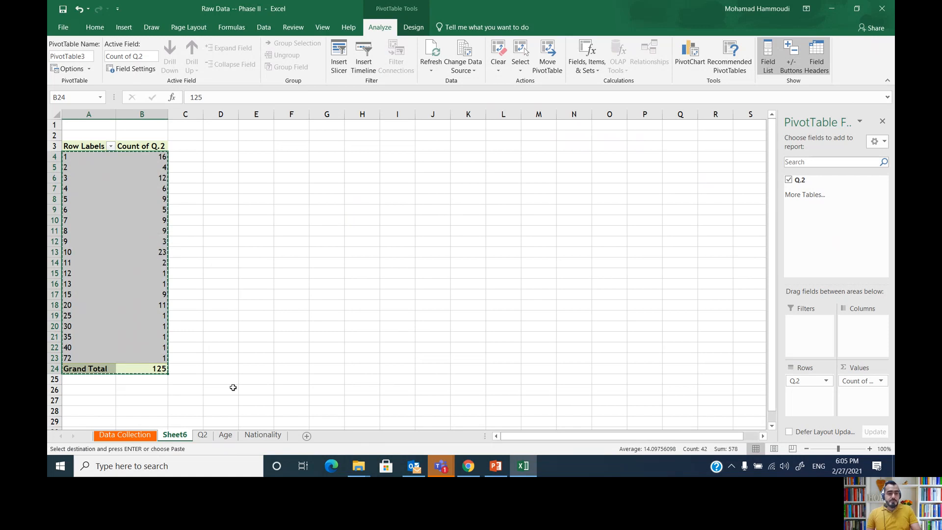
pyautogui.click(203, 435)
pyautogui.click(201, 149)
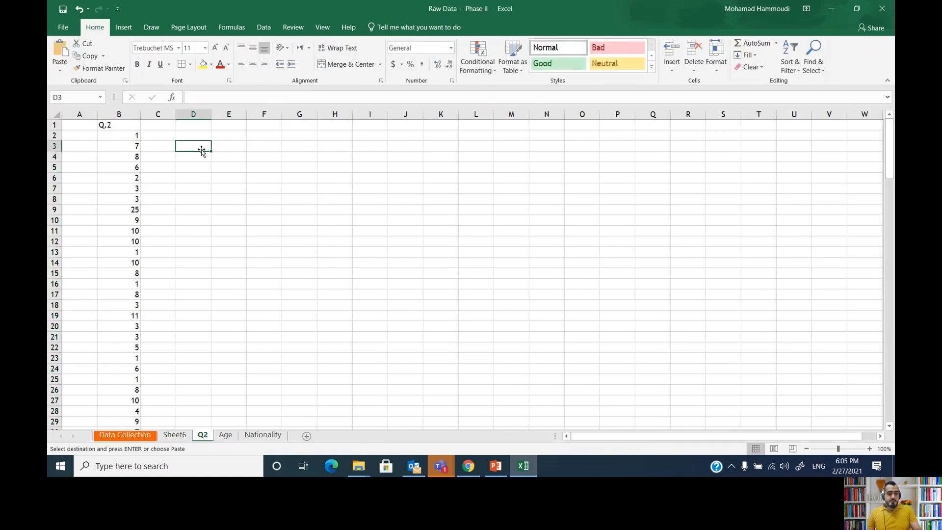
pyautogui.hotkey('ctrl', 'v')
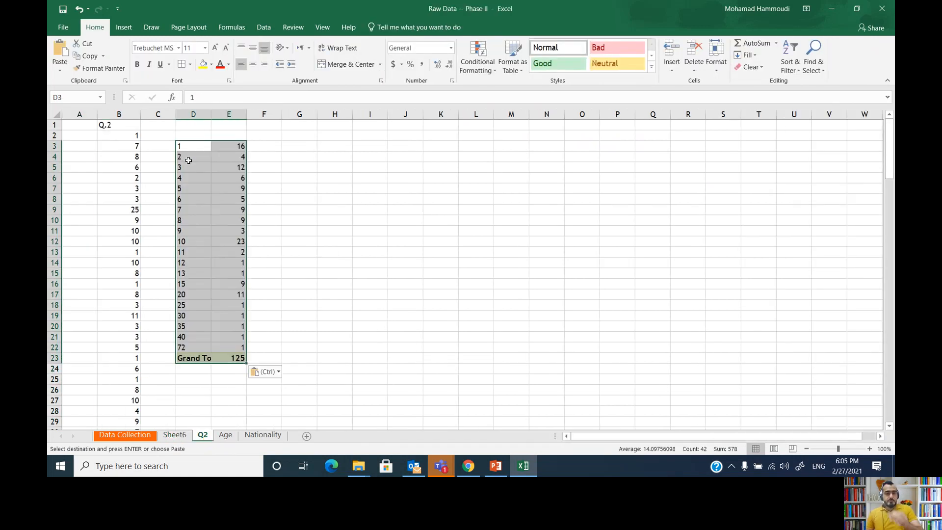
# Add the headings Q2 in cell D2 and Frequency in cell E2 above the copied values and counts.
pyautogui.click(191, 135)
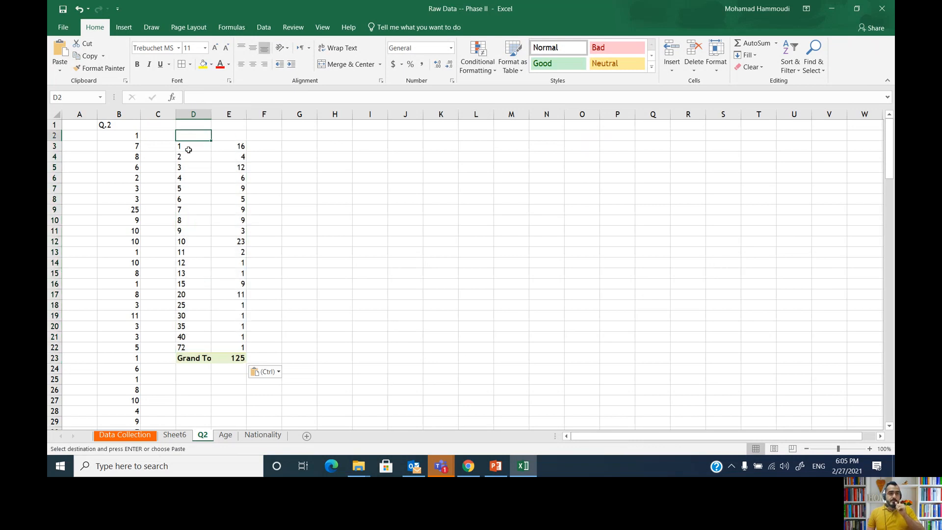
pyautogui.write('Q2')
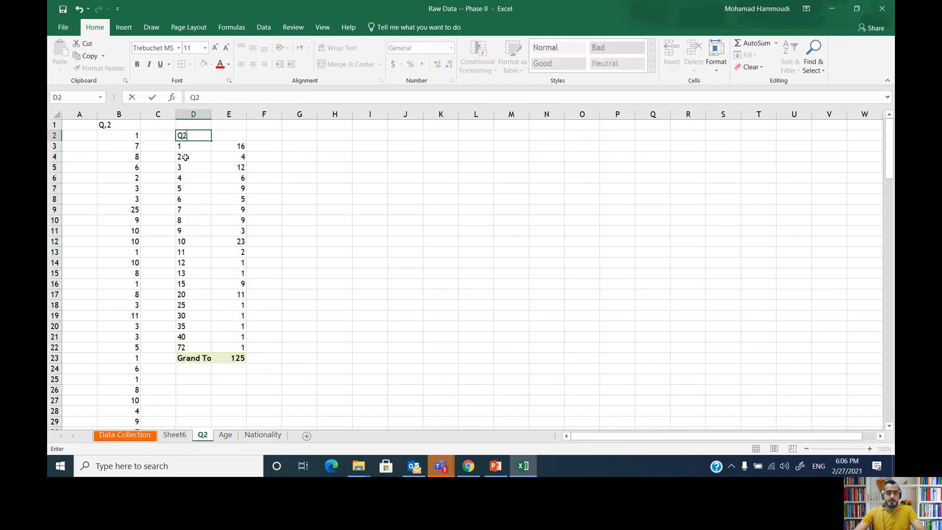
pyautogui.press('Tab')
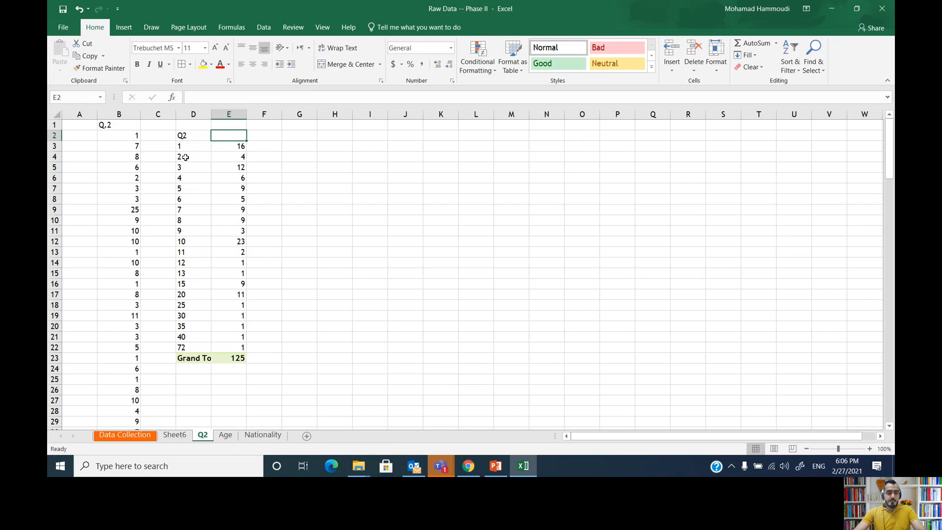
pyautogui.write('Frequency')
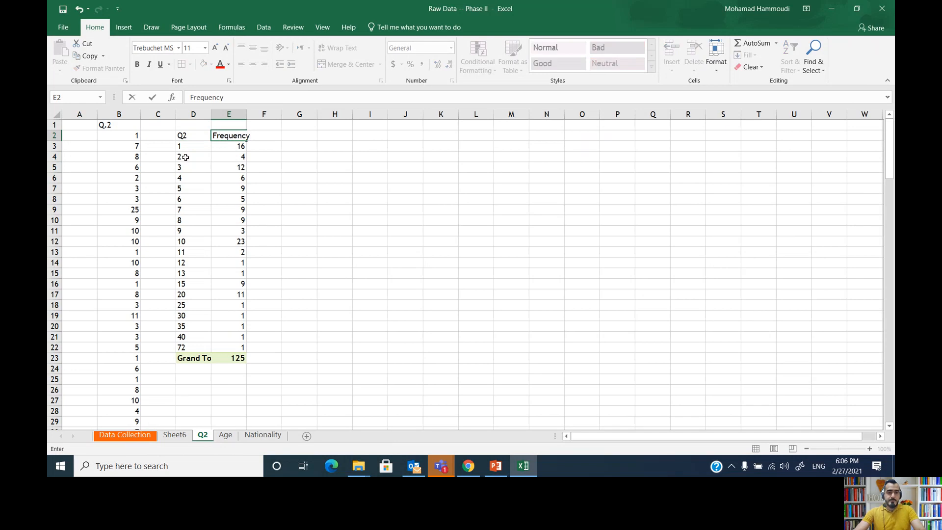
pyautogui.press('Return')
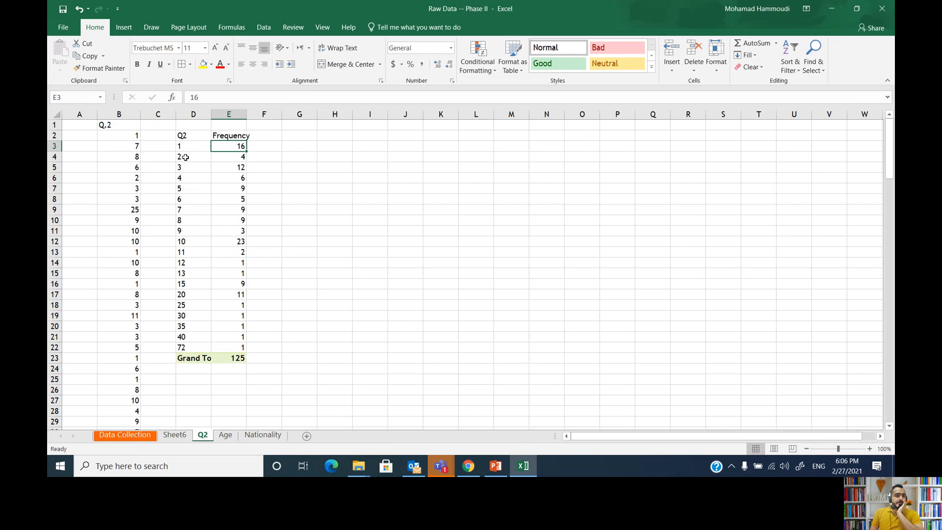
pyautogui.moveTo(185, 148); pyautogui.dragTo(220, 344)
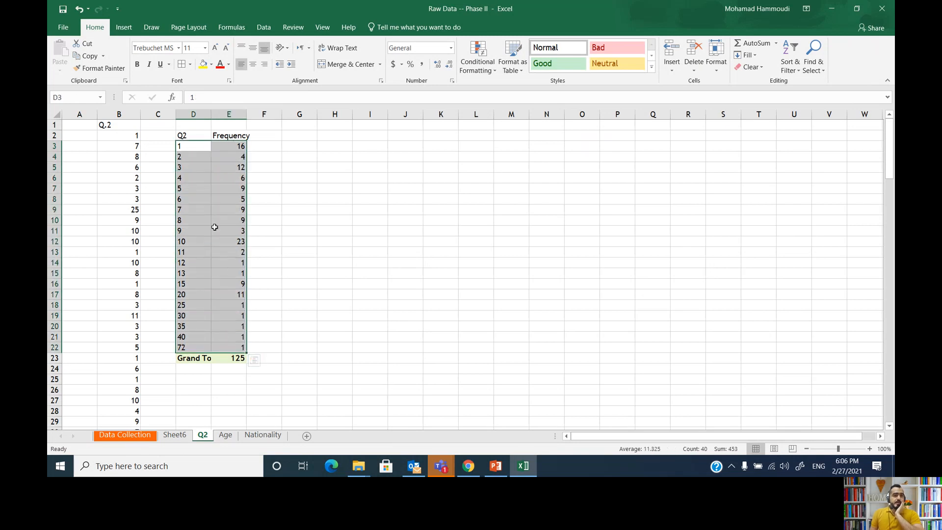
pyautogui.click(125, 29)
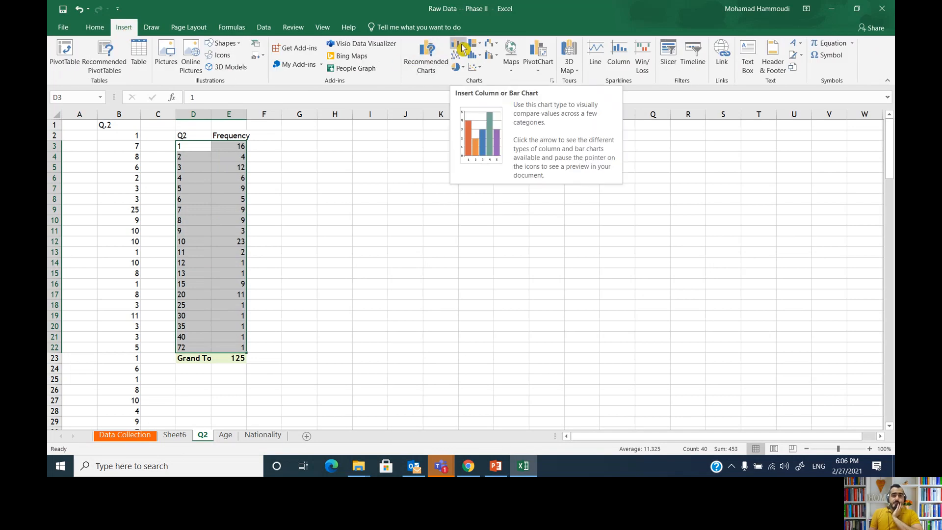
pyautogui.click(461, 46)
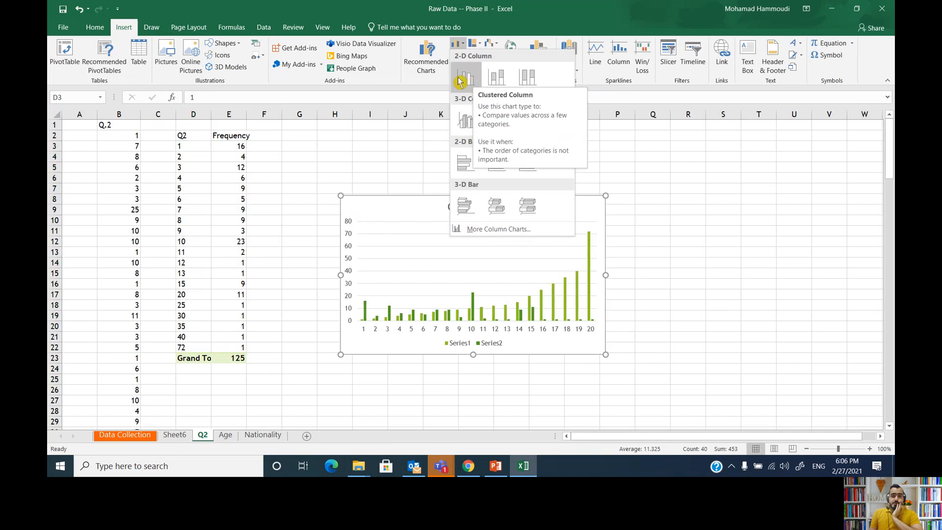
pyautogui.click(288, 169)
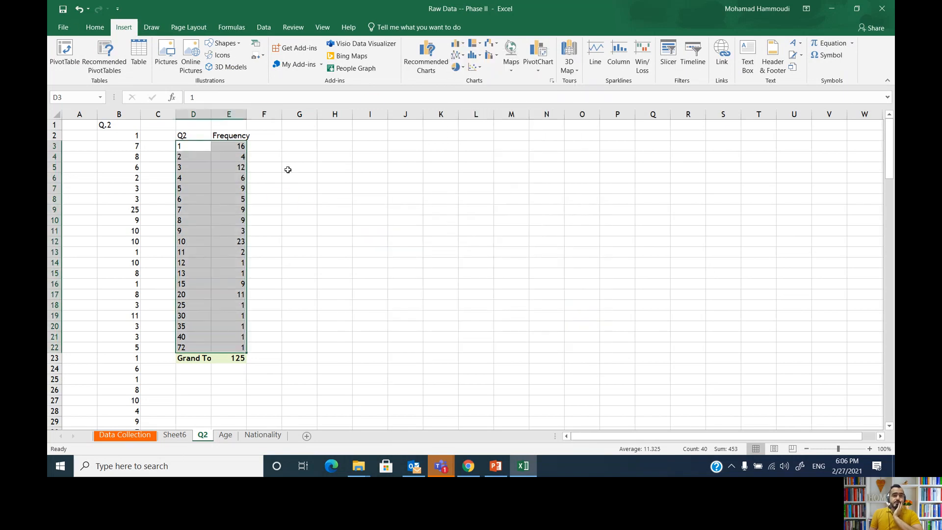
# Insert a 2-D clustered column chart from the frequencies in E3:E22 and enlarge it.
pyautogui.click(233, 148)
pyautogui.moveTo(233, 147); pyautogui.dragTo(222, 350)
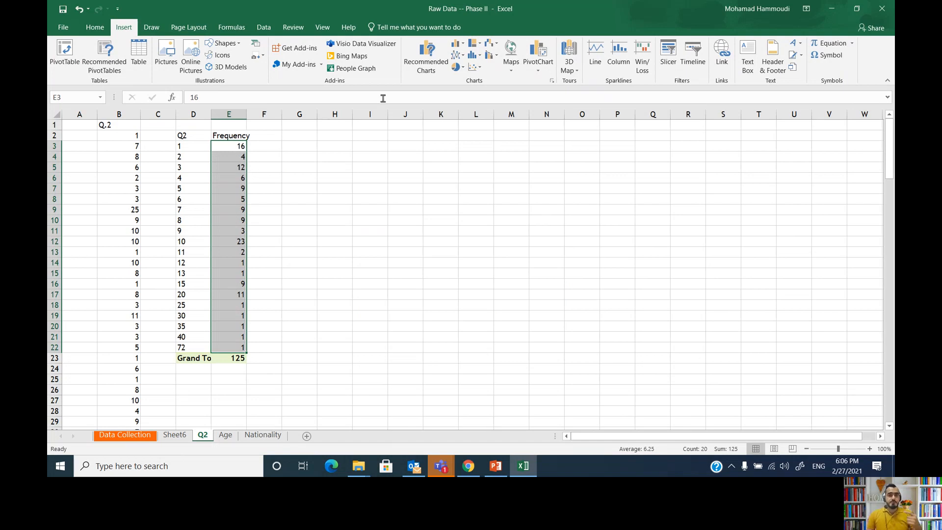
pyautogui.click(462, 45)
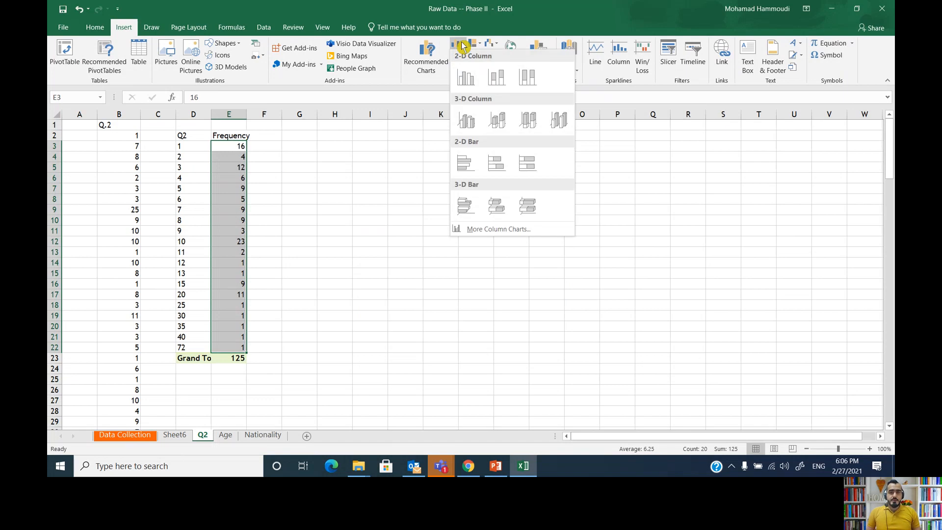
pyautogui.click(465, 77)
pyautogui.moveTo(605, 355); pyautogui.dragTo(668, 369)
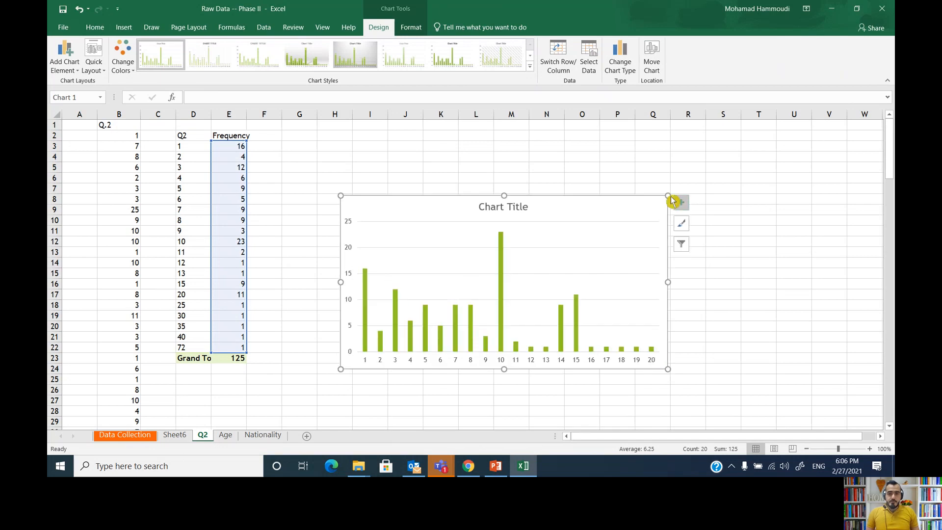
pyautogui.moveTo(669, 193); pyautogui.dragTo(696, 175)
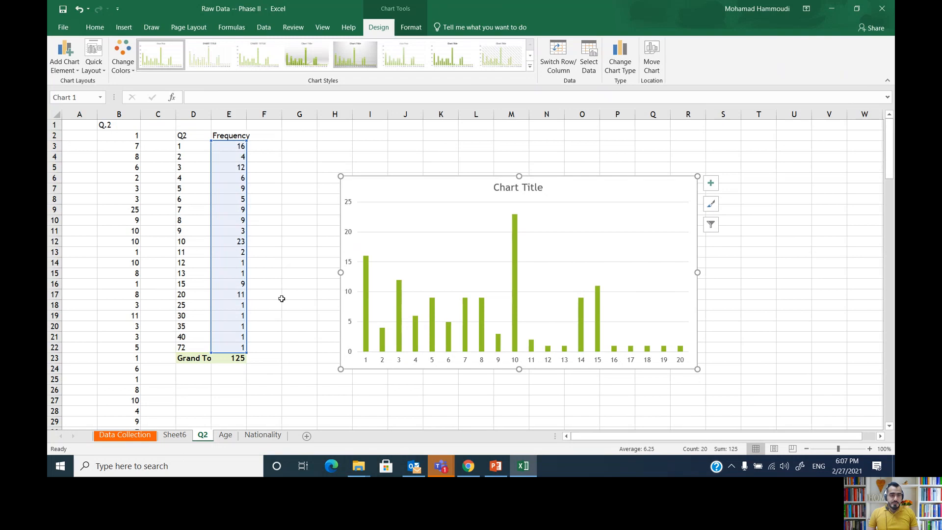
# Set the column chart's horizontal axis labels to the Q2 values in D3:D22.
pyautogui.click(181, 145)
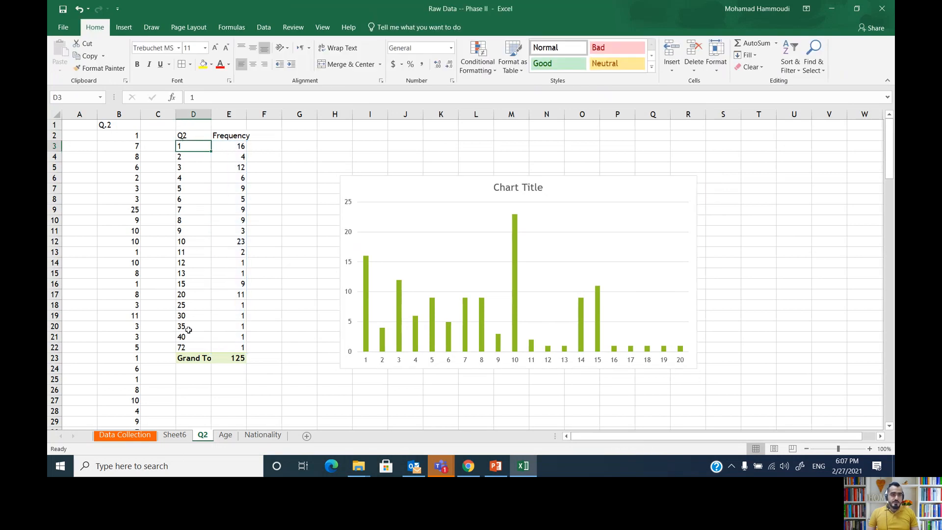
pyautogui.click(653, 191)
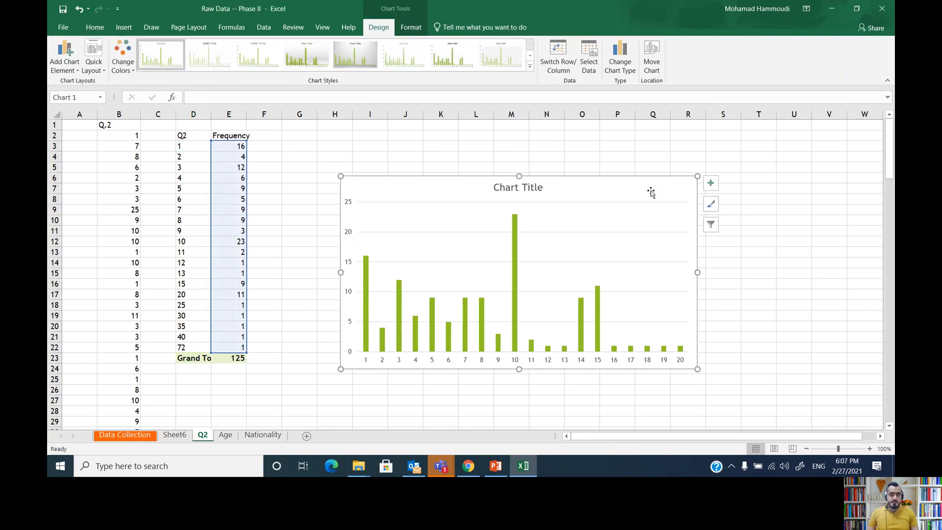
pyautogui.click(592, 63)
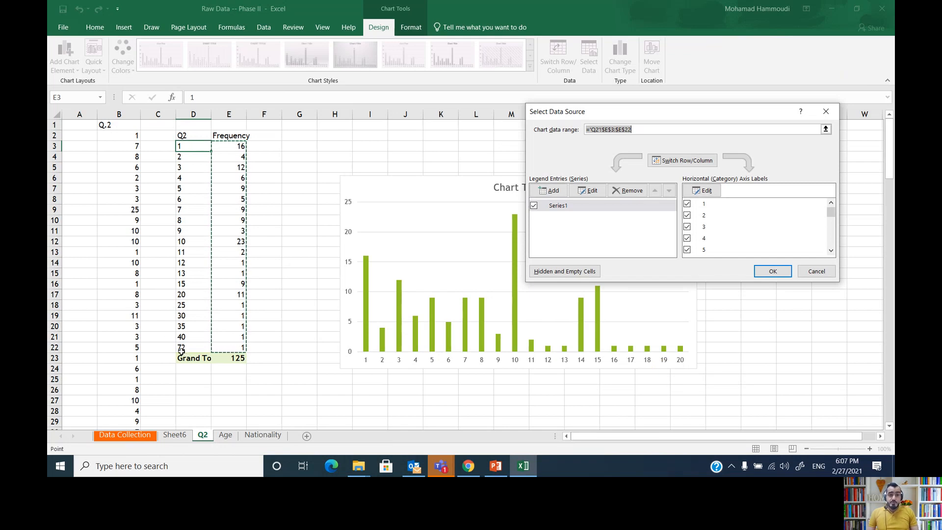
pyautogui.click(703, 190)
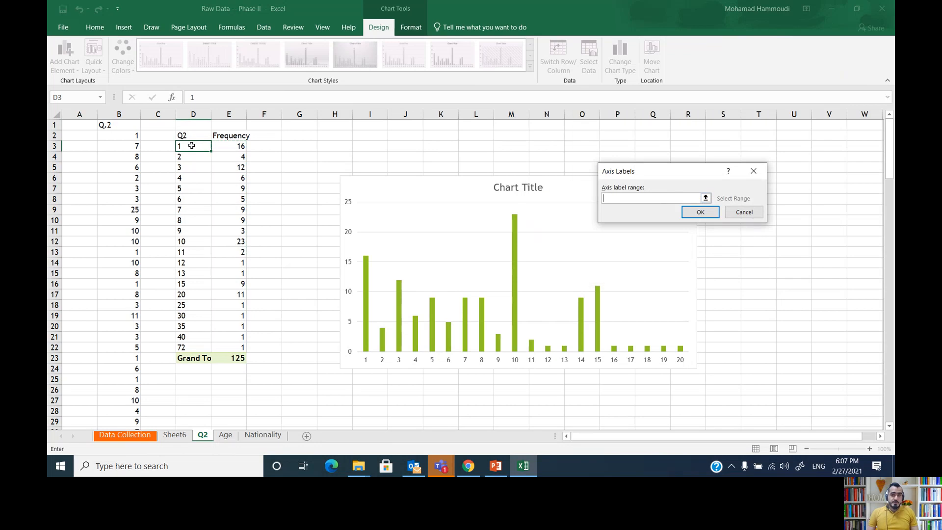
pyautogui.moveTo(191, 145); pyautogui.dragTo(195, 347)
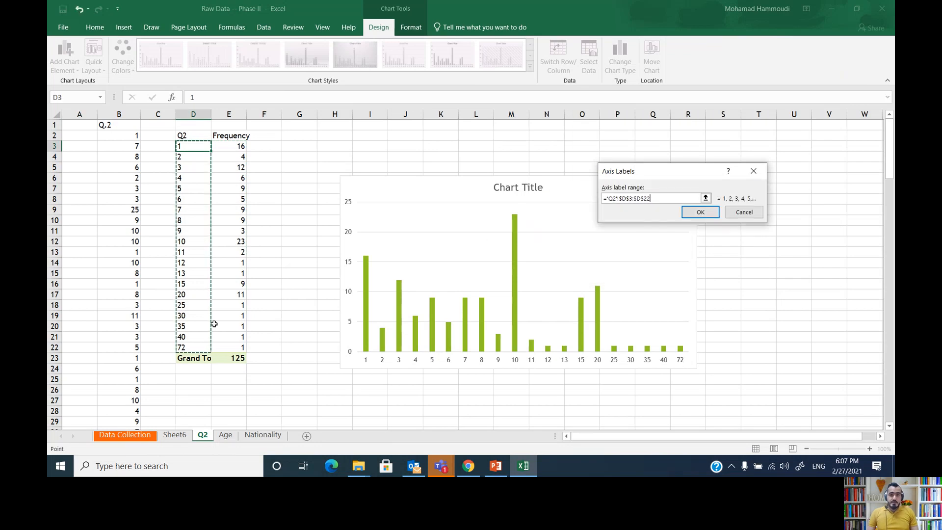
pyautogui.click(700, 214)
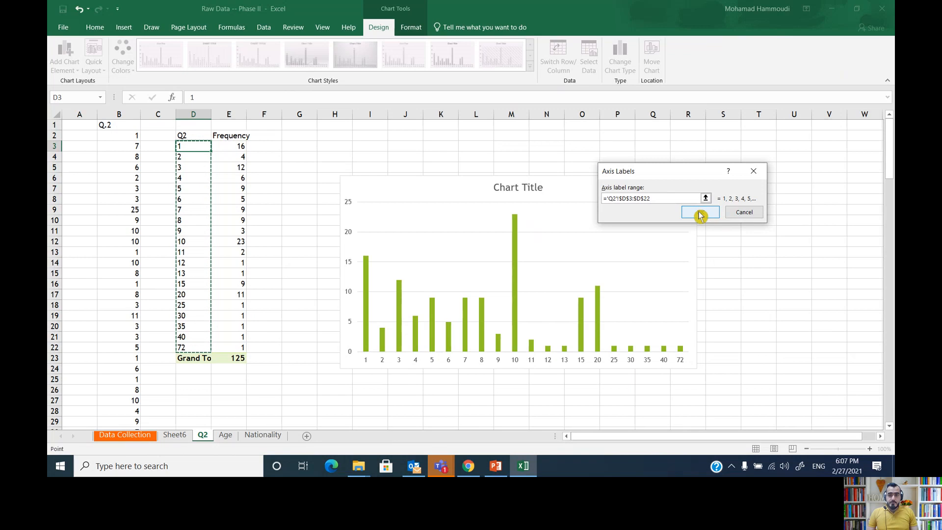
pyautogui.click(761, 275)
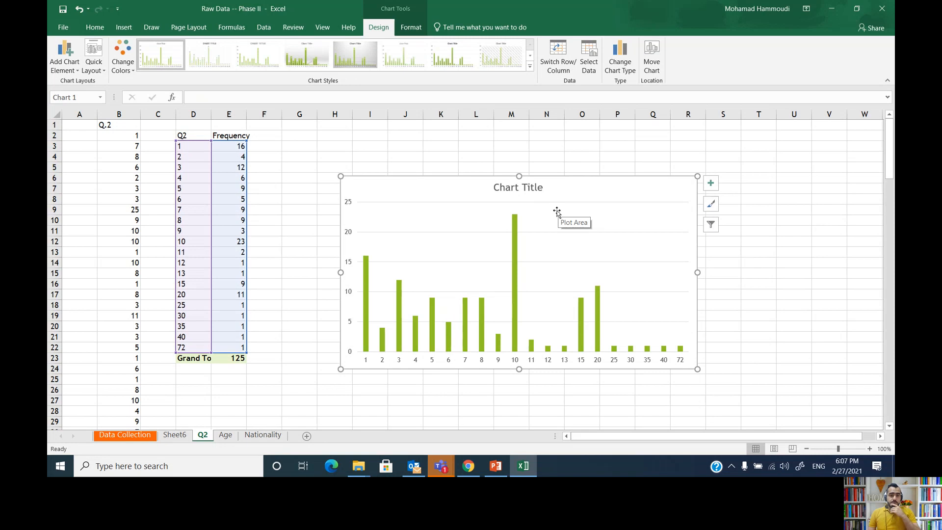
# Open the data series formatting for the chart's columns and expand its Fill options.
pyautogui.click(364, 271)
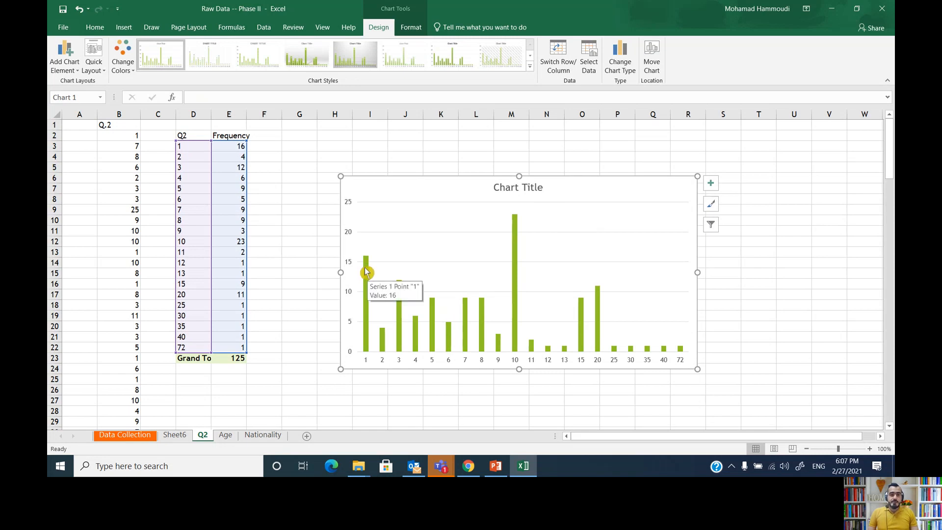
pyautogui.click(365, 271)
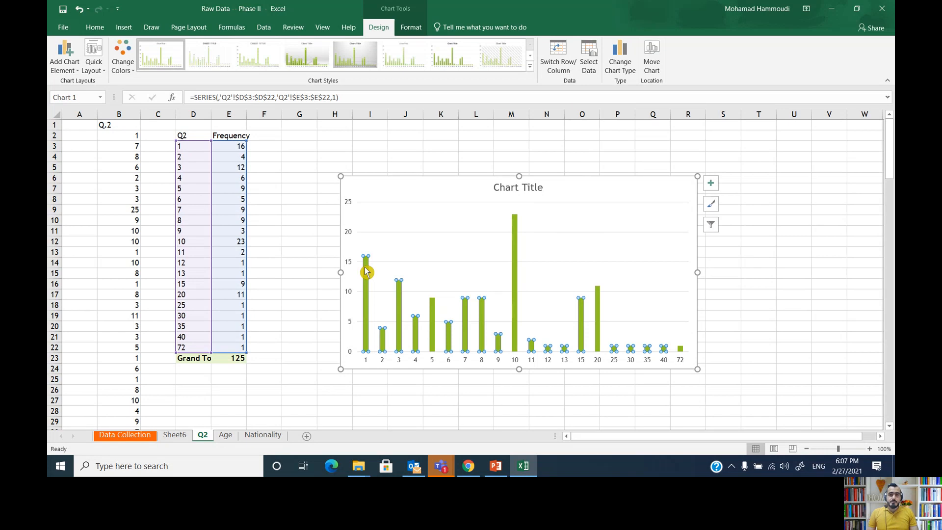
pyautogui.rightClick(366, 271)
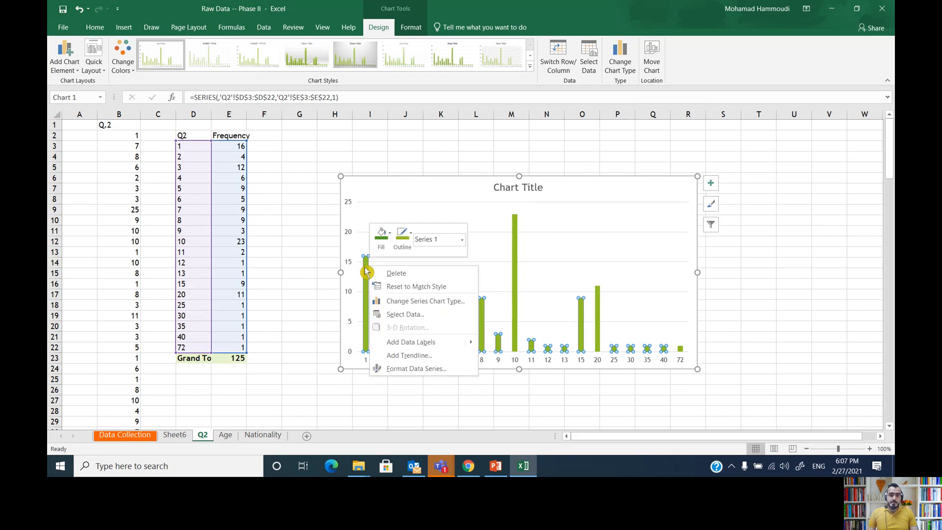
pyautogui.click(453, 370)
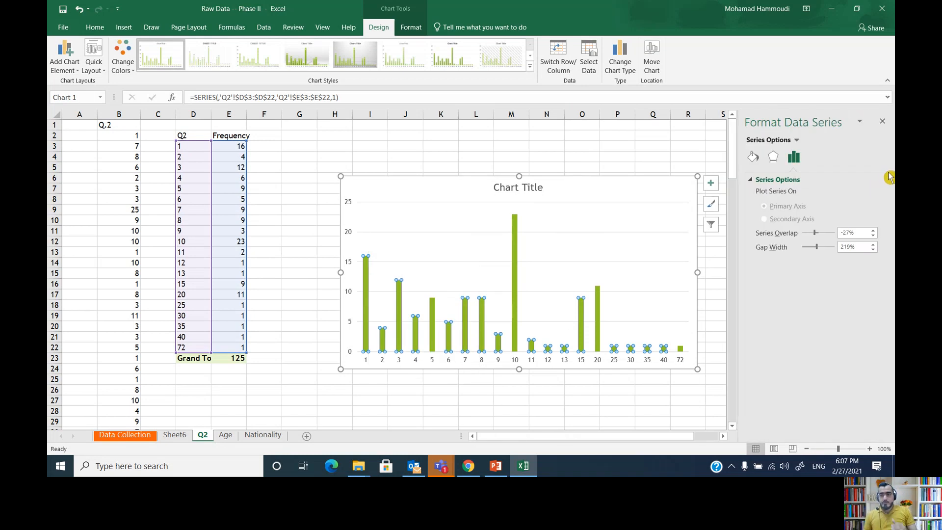
pyautogui.click(755, 158)
pyautogui.click(752, 163)
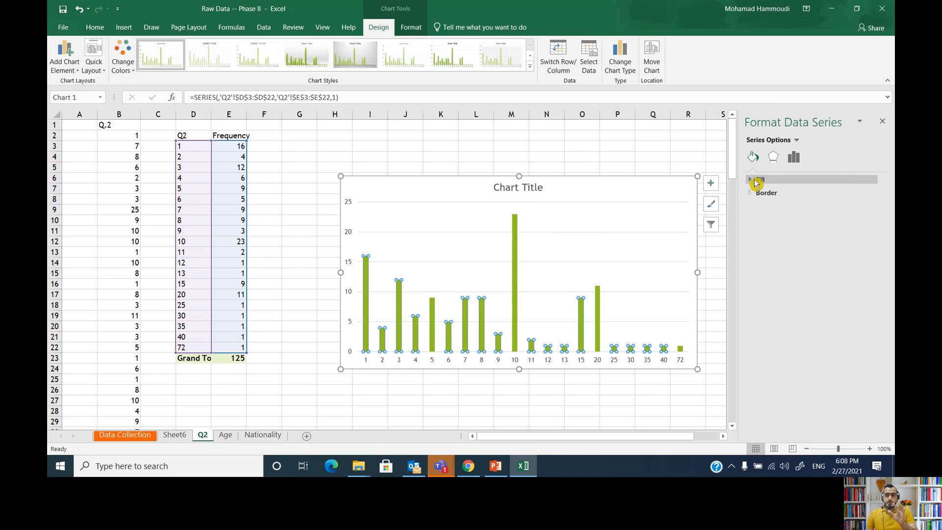
pyautogui.click(753, 182)
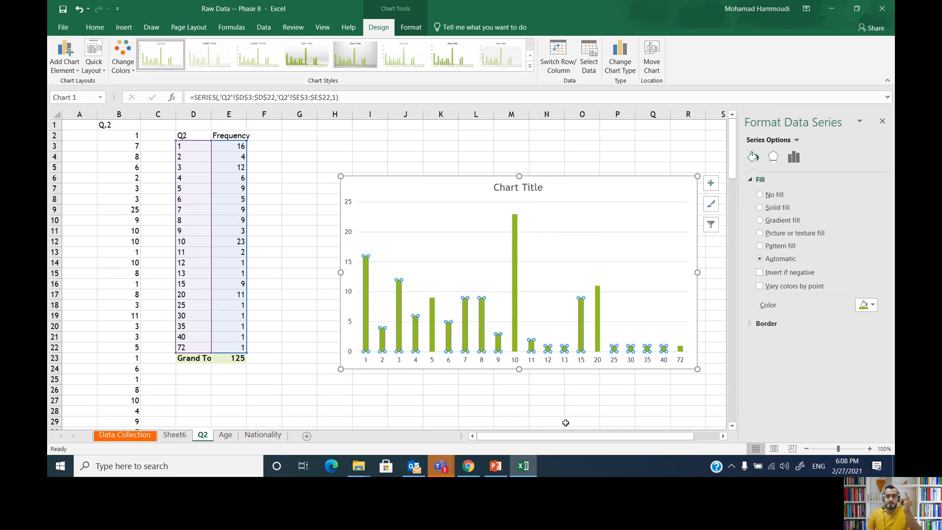
# Switch to Chrome and search Google Images for "dot".
pyautogui.click(468, 469)
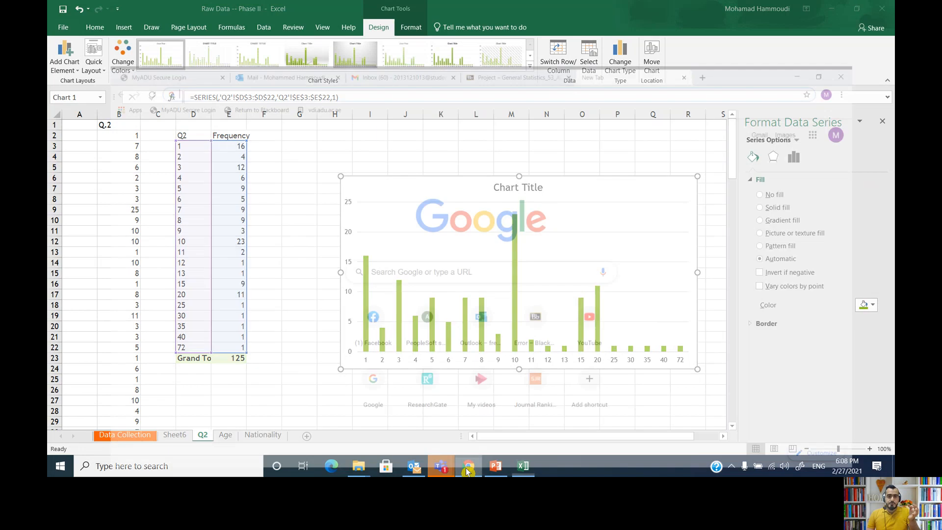
pyautogui.click(496, 229)
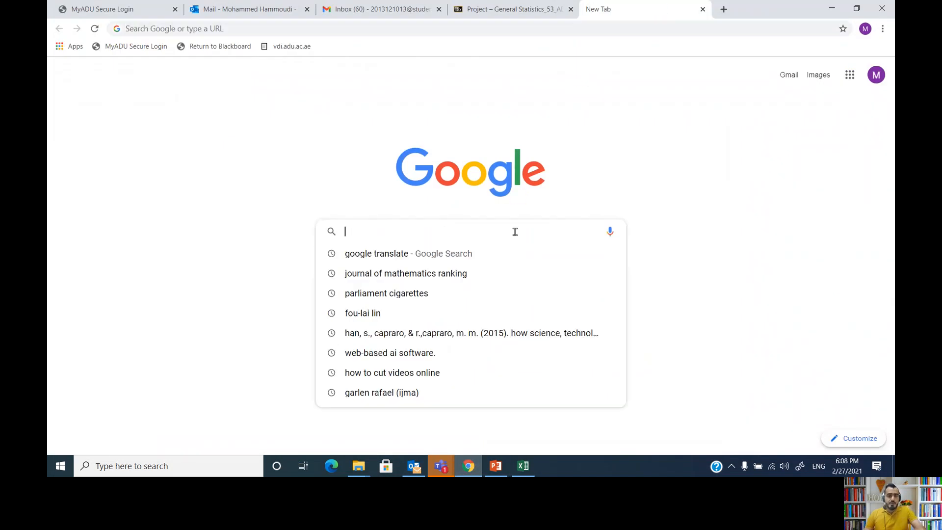
pyautogui.write('dotd')
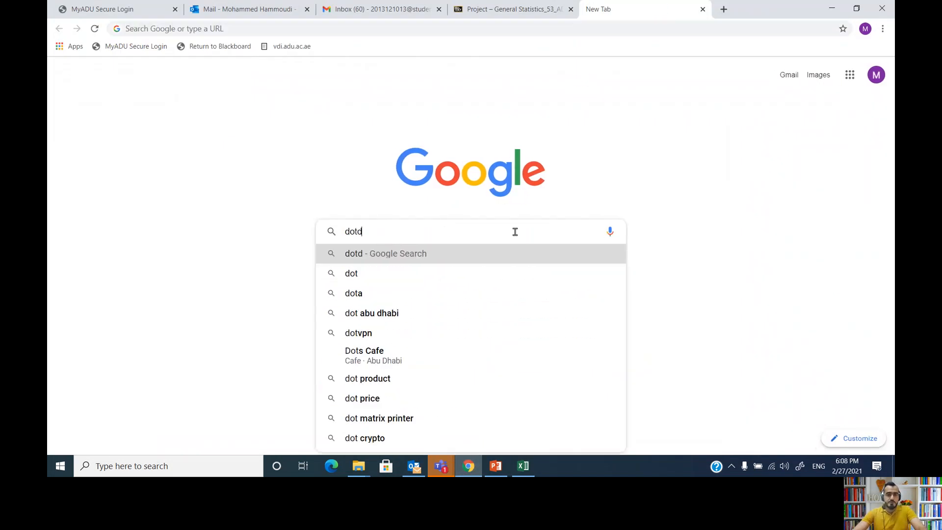
pyautogui.press('BackSpace')
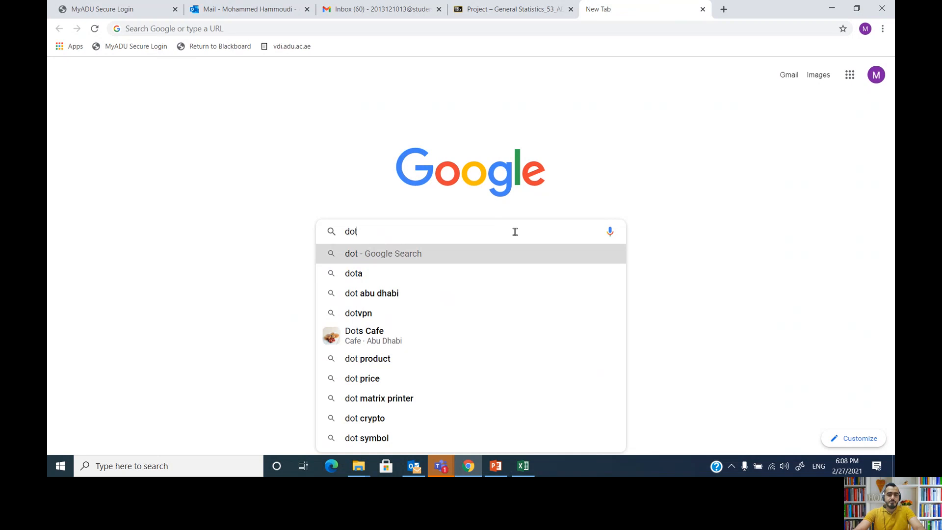
pyautogui.press('Return')
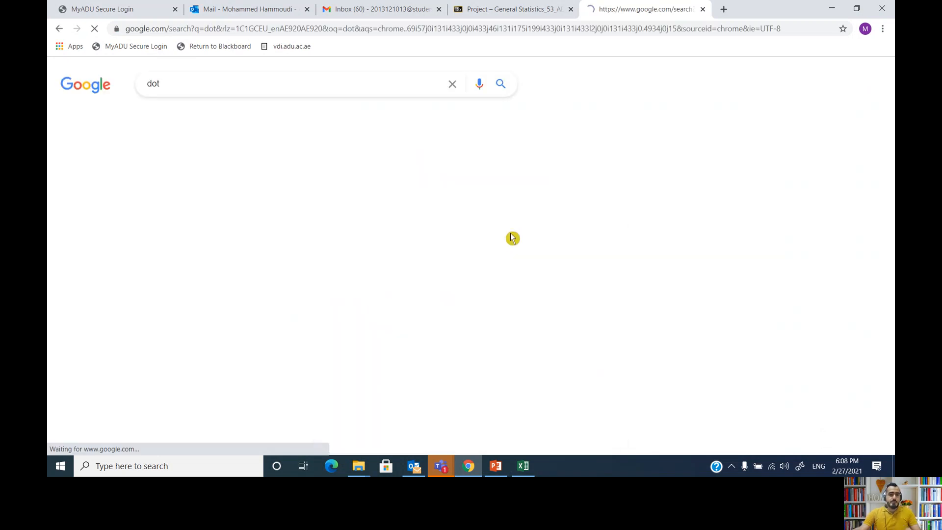
pyautogui.click(206, 122)
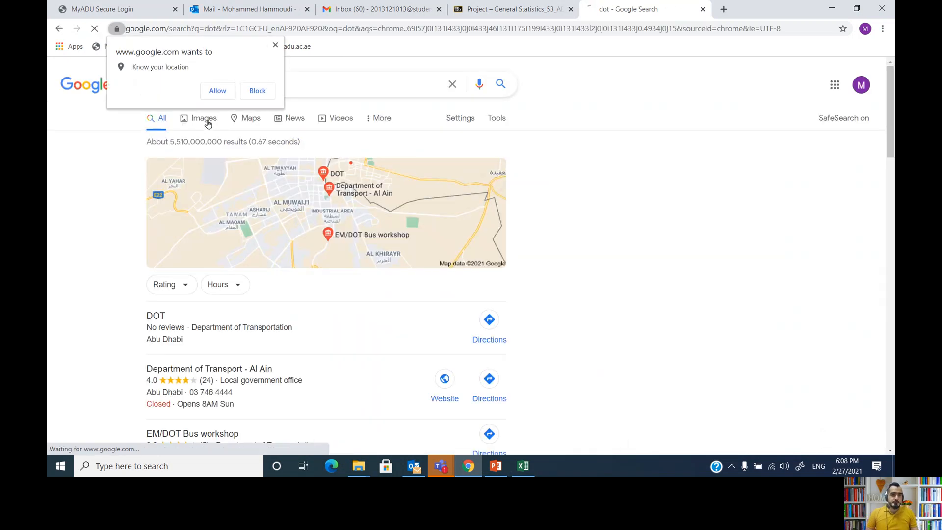
# Save the red dot image from the Wikipedia search result to the Desktop as a PNG named "dot".
pyautogui.scroll(-2, 253, 248)
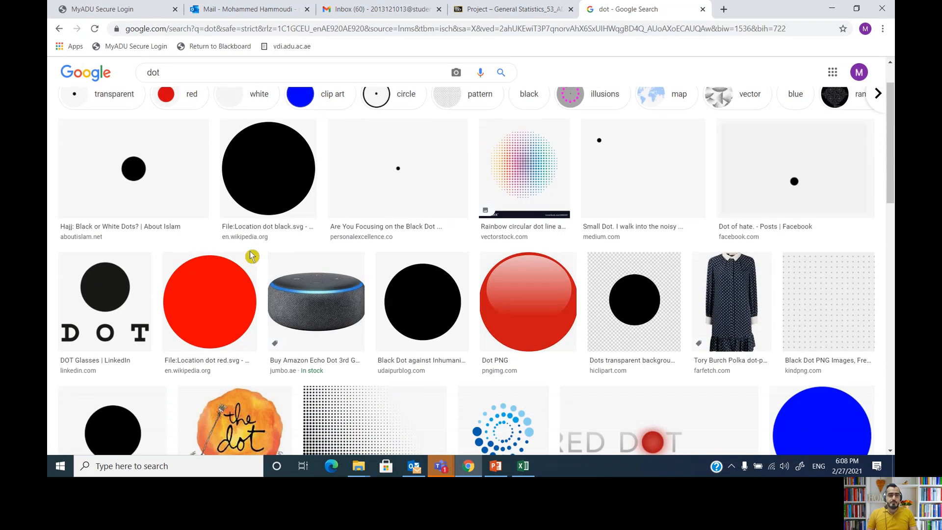
pyautogui.click(205, 291)
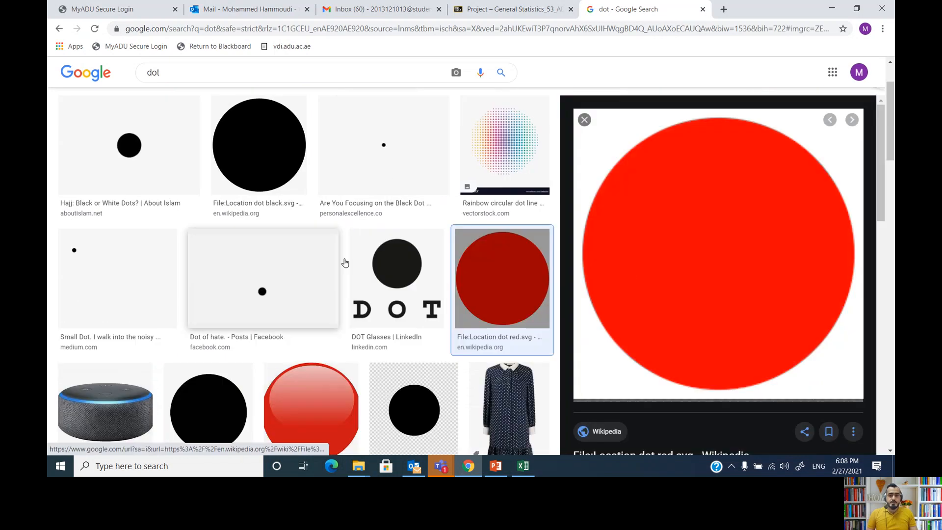
pyautogui.rightClick(700, 199)
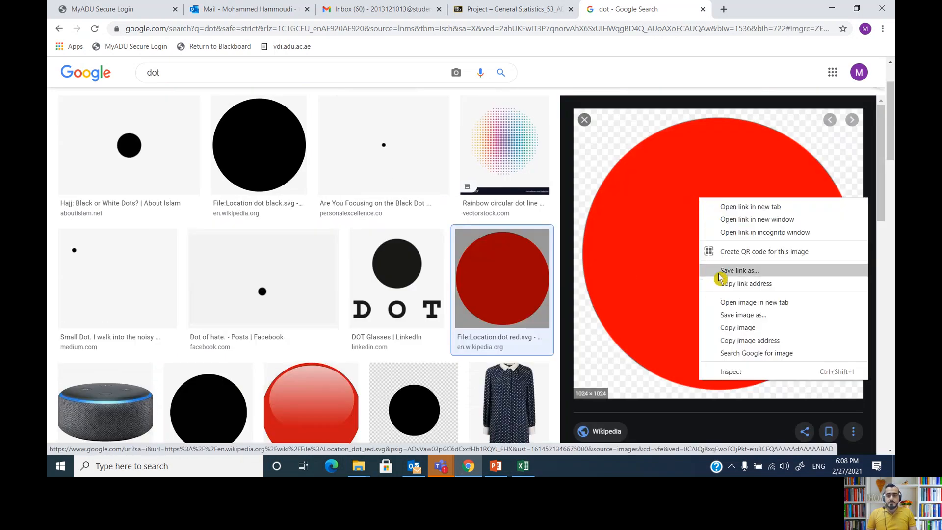
pyautogui.click(731, 316)
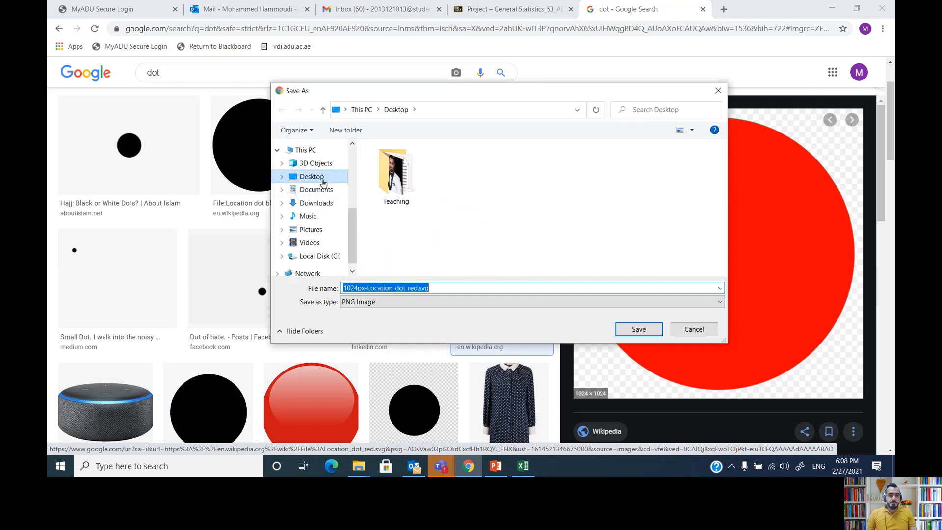
pyautogui.click(323, 182)
pyautogui.doubleClick(348, 288)
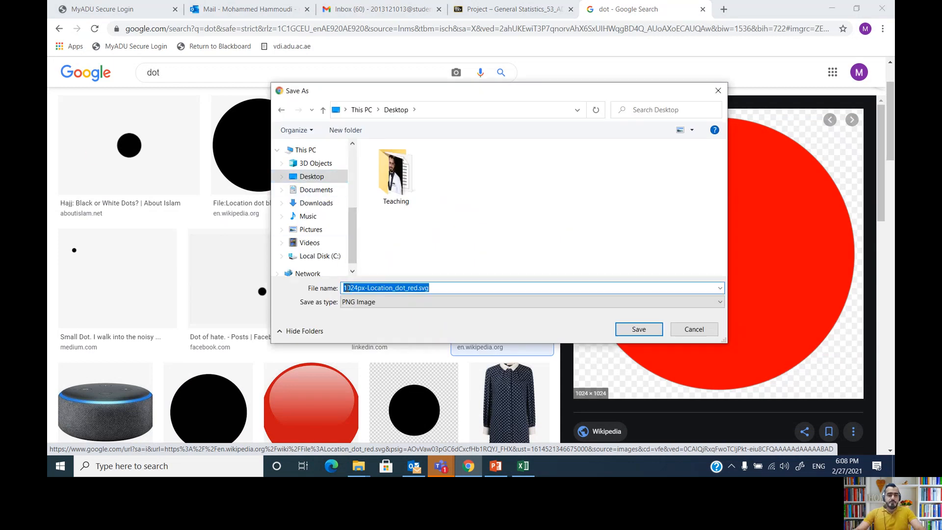
pyautogui.write('dot')
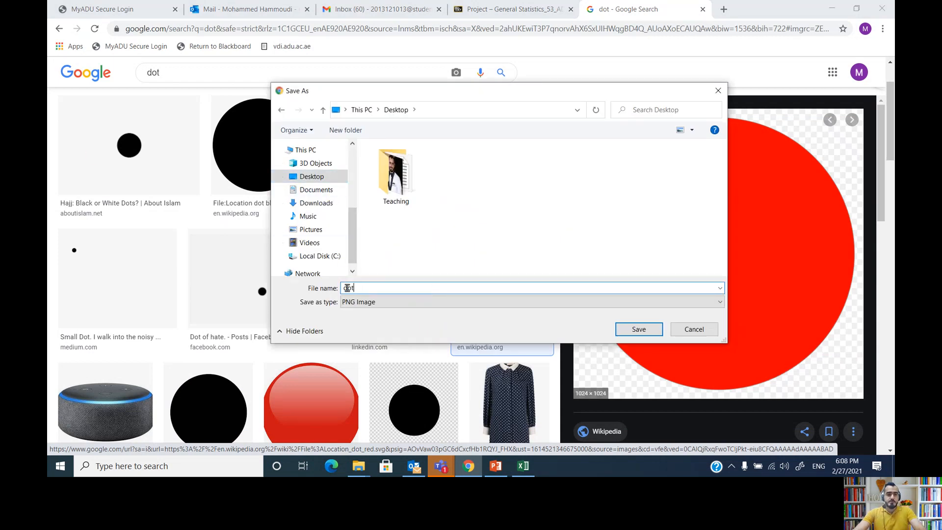
pyautogui.click(648, 331)
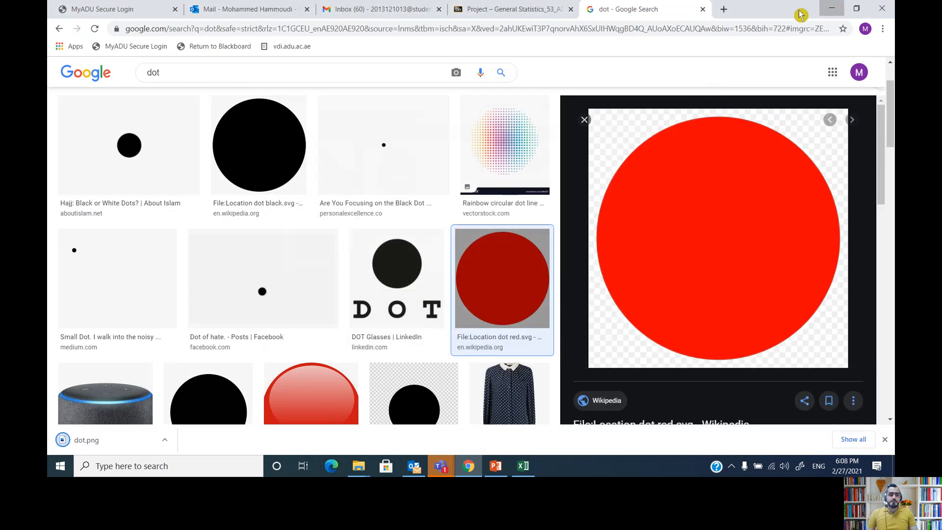
# Switch back to Excel and fill the chart's columns with the "dot" picture from the Desktop.
pyautogui.click(832, 9)
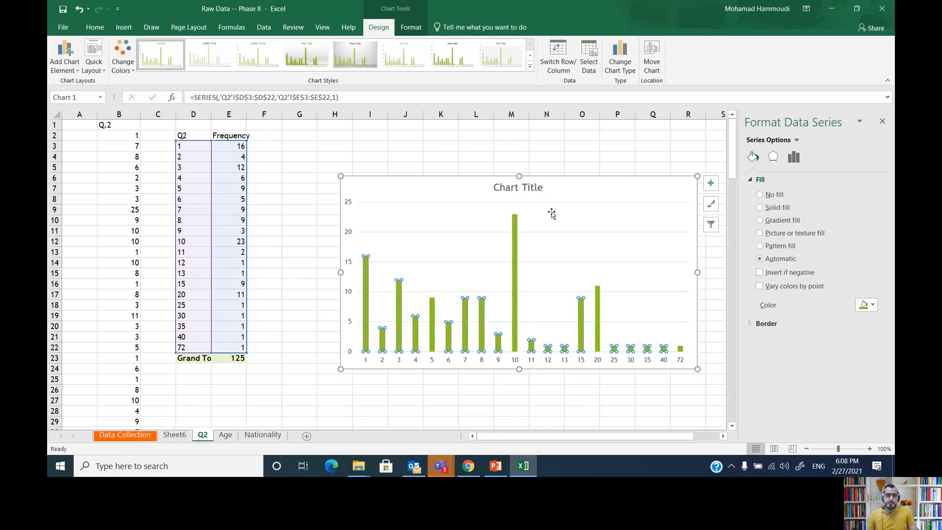
pyautogui.click(760, 234)
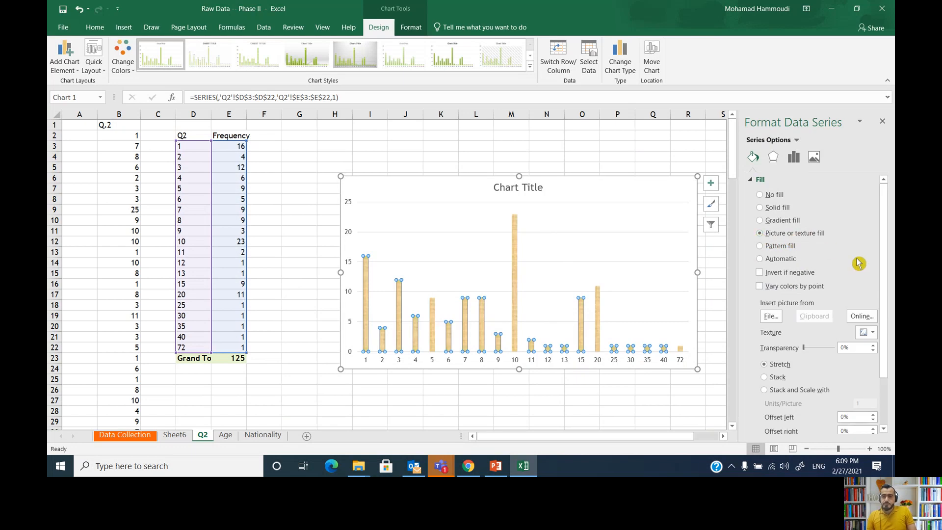
pyautogui.click(777, 322)
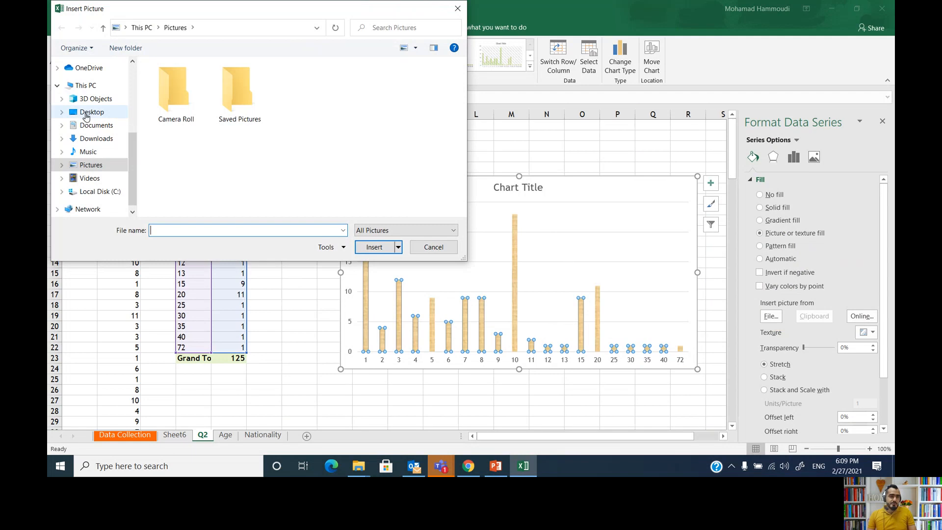
pyautogui.click(91, 113)
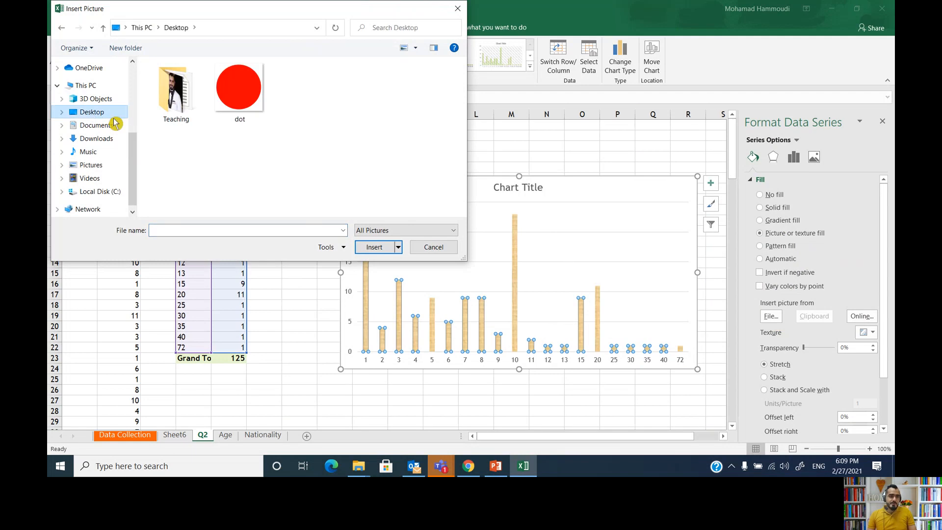
pyautogui.click(243, 89)
pyautogui.click(374, 247)
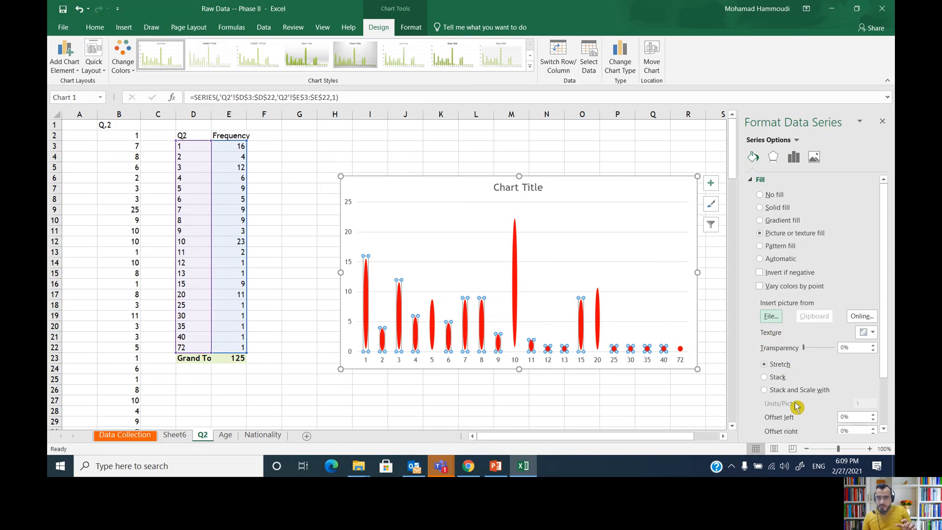
# Set the columns' picture fill to Stack and Scale with 1 unit per picture, and enlarge the chart toward the frequency table.
pyautogui.click(765, 390)
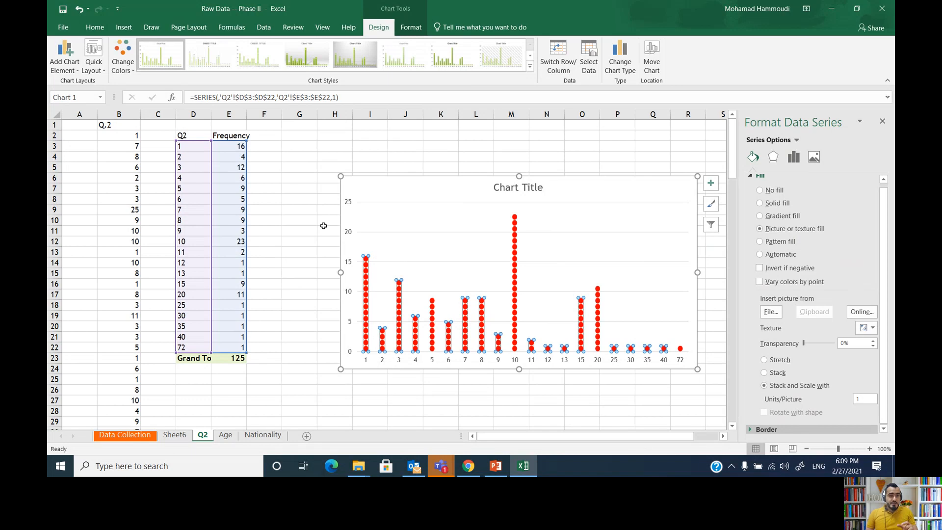
pyautogui.click(298, 222)
pyautogui.click(351, 187)
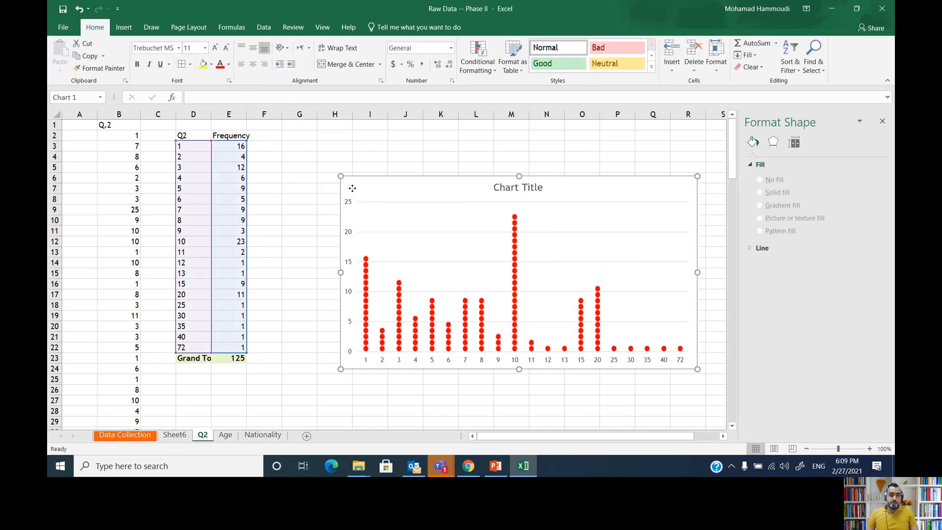
pyautogui.moveTo(339, 175); pyautogui.dragTo(298, 159)
# Change the chart's title to "Dotplot".
pyautogui.click(518, 171)
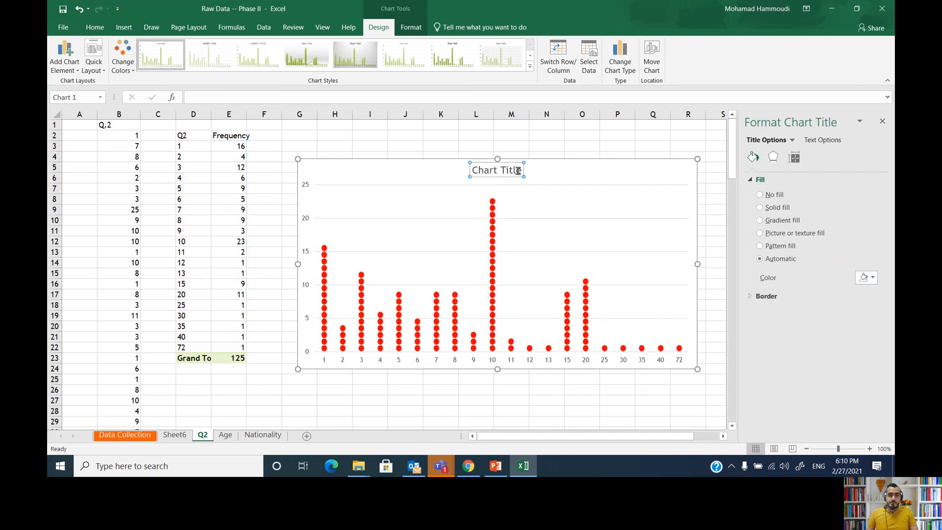
pyautogui.tripleClick(480, 170)
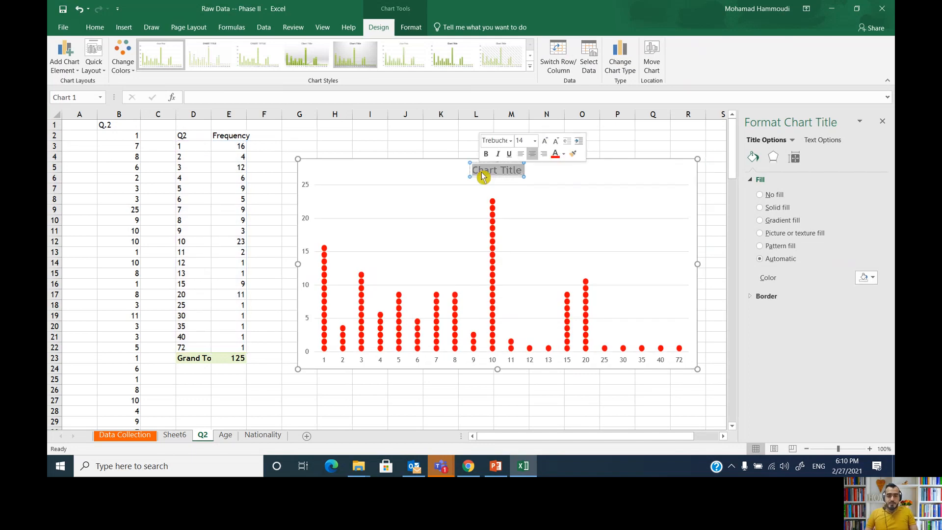
pyautogui.write('Dot')
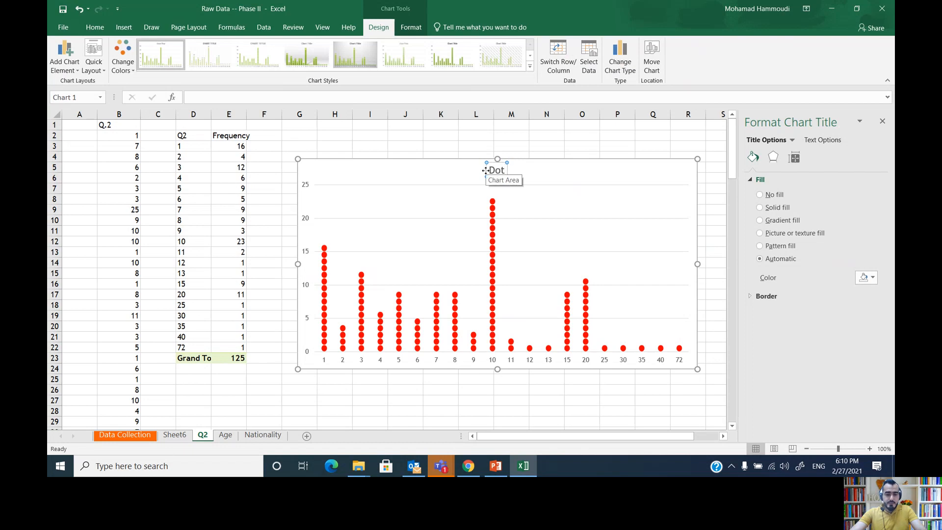
pyautogui.write('plot')
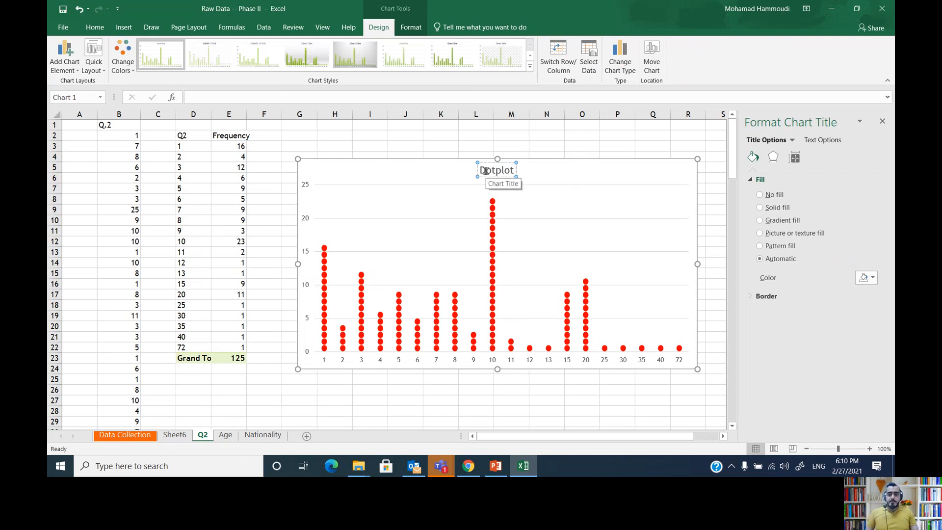
pyautogui.click(369, 145)
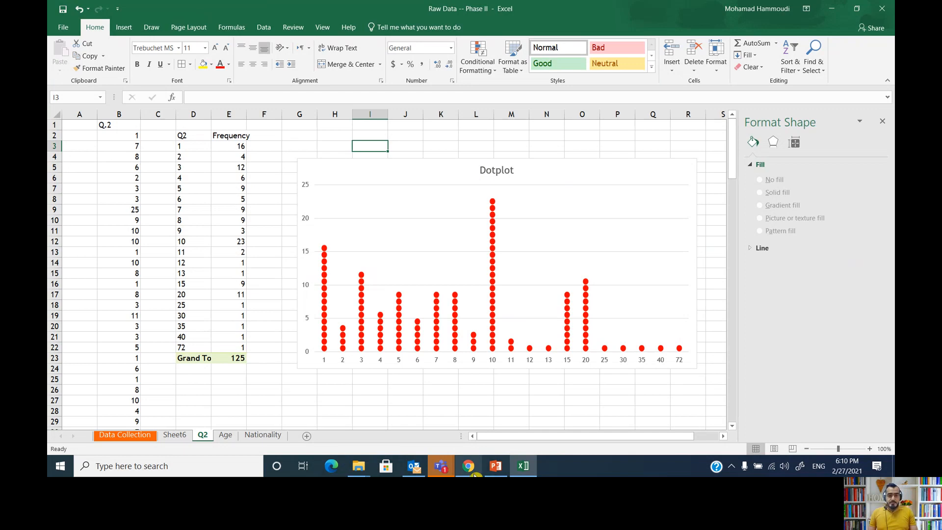
# Switch to the open PowerPoint presentation.
pyautogui.moveTo(495, 471)
pyautogui.click(492, 429)
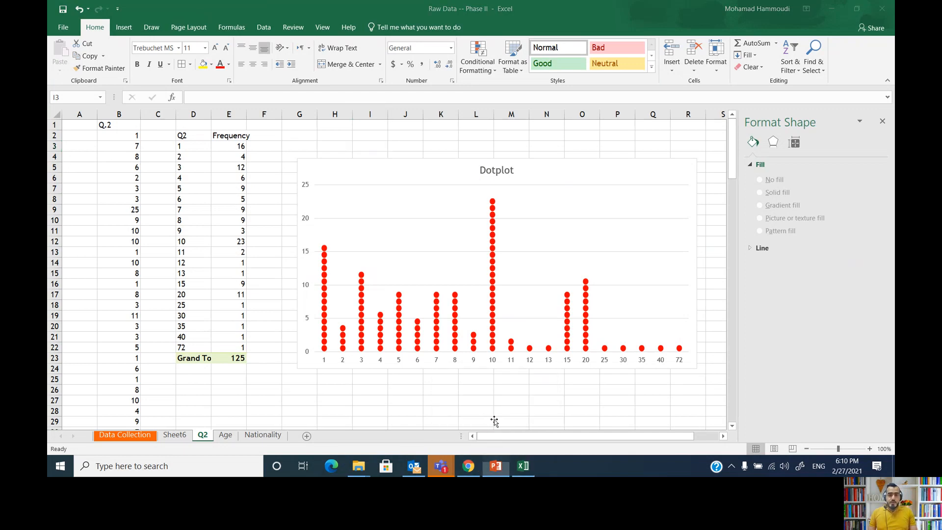